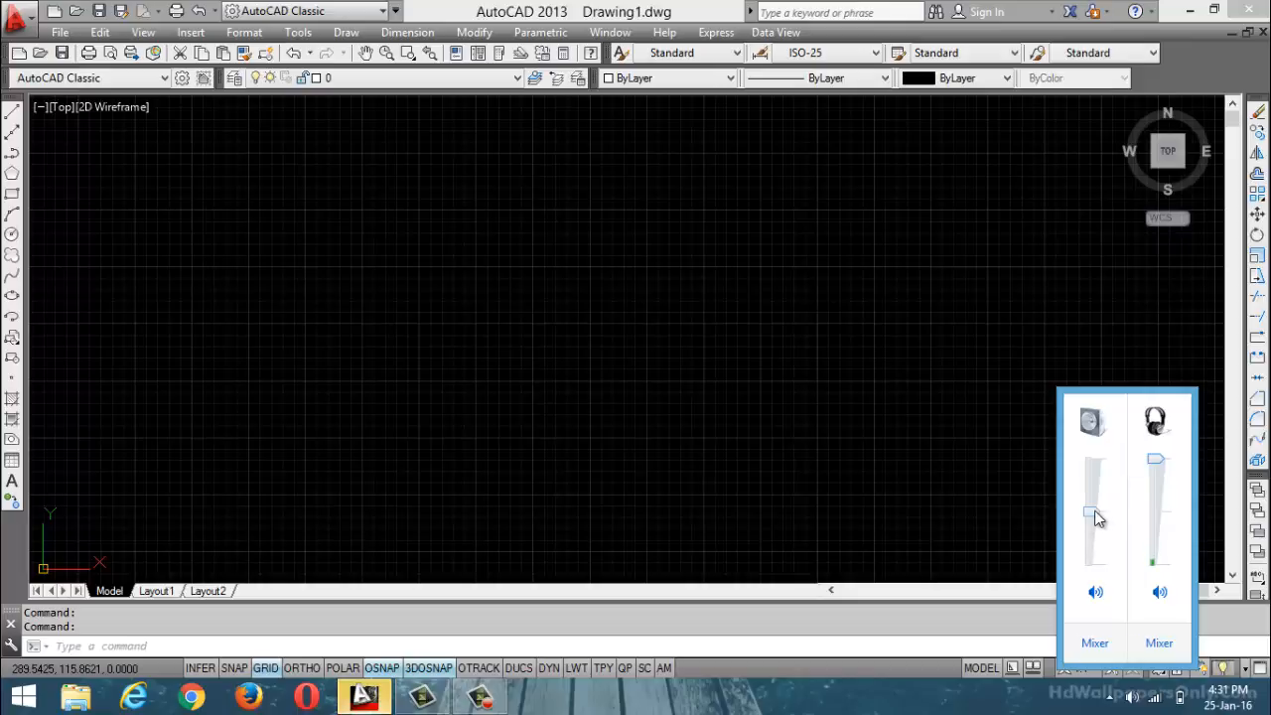
pyautogui.click(931, 707)
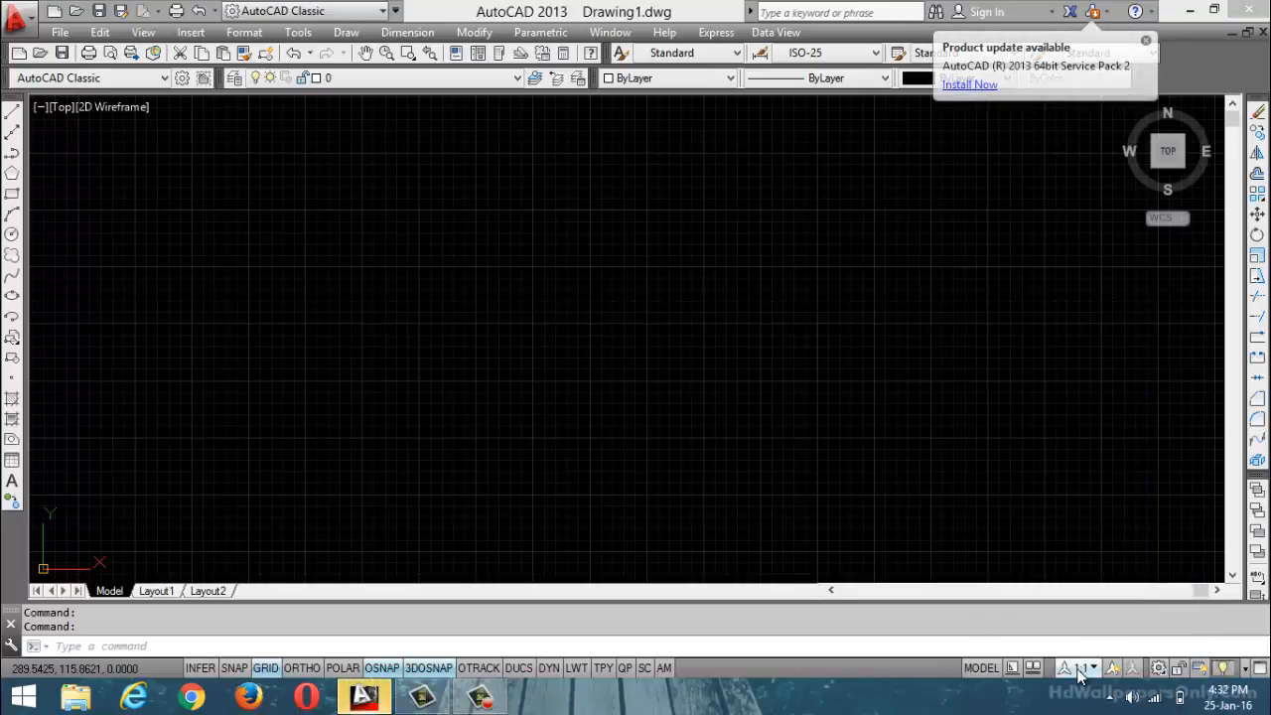
pyautogui.click(467, 34)
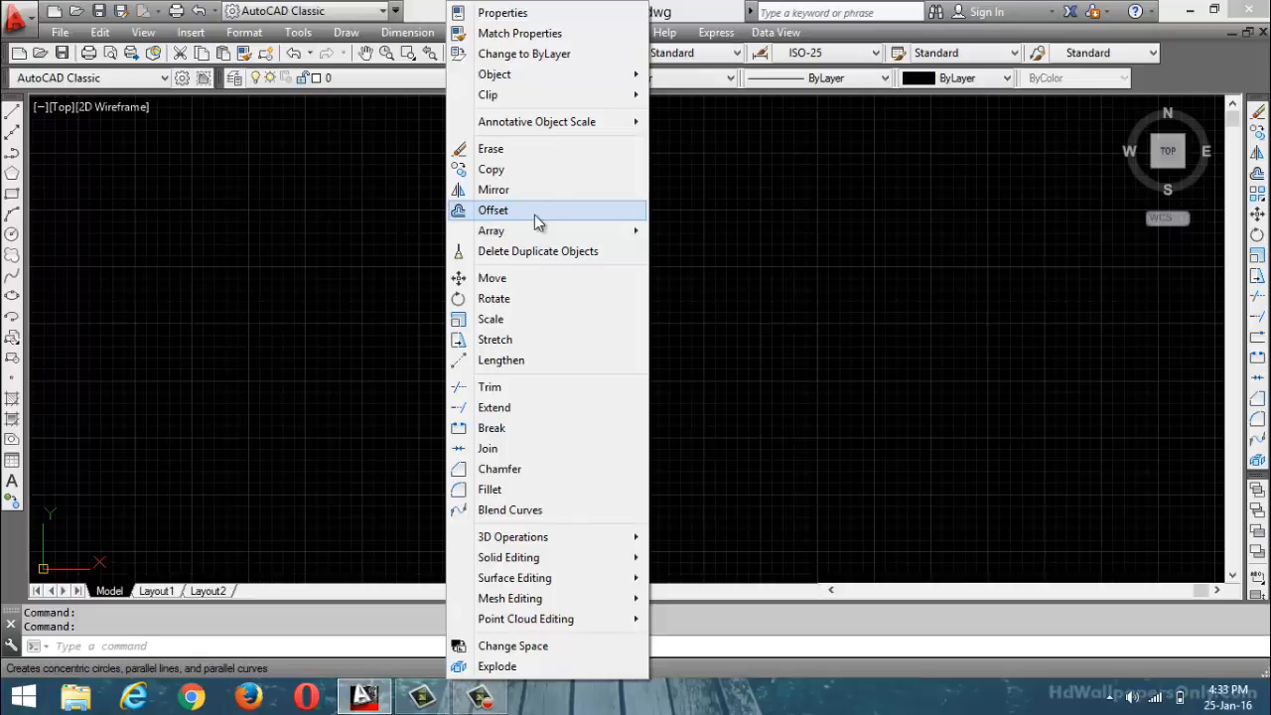
pyautogui.click(282, 647)
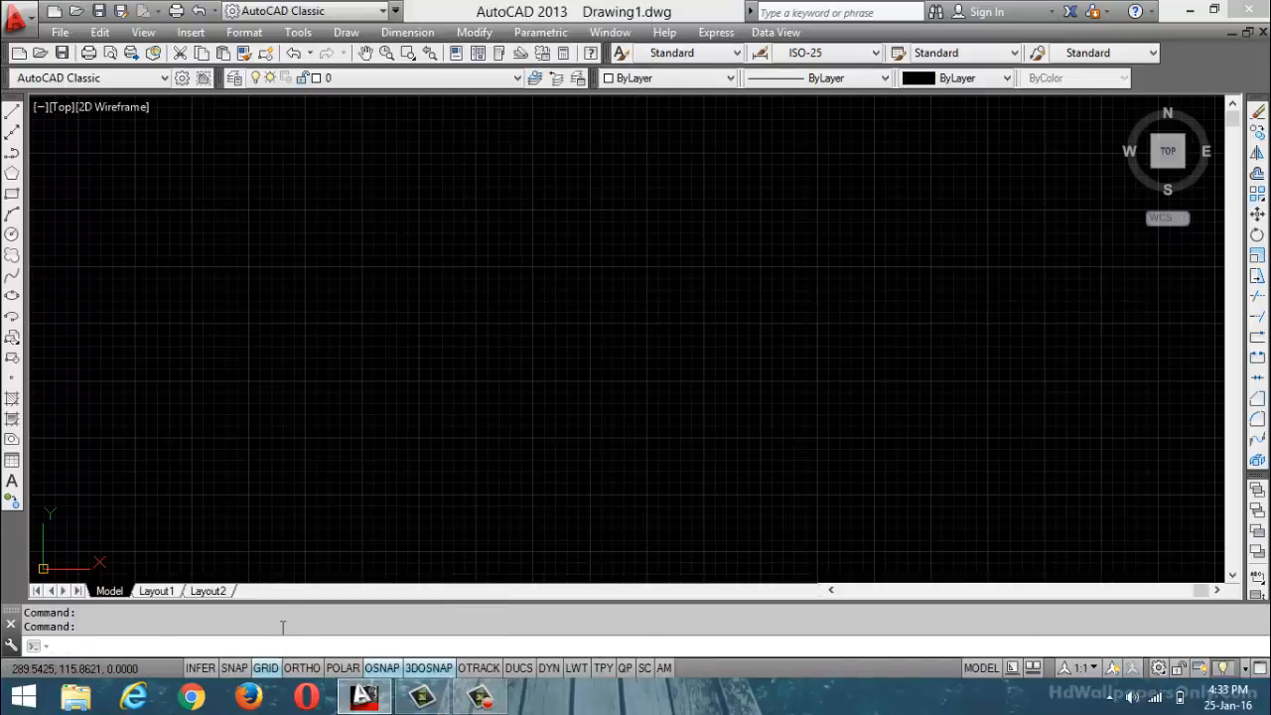
pyautogui.write('o')
pyautogui.press('Return')
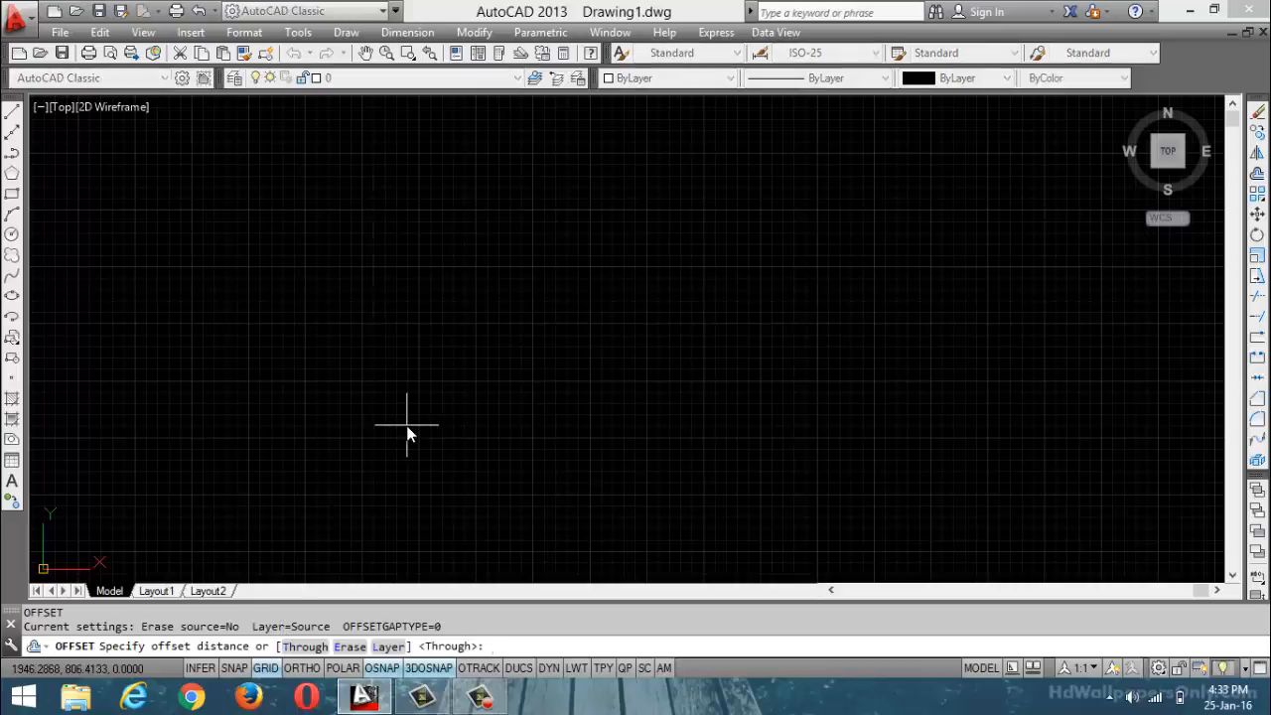
pyautogui.press('Escape')
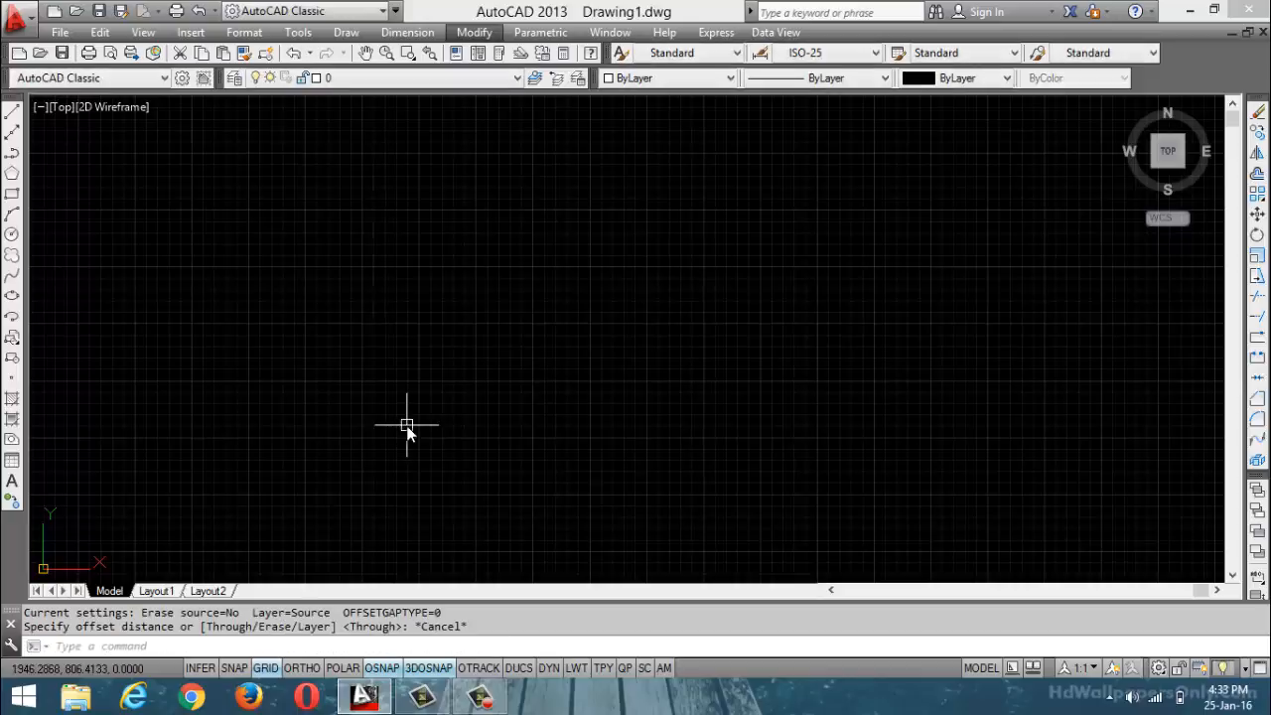
pyautogui.click(13, 115)
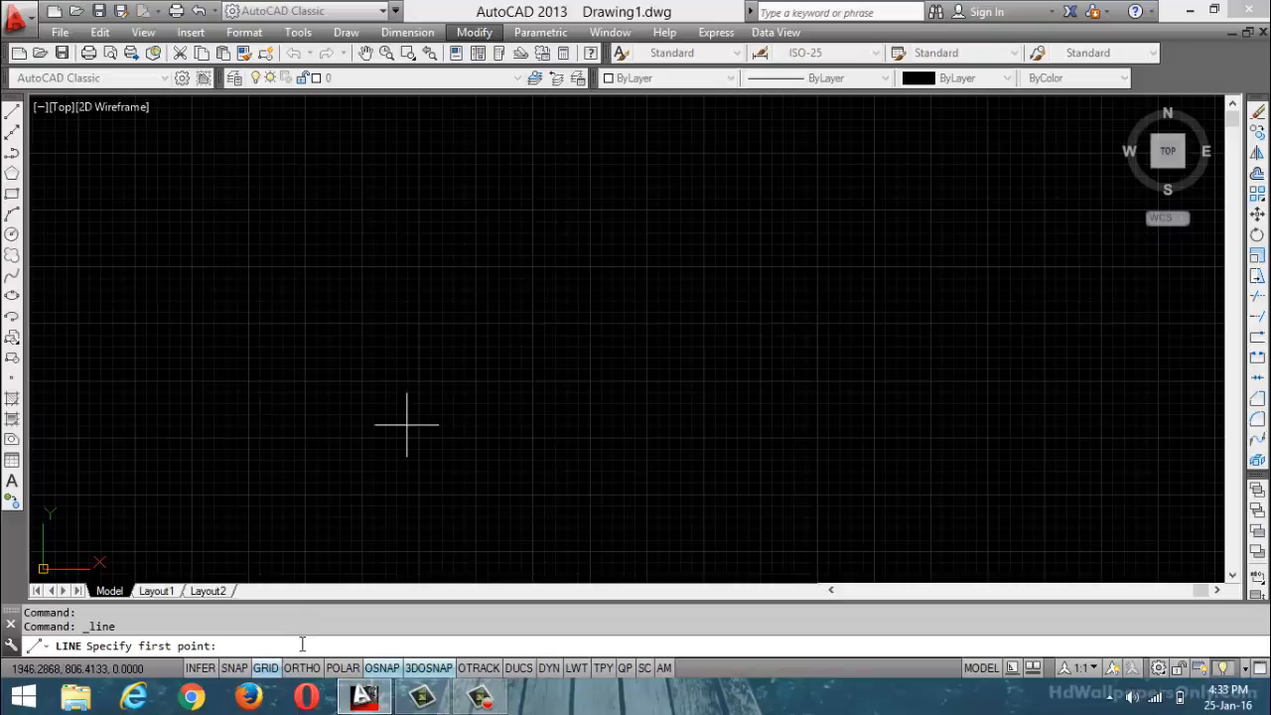
pyautogui.press('Escape')
pyautogui.press('Escape')
# - Draw a horizontal line 400 units long above the X axis, with polar tracking turned on
pyautogui.scroll(-4, 367, 282)
pyautogui.scroll(6, 267, 399)
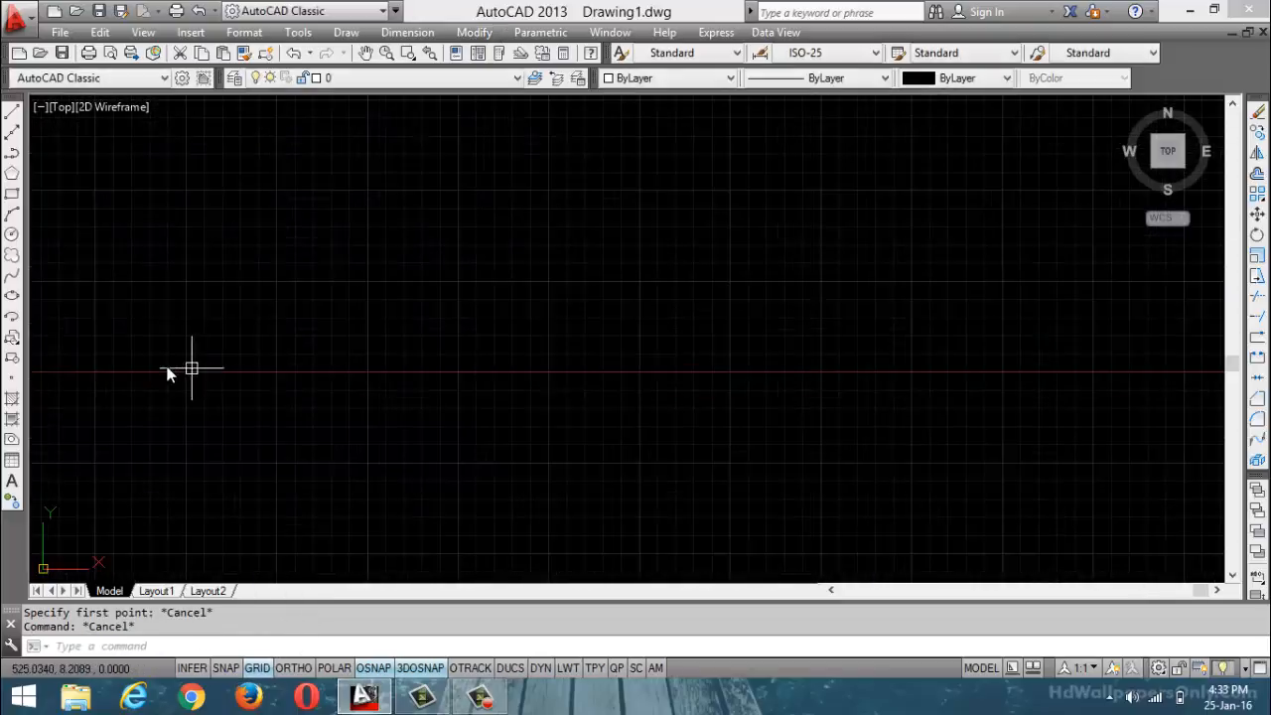
pyautogui.scroll(-6, 166, 369)
pyautogui.scroll(6, 107, 320)
pyautogui.scroll(4, 270, 573)
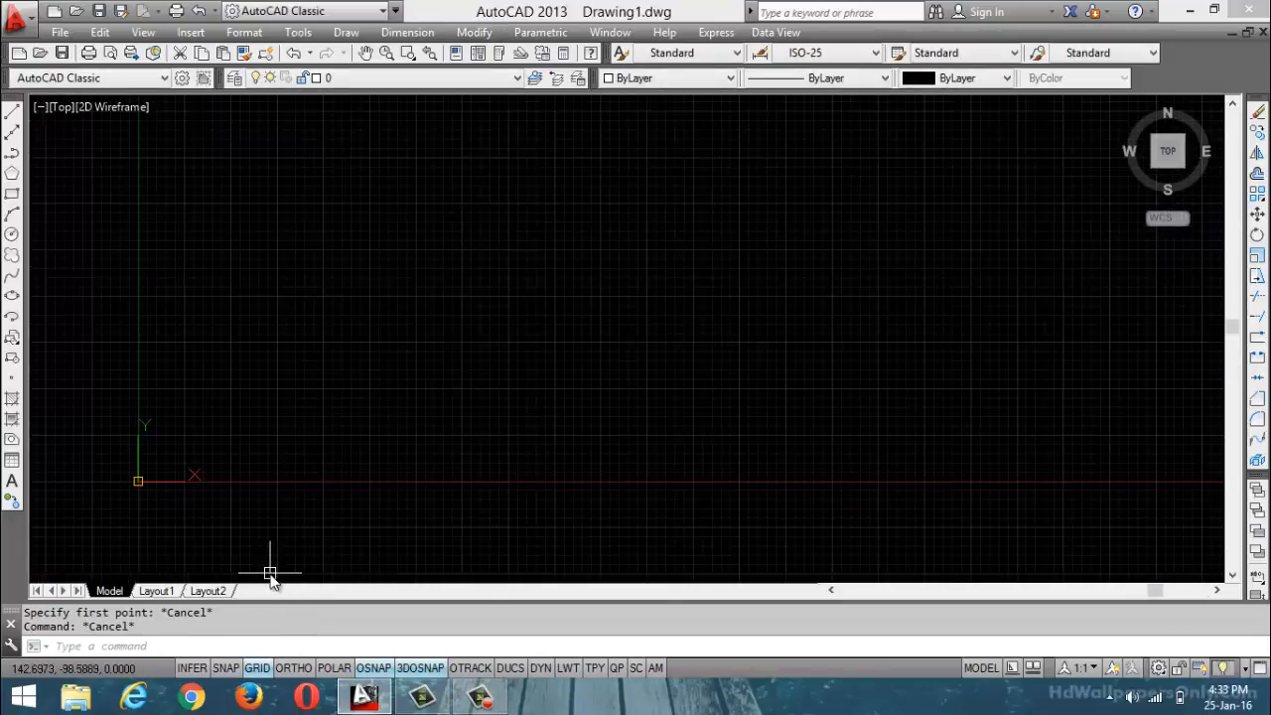
pyautogui.scroll(3, 119, 431)
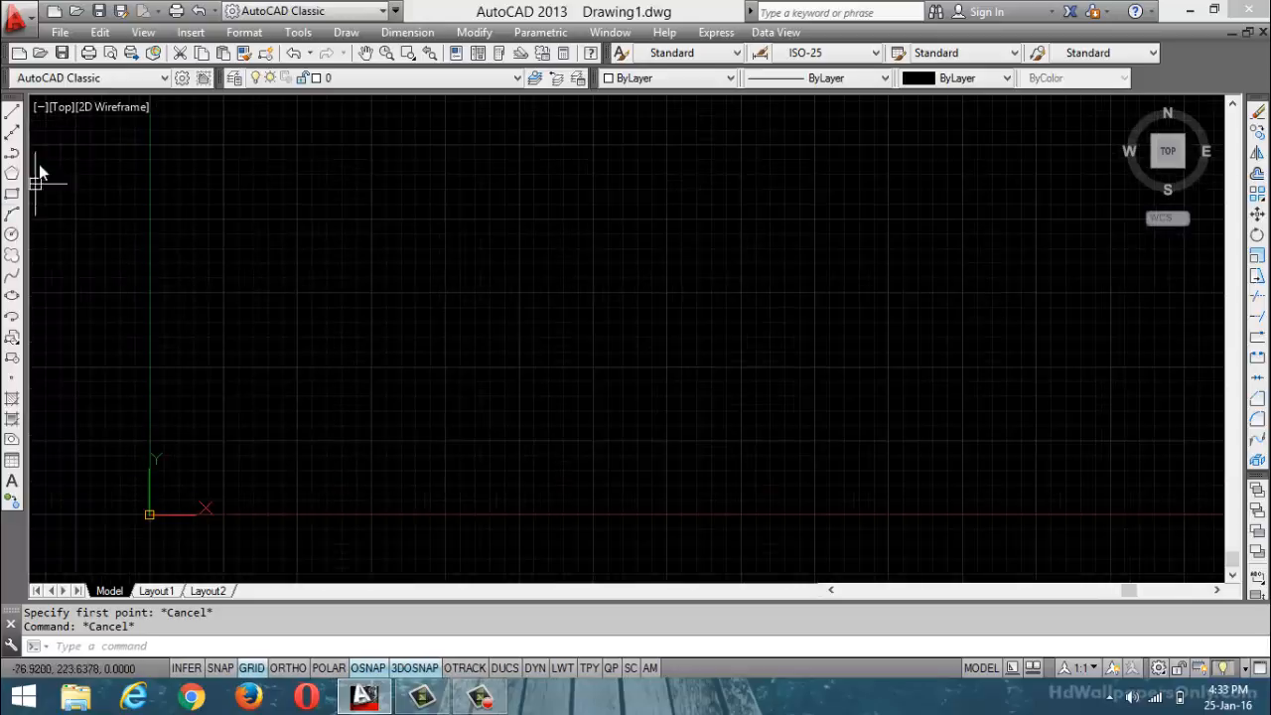
pyautogui.click(12, 111)
pyautogui.click(272, 295)
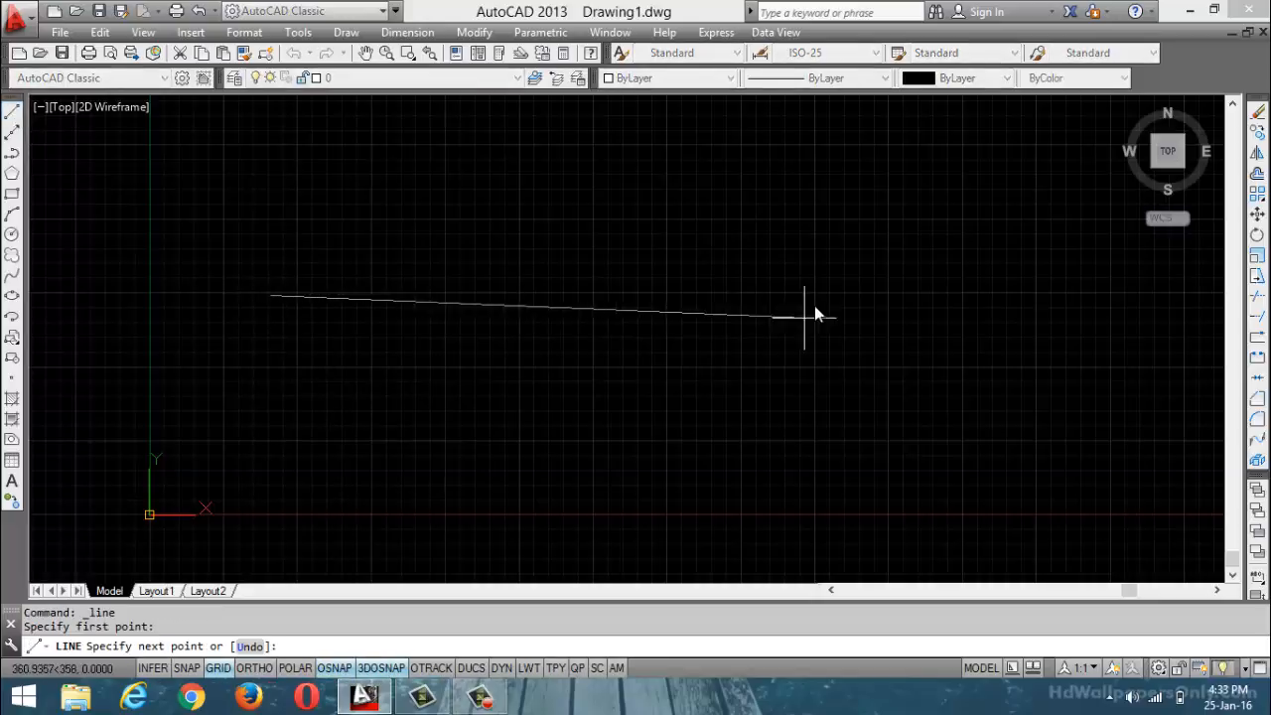
pyautogui.click(295, 667)
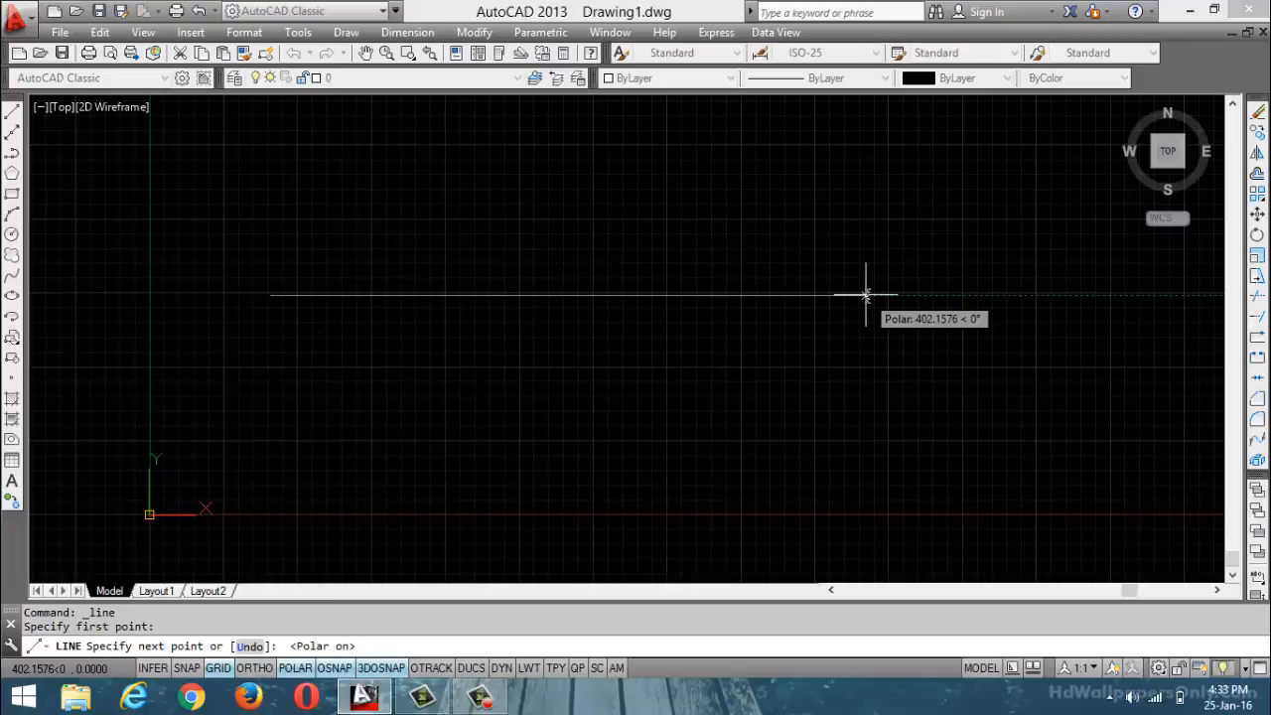
pyautogui.write('400')
pyautogui.press('Return')
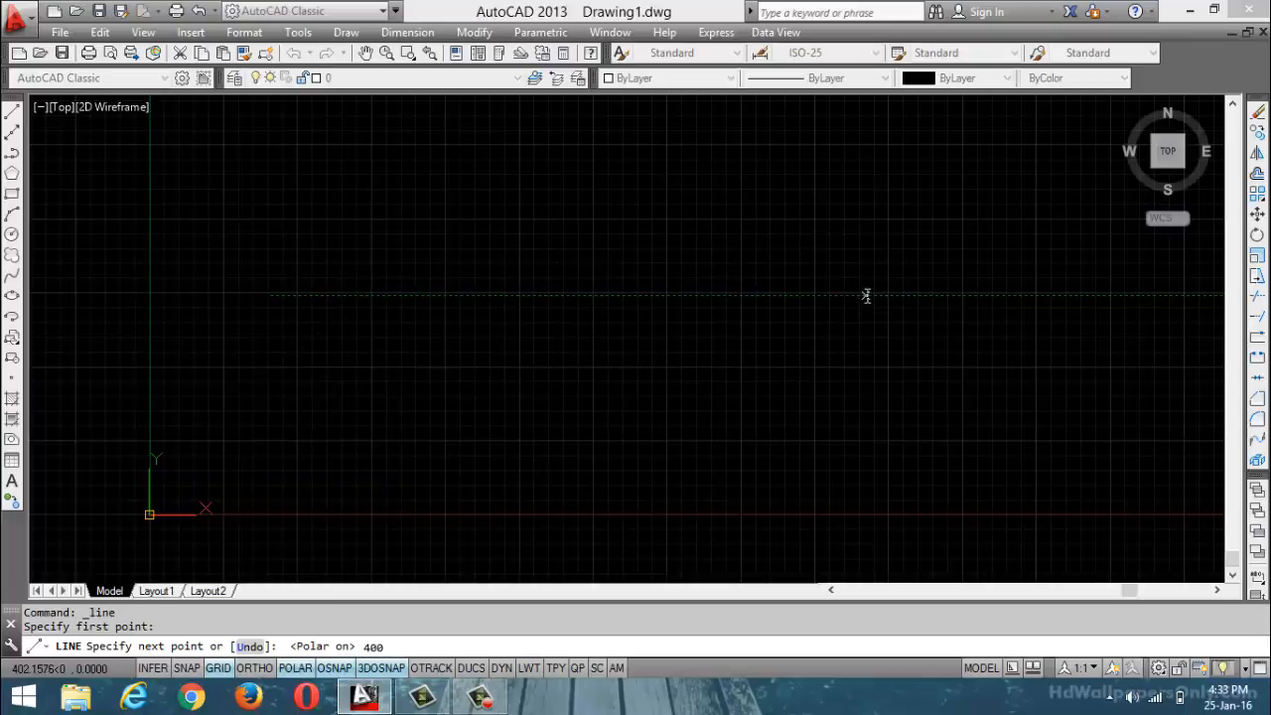
pyautogui.press('Return')
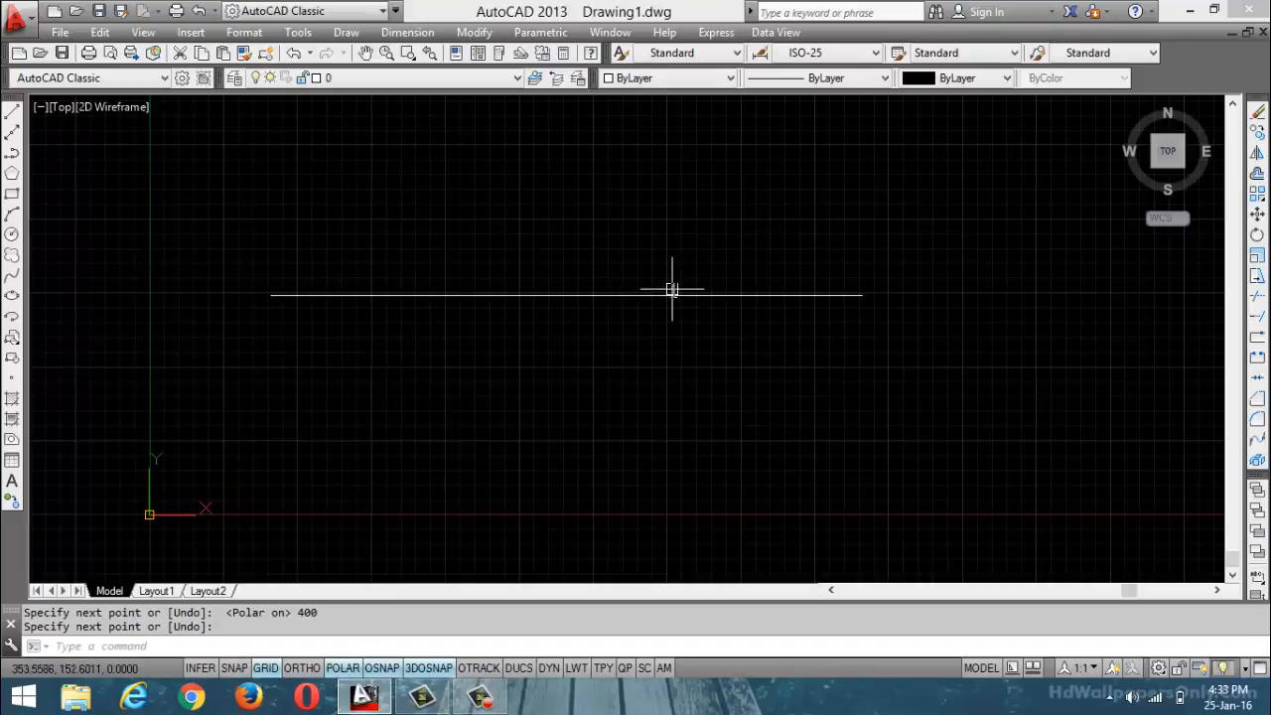
# - Offset the horizontal line by 150 to create a parallel copy below it
pyautogui.moveTo(672, 288)
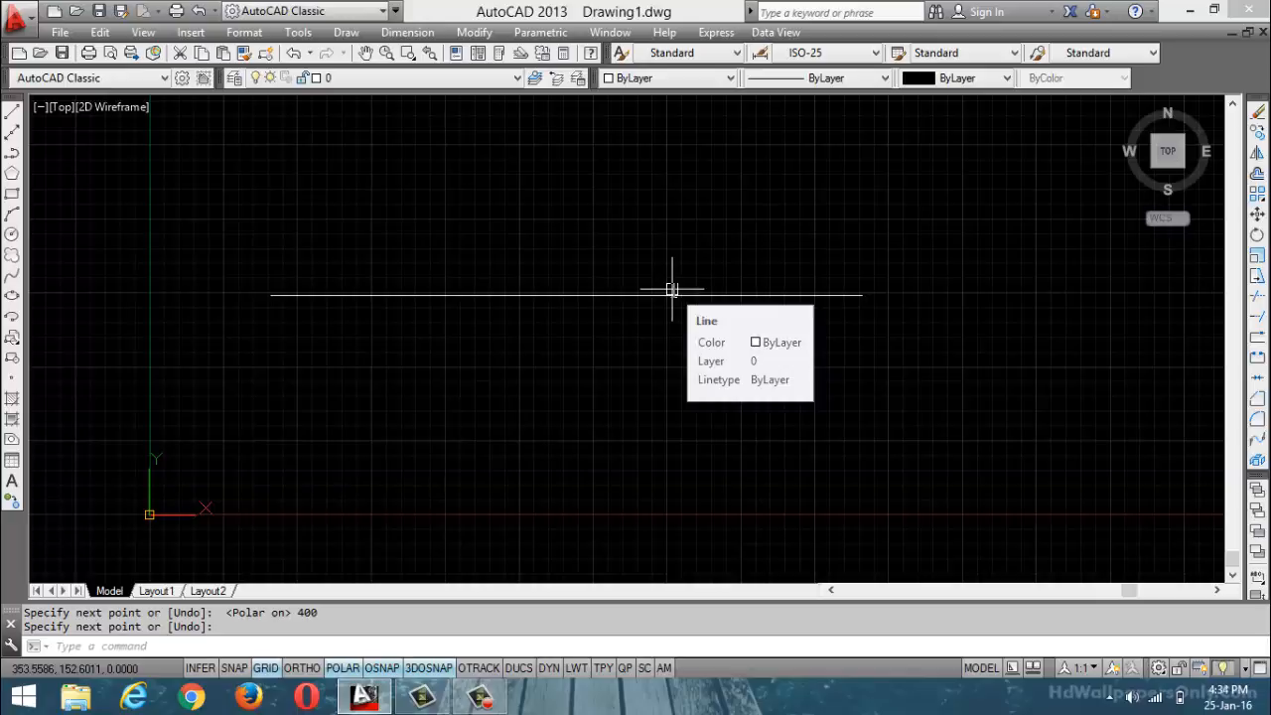
pyautogui.press('Escape')
pyautogui.write('o')
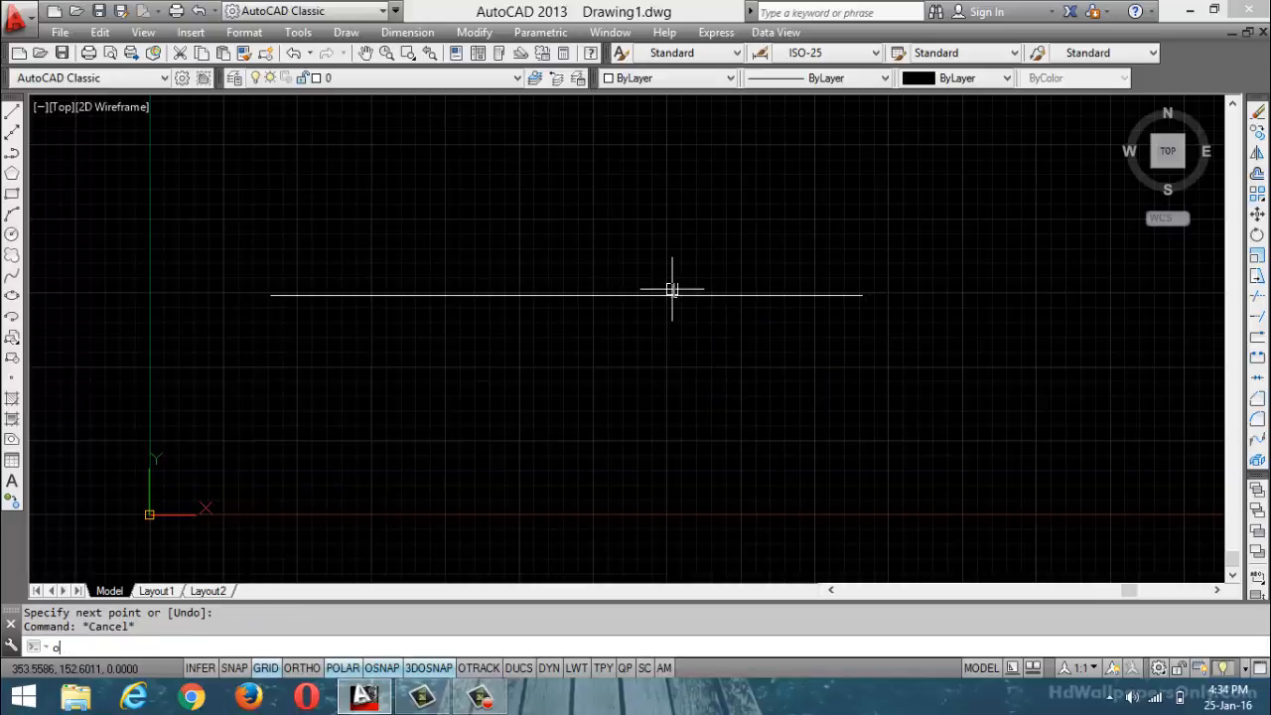
pyautogui.press('Return')
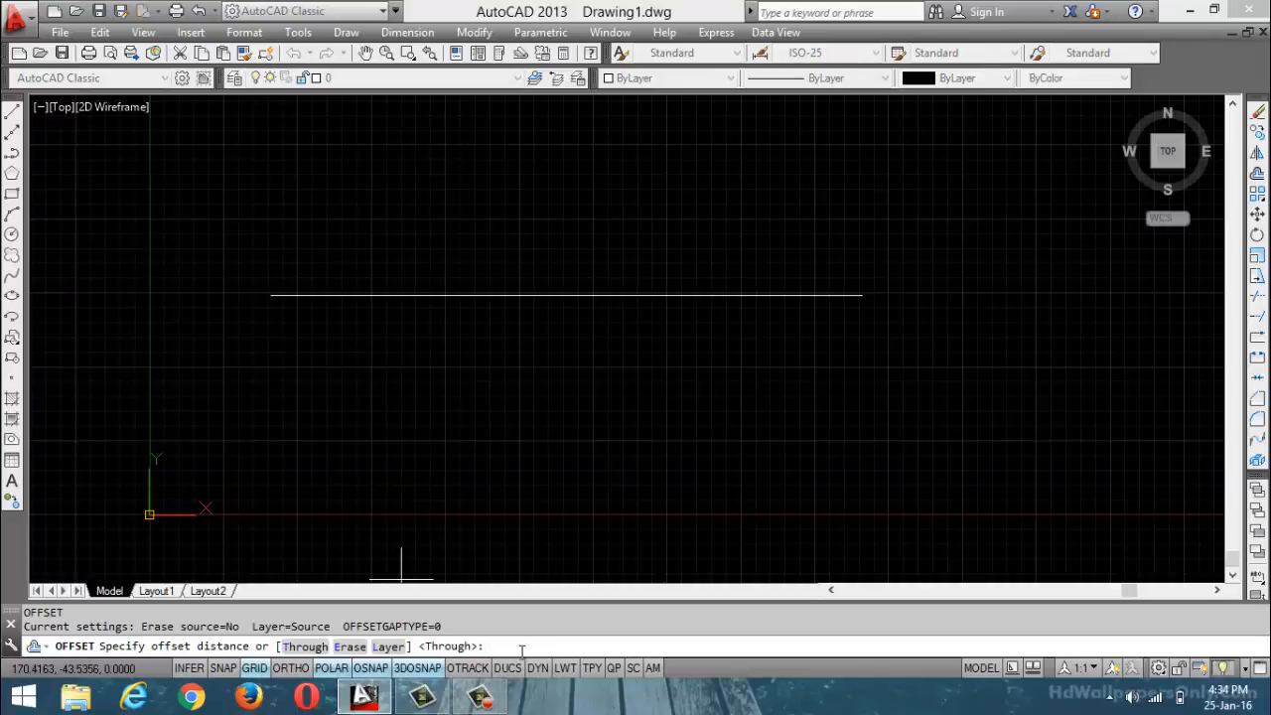
pyautogui.write('150')
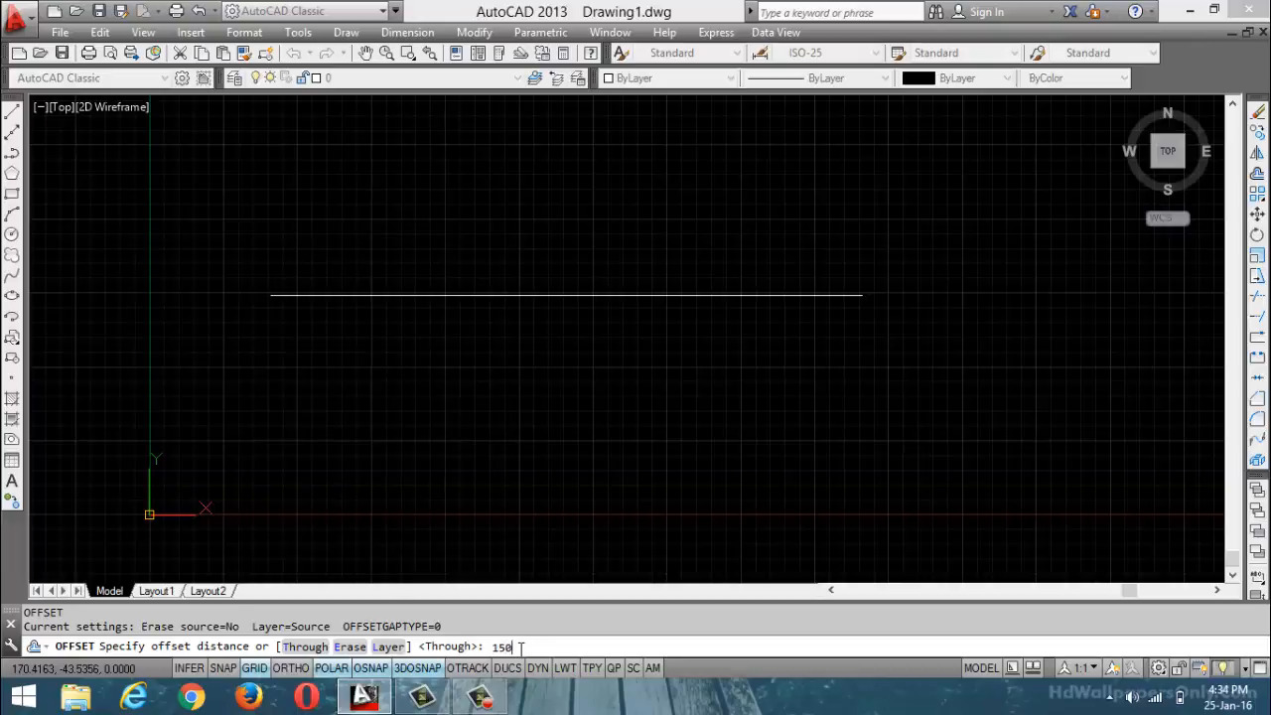
pyautogui.press('Return')
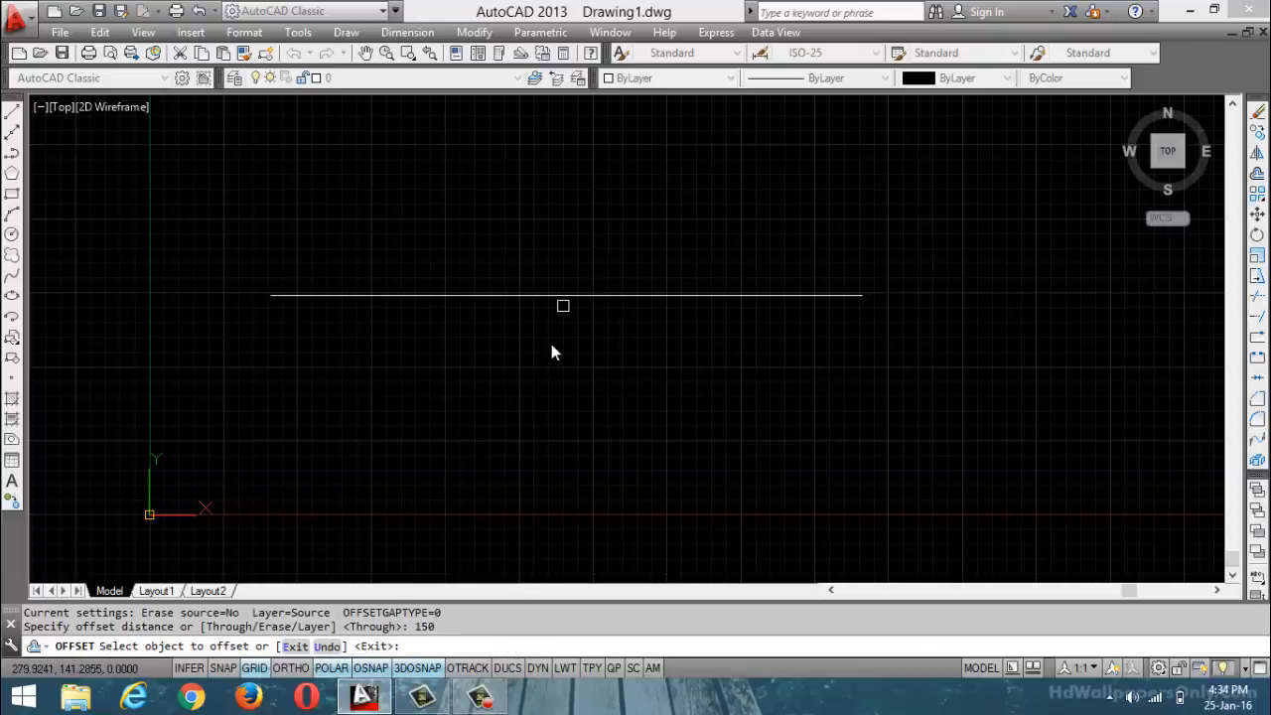
pyautogui.click(568, 296)
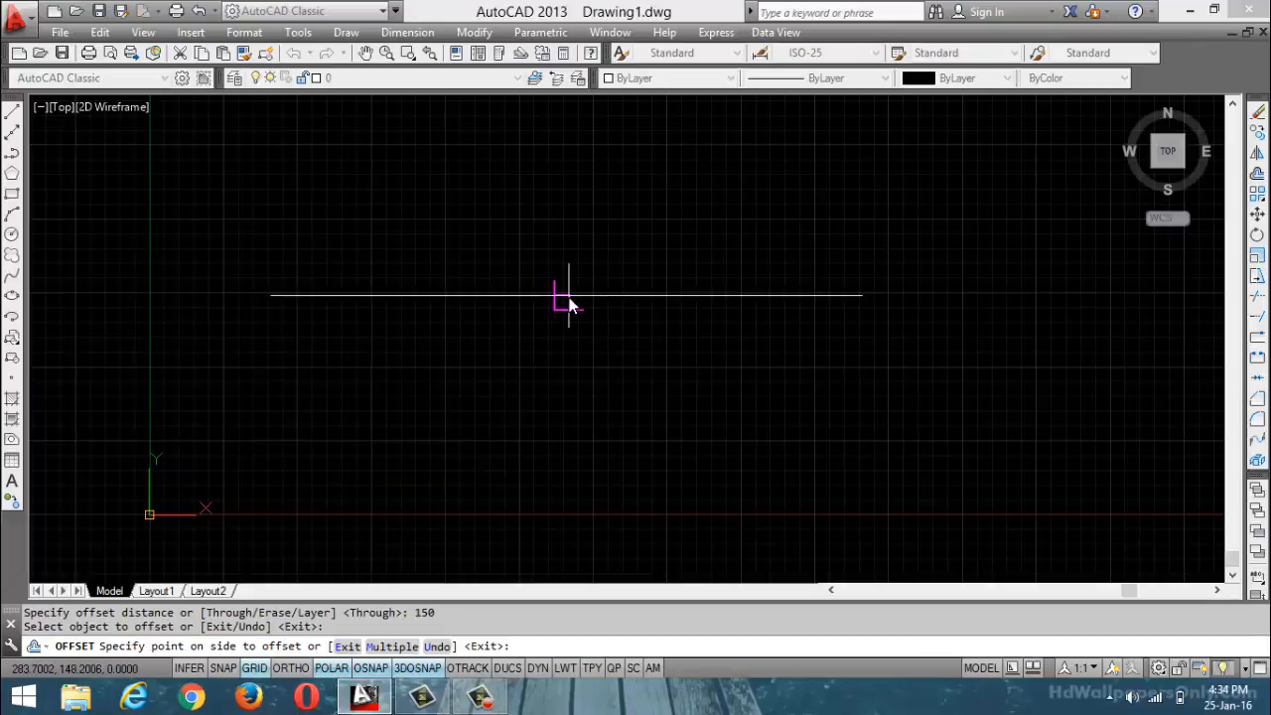
pyautogui.click(487, 437)
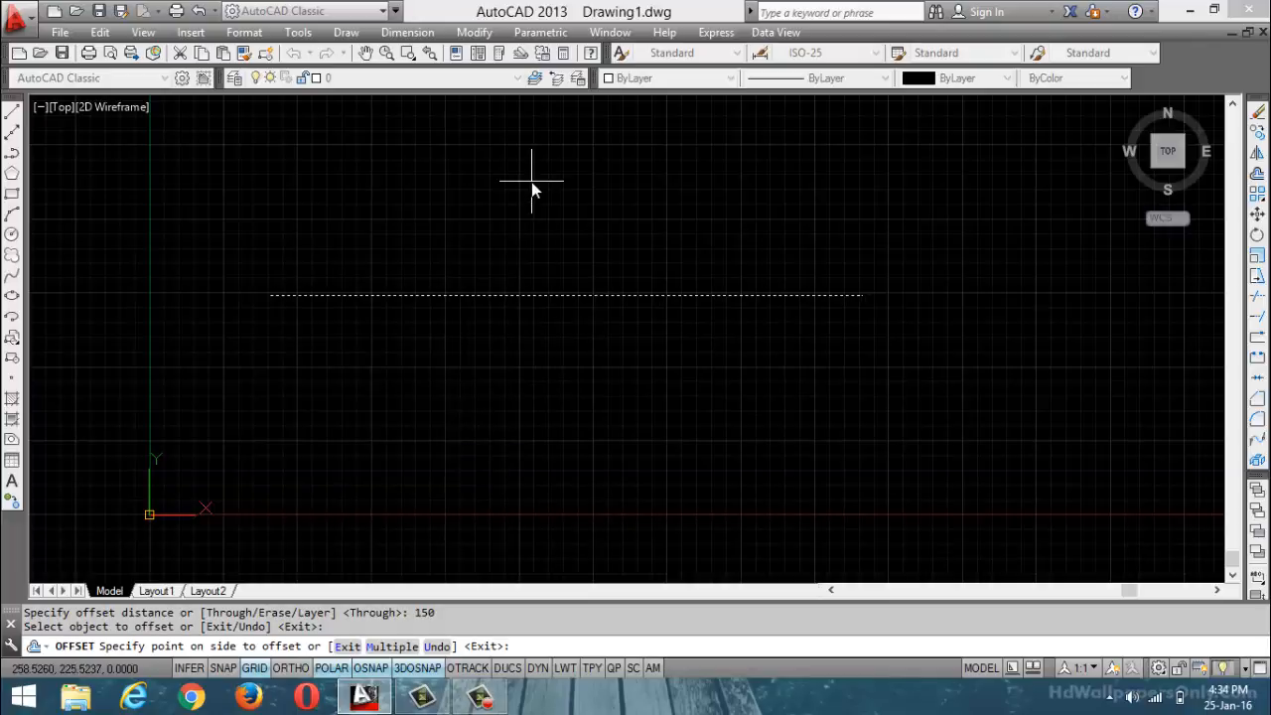
pyautogui.click(477, 438)
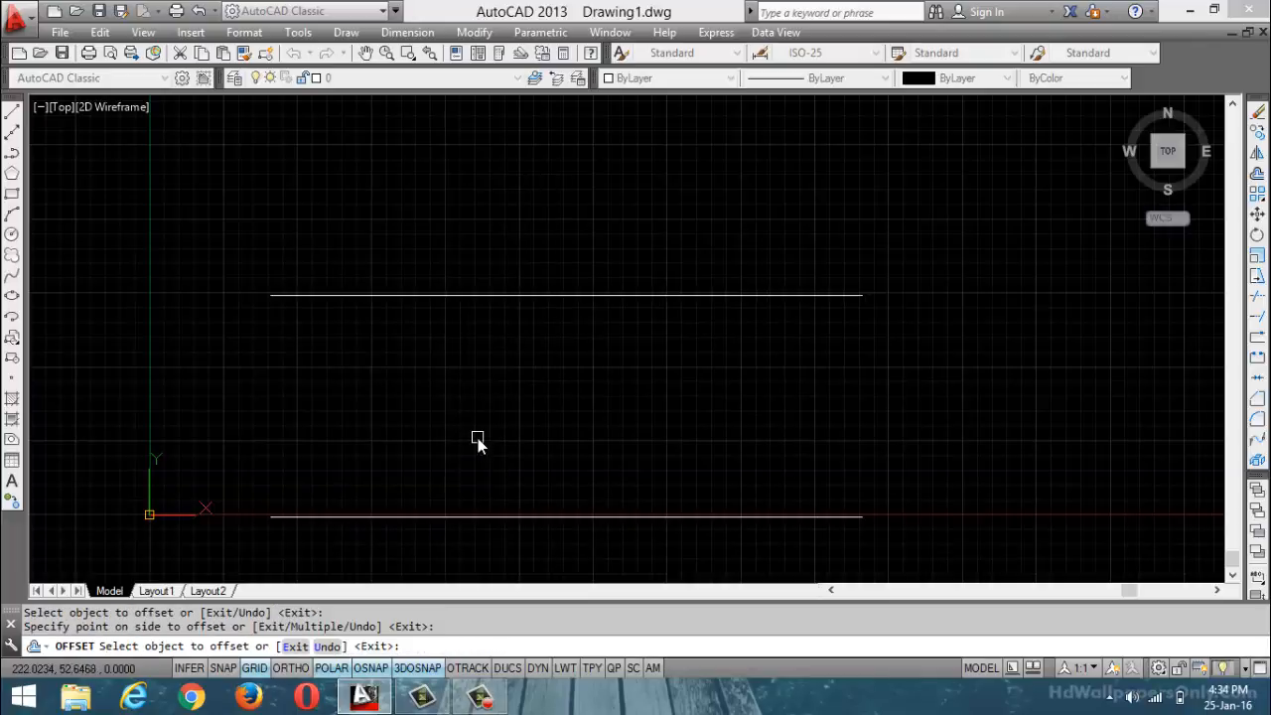
# - Offset the topmost line upward by 150 three times in succession, each time from the newest copy
pyautogui.scroll(-4, 478, 438)
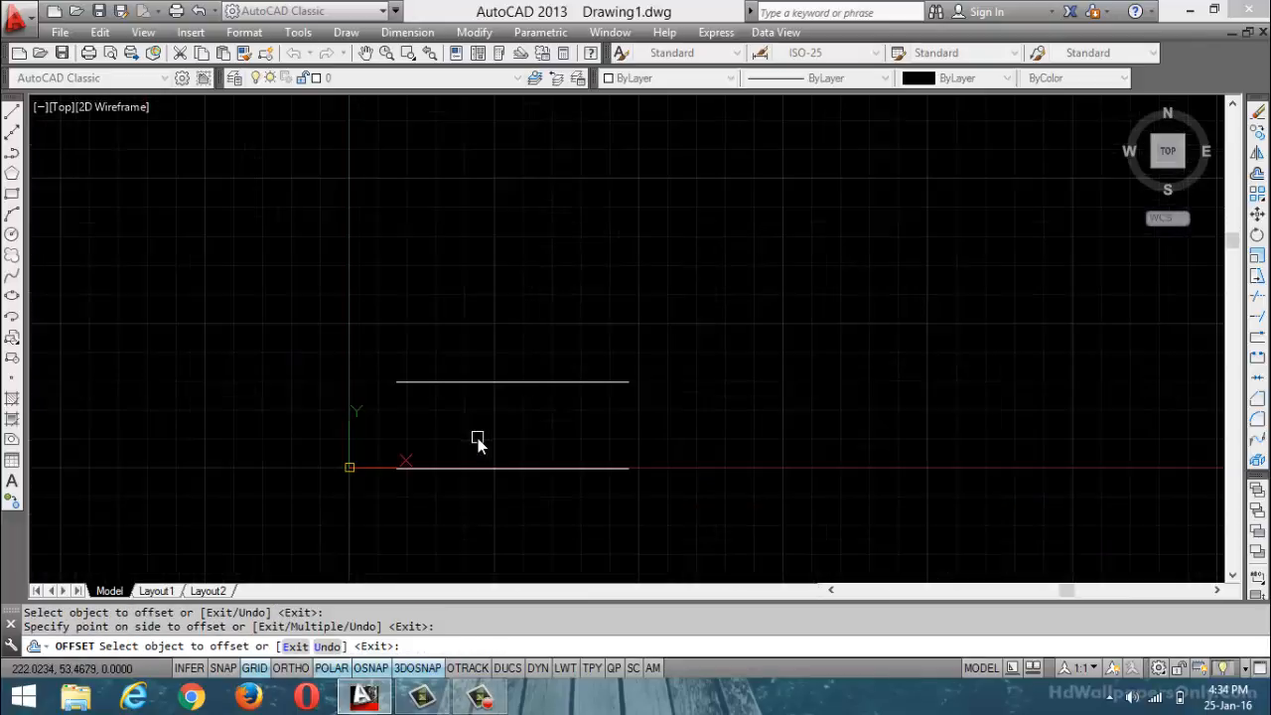
pyautogui.click(517, 381)
pyautogui.click(516, 215)
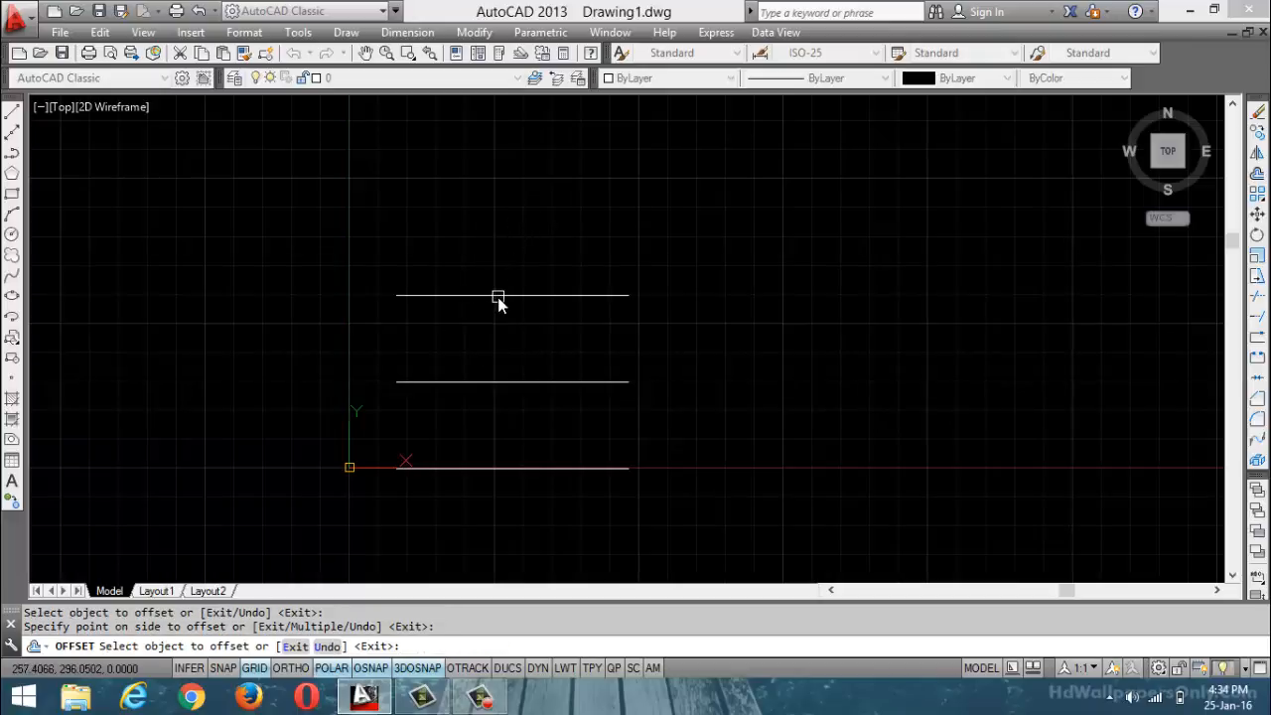
pyautogui.click(498, 296)
pyautogui.click(521, 214)
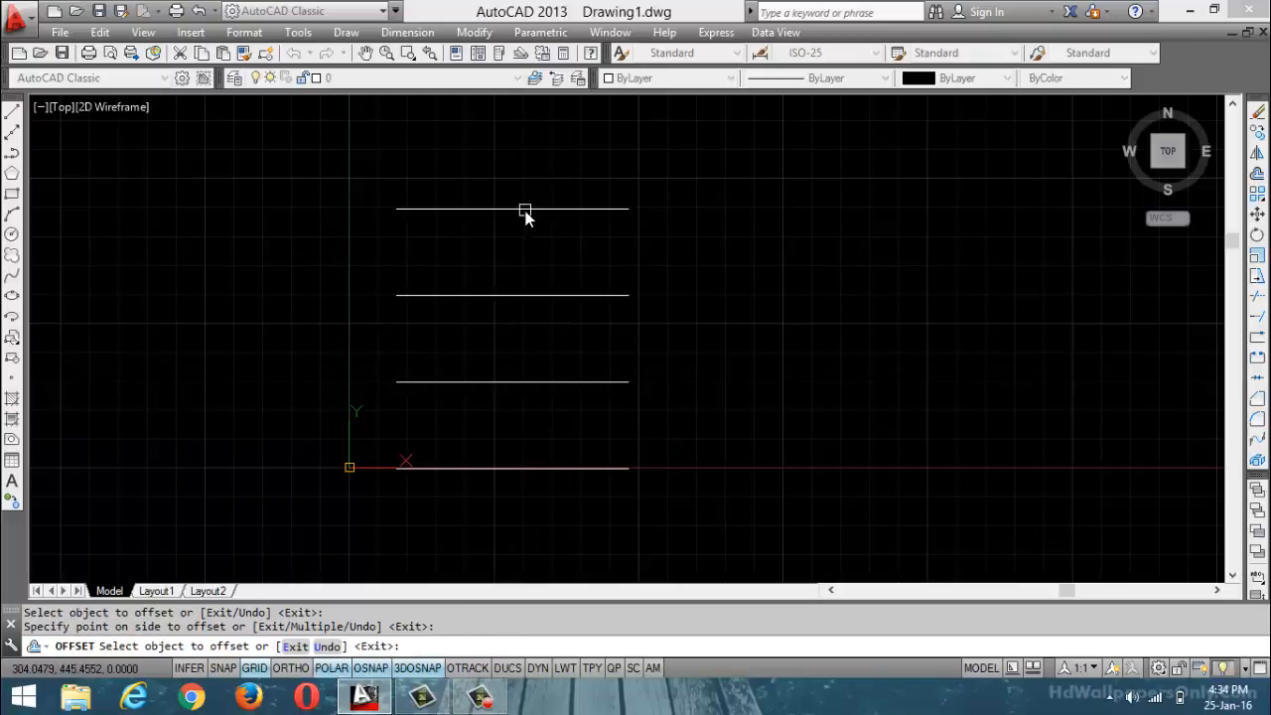
pyautogui.click(523, 209)
pyautogui.click(552, 154)
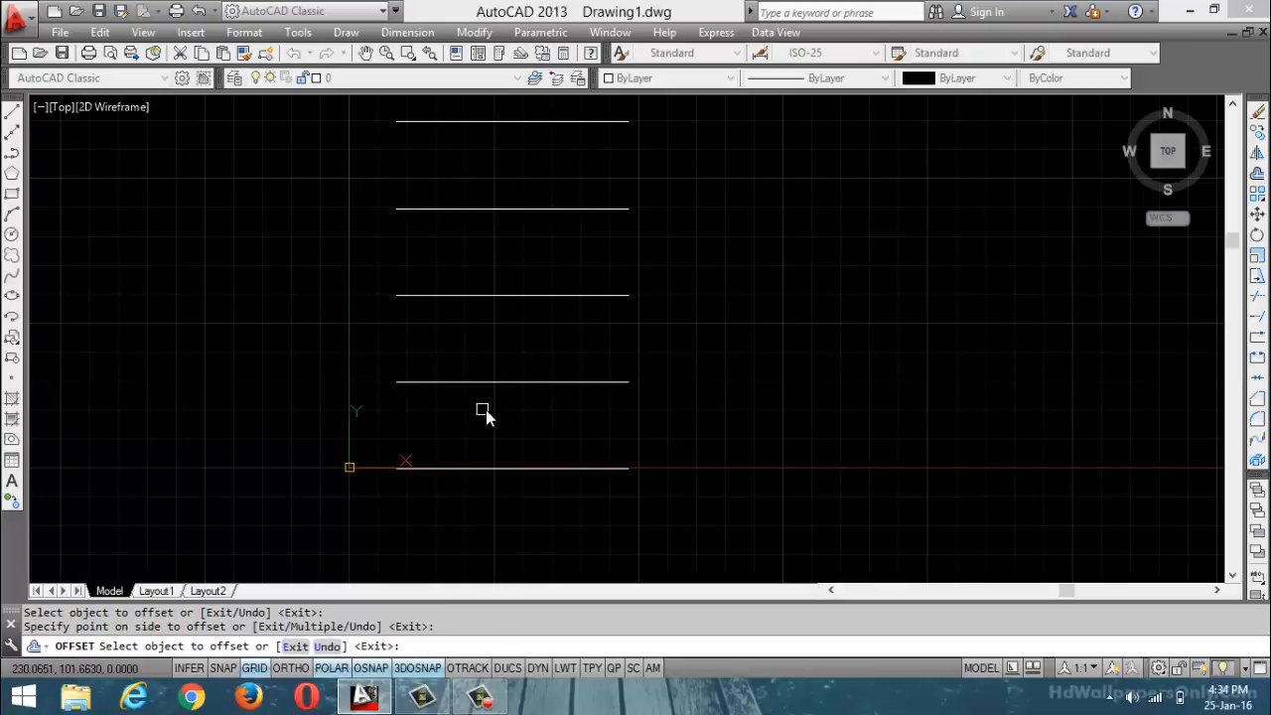
# - Offset the line lying on the X axis downward by 150
pyautogui.click(473, 467)
pyautogui.click(454, 502)
pyautogui.scroll(-2, 525, 426)
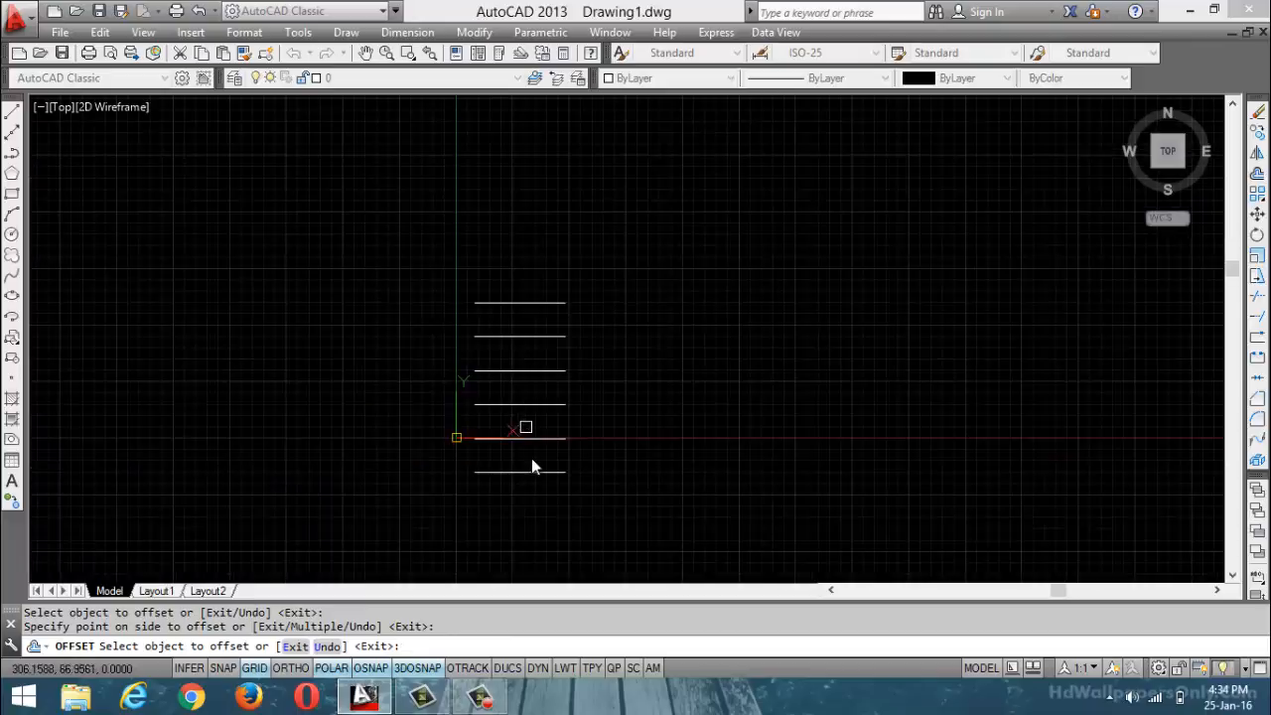
pyautogui.scroll(2, 531, 460)
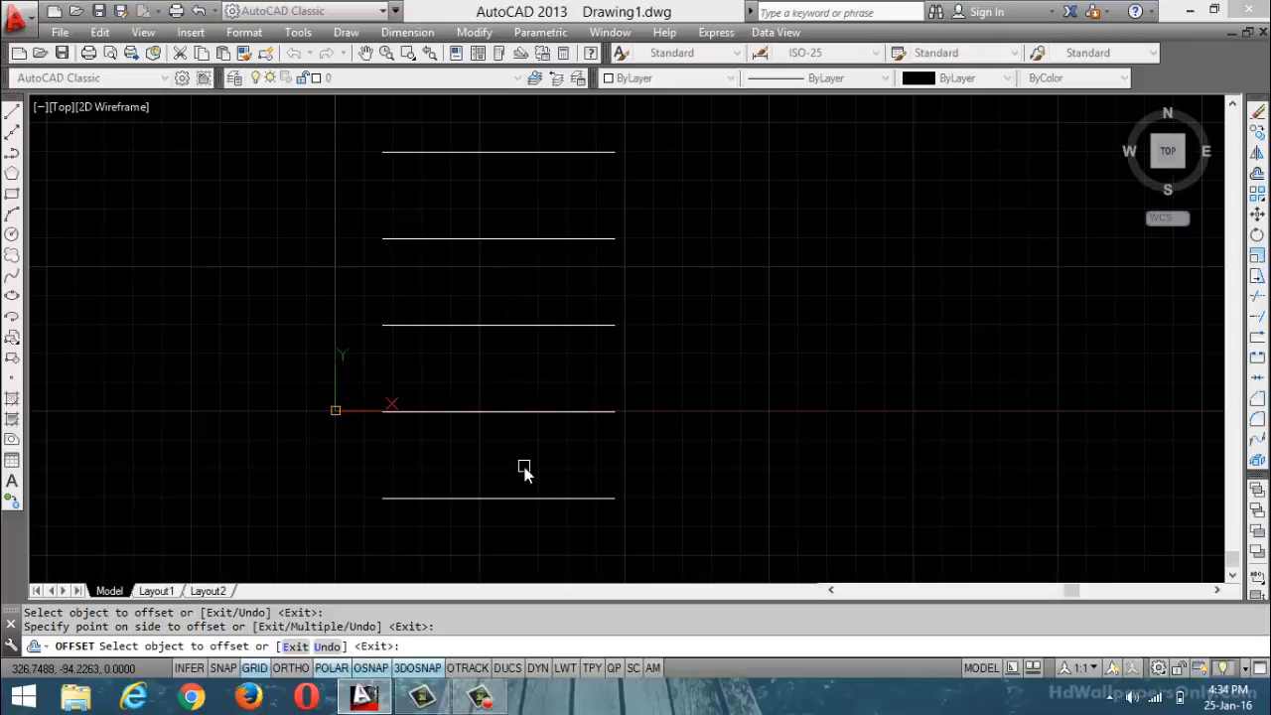
pyautogui.click(486, 700)
pyautogui.click(1042, 609)
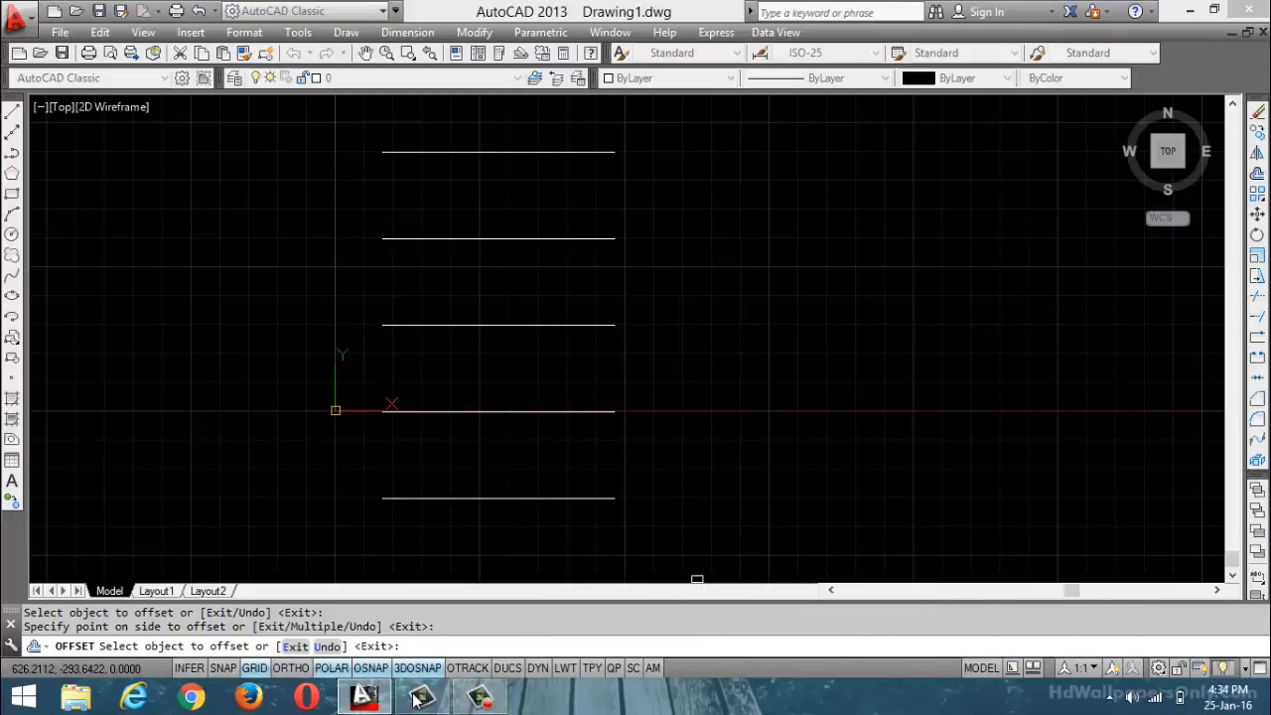
pyautogui.moveTo(417, 698)
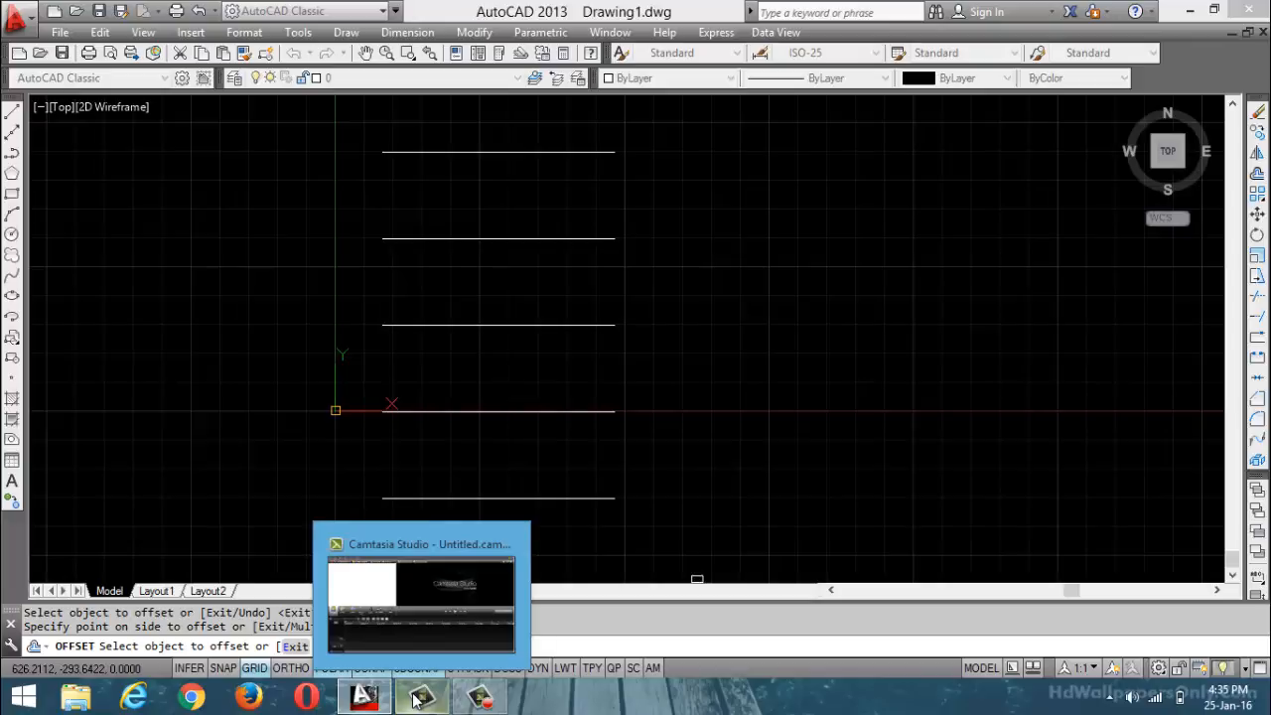
# - Add one more parallel line 150 below the lowest line and end the Offset command
pyautogui.click(481, 498)
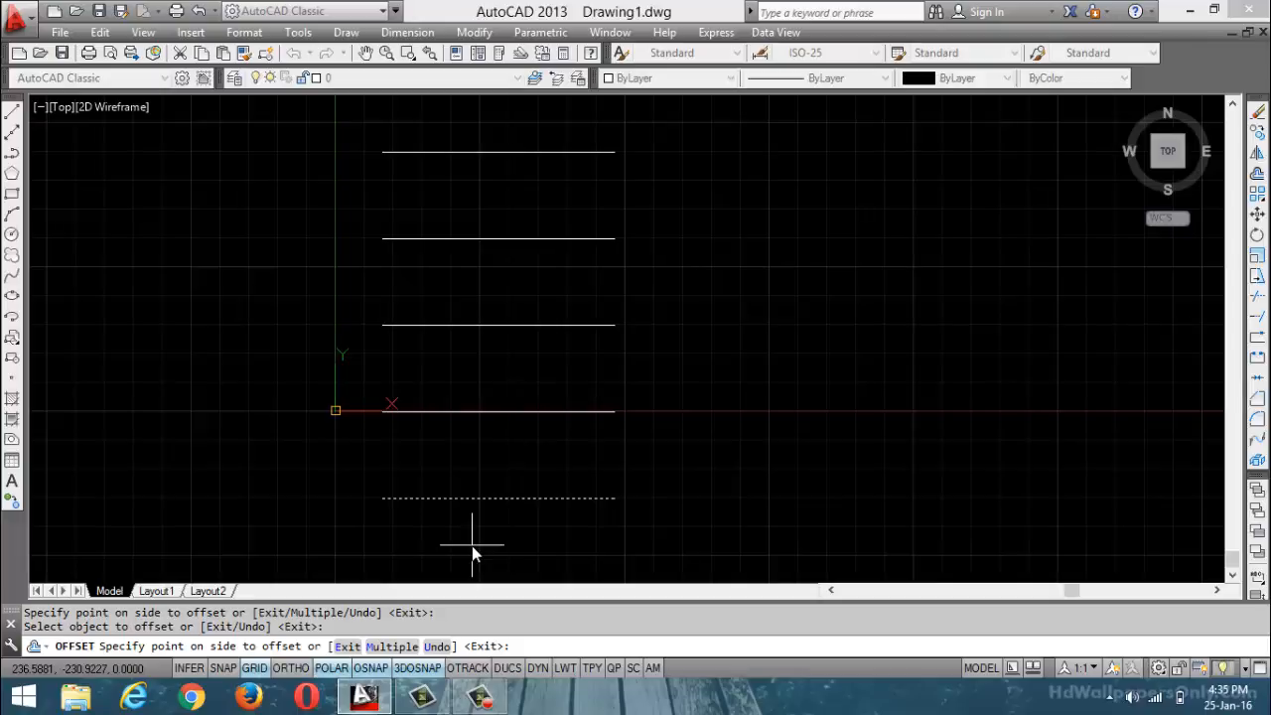
pyautogui.click(505, 552)
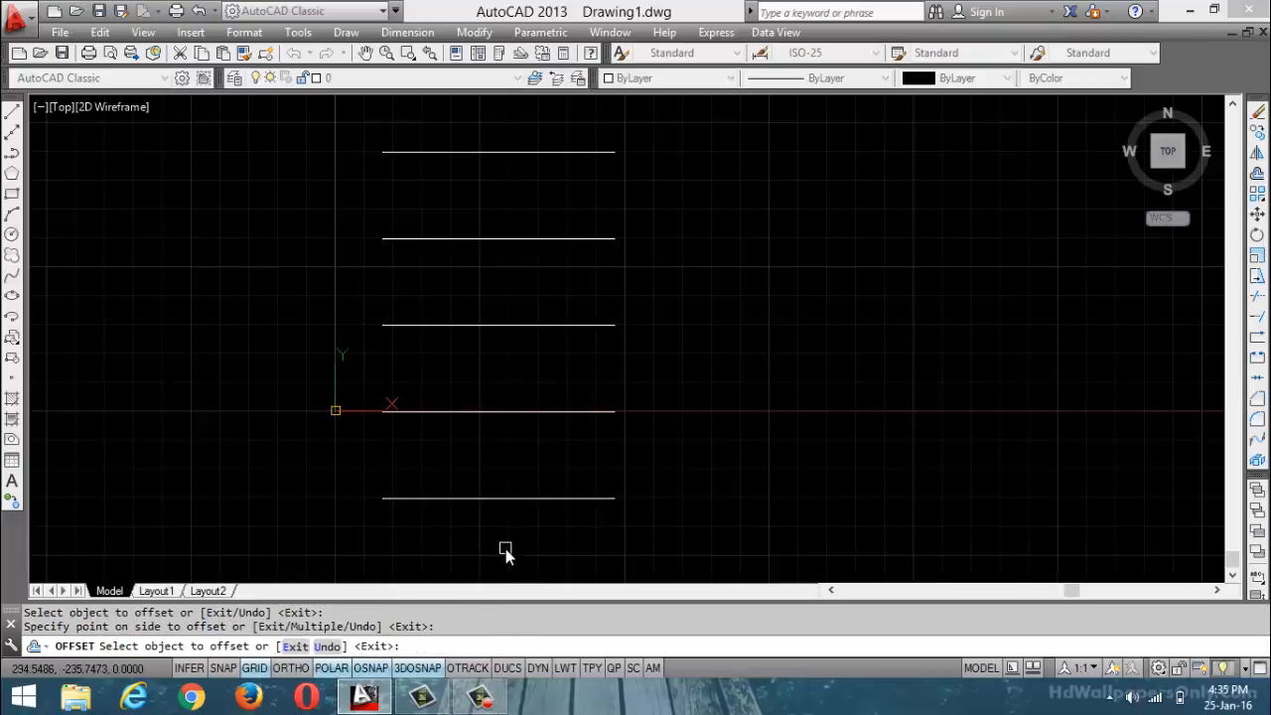
pyautogui.scroll(-6, 559, 499)
pyautogui.scroll(5, 561, 535)
pyautogui.scroll(-4, 617, 384)
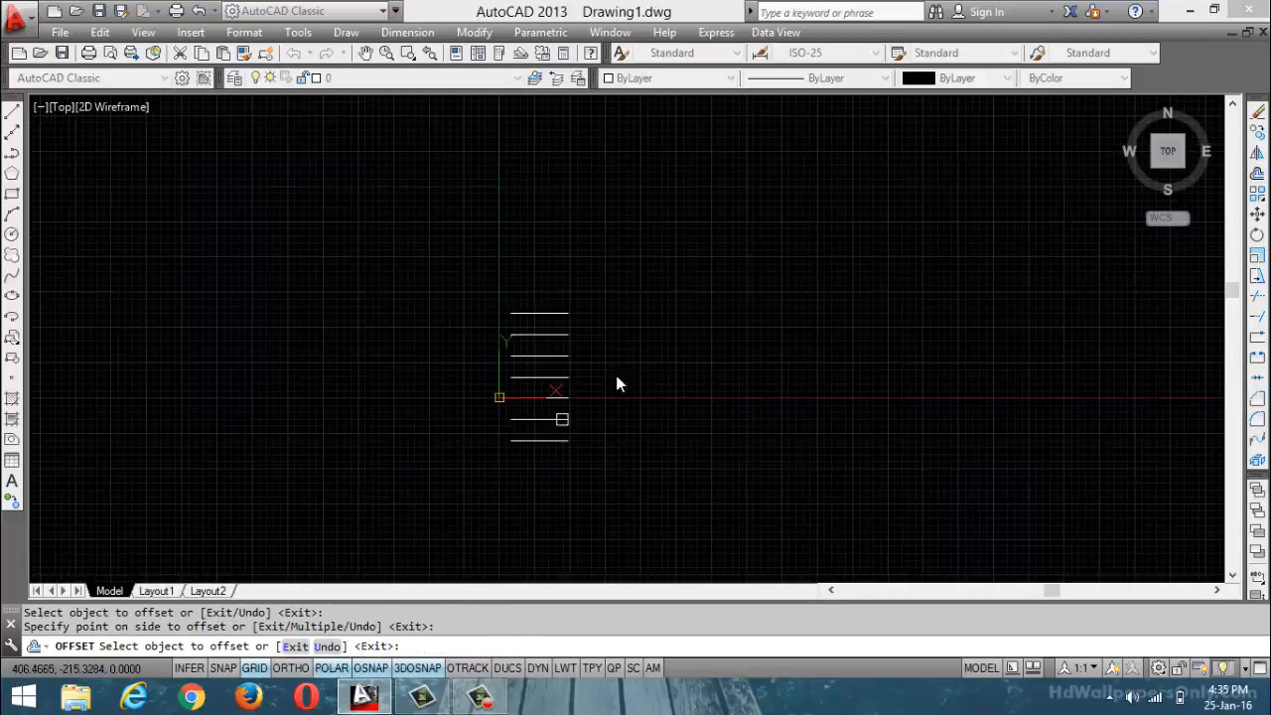
pyautogui.scroll(4, 622, 369)
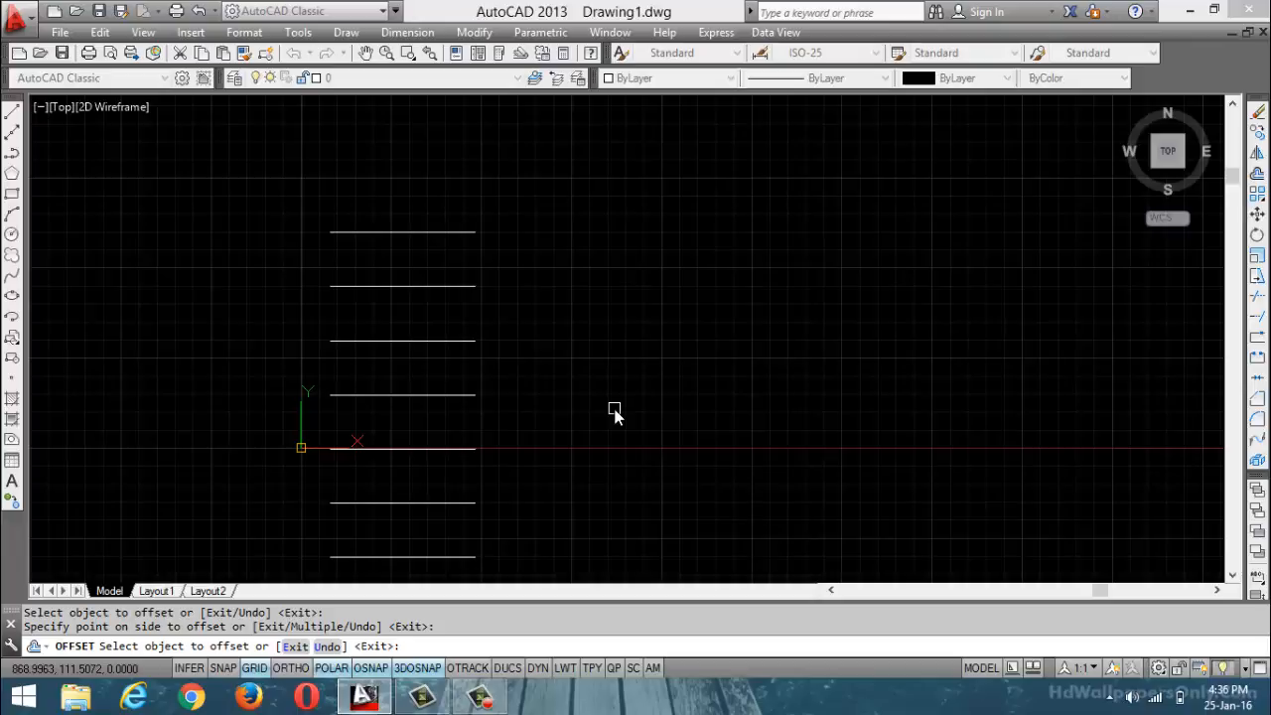
pyautogui.press('Return')
pyautogui.press('Escape')
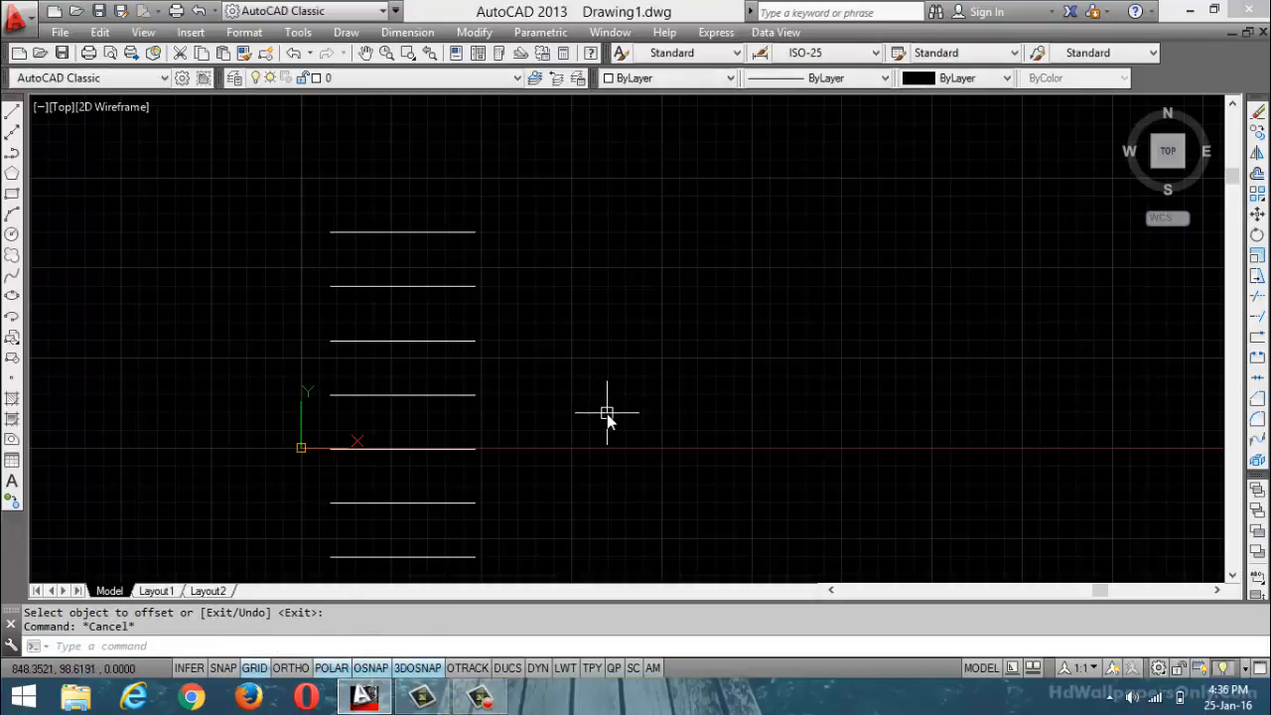
pyautogui.write('o')
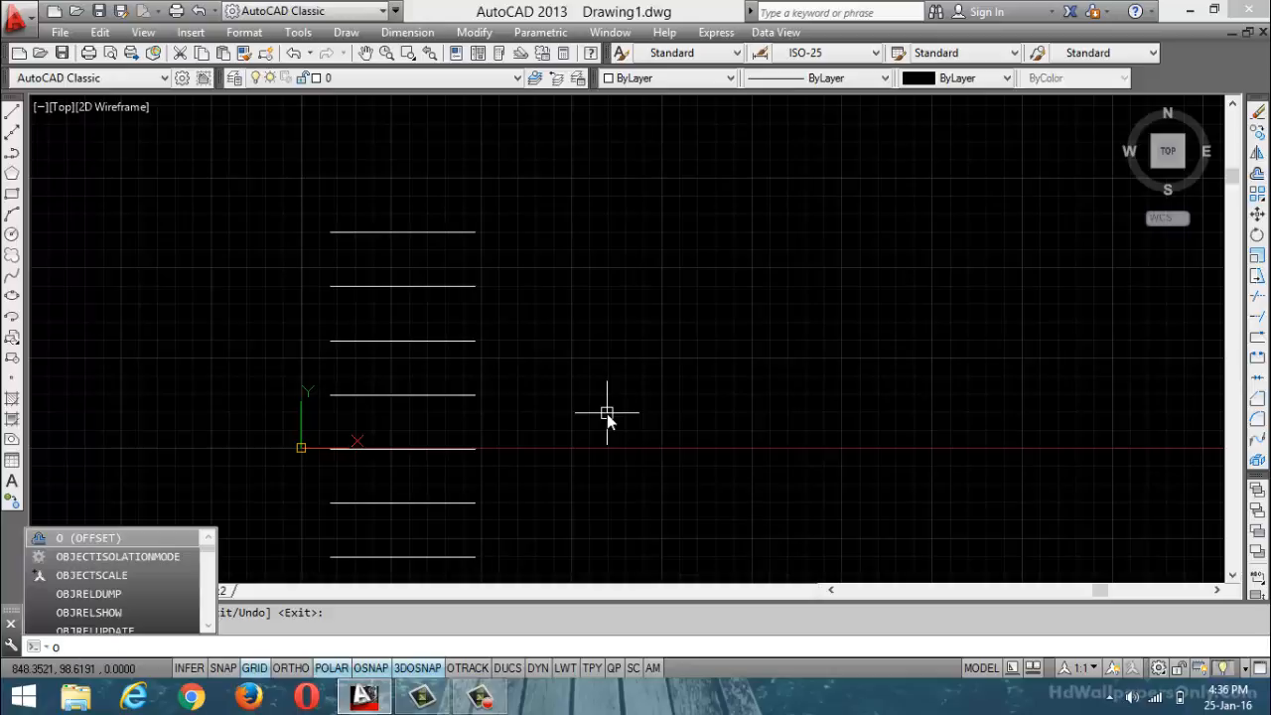
pyautogui.press('Return')
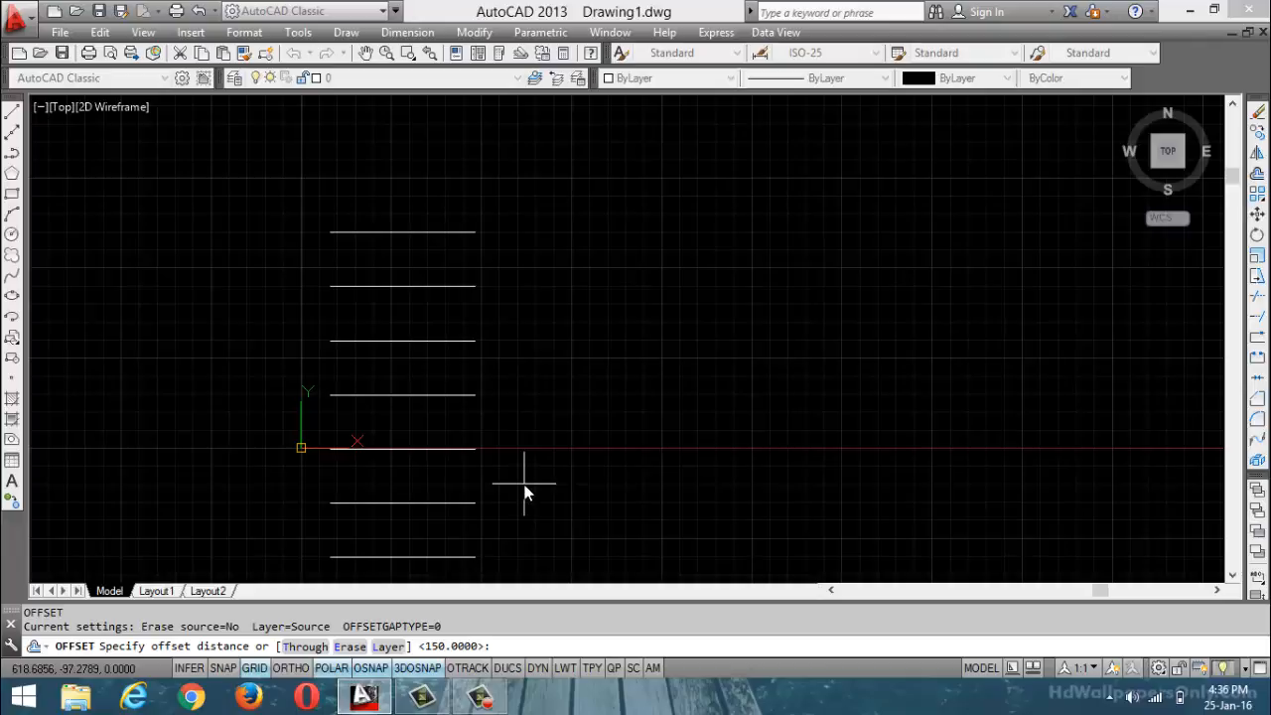
pyautogui.click(643, 414)
# - Erase all the parallel lines from the drawing
pyautogui.hotkey('ctrl', 'a')
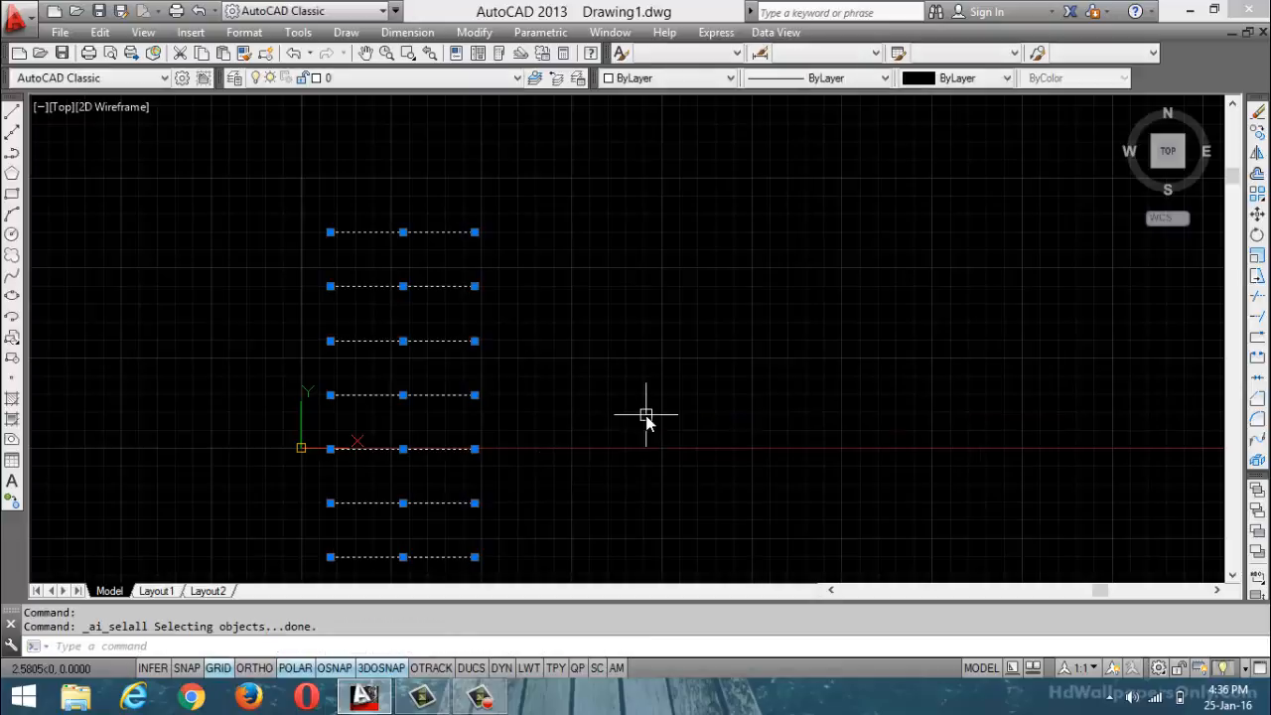
pyautogui.press('Delete')
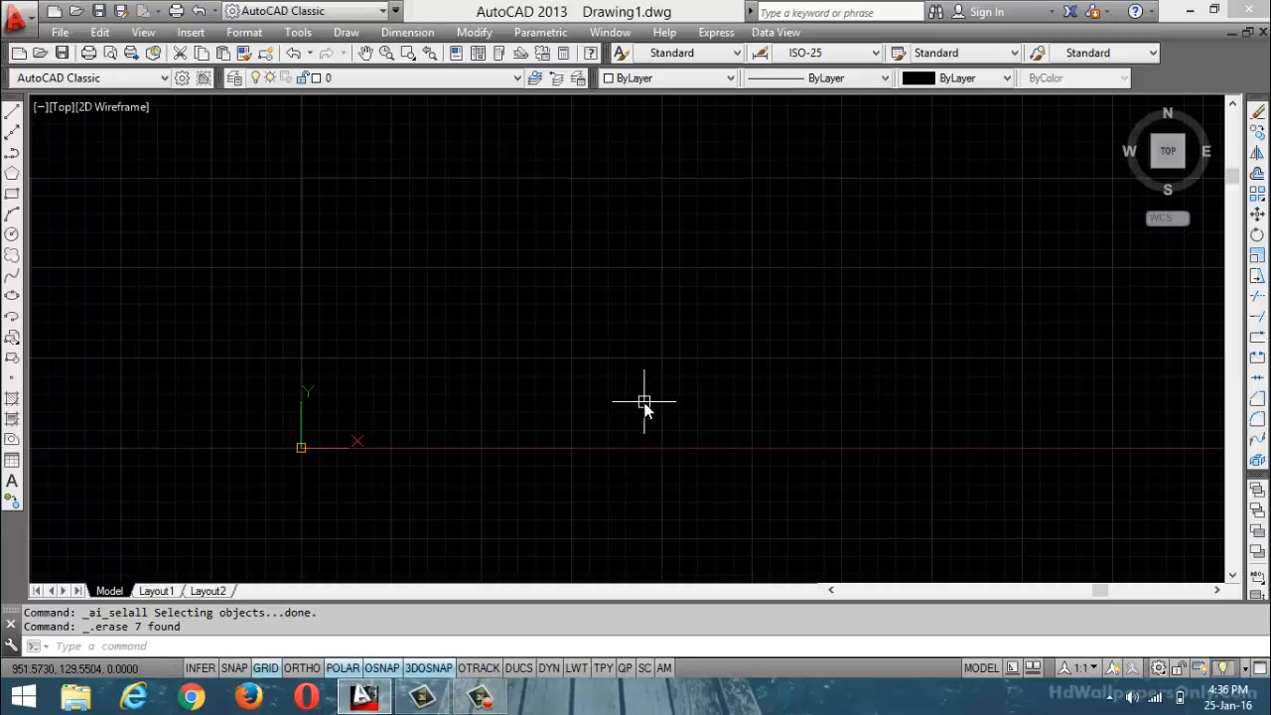
pyautogui.press('Escape')
pyautogui.press('Escape')
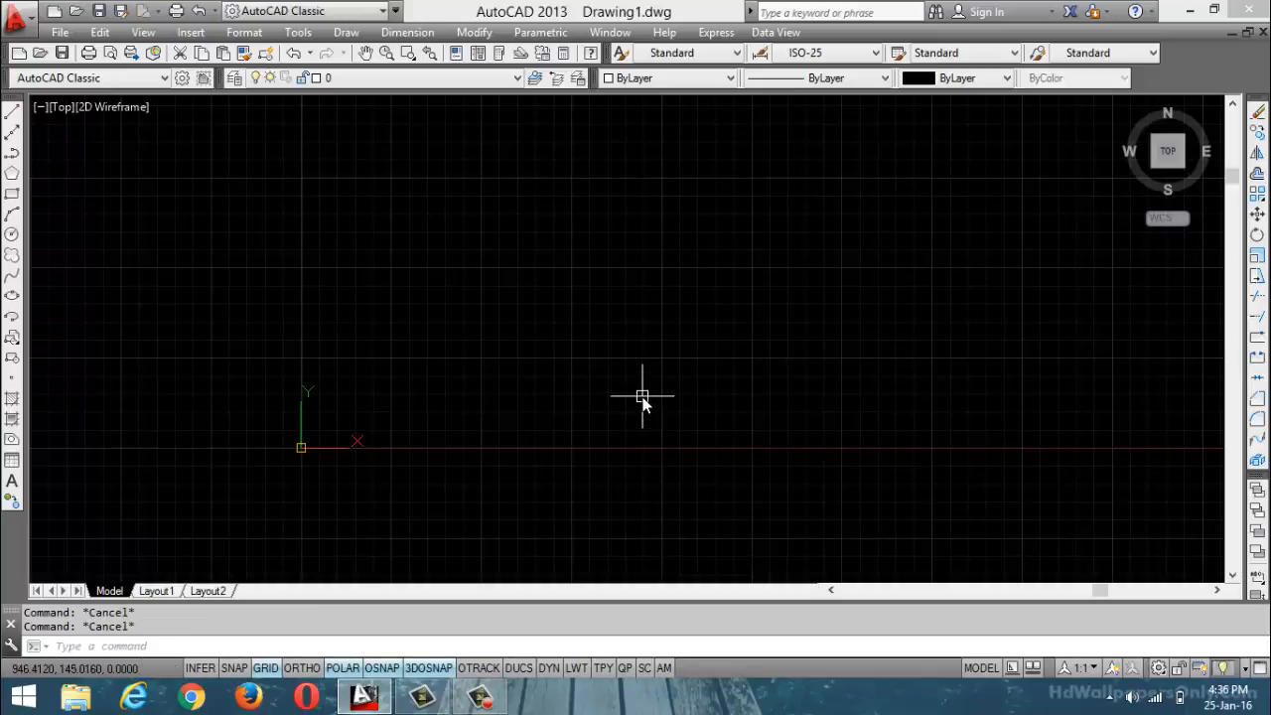
pyautogui.write('o')
pyautogui.press('Return')
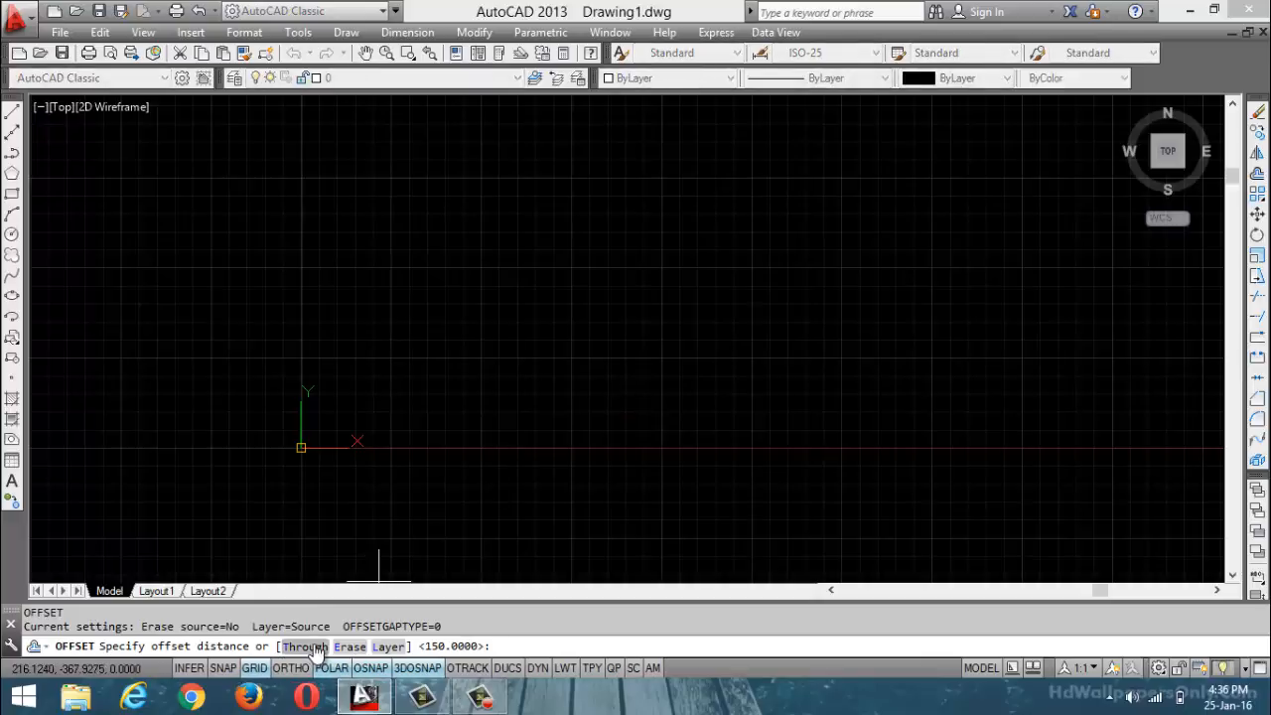
pyautogui.press('Escape')
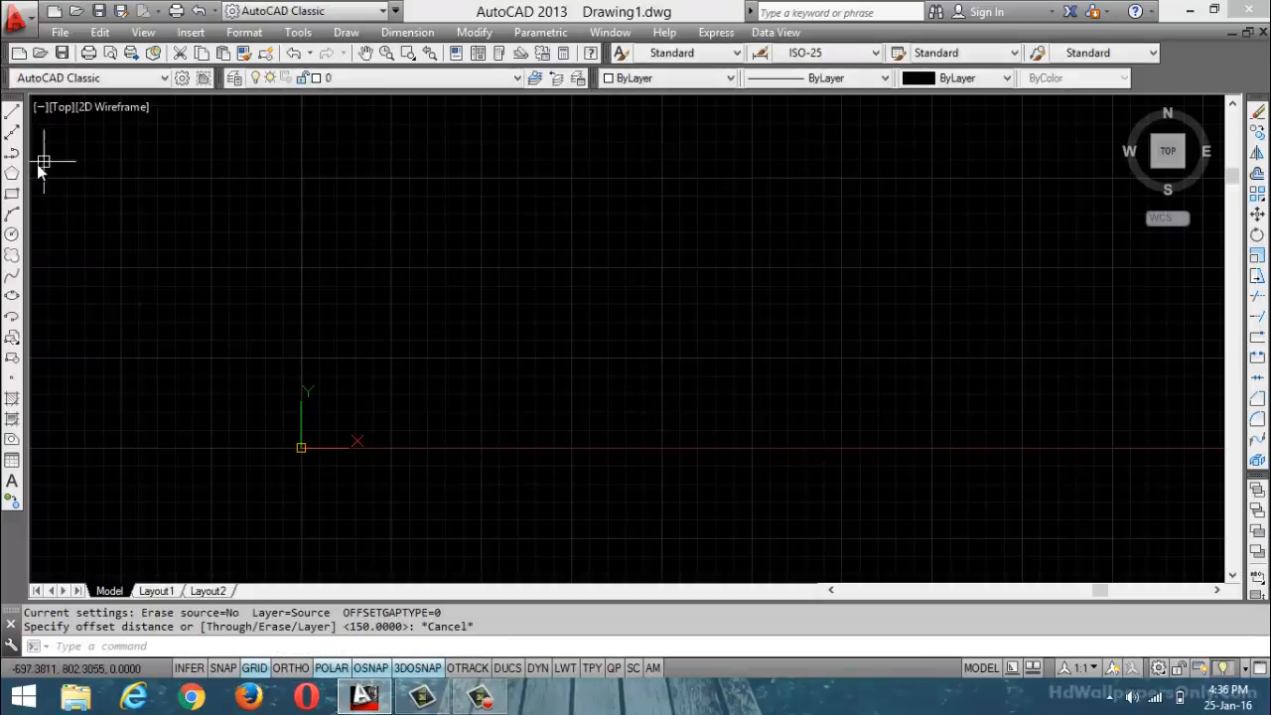
# - Draw a horizontal line 200 units long above the X axis, running rightward from near the Y axis
pyautogui.click(12, 111)
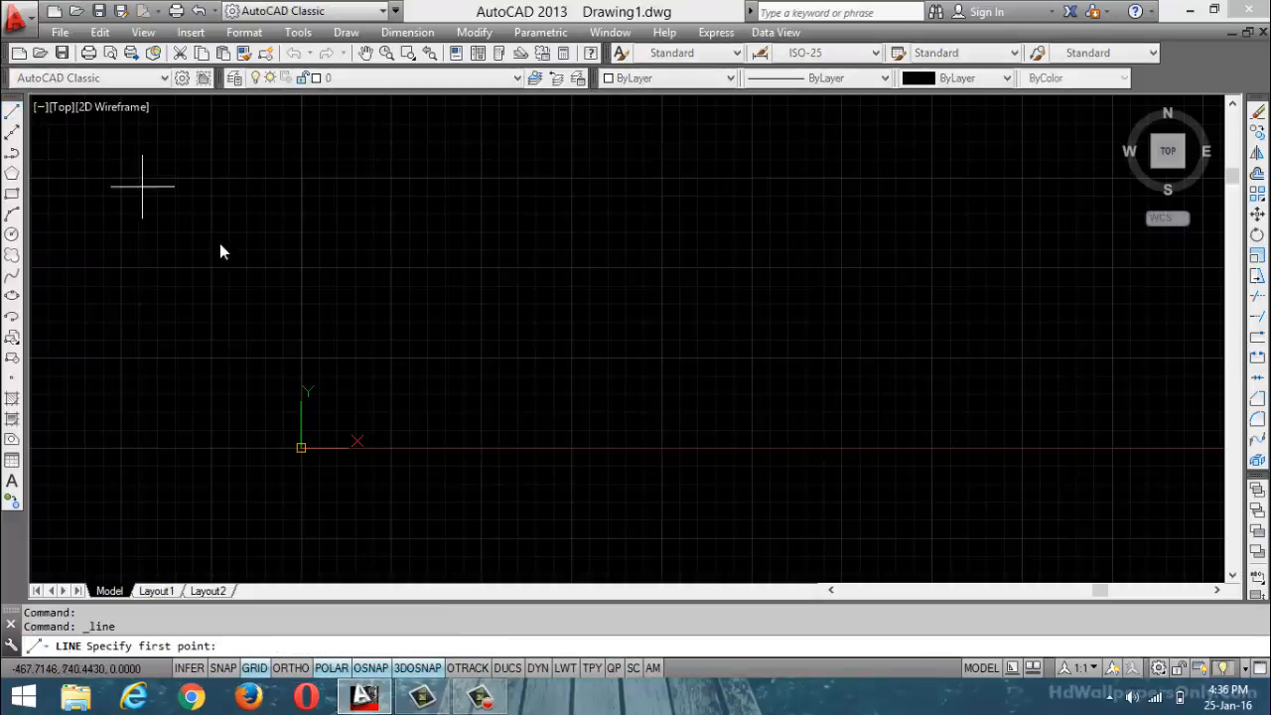
pyautogui.click(332, 298)
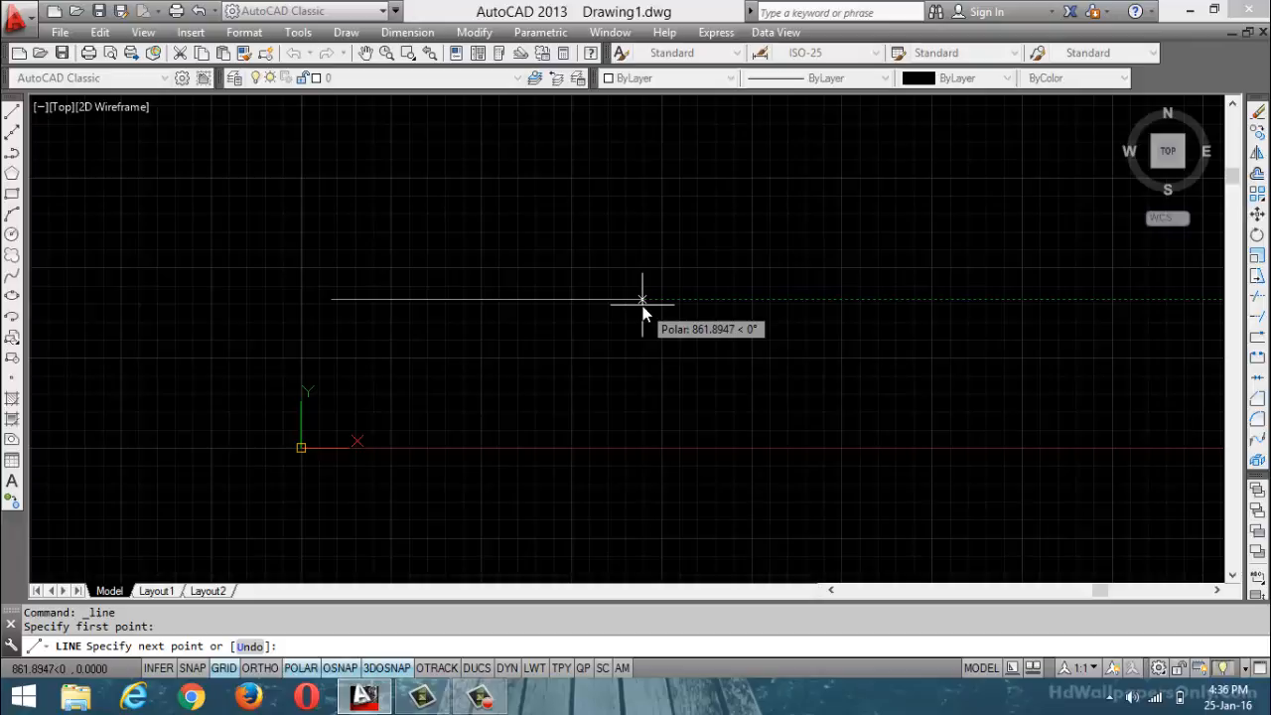
pyautogui.write('200')
pyautogui.press('Return')
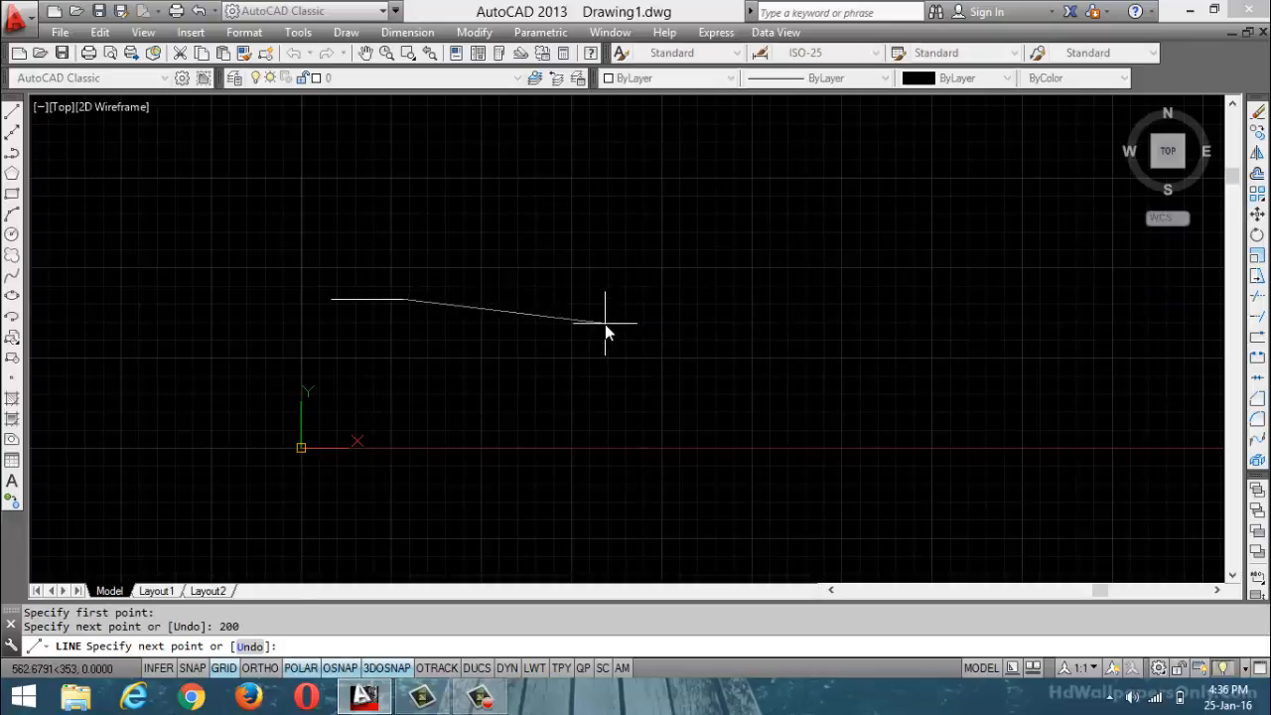
pyautogui.press('Return')
pyautogui.scroll(2, 337, 293)
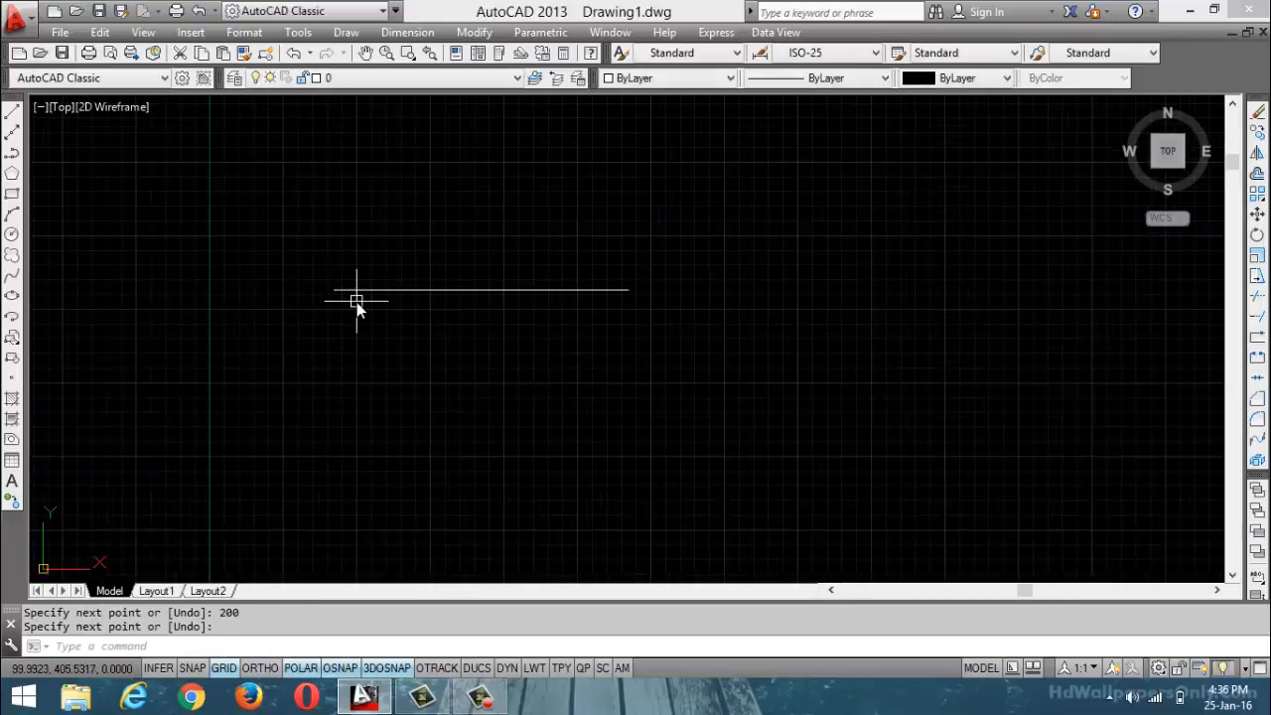
# - Offset the 200-unit line downward by 50 using the Through option of the Offset command
pyautogui.write('o')
pyautogui.press('Return')
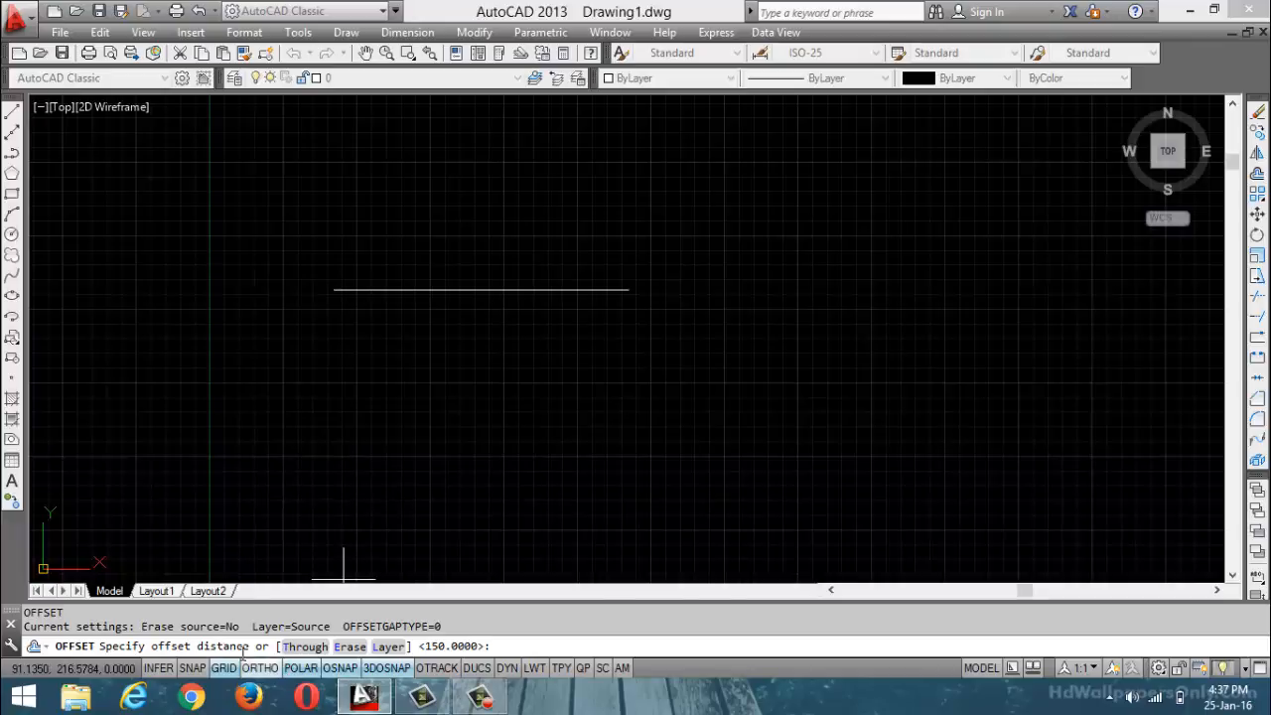
pyautogui.click(311, 646)
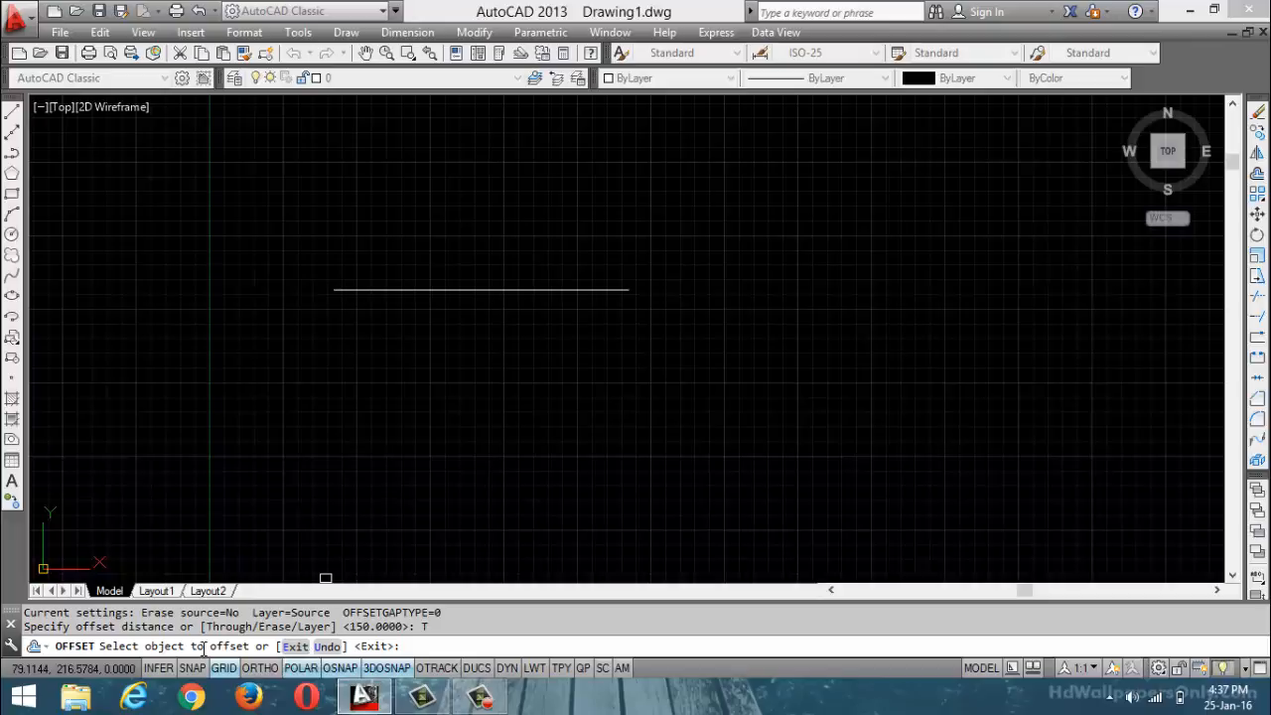
pyautogui.click(402, 294)
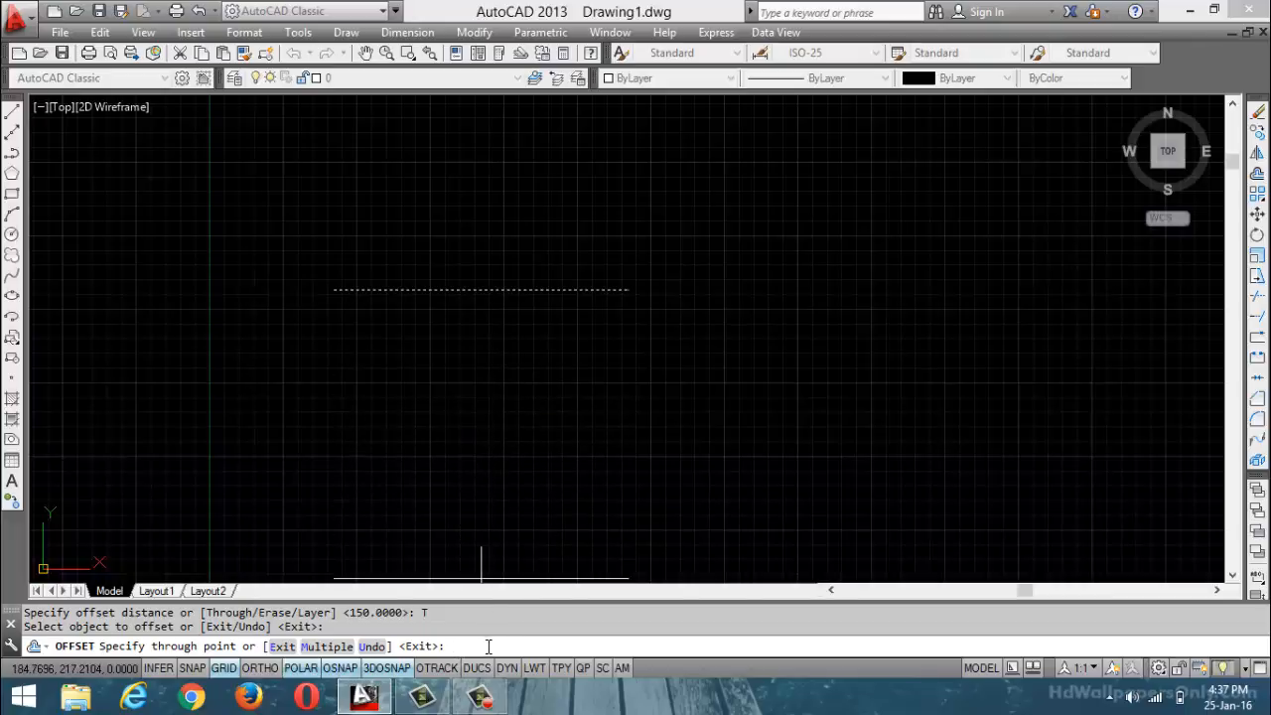
pyautogui.write('50')
pyautogui.press('Return')
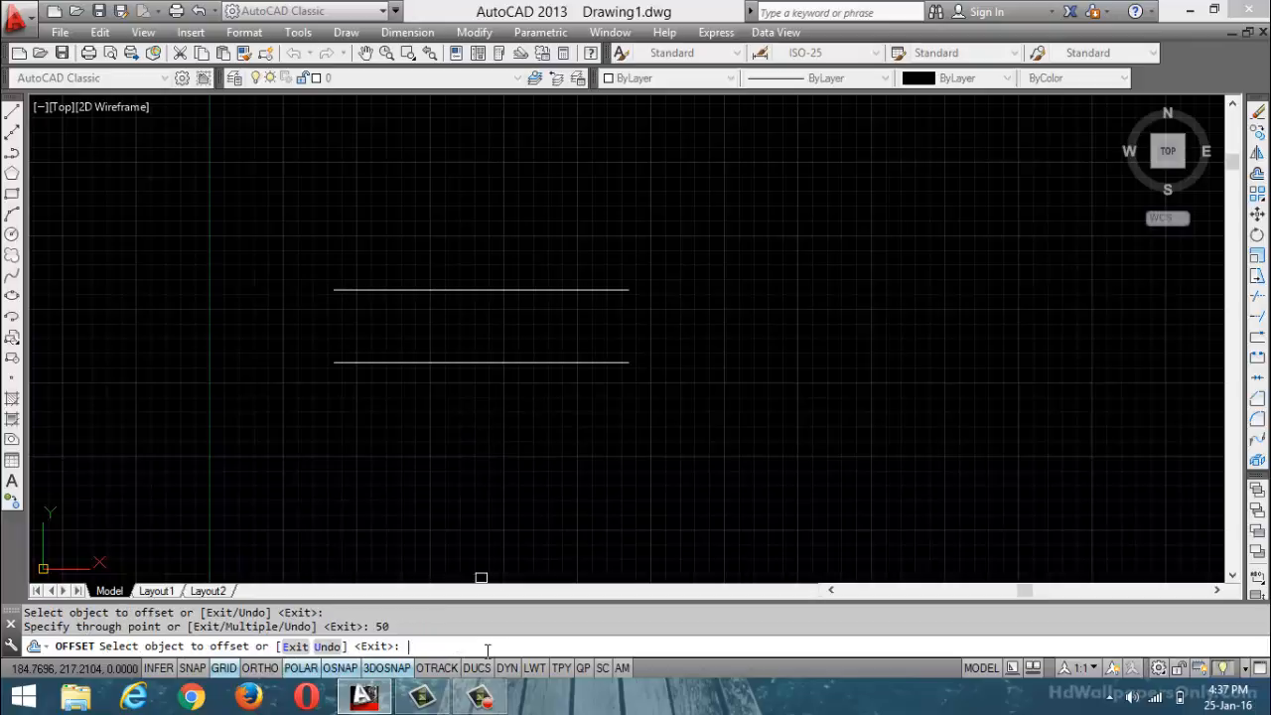
# - Offset the lower line downward by 25, and offset that new copy downward by 10
pyautogui.click(448, 363)
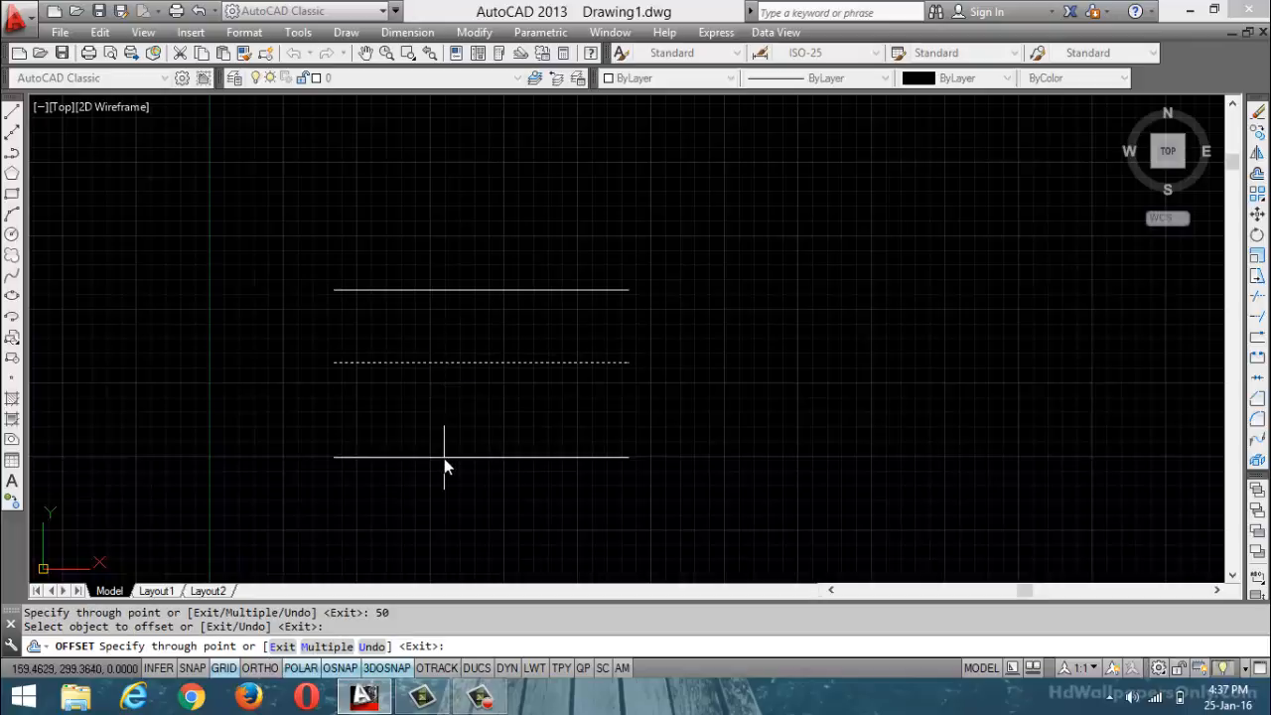
pyautogui.write('25')
pyautogui.press('Return')
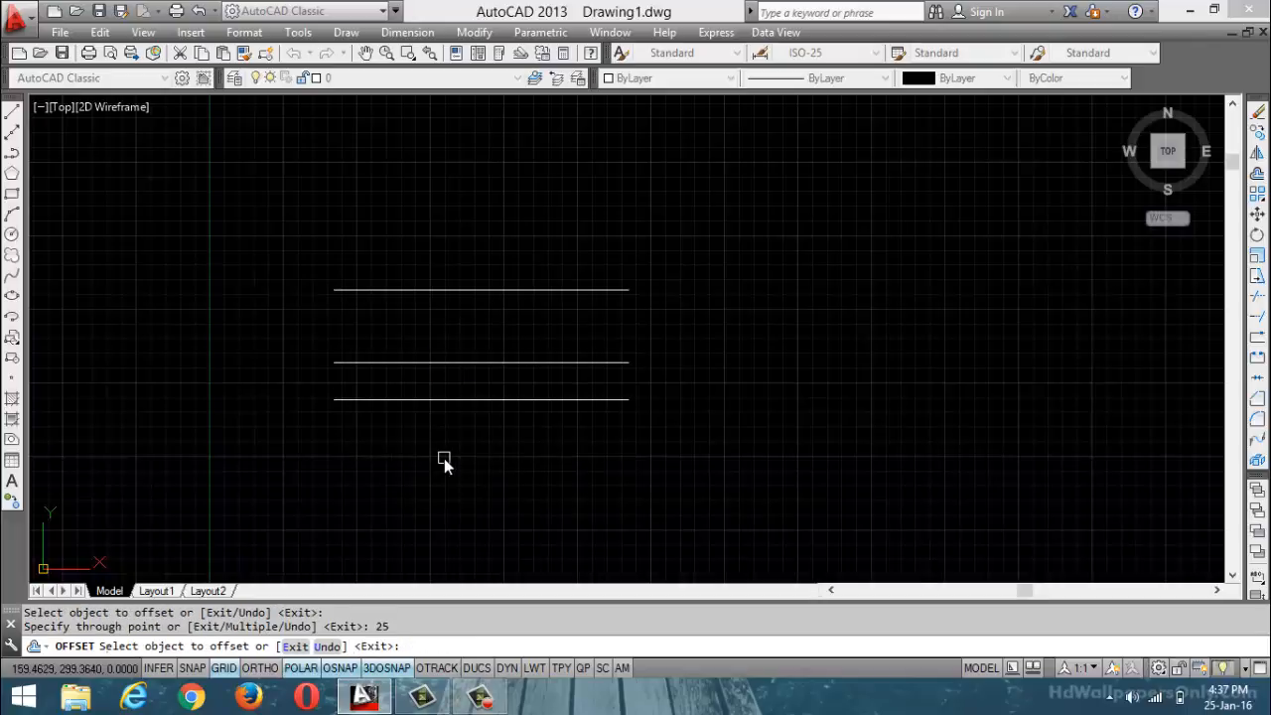
pyautogui.click(444, 398)
pyautogui.write('10')
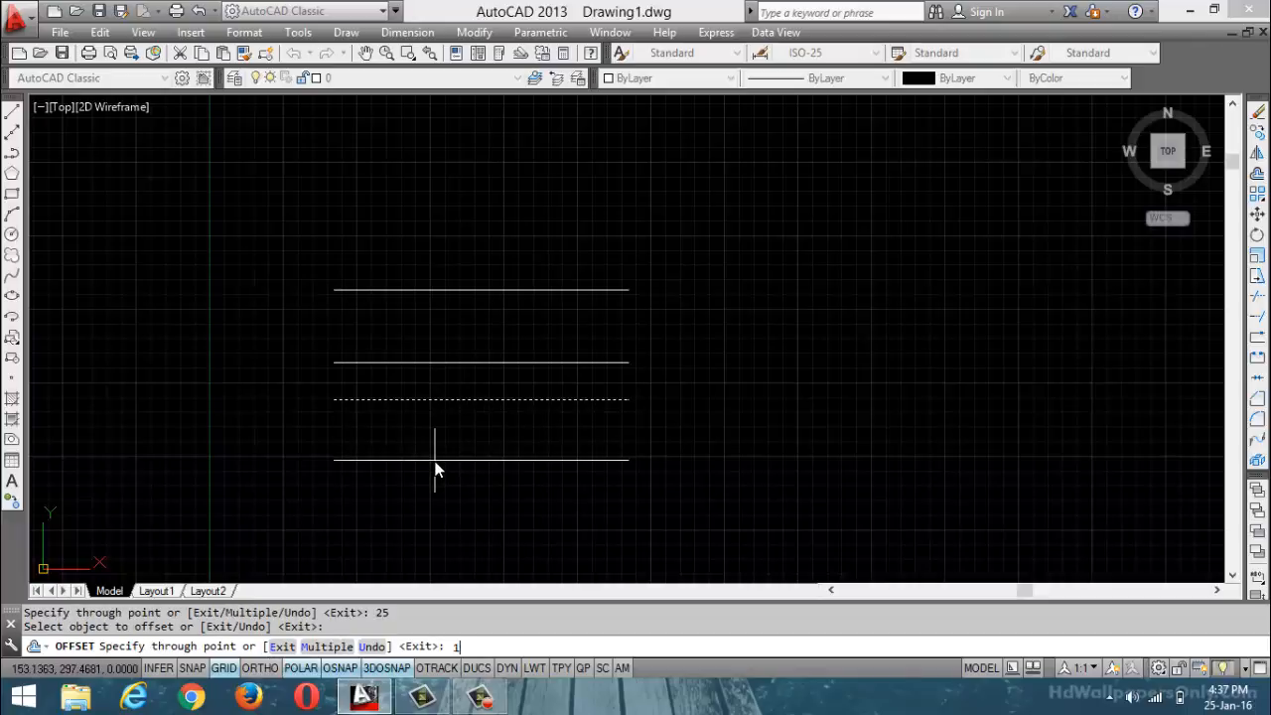
pyautogui.press('Return')
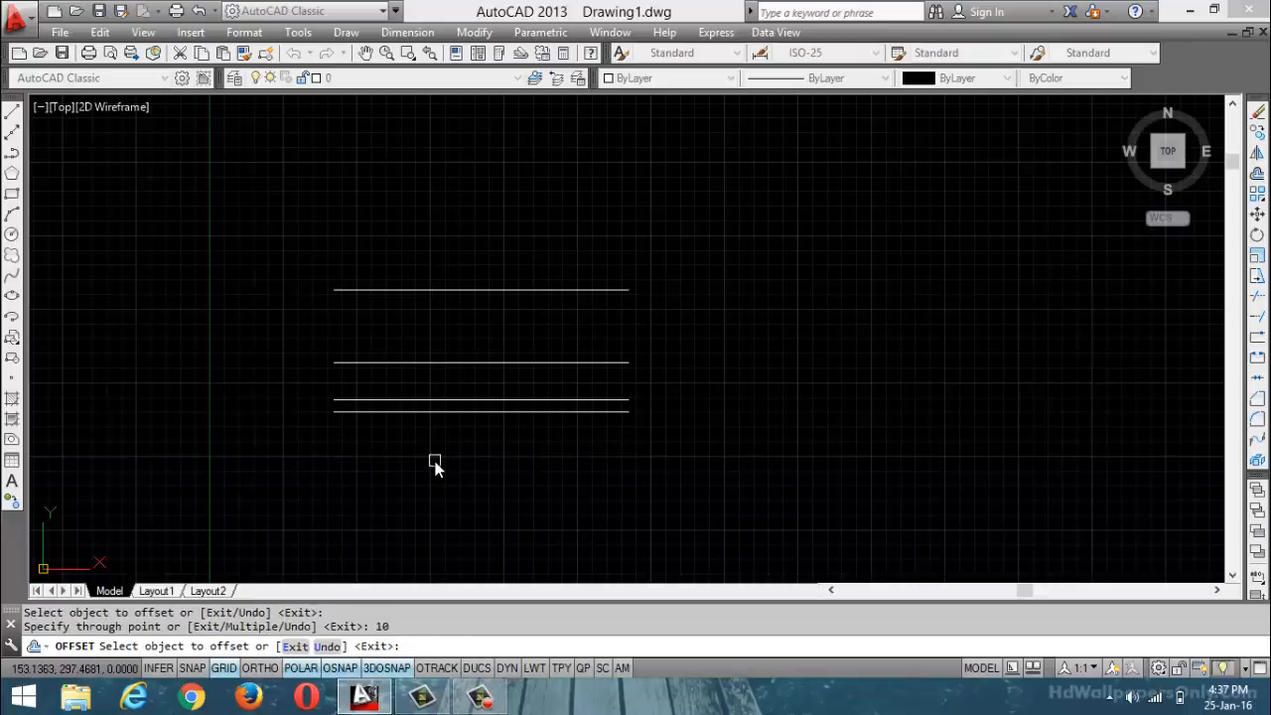
# - Offset the original line upward by 120, offset that copy downward by 10, and end the Offset command
pyautogui.click(443, 289)
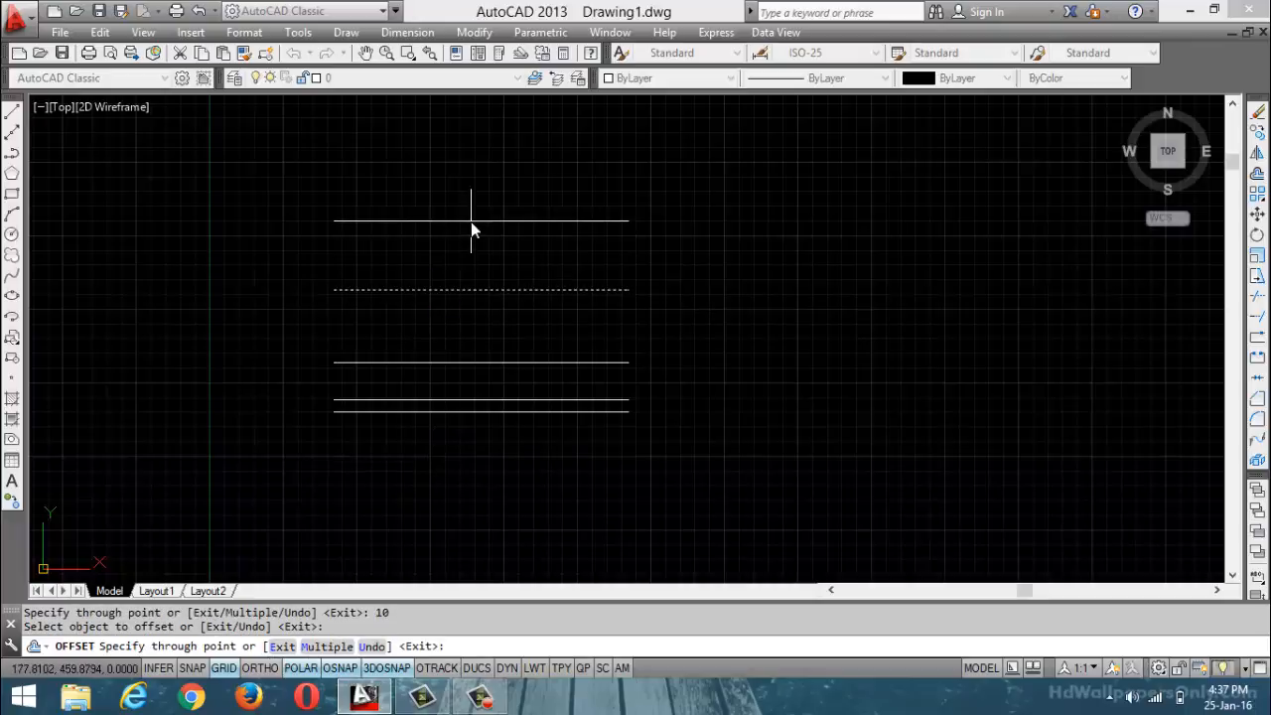
pyautogui.write('120')
pyautogui.press('Return')
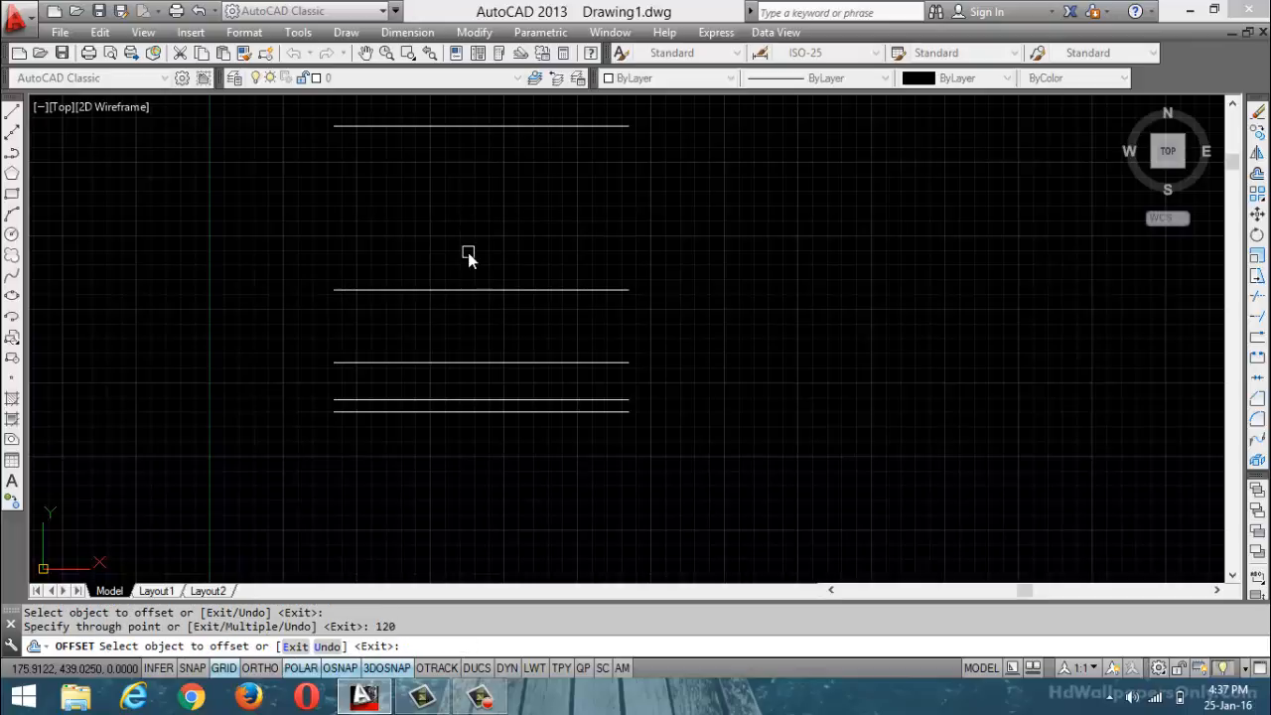
pyautogui.click(482, 125)
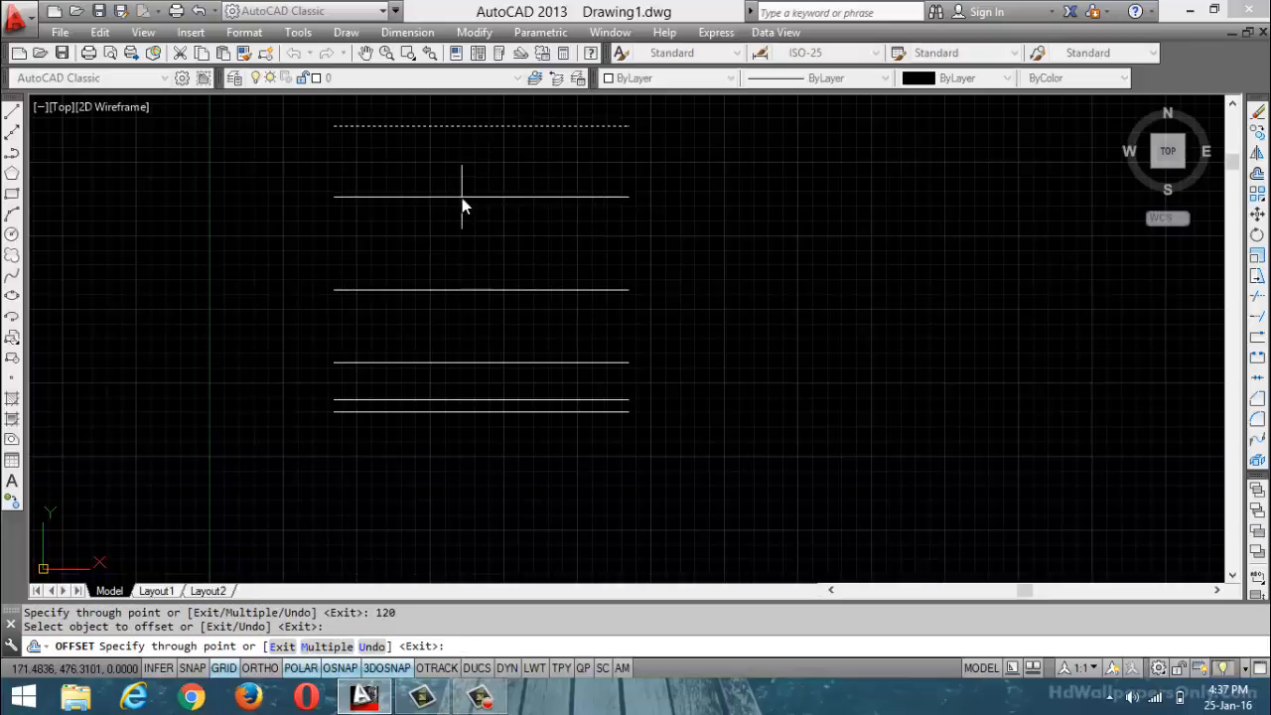
pyautogui.write('10')
pyautogui.press('Return')
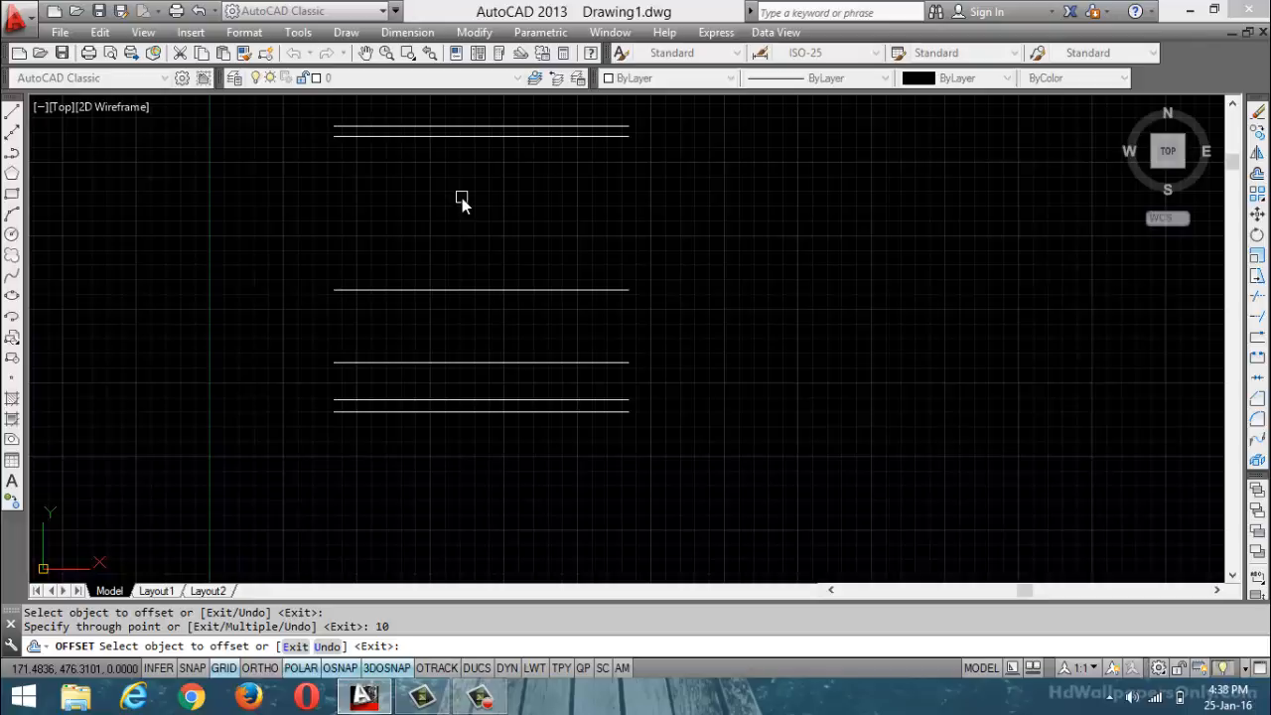
pyautogui.press('Return')
# - Offset the original line upward by a fixed distance of 10, repeat from the new copy, and end the command
pyautogui.press('Return')
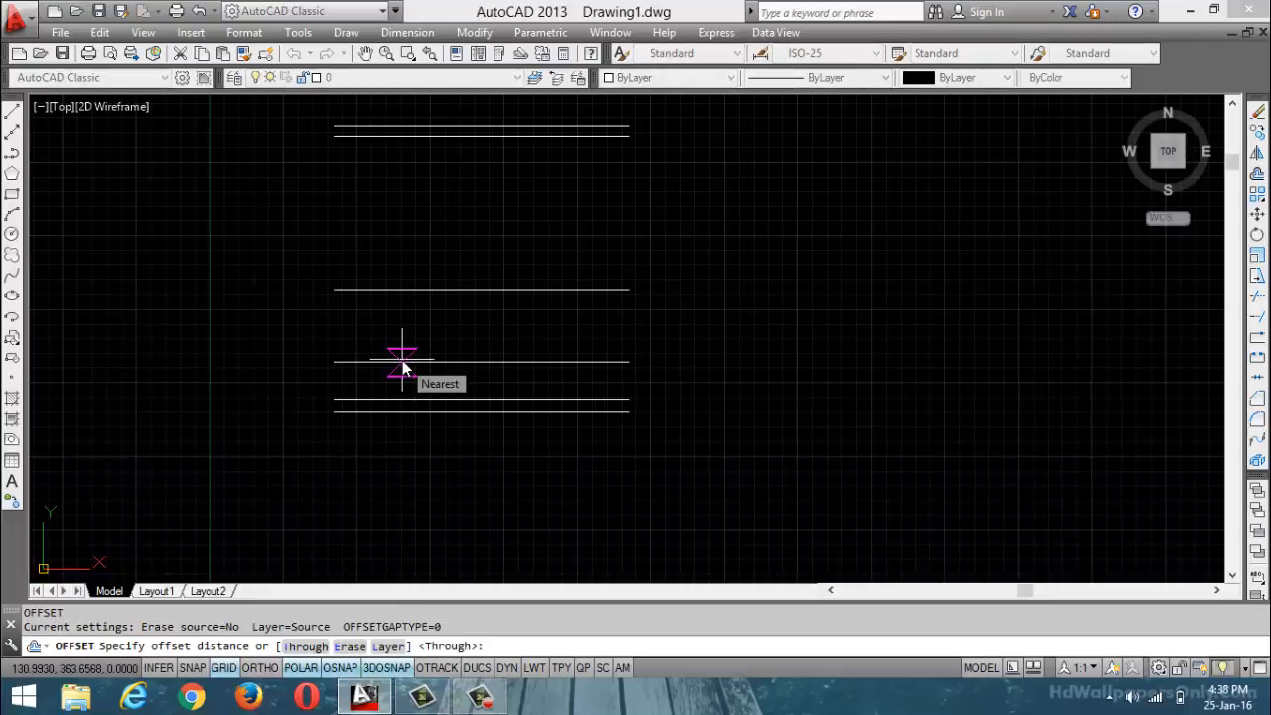
pyautogui.press('Escape')
pyautogui.write('o')
pyautogui.press('Return')
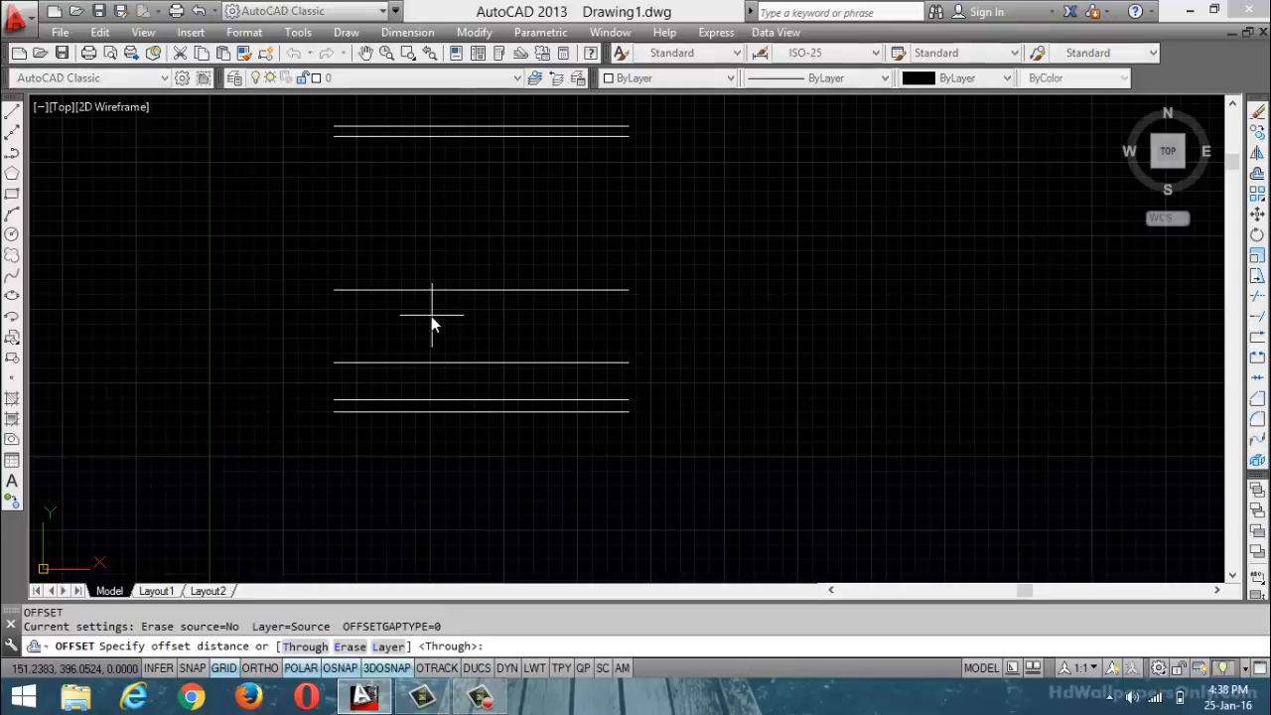
pyautogui.write('10')
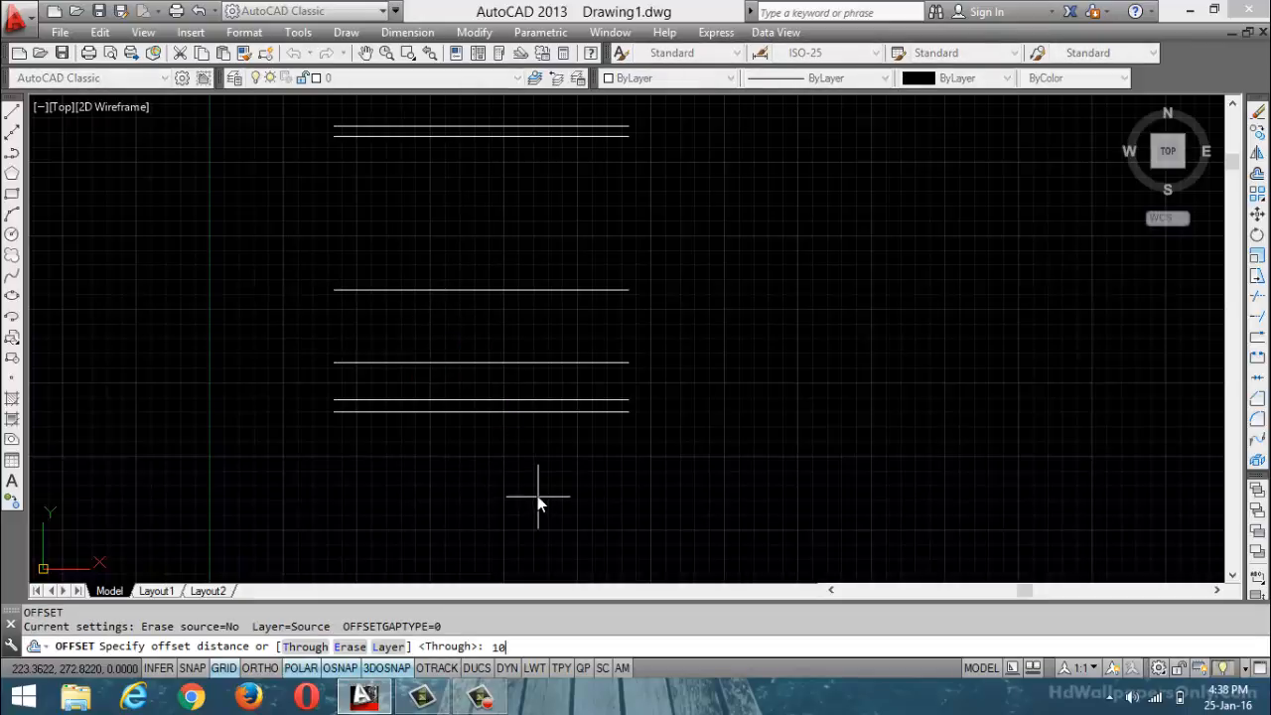
pyautogui.press('Return')
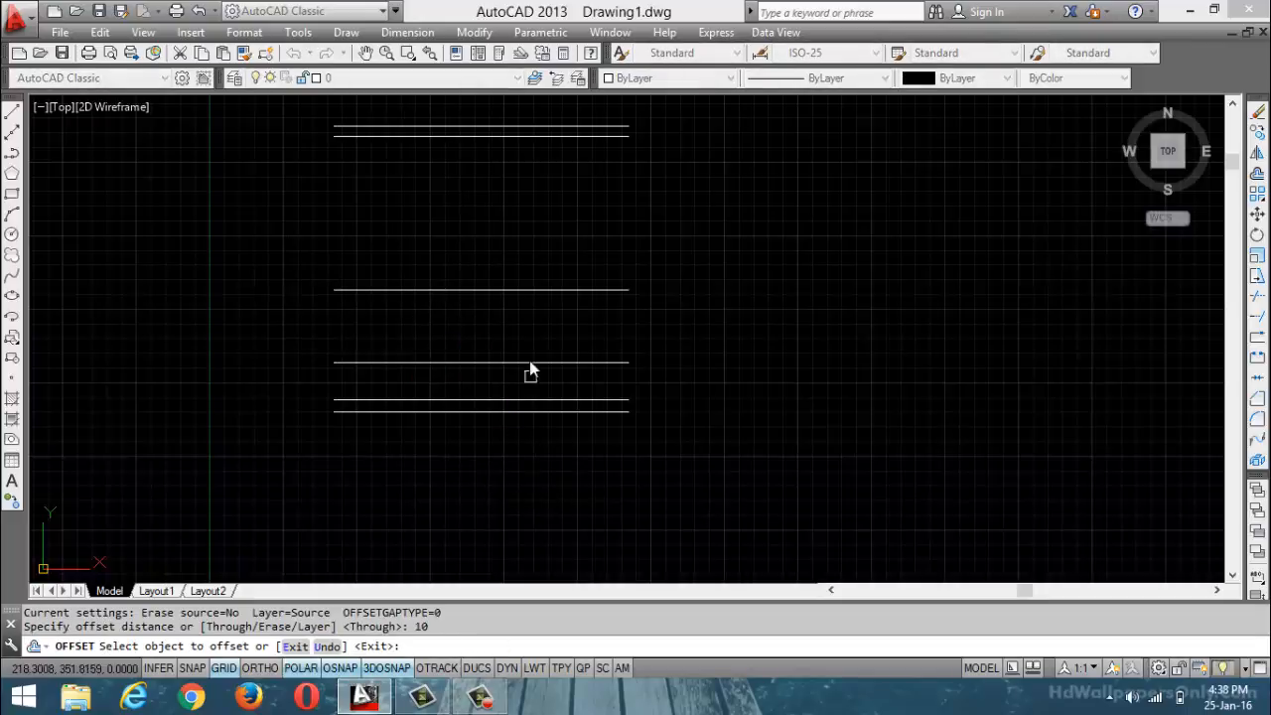
pyautogui.click(520, 291)
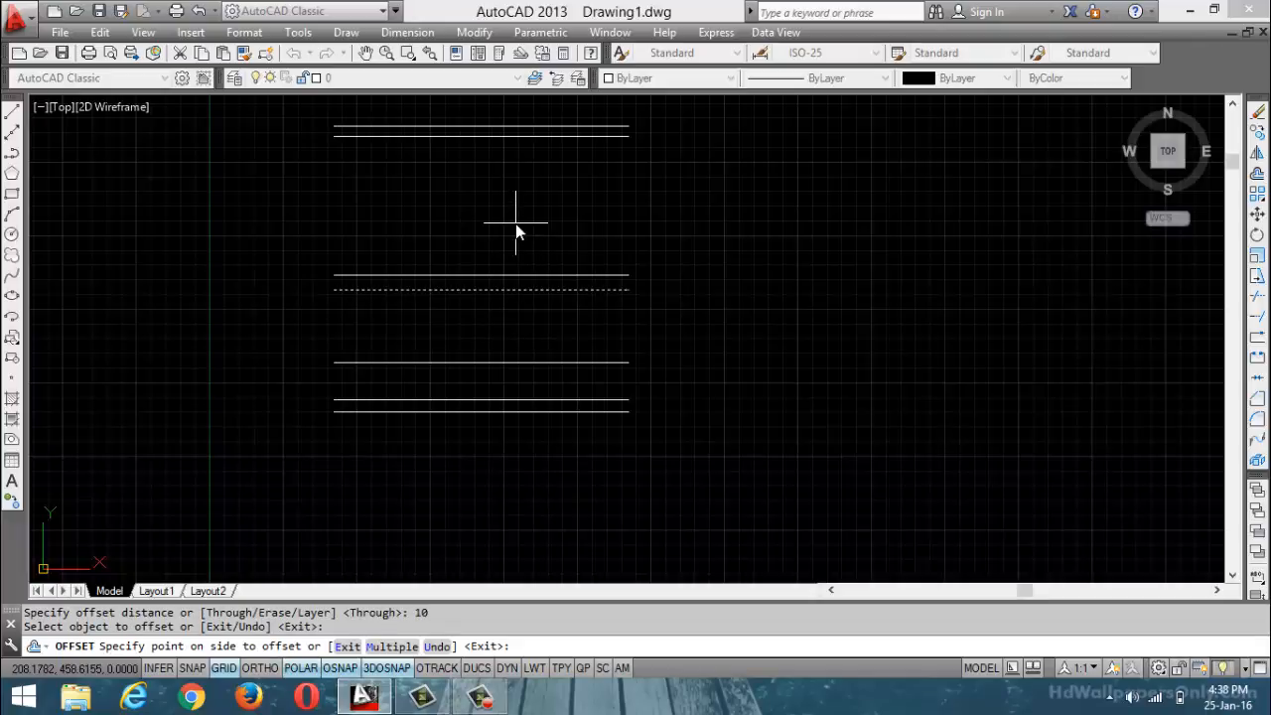
pyautogui.click(515, 223)
pyautogui.click(517, 275)
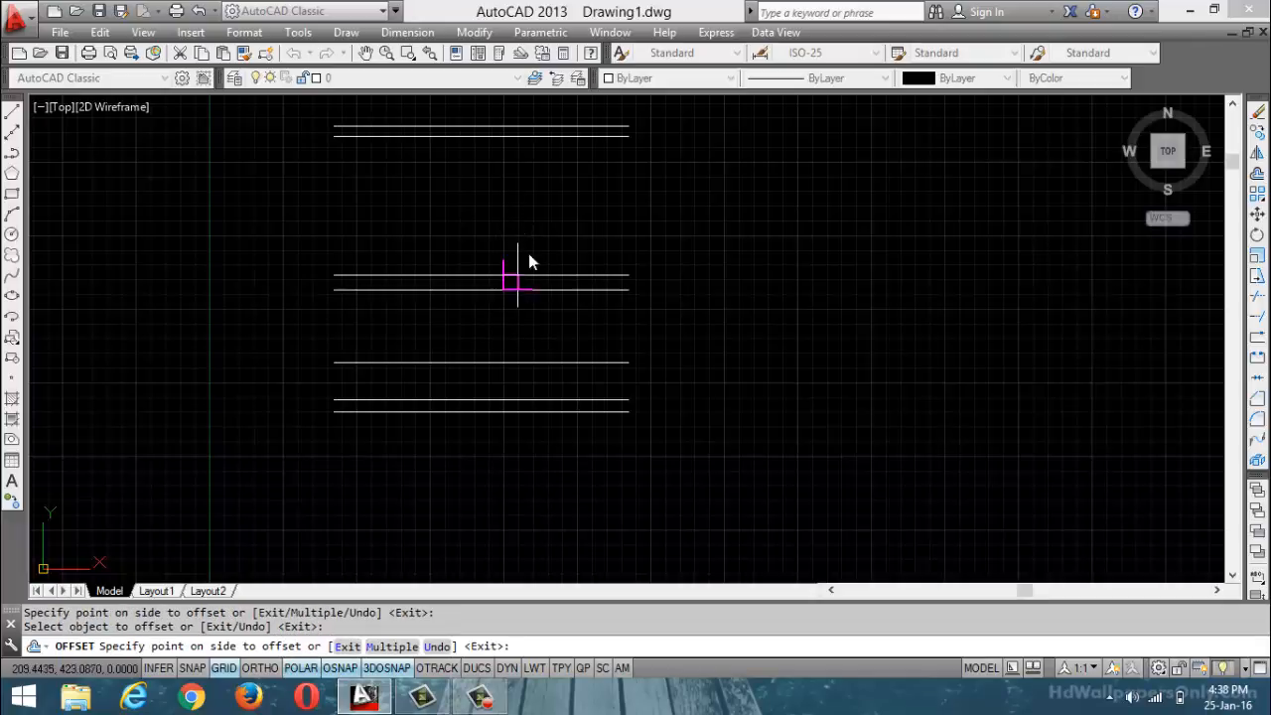
pyautogui.click(556, 231)
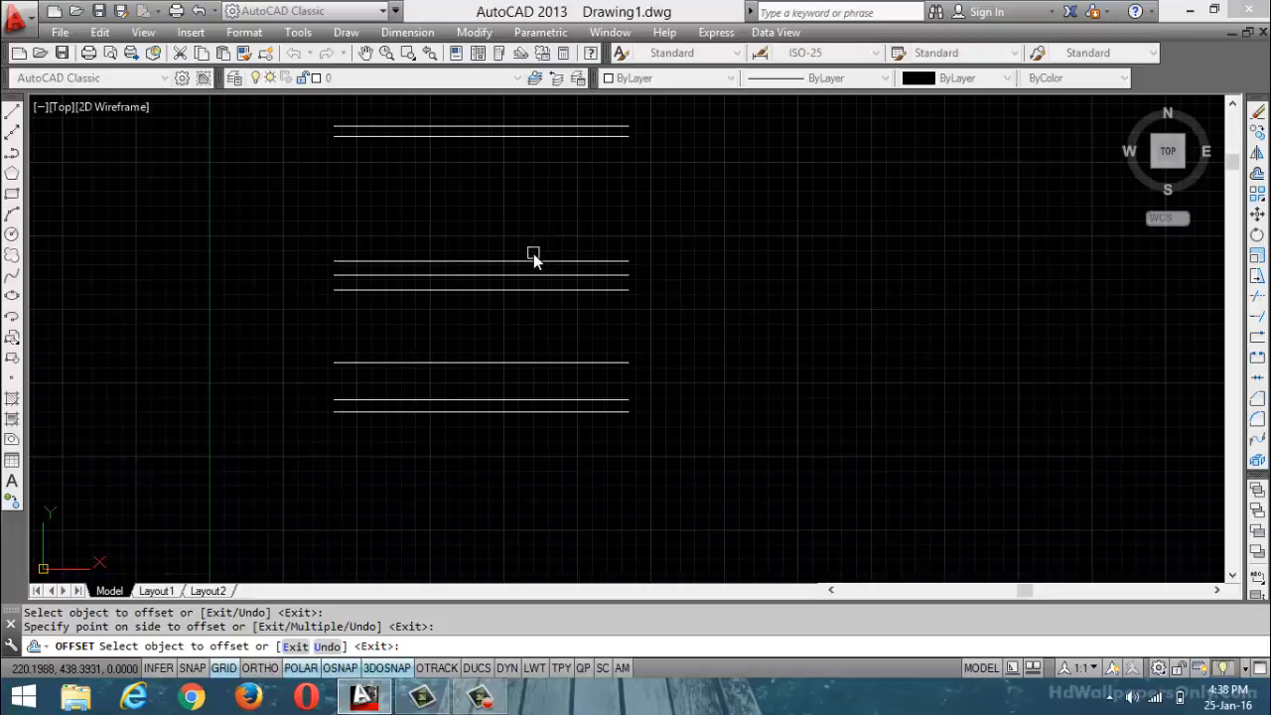
pyautogui.press('Escape')
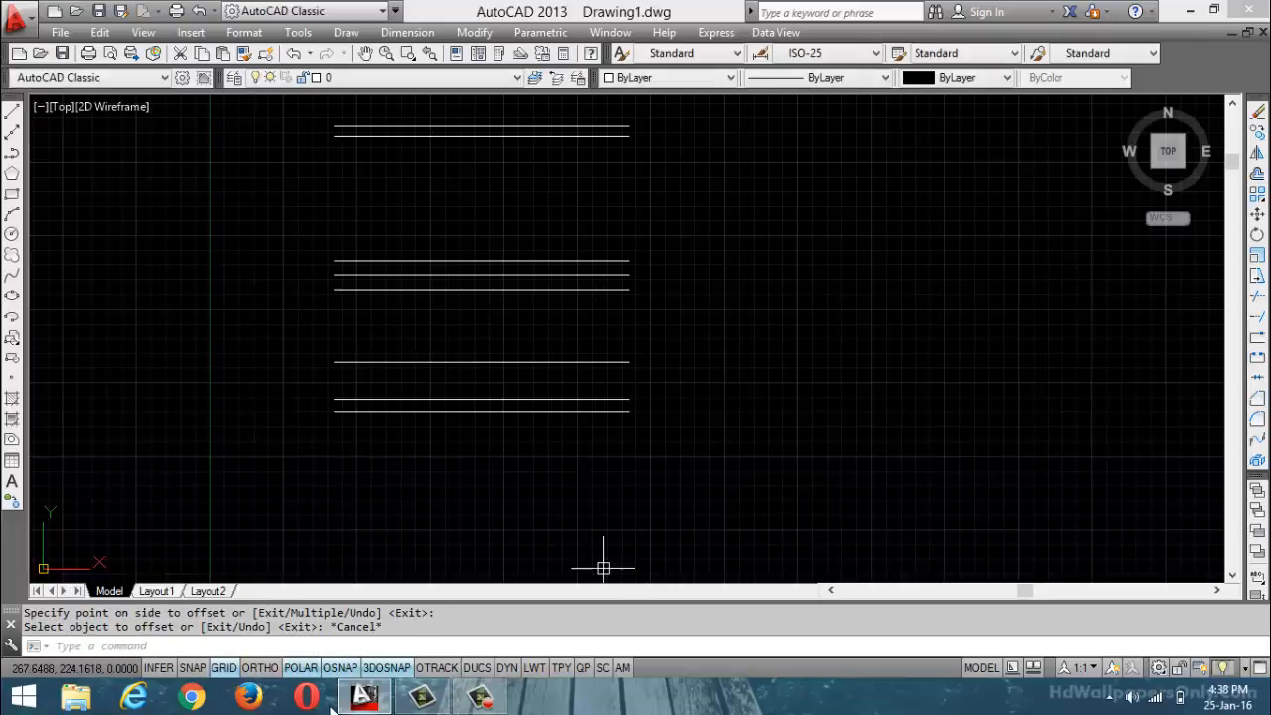
pyautogui.moveTo(443, 703)
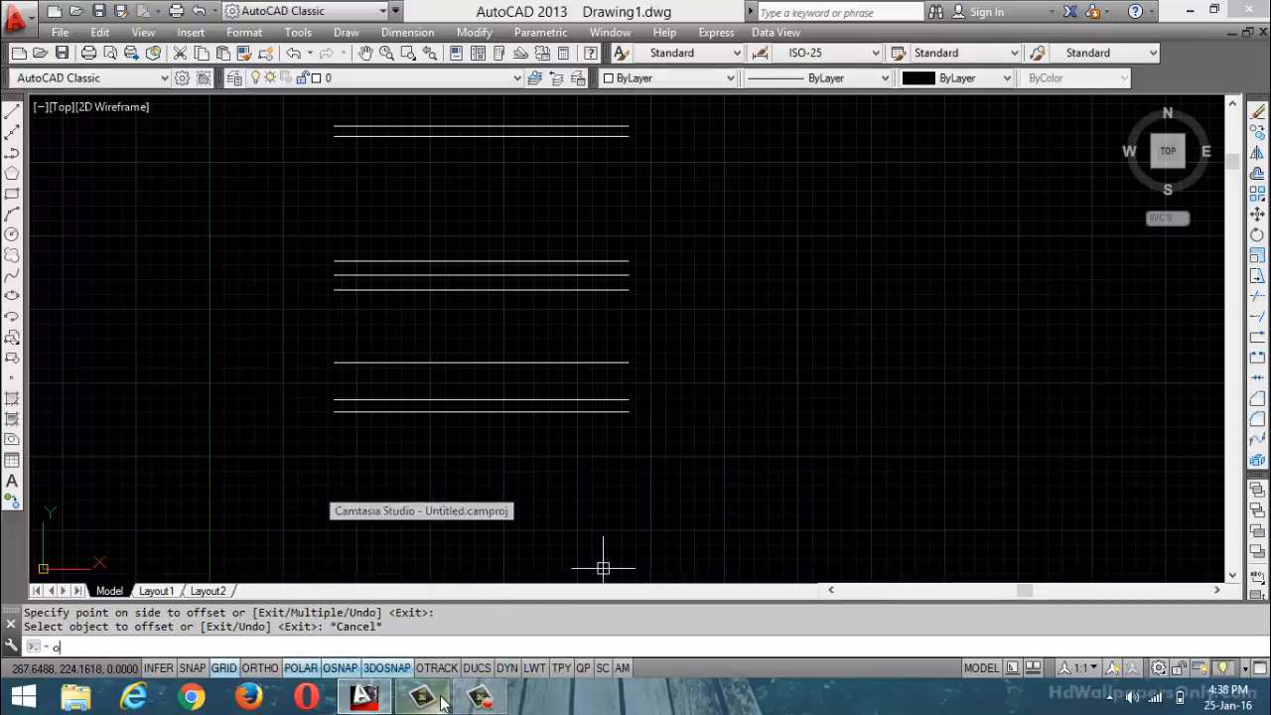
pyautogui.press('Return')
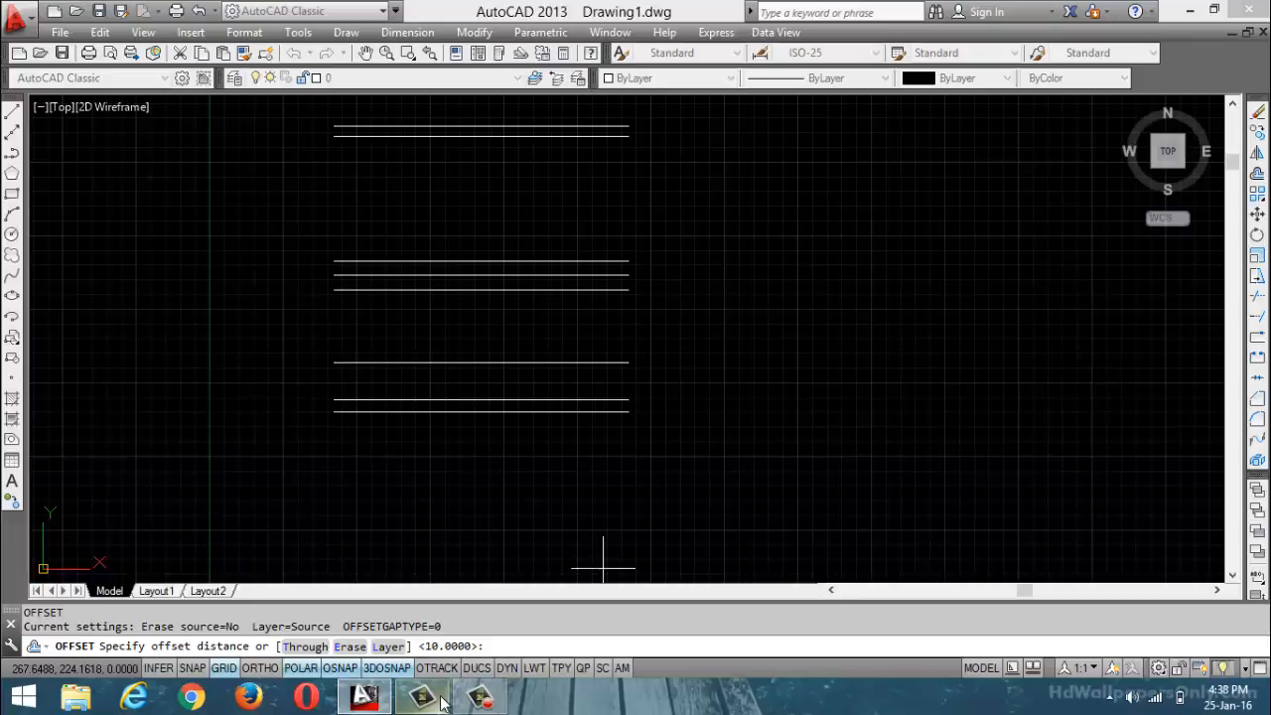
pyautogui.moveTo(443, 702)
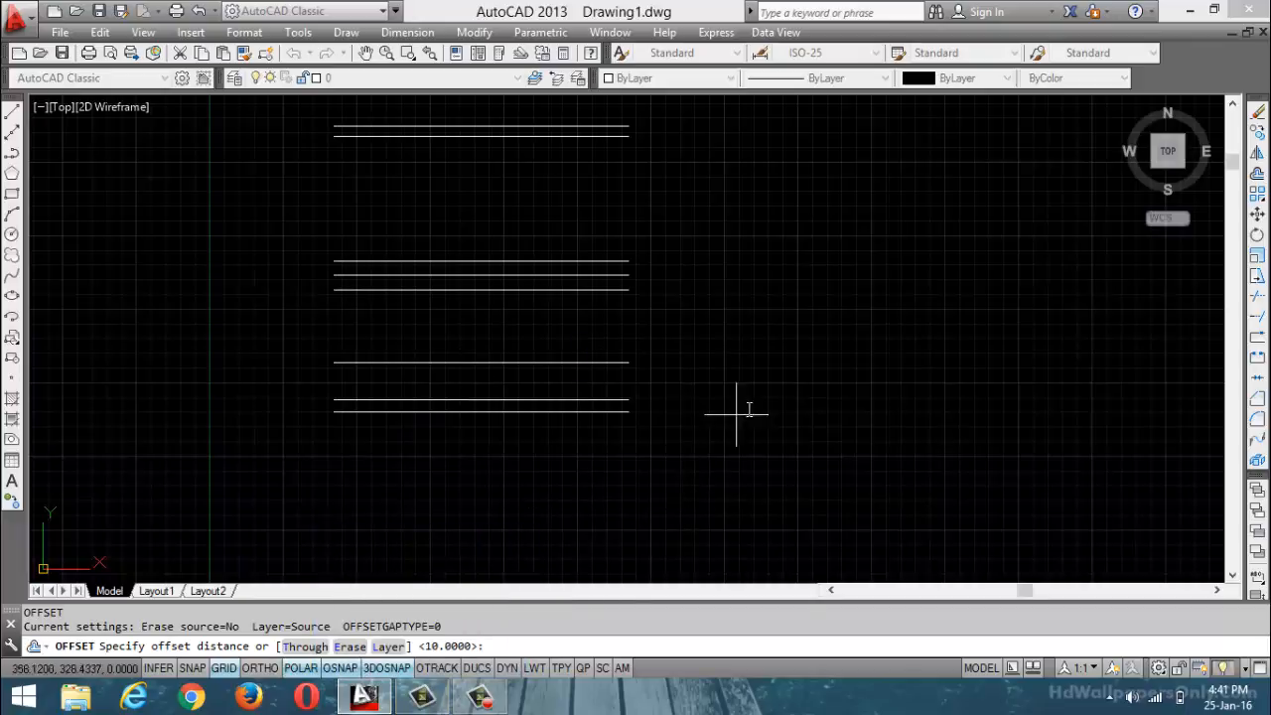
pyautogui.press('Escape')
# - Erase all existing lines and draw a single new horizontal line
pyautogui.hotkey('ctrl', 'a')
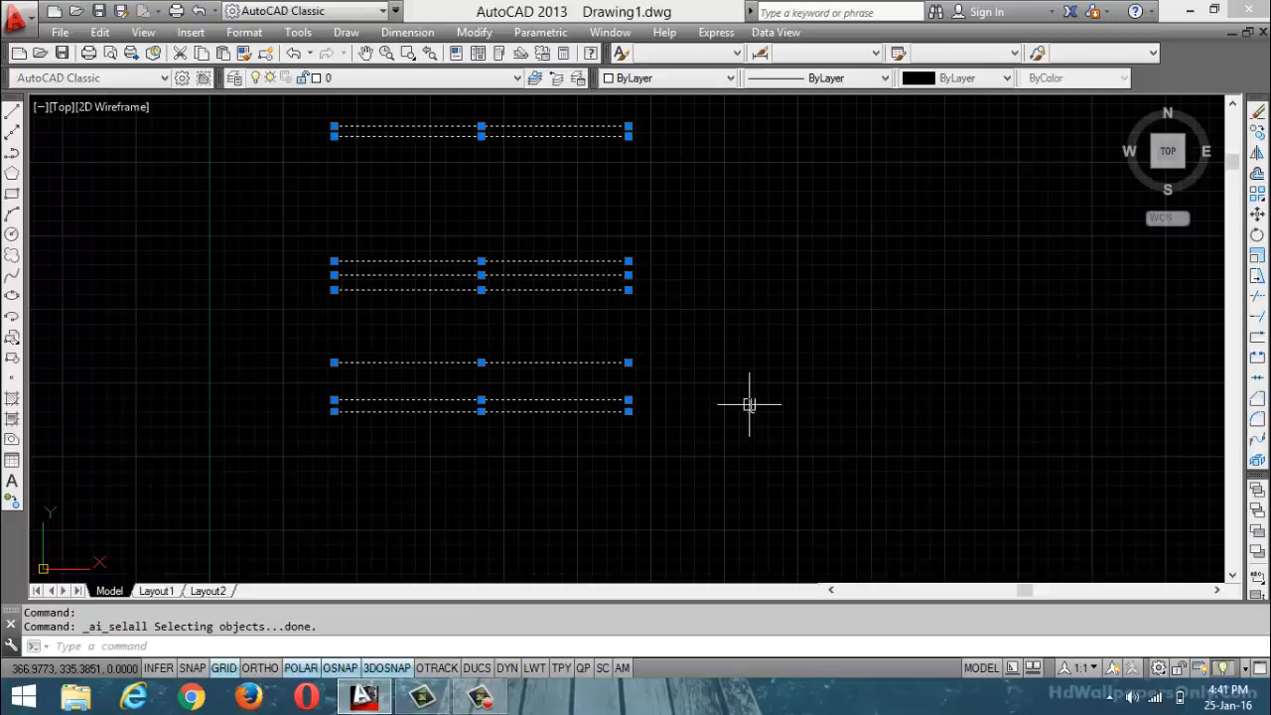
pyautogui.press('Delete')
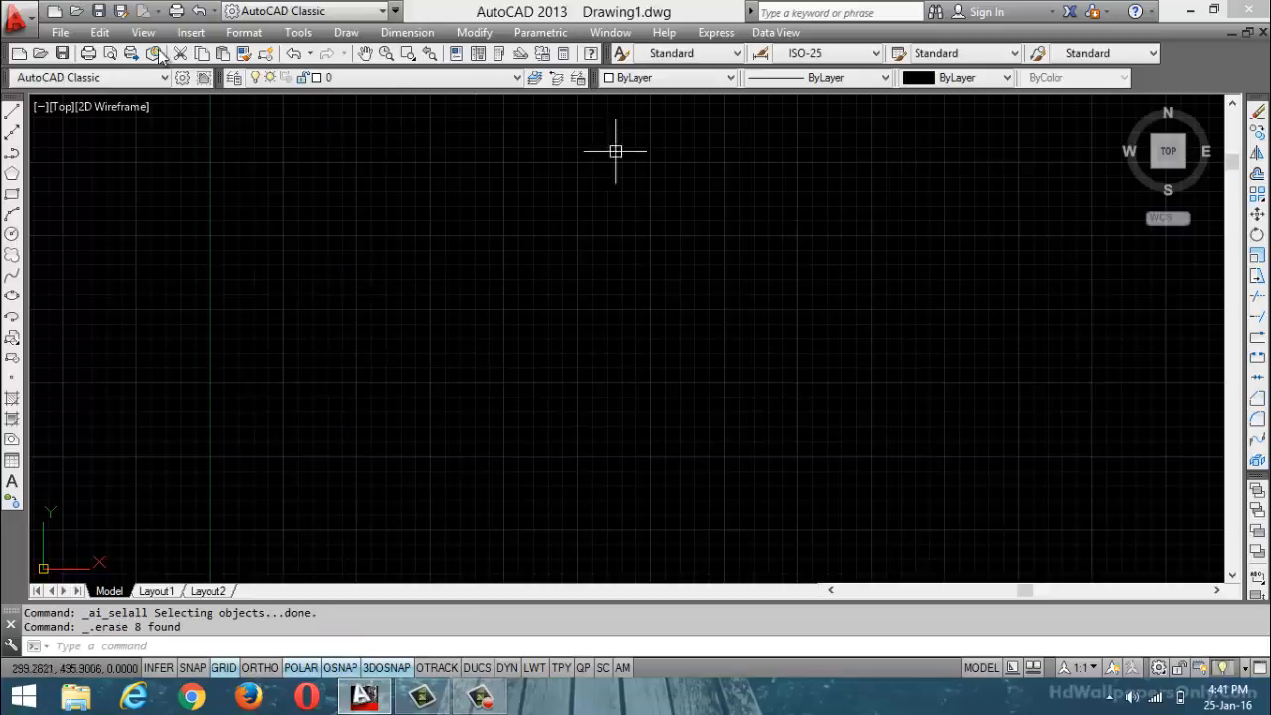
pyautogui.click(12, 111)
pyautogui.click(284, 315)
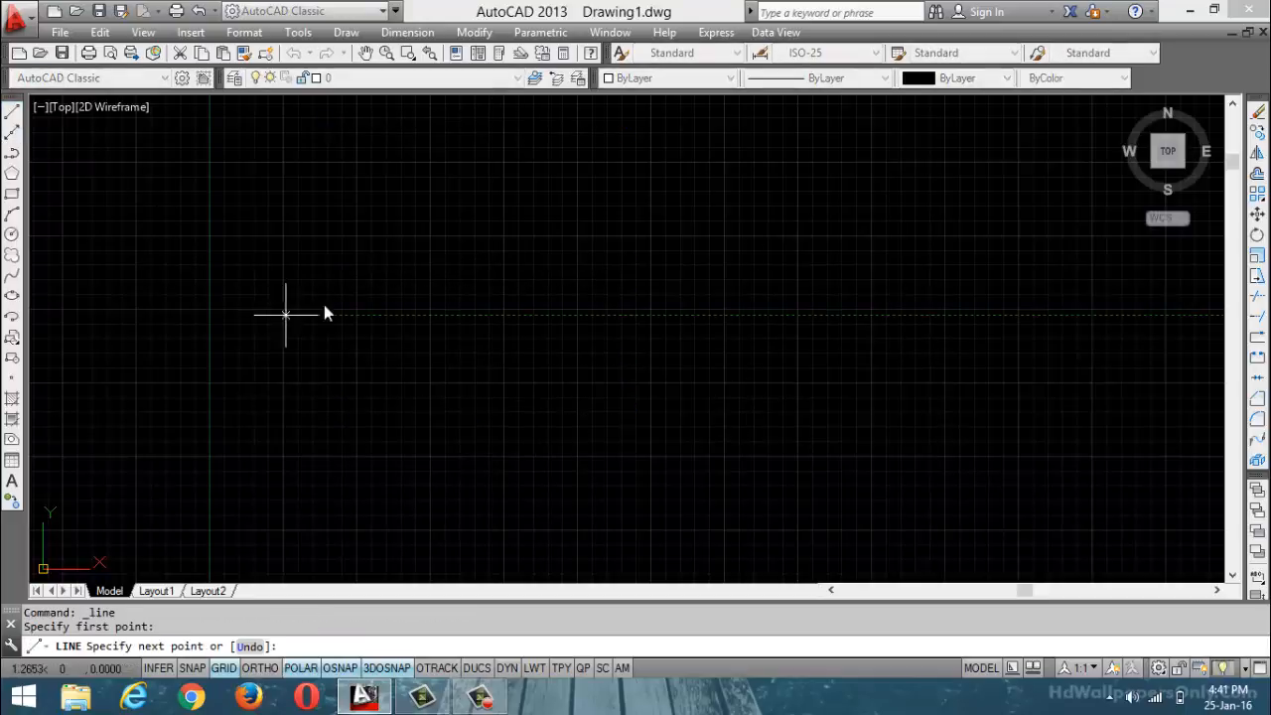
pyautogui.click(597, 315)
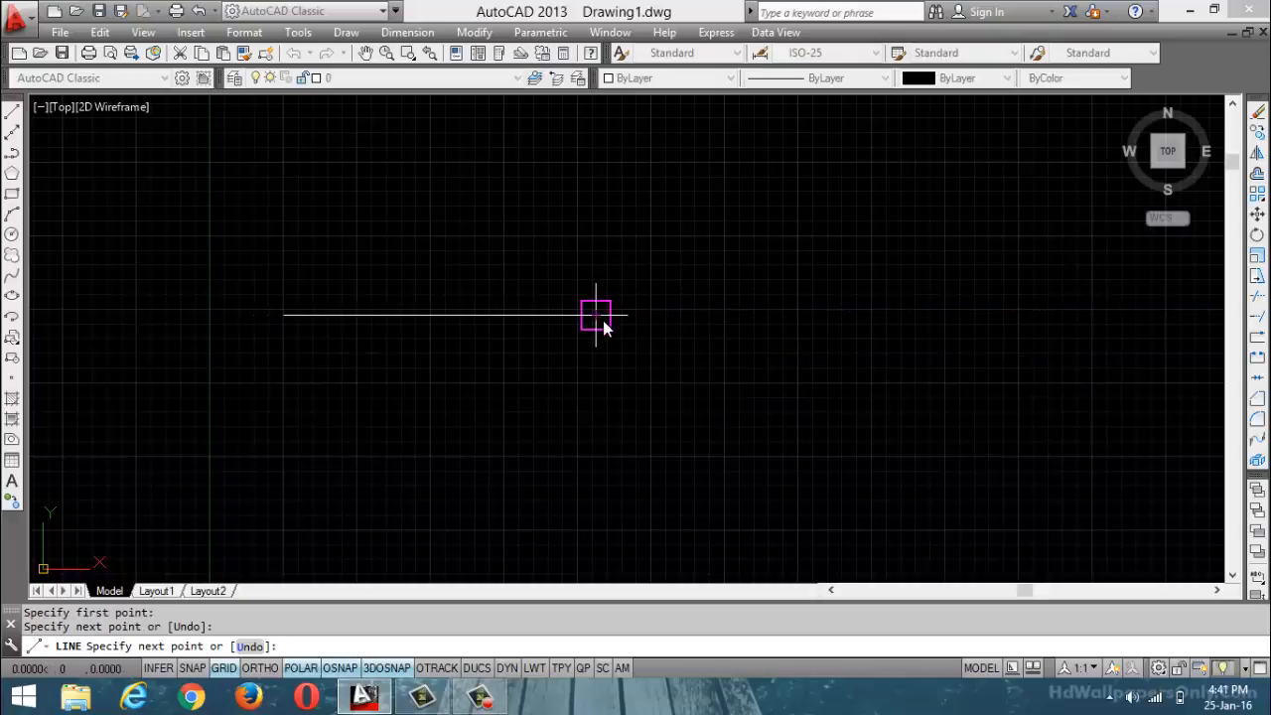
pyautogui.press('Return')
# - Offset the new line downward by 40, undo that offset, and end the command
pyautogui.write('o')
pyautogui.press('Return')
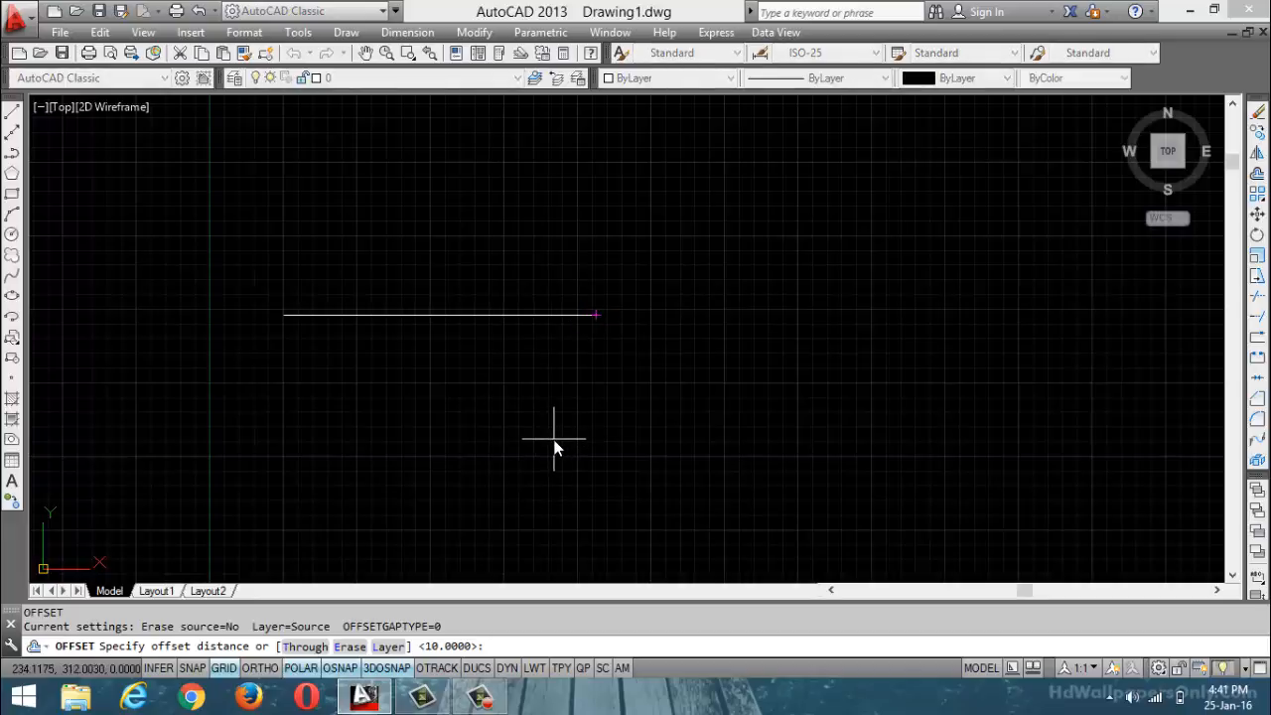
pyautogui.write('40')
pyautogui.press('Return')
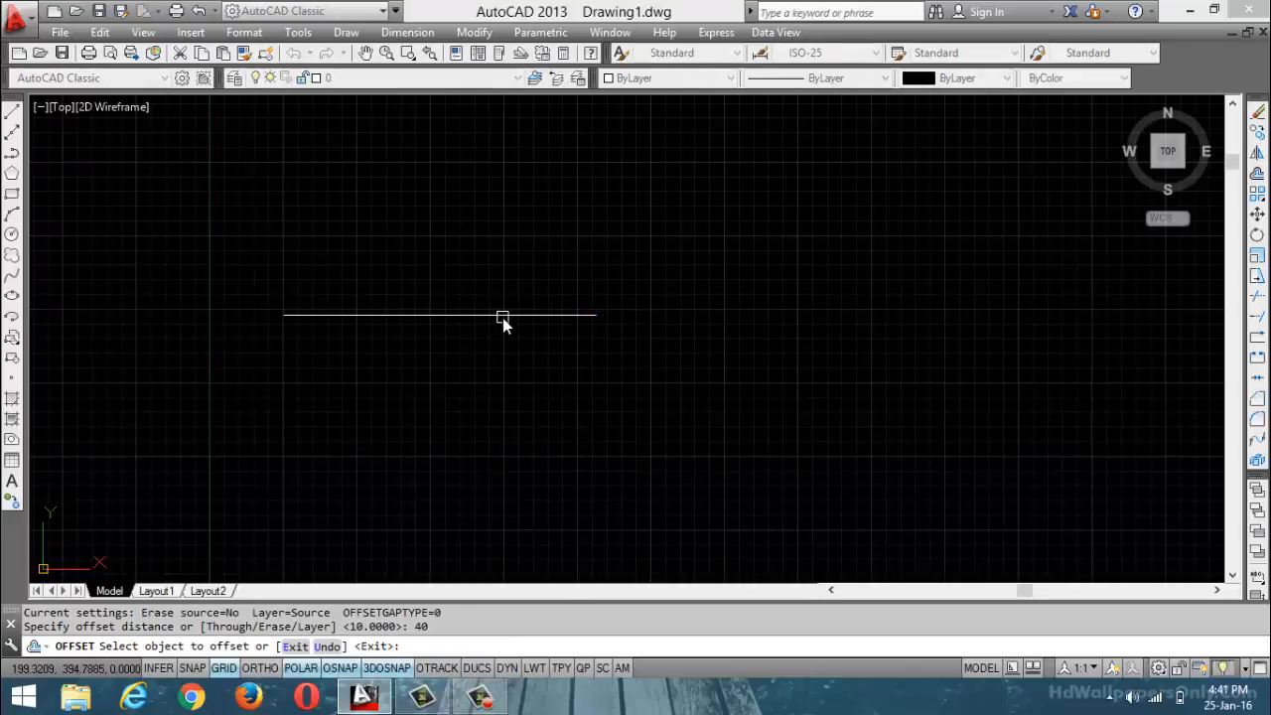
pyautogui.click(501, 315)
pyautogui.click(487, 362)
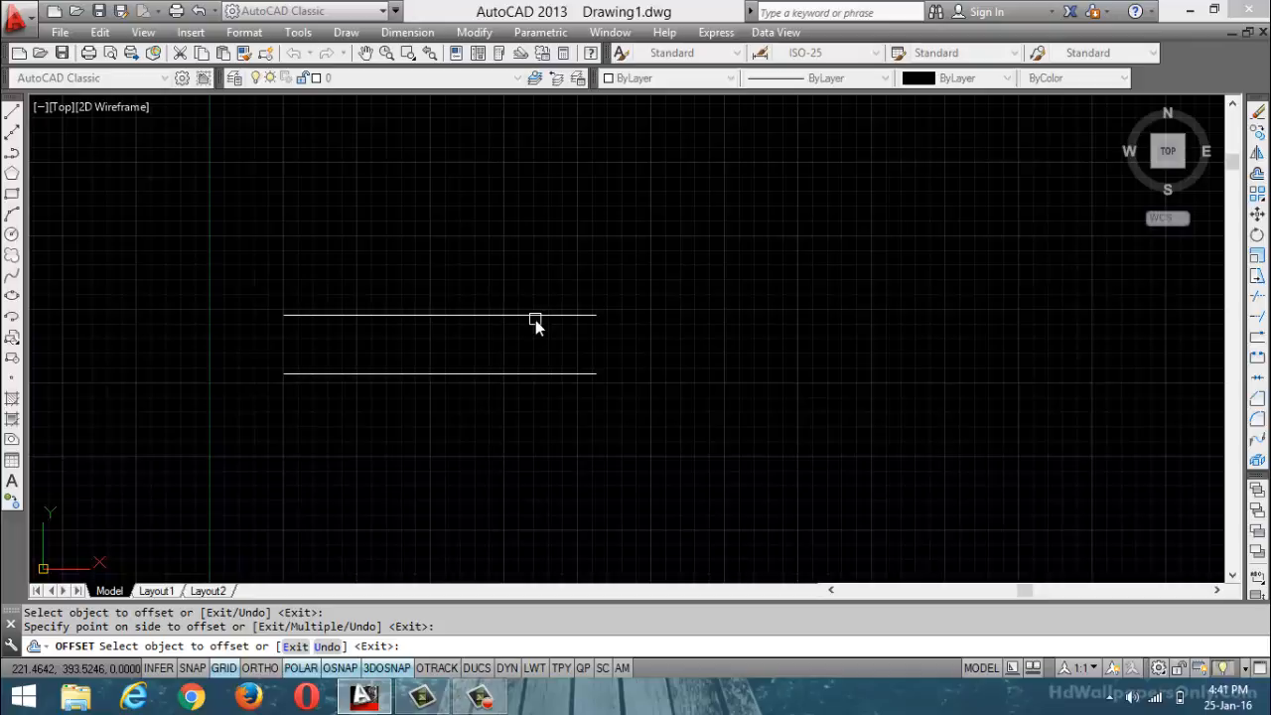
pyautogui.hotkey('ctrl', 'z')
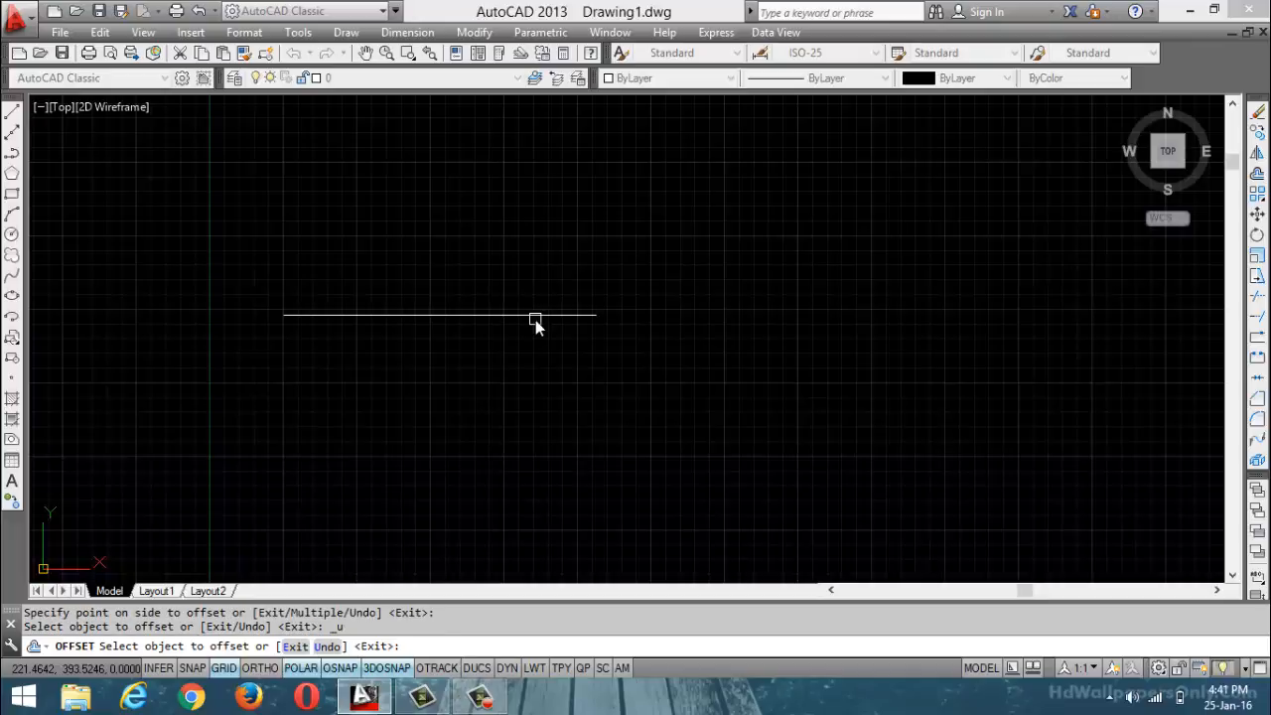
pyautogui.press('Escape')
# - Offset the line downward by 100 with the Erase option set to Yes so that the source line is removed
pyautogui.write('o')
pyautogui.press('Return')
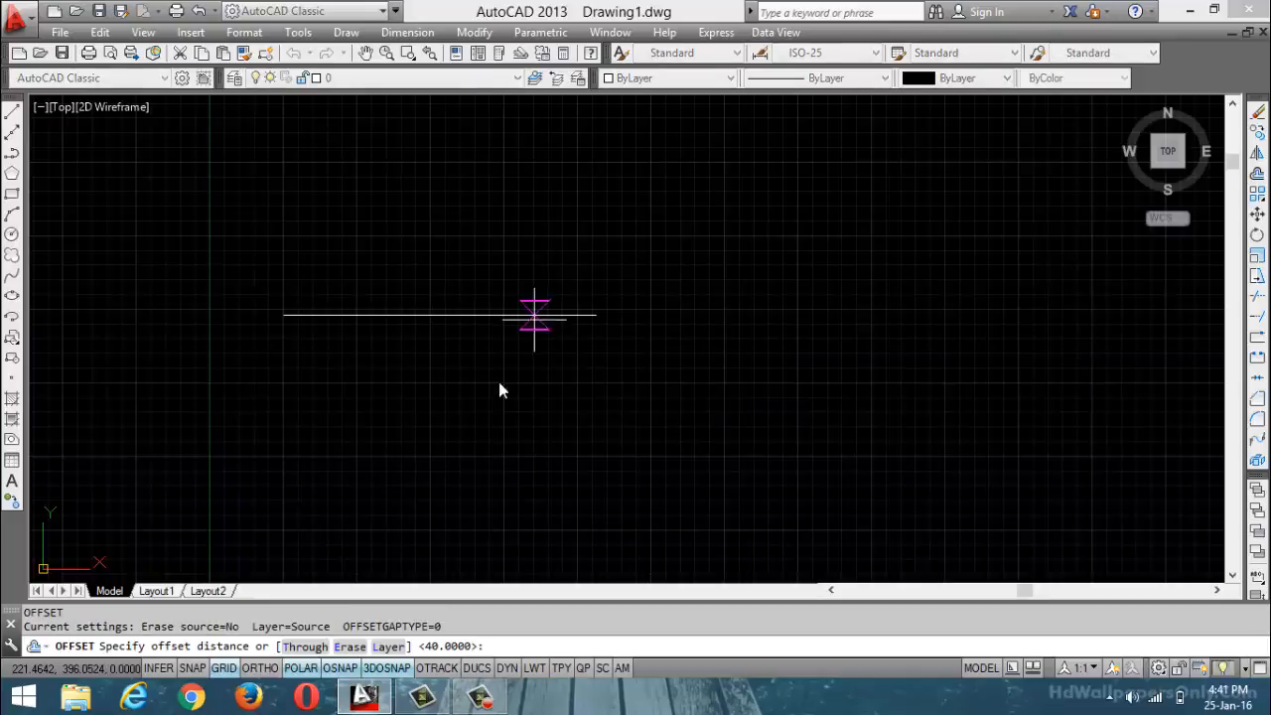
pyautogui.click(350, 646)
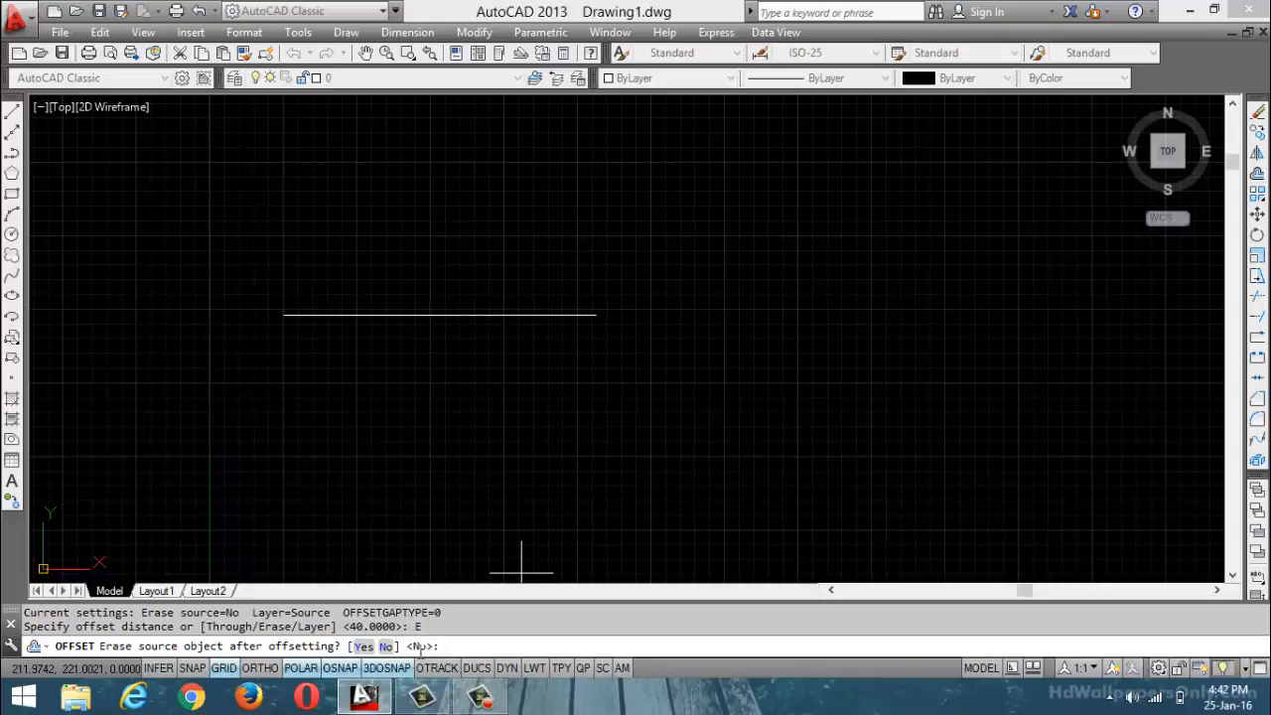
pyautogui.click(365, 647)
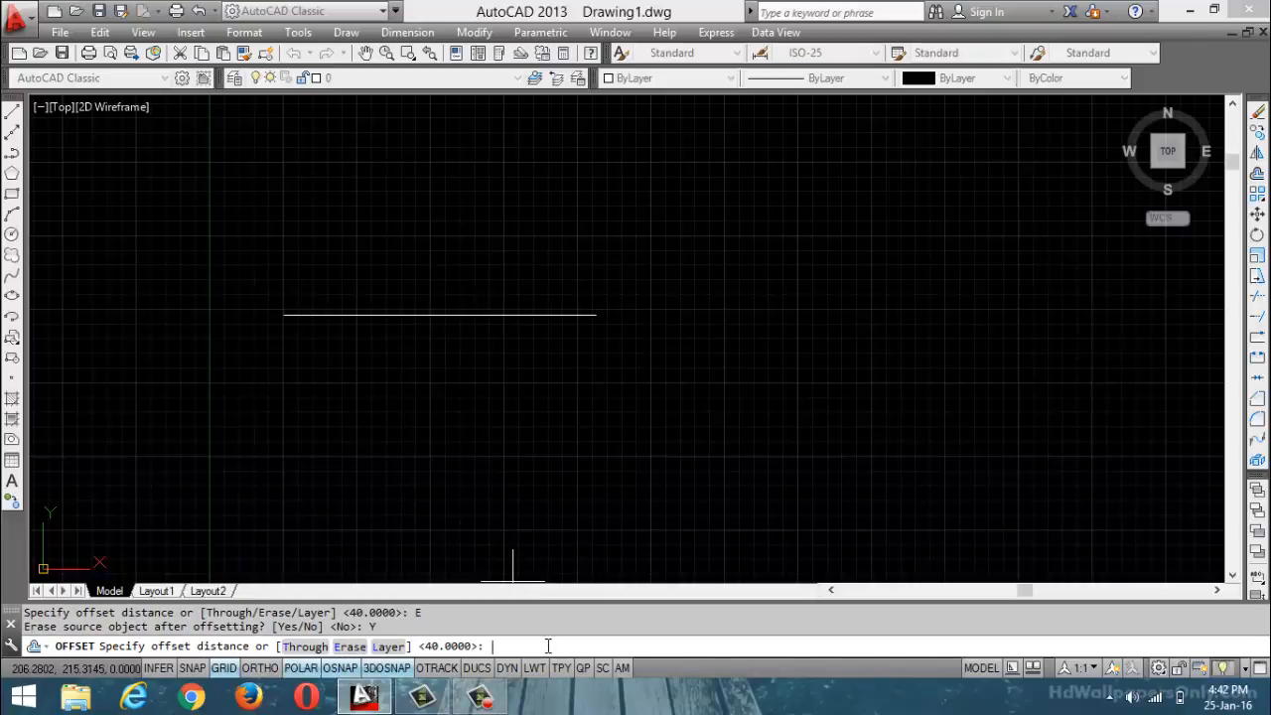
pyautogui.write('100')
pyautogui.press('Return')
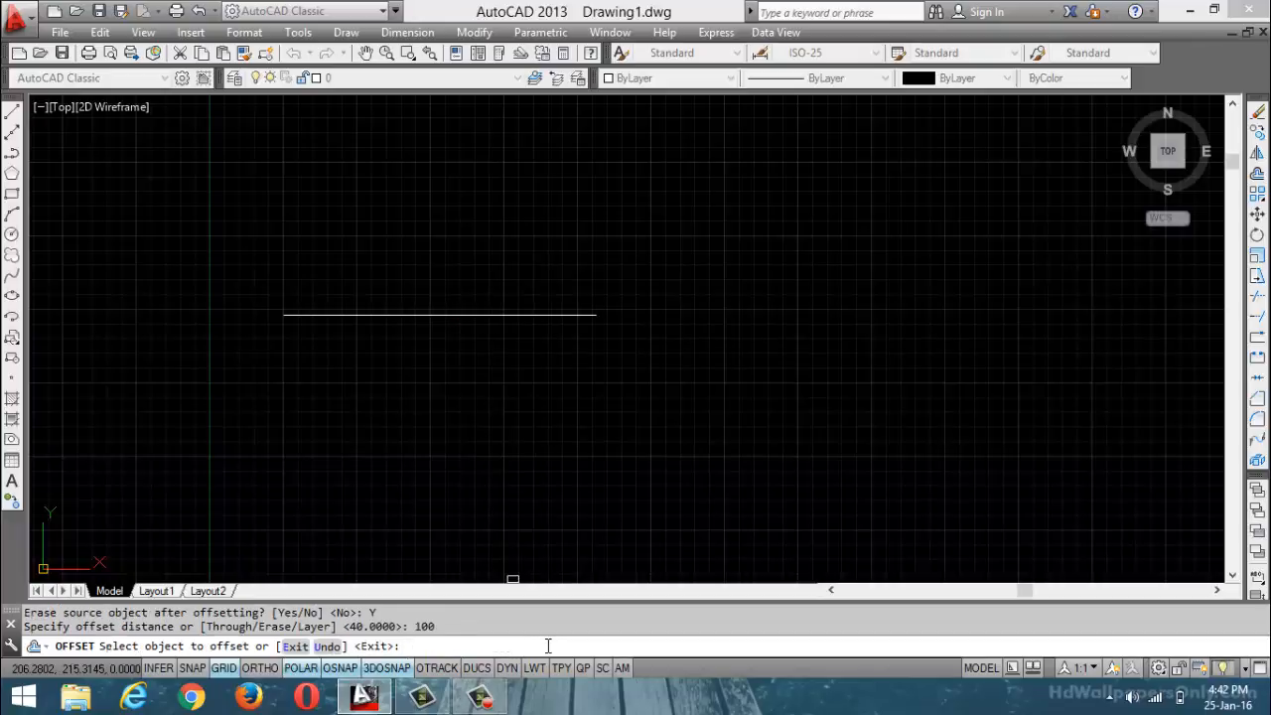
pyautogui.click(481, 314)
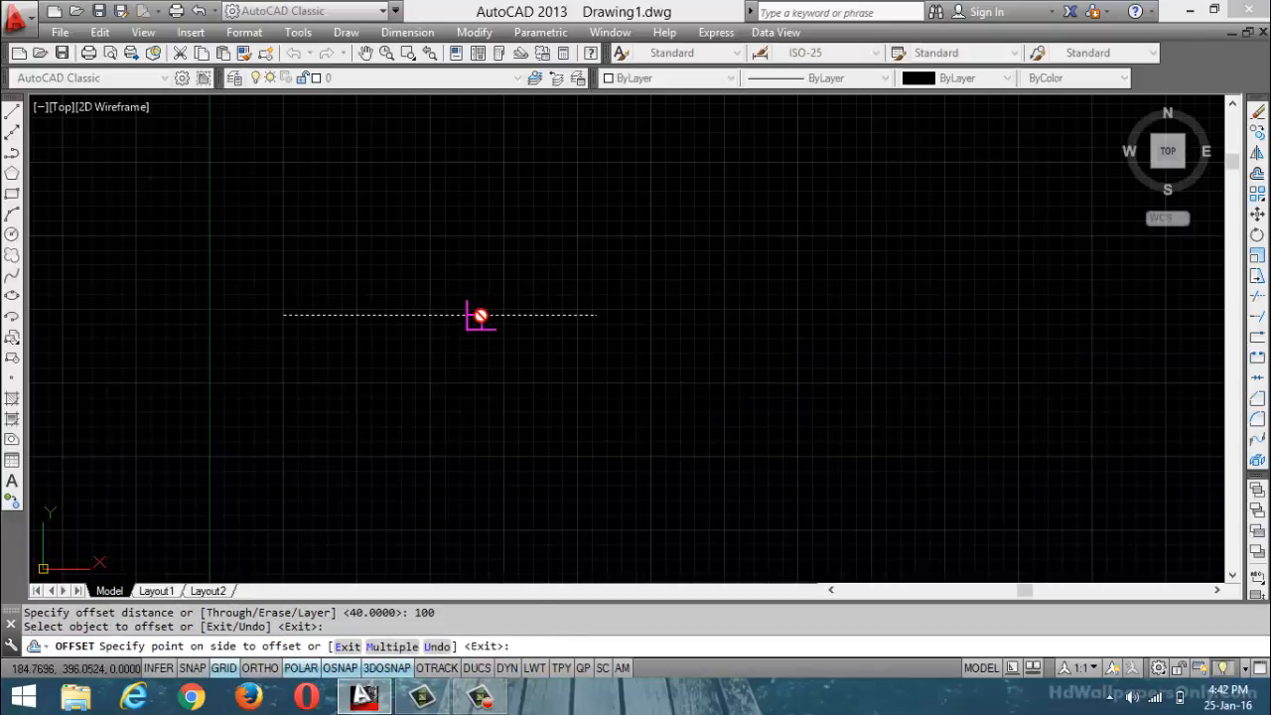
pyautogui.click(442, 418)
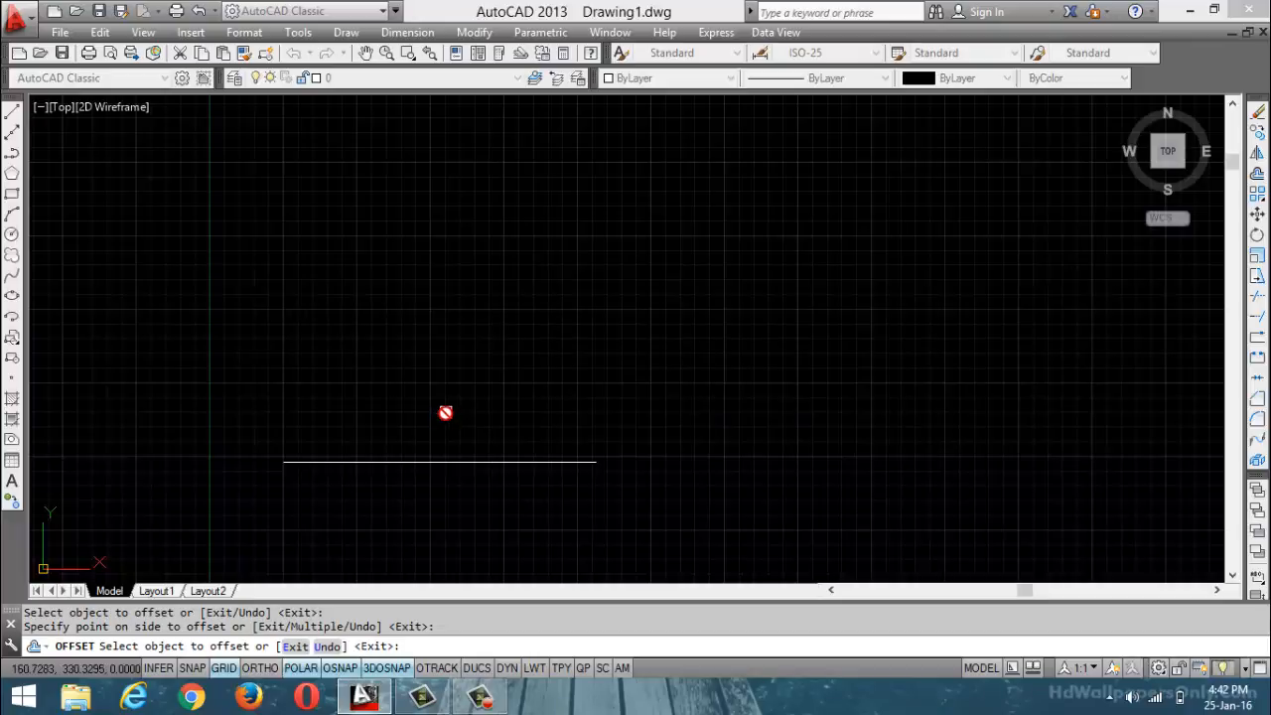
pyautogui.click(479, 697)
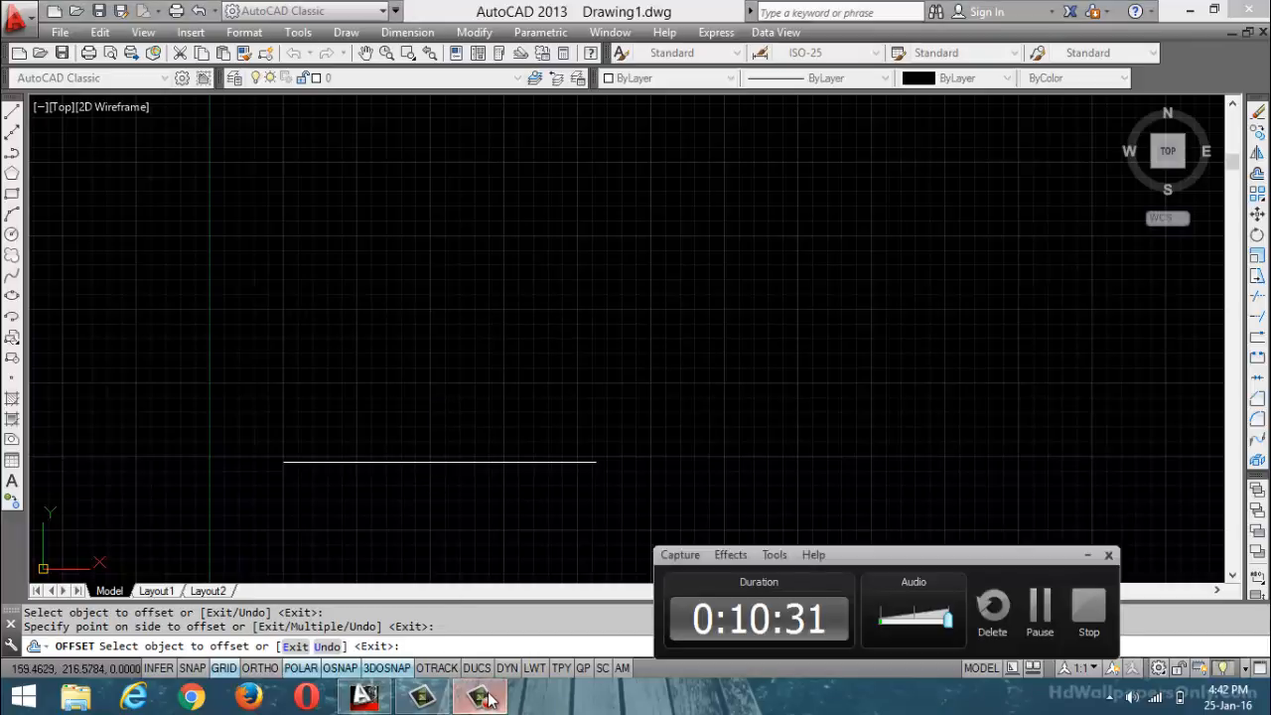
pyautogui.click(1087, 555)
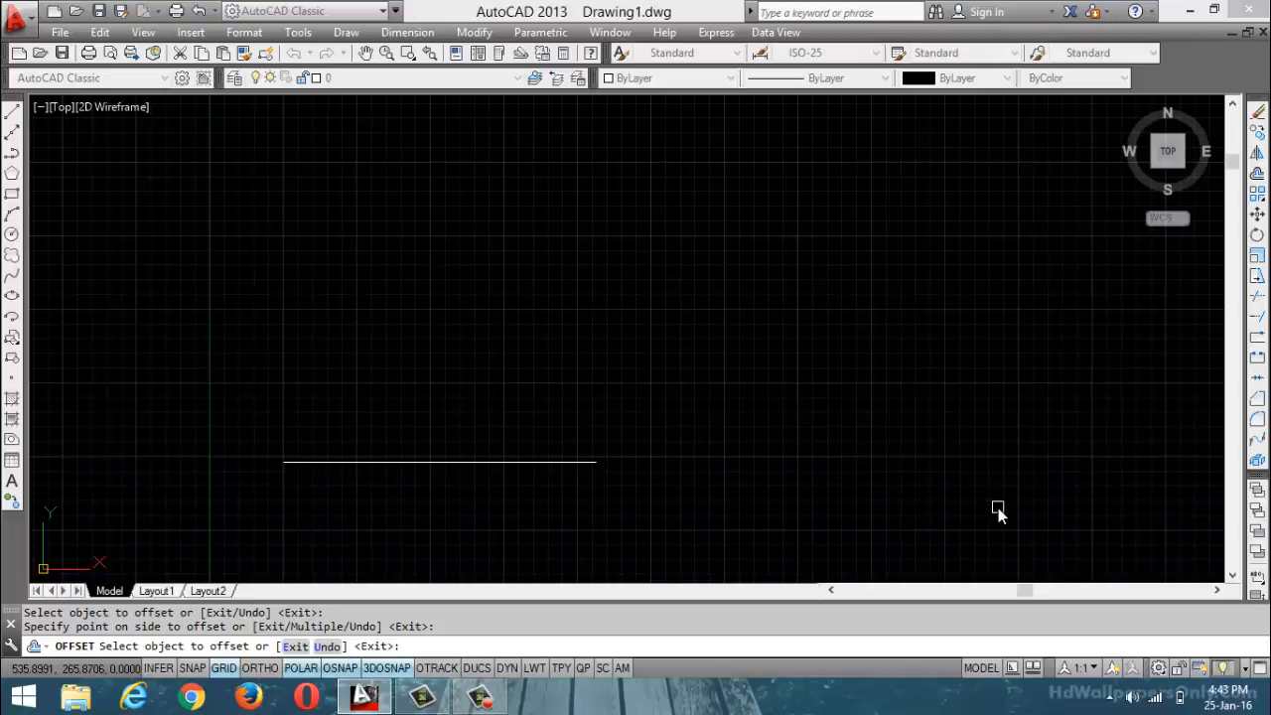
# - End the running Offset and restart it with a distance of 10, placing one copy below the line using the Multiple option
pyautogui.press('Escape')
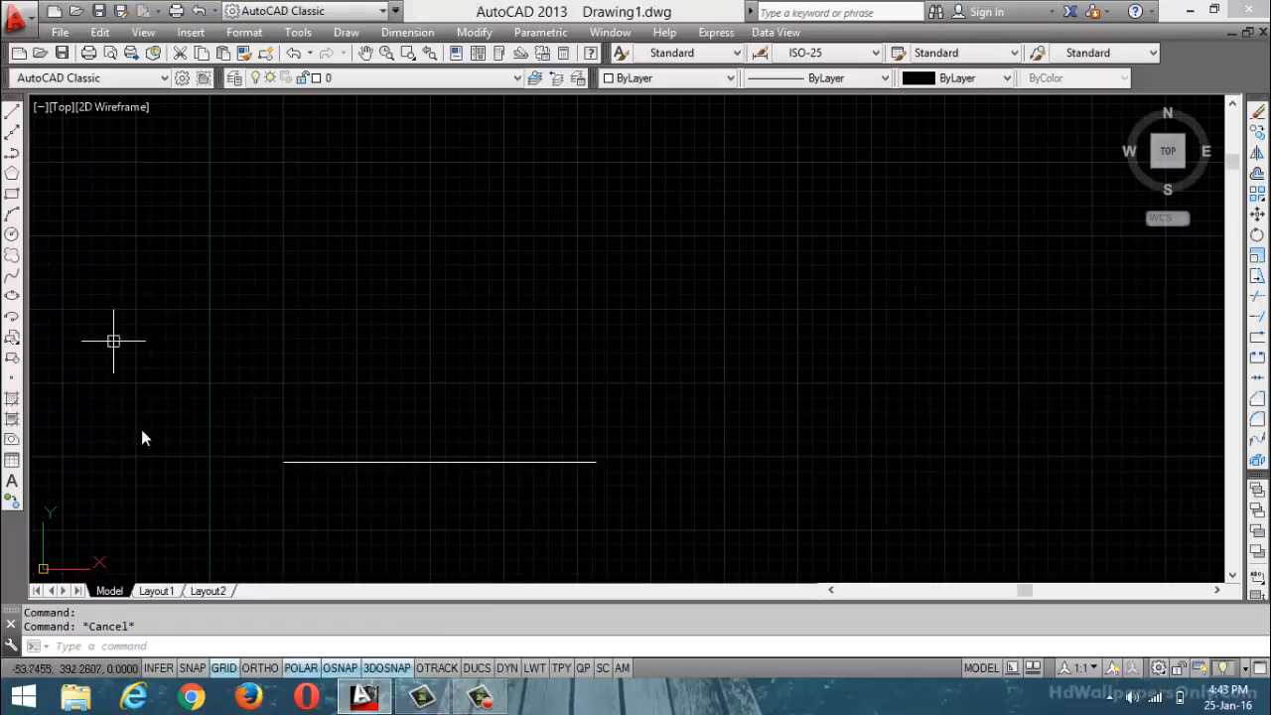
pyautogui.moveTo(308, 462)
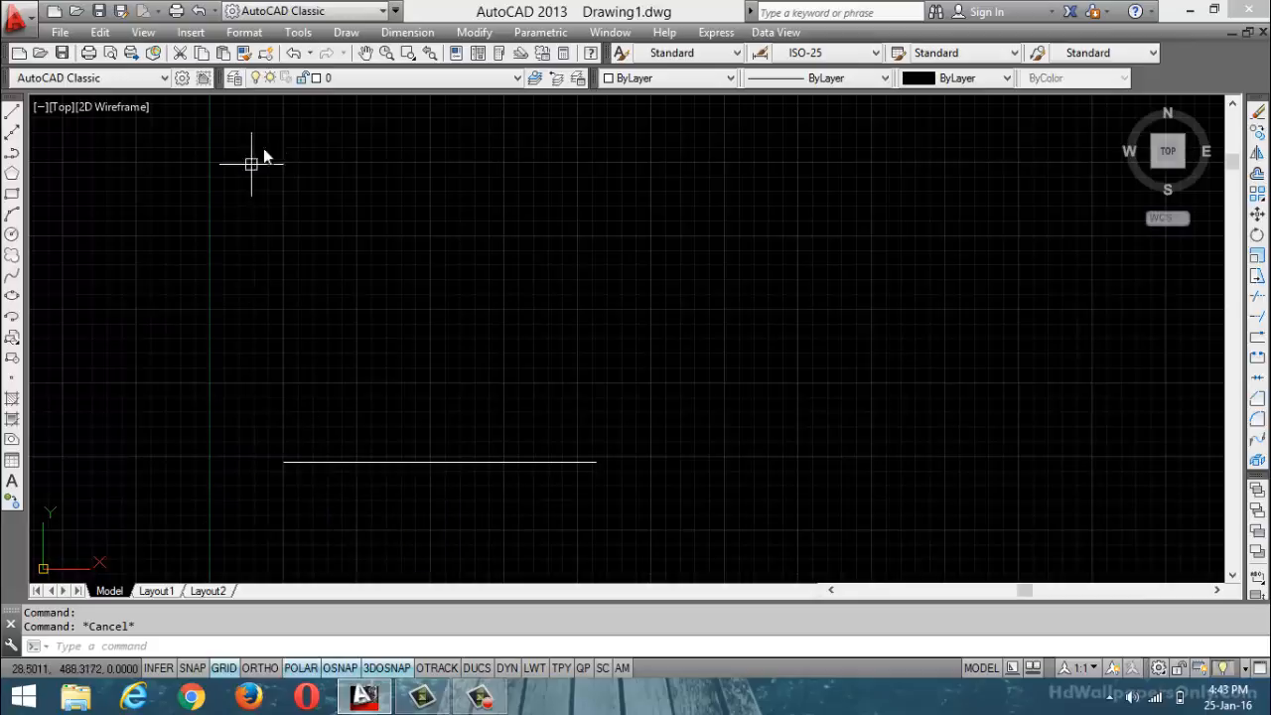
pyautogui.click(258, 34)
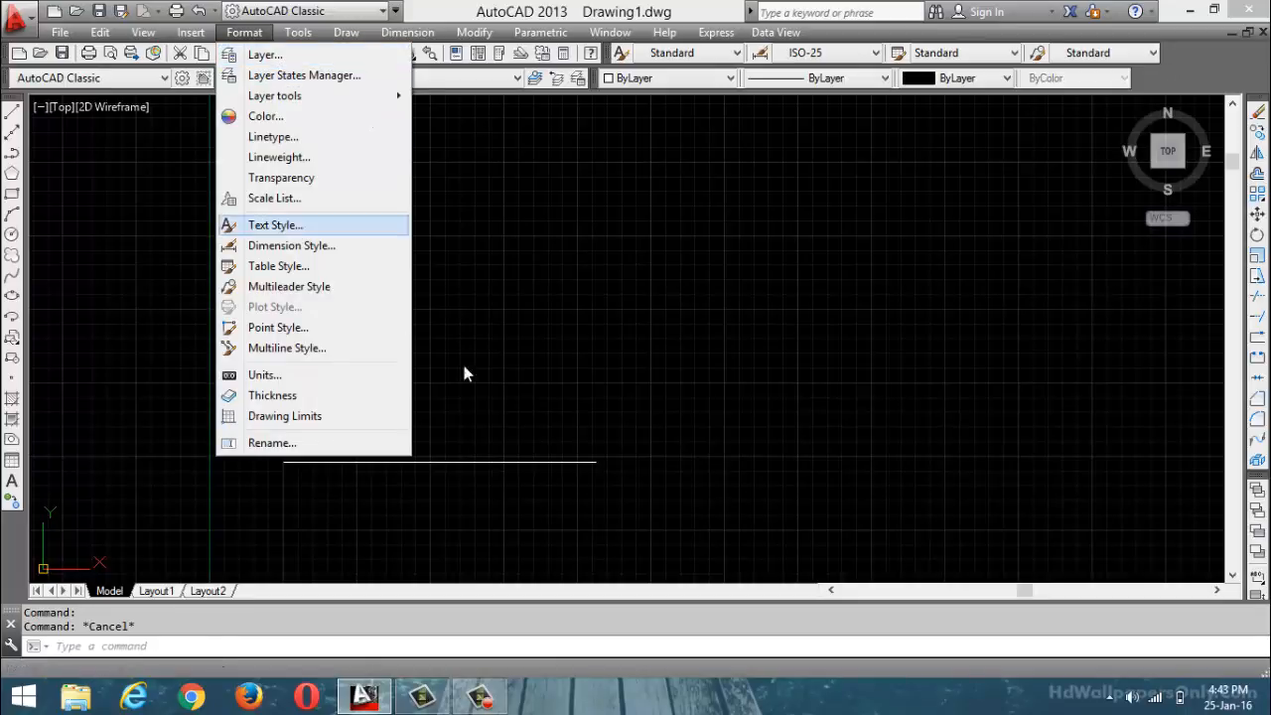
pyautogui.click(532, 401)
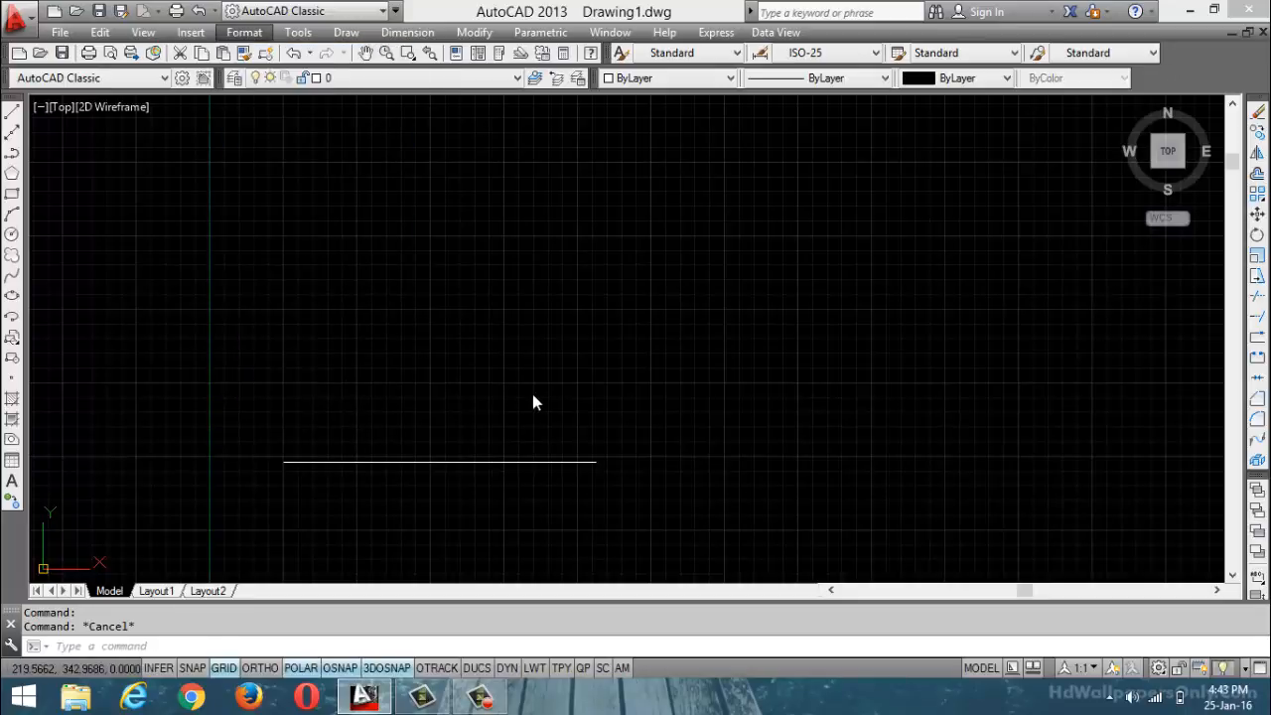
pyautogui.click(322, 643)
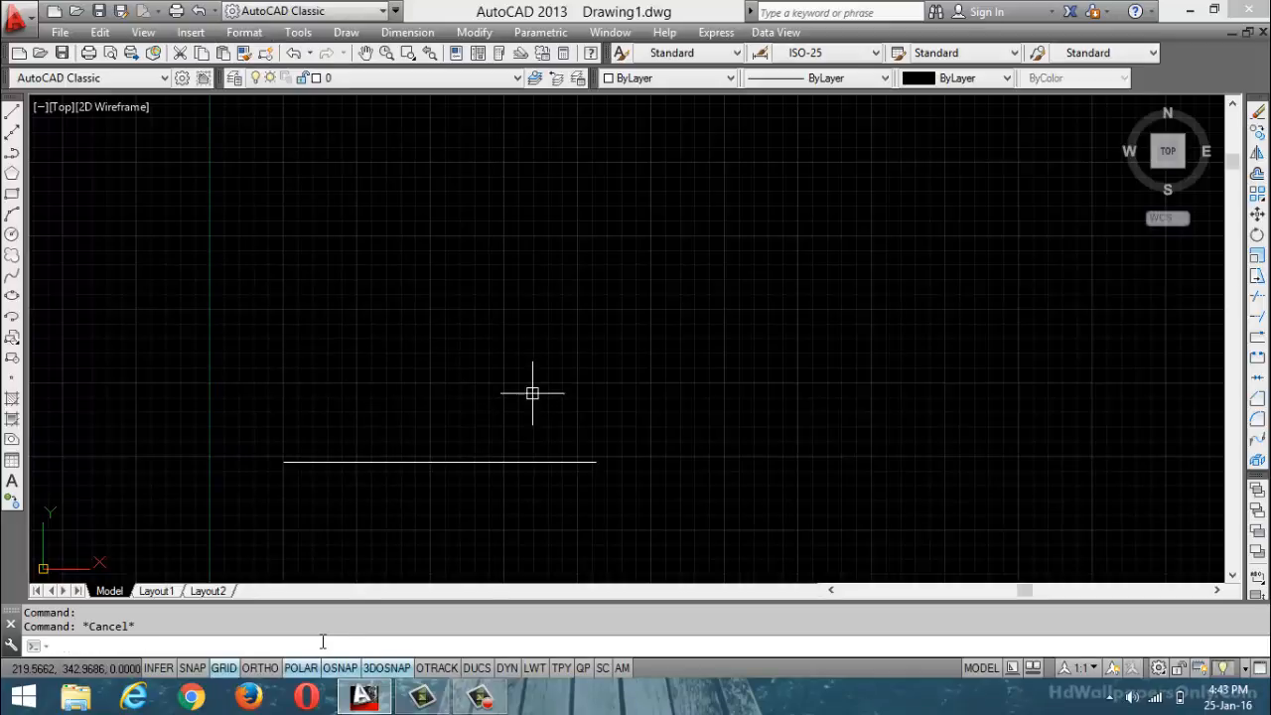
pyautogui.write('o')
pyautogui.press('Return')
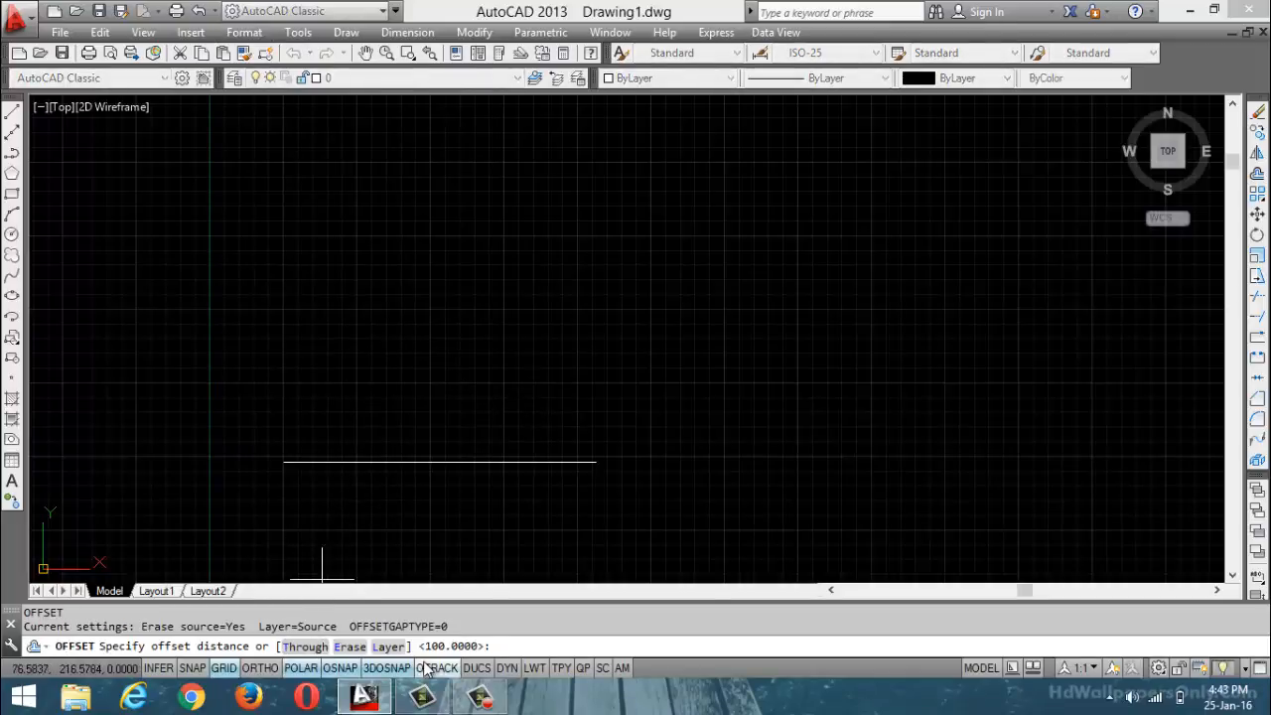
pyautogui.write('10')
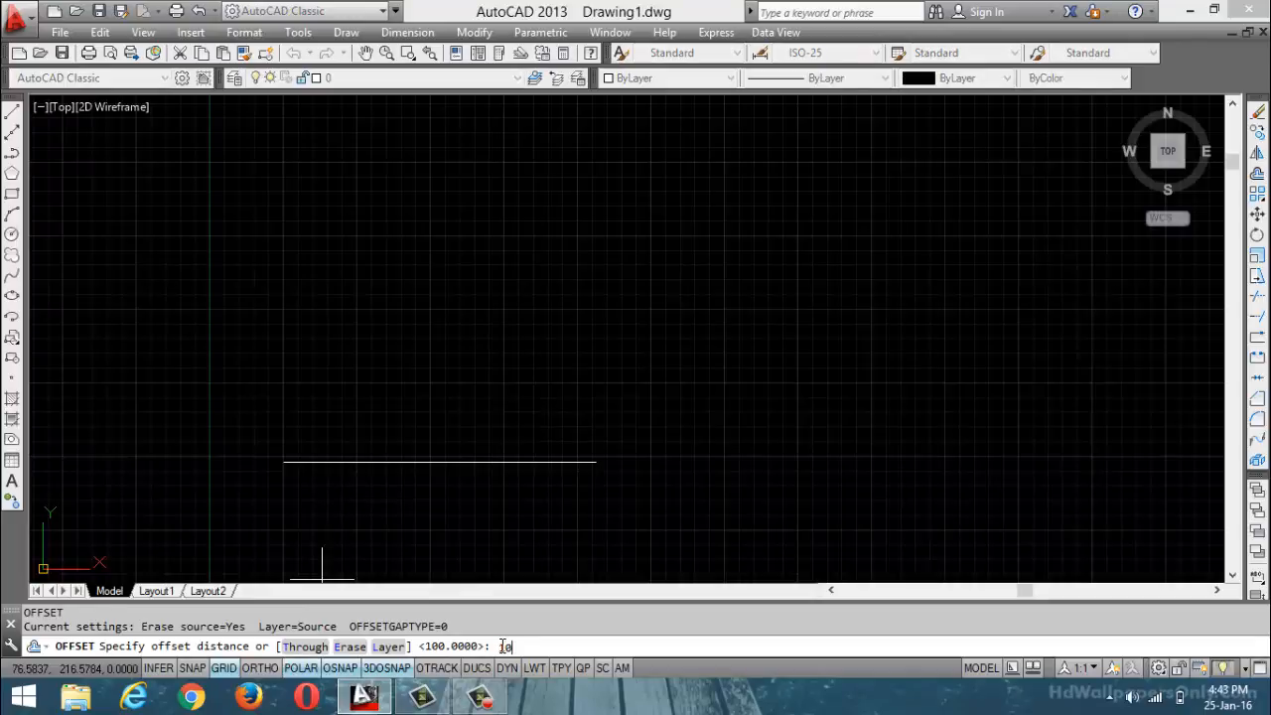
pyautogui.press('Return')
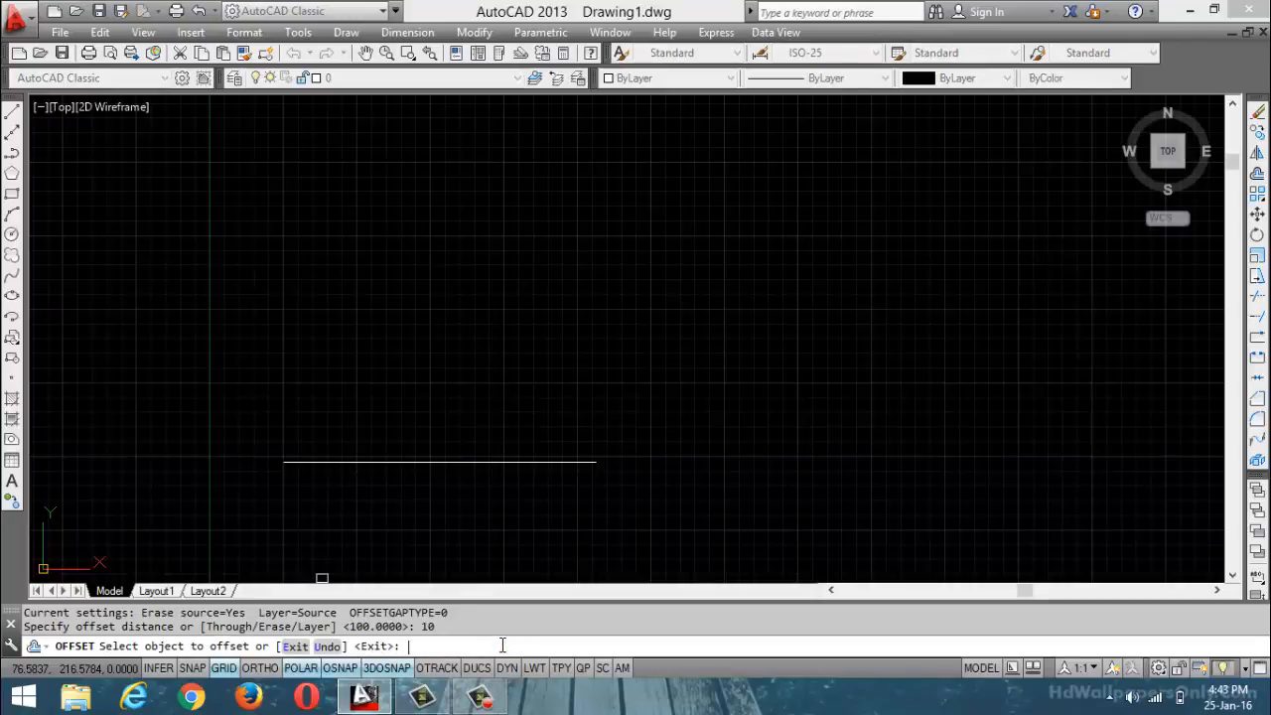
pyautogui.click(467, 461)
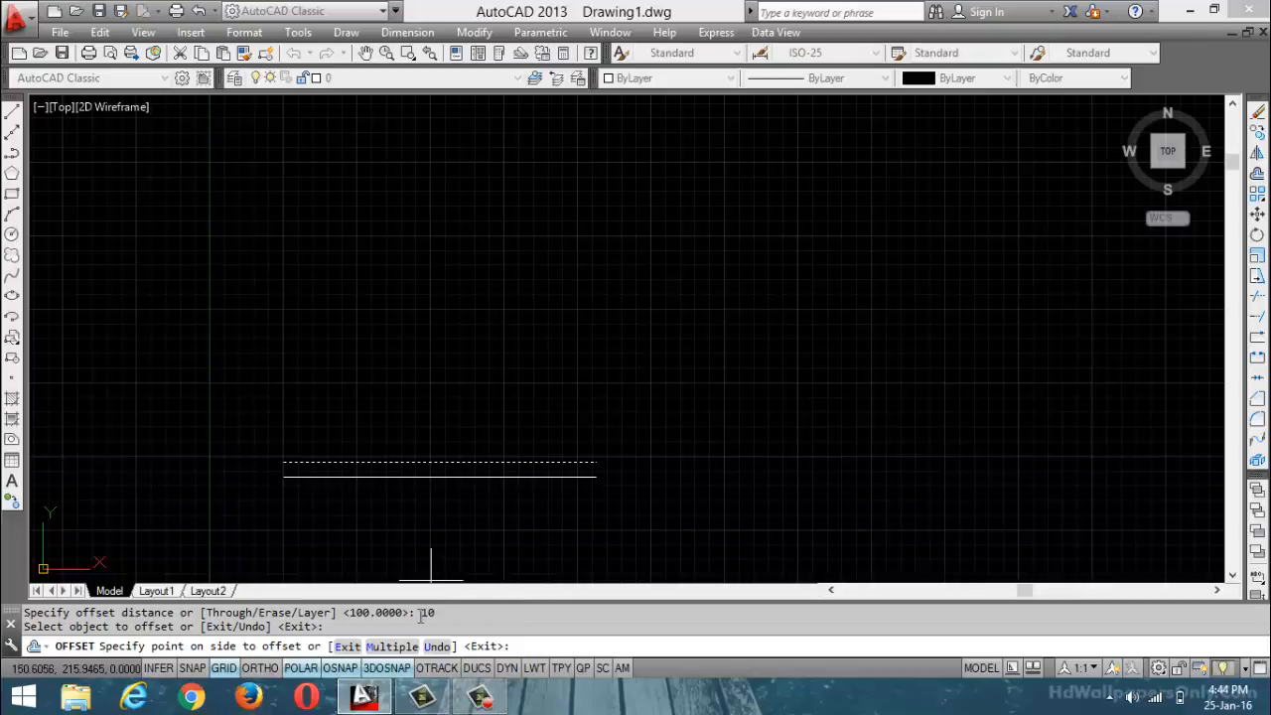
pyautogui.click(394, 646)
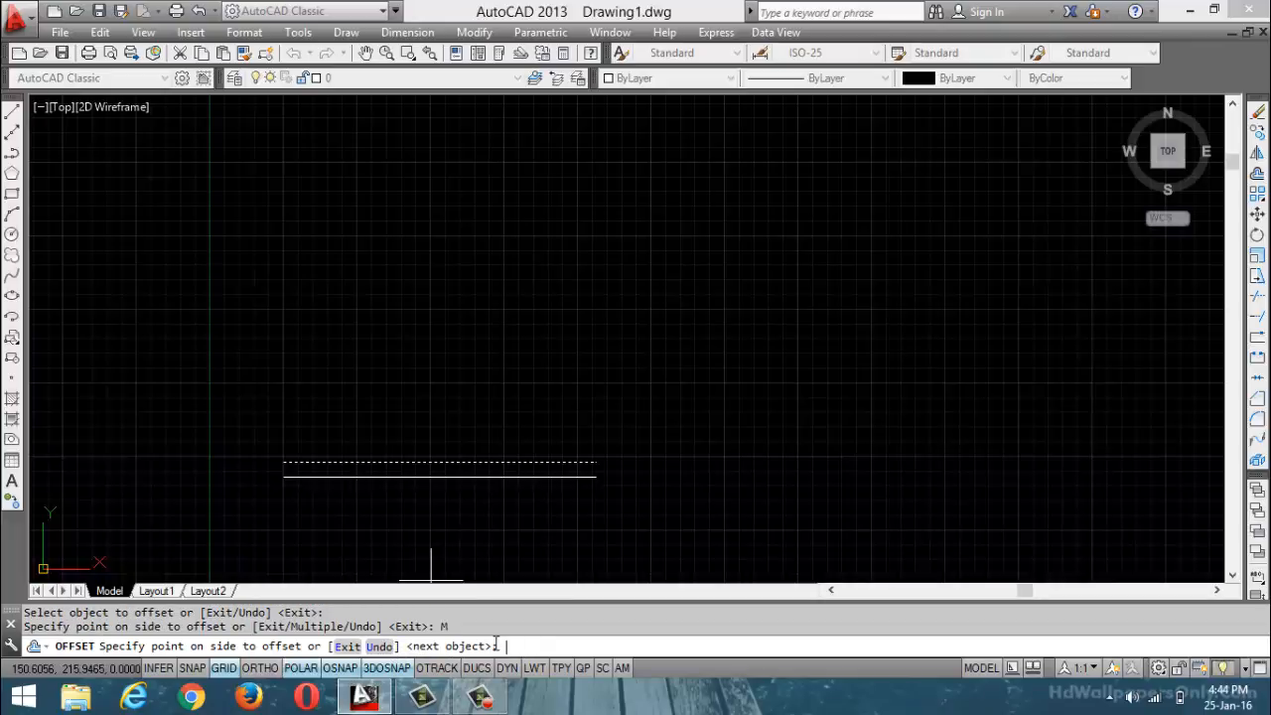
pyautogui.click(301, 667)
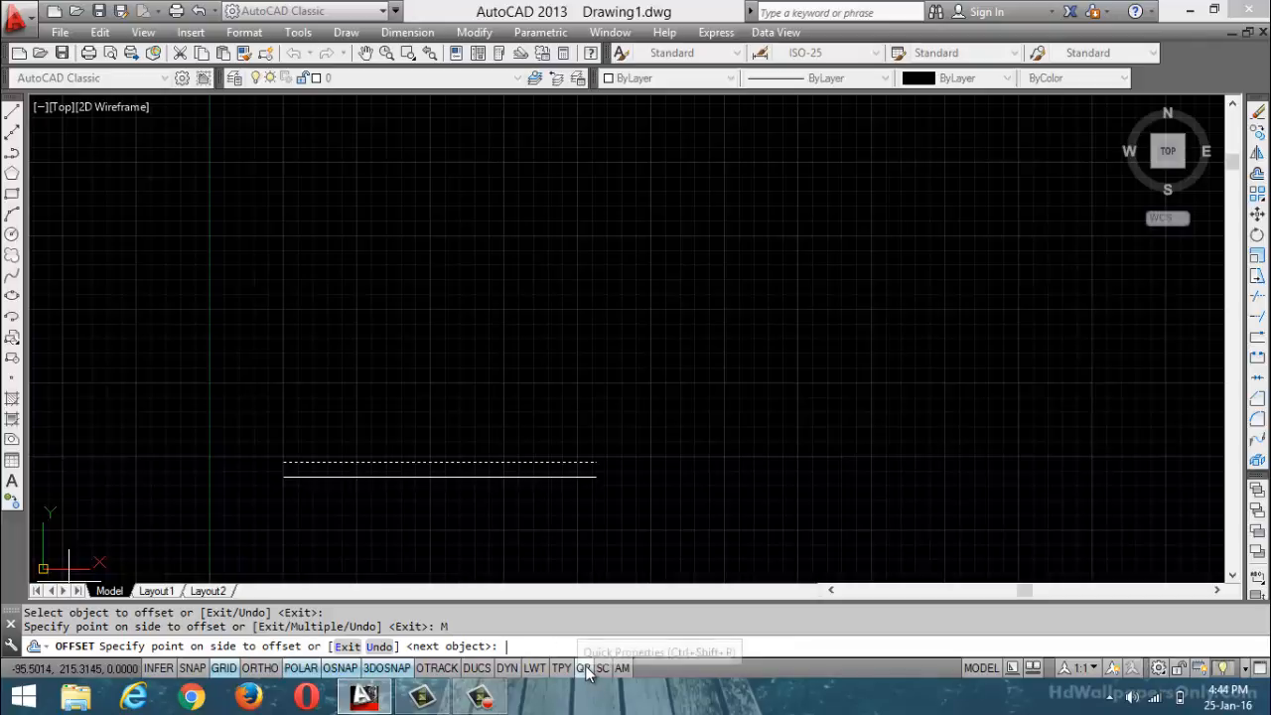
pyautogui.write('10')
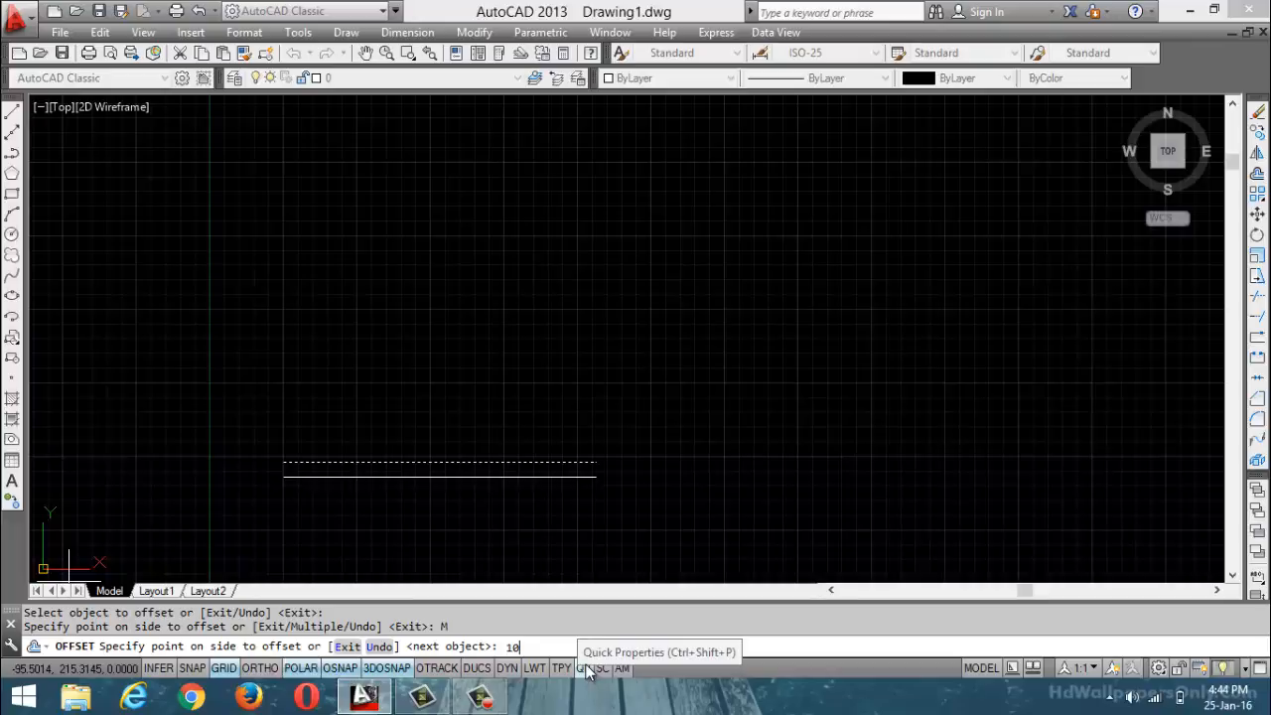
pyautogui.press('Return')
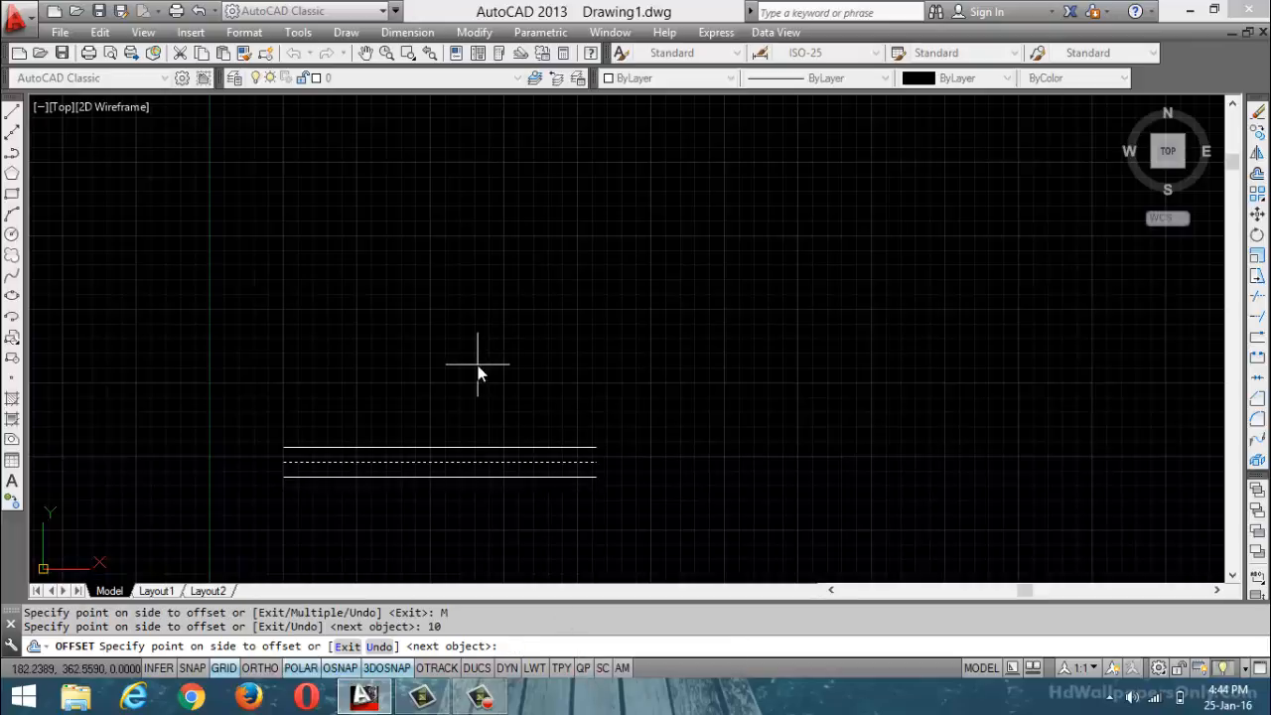
# - Place six successive copies above the line, each at the same 10-unit offset
pyautogui.click(531, 332)
pyautogui.click(531, 324)
pyautogui.click(531, 324)
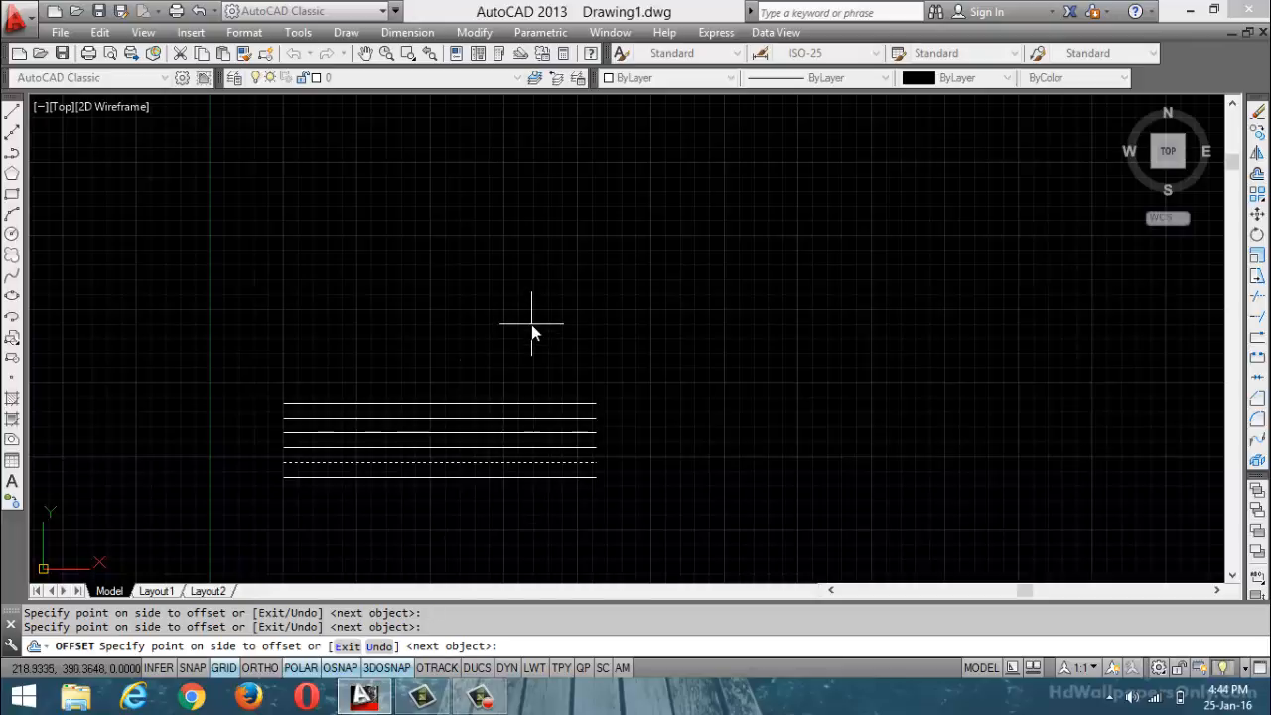
pyautogui.click(531, 322)
pyautogui.click(531, 323)
pyautogui.click(531, 323)
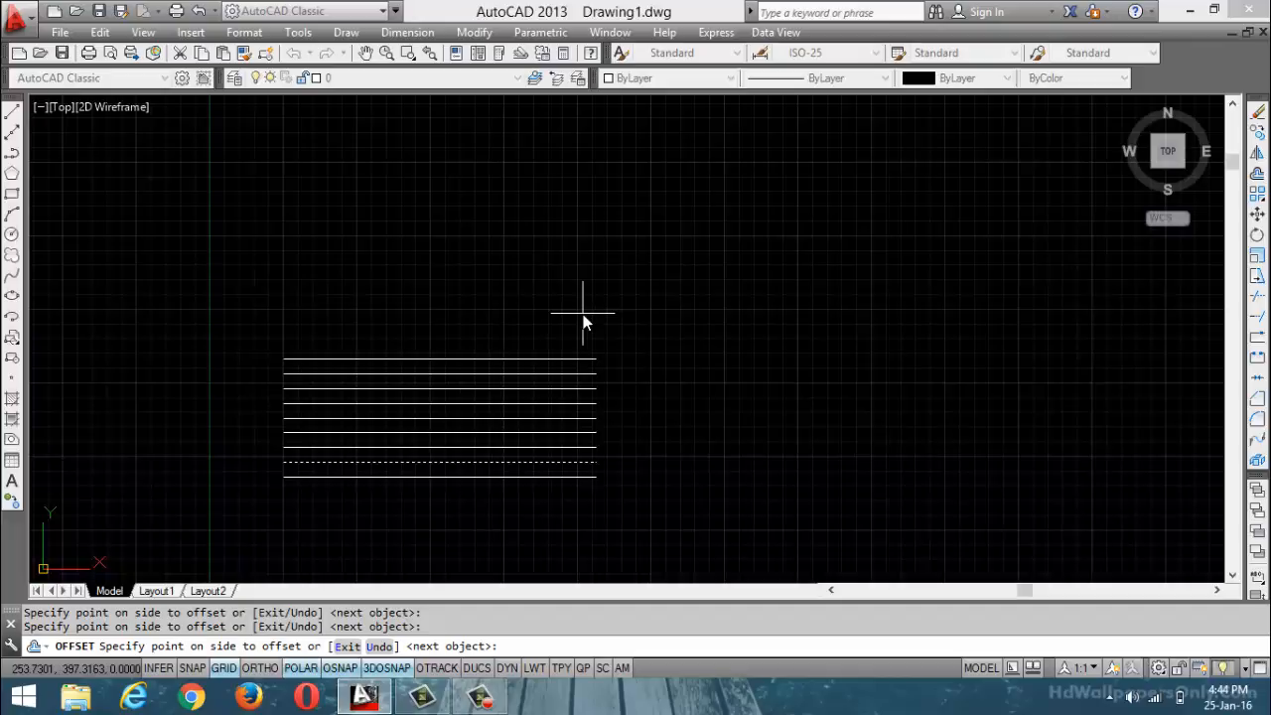
pyautogui.click(479, 696)
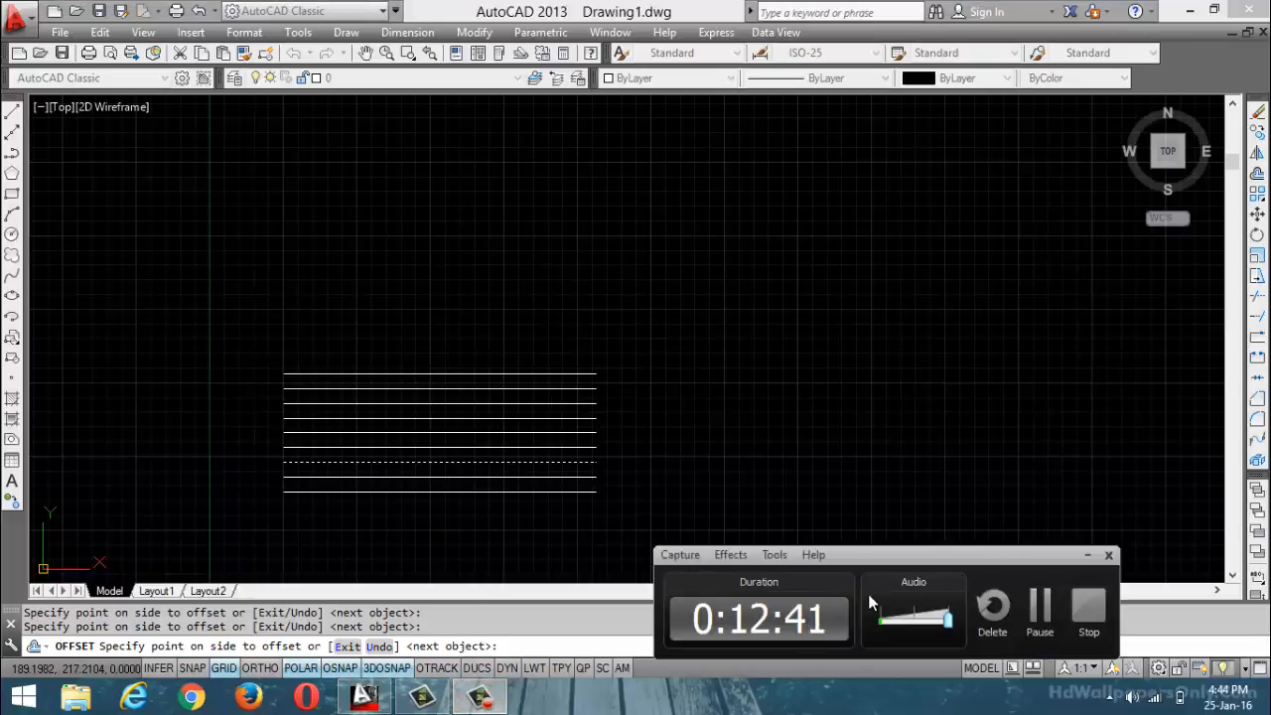
pyautogui.click(1088, 553)
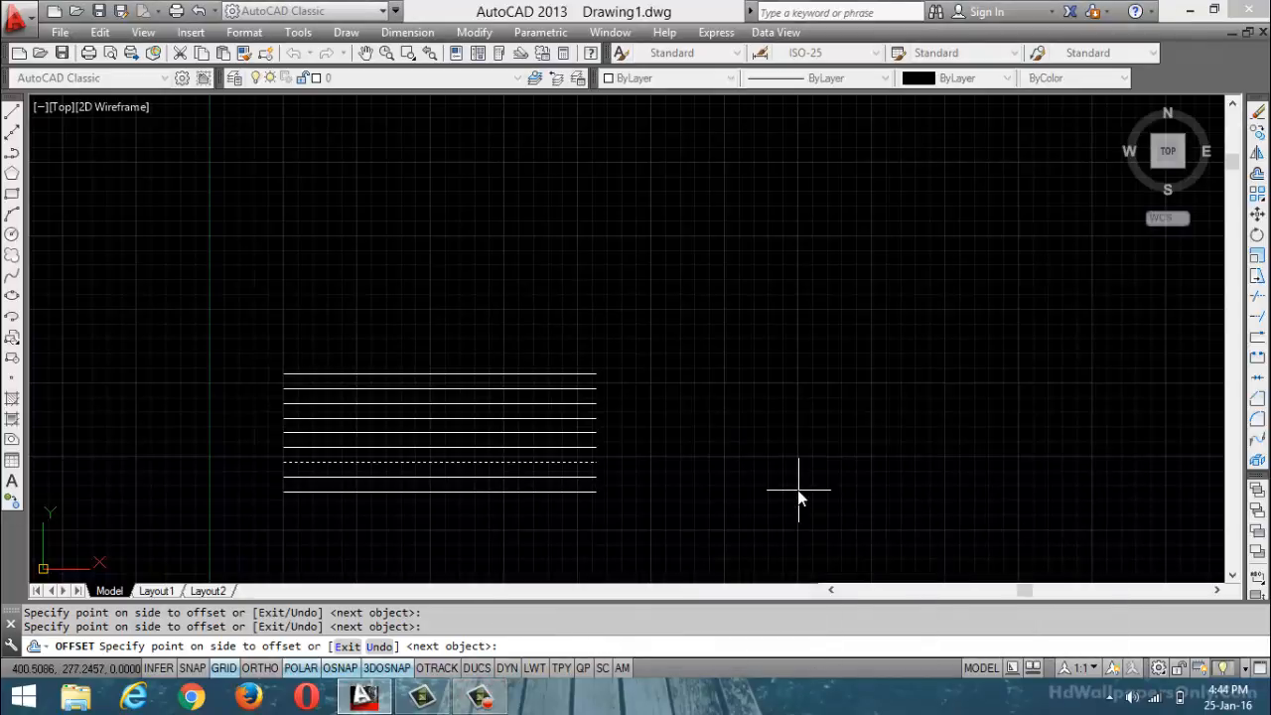
# - Undo all seven Multiple offset copies so that only the single line remains
pyautogui.hotkey('ctrl', 'z')
pyautogui.hotkey('ctrl', 'z')
pyautogui.hotkey('ctrl', 'z')
pyautogui.hotkey('ctrl', 'z')
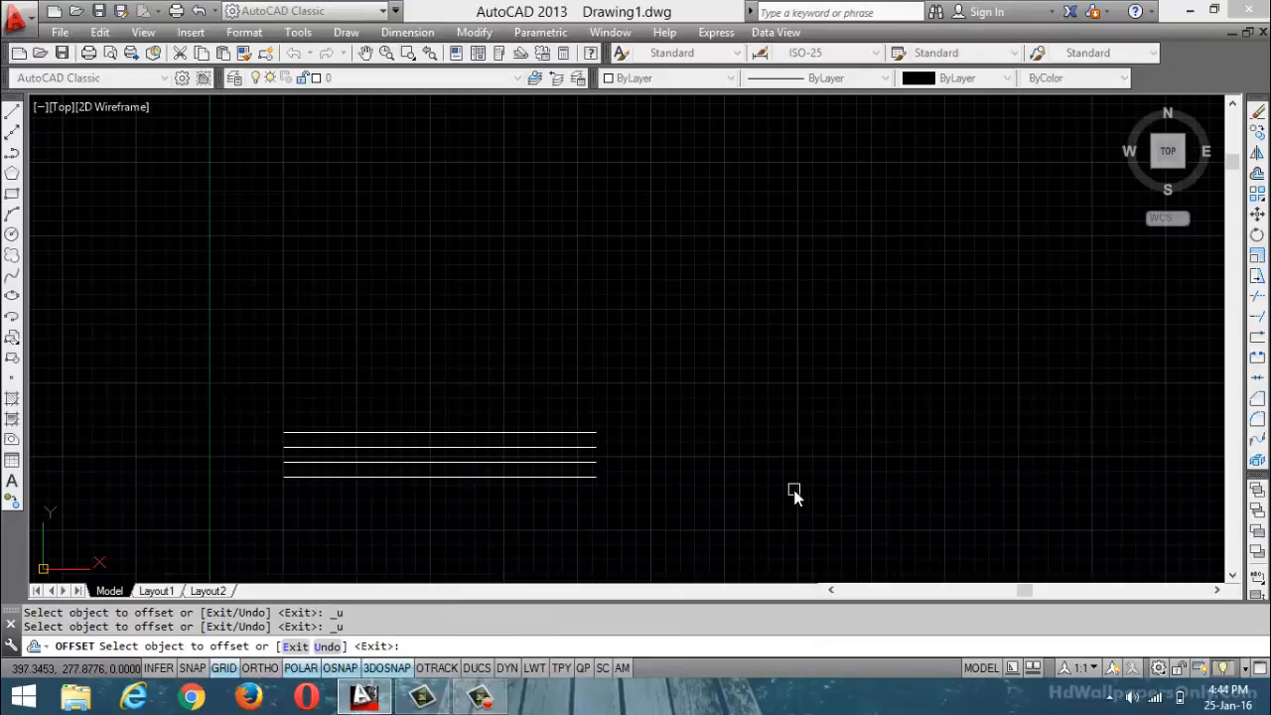
pyautogui.hotkey('ctrl', 'z')
pyautogui.hotkey('ctrl', 'z')
pyautogui.hotkey('ctrl', 'z')
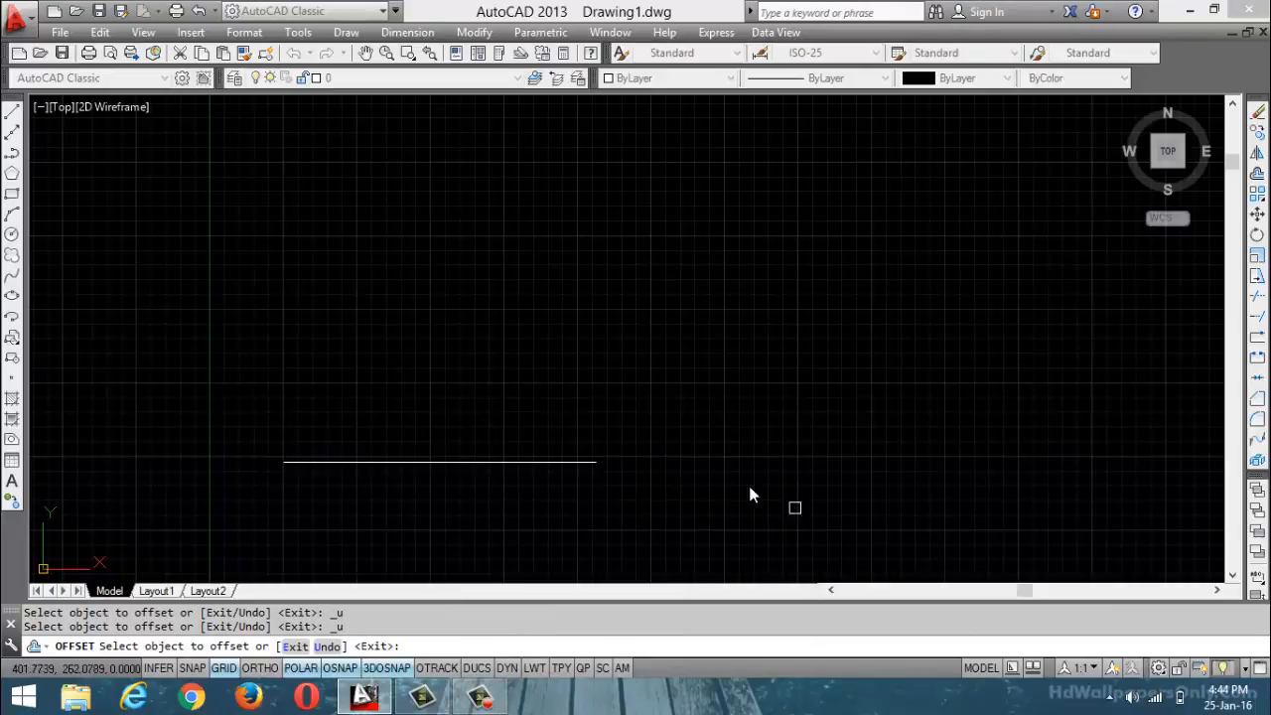
# - End the running Offset and restart it with a distance of 40, selecting the remaining line and the Multiple option
pyautogui.press('Escape')
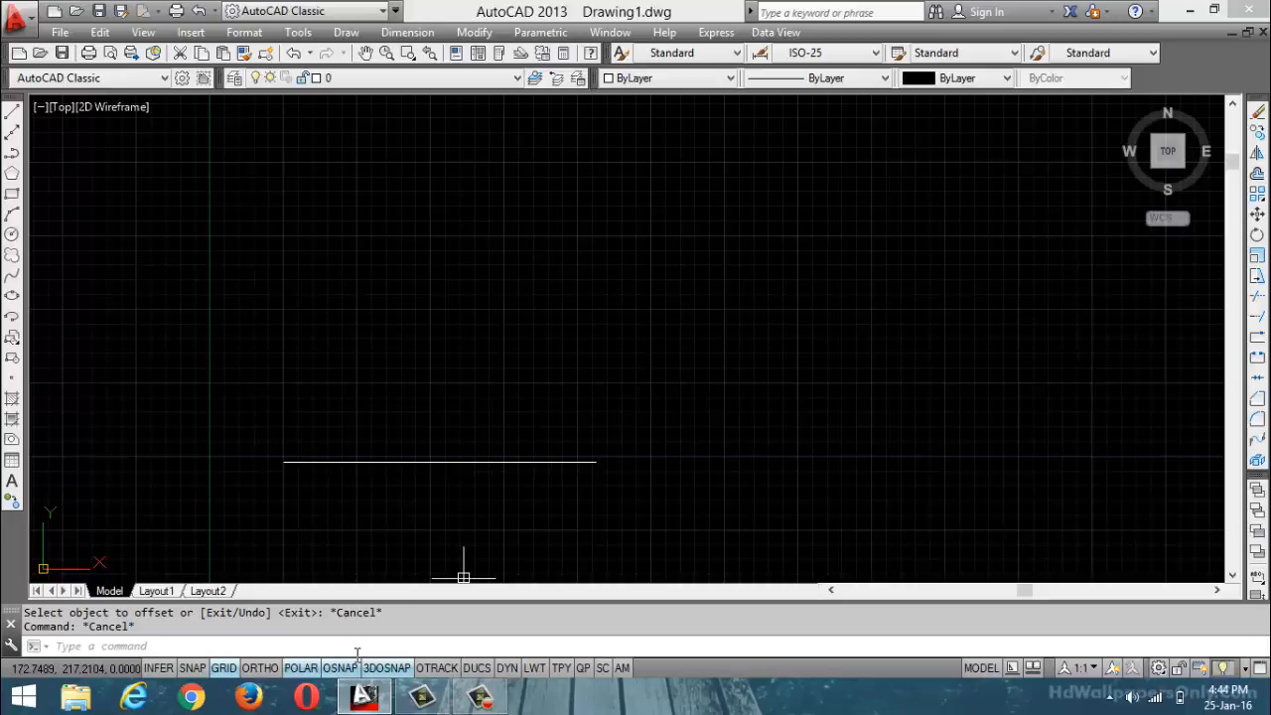
pyautogui.press('Escape')
pyautogui.write('o')
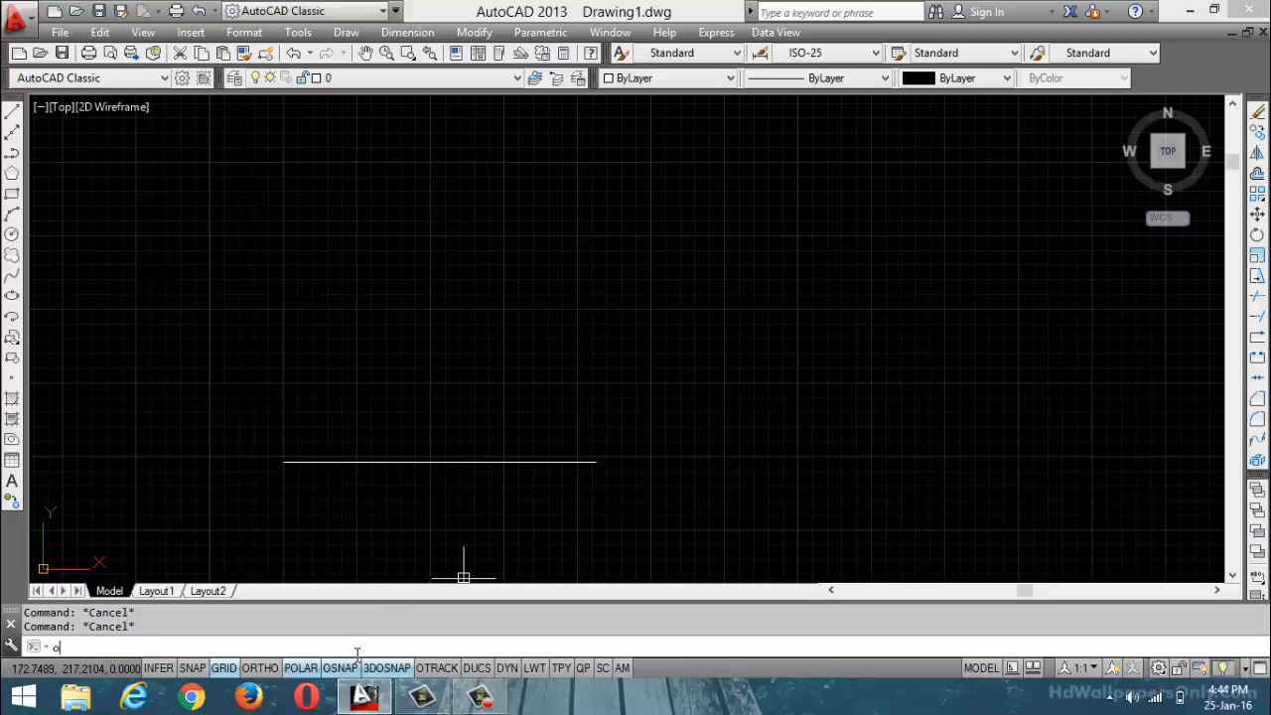
pyautogui.press('Return')
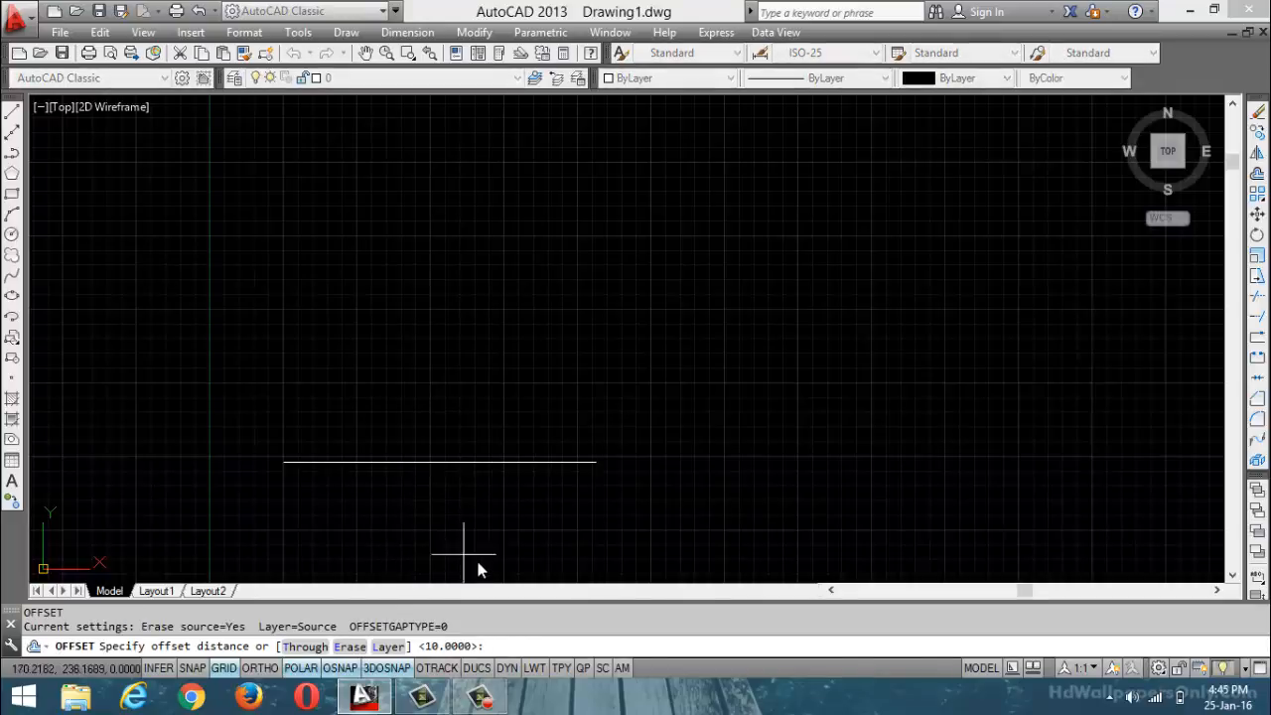
pyautogui.write('40')
pyautogui.press('Return')
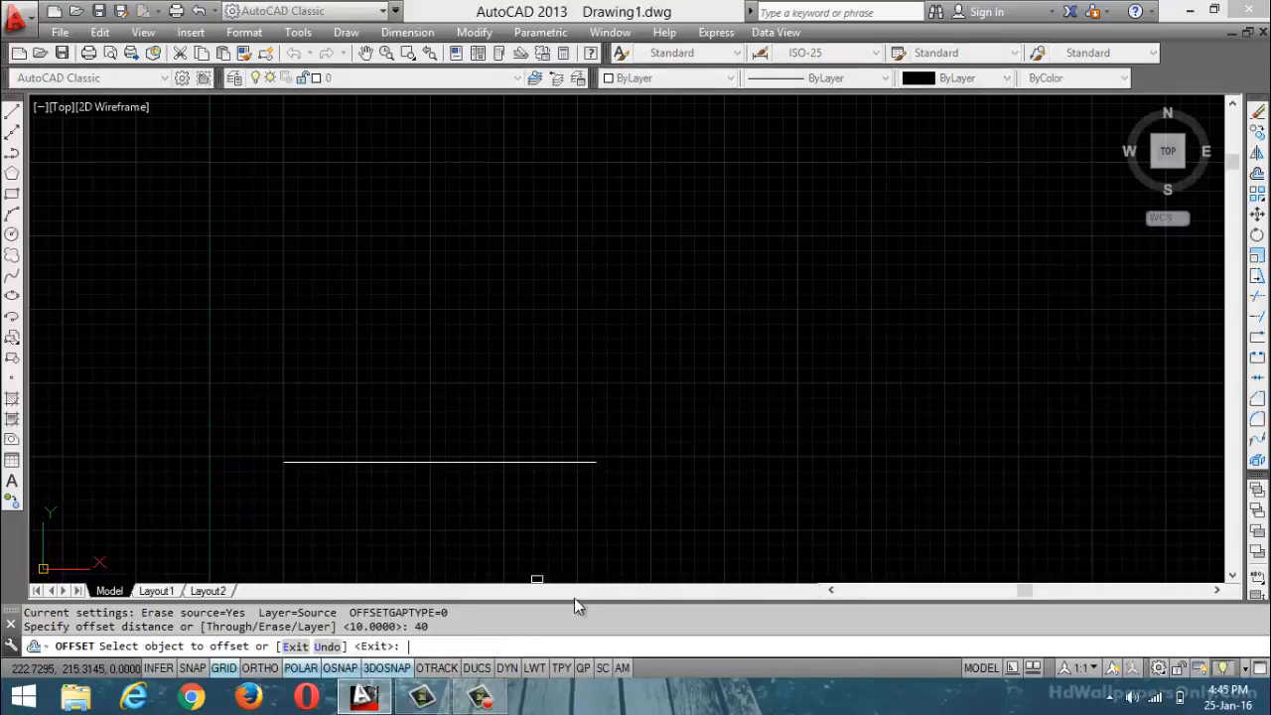
pyautogui.scroll(-4, 563, 466)
pyautogui.scroll(-2, 562, 468)
pyautogui.scroll(2, 627, 511)
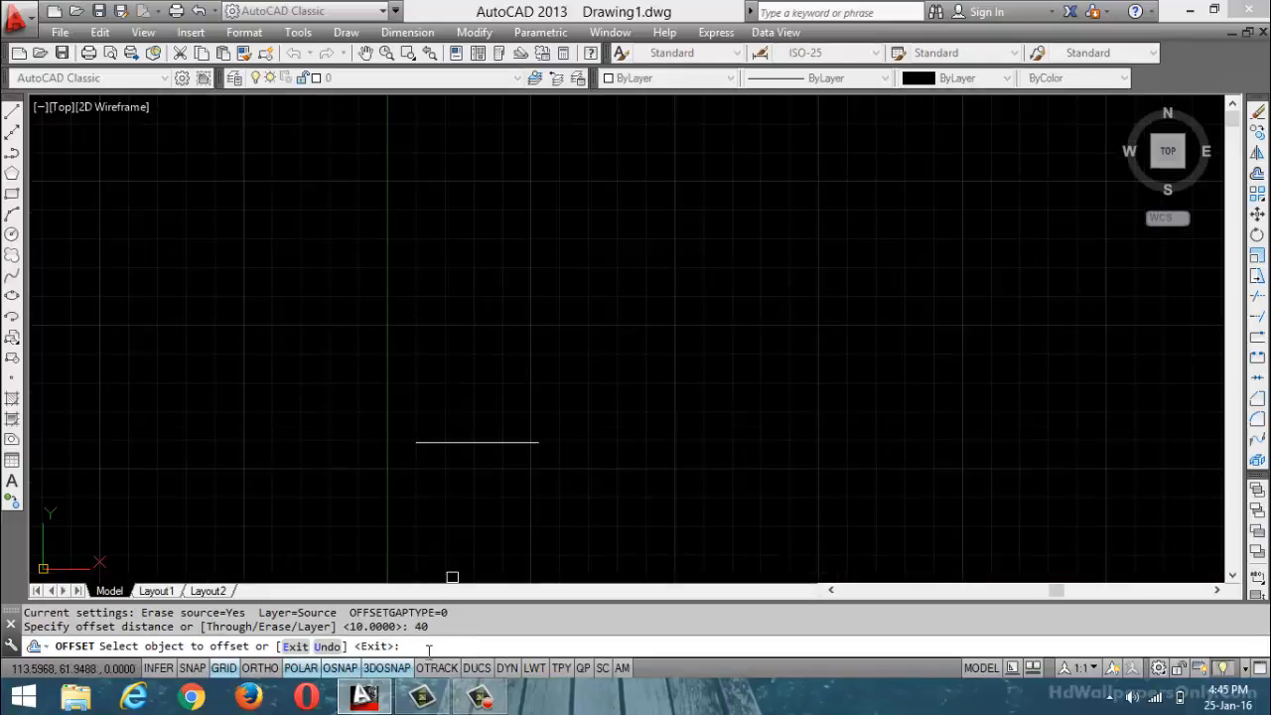
pyautogui.click(475, 437)
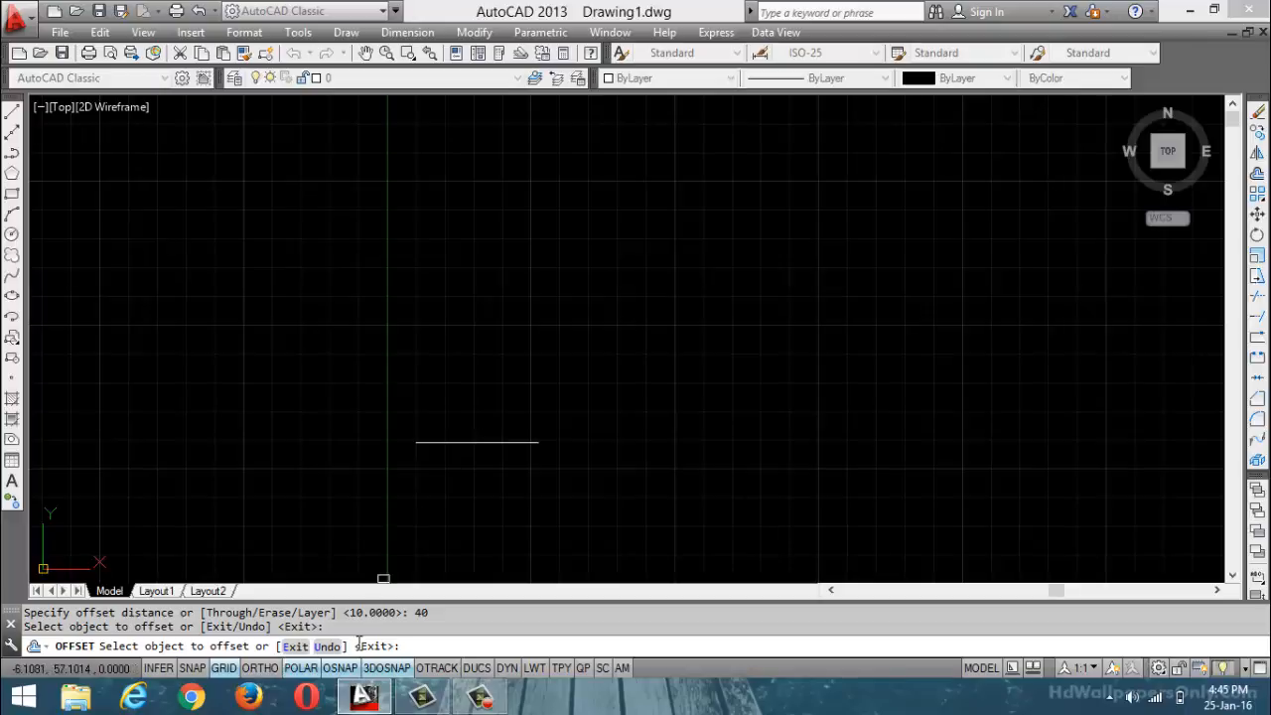
pyautogui.click(499, 443)
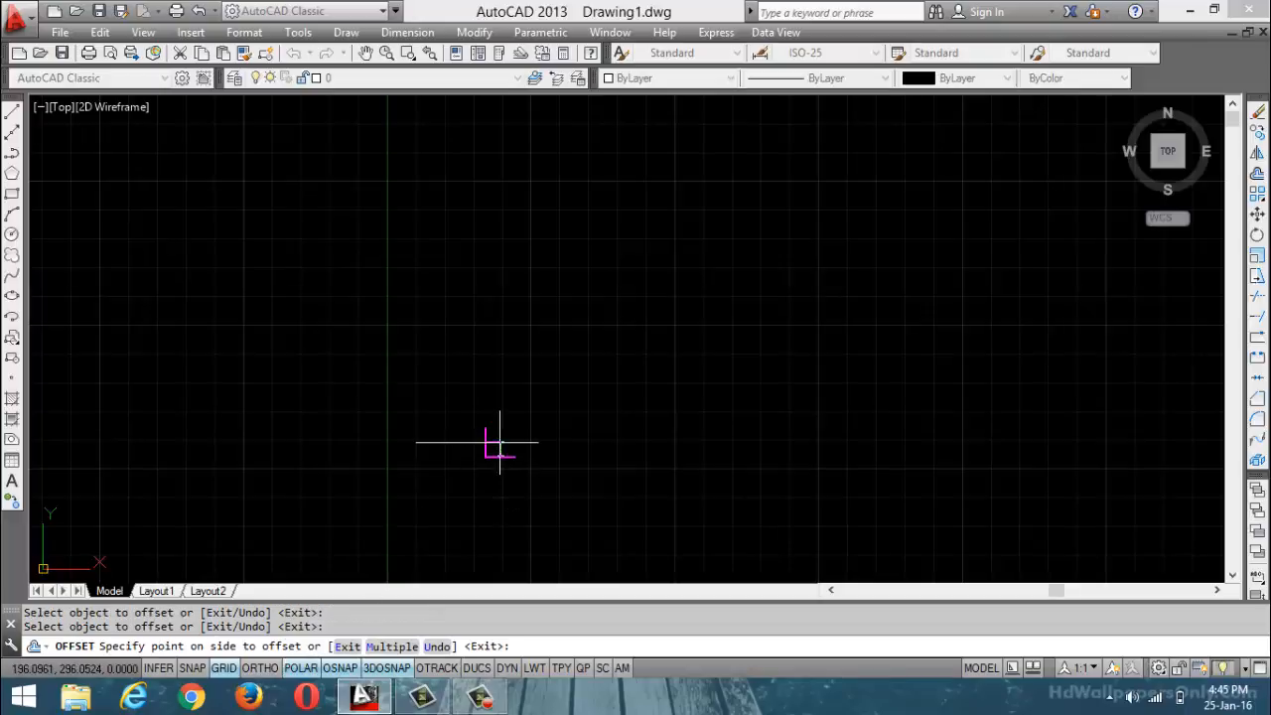
pyautogui.click(401, 647)
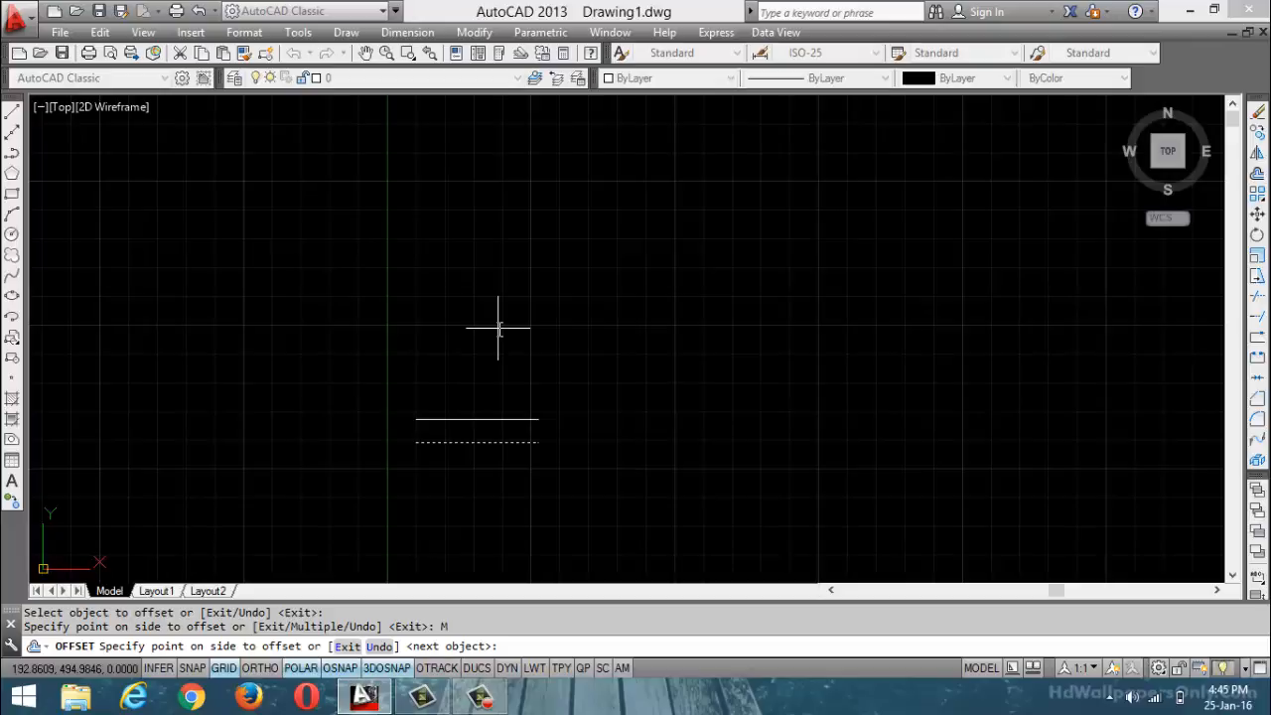
# - Place ten successive offset copies above the line at the 40-unit spacing and finish the Offset command
pyautogui.click(360, 317)
pyautogui.click(360, 317)
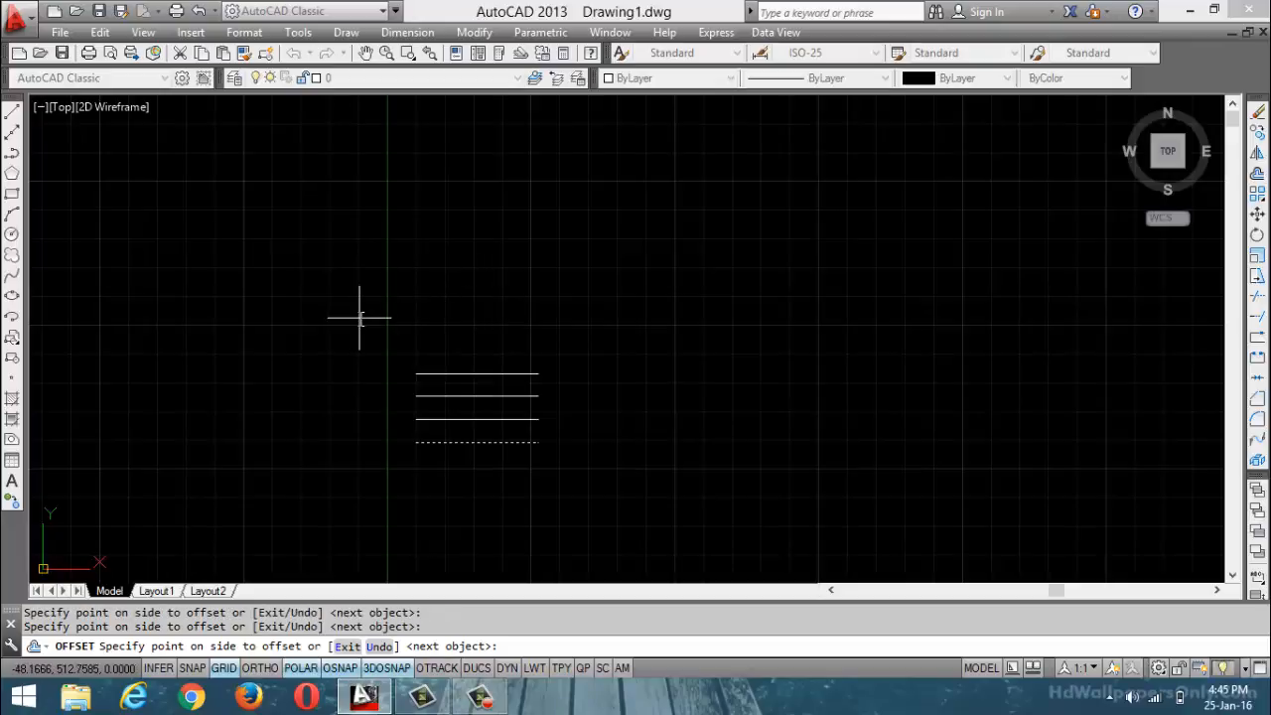
pyautogui.click(359, 317)
pyautogui.click(360, 317)
pyautogui.click(359, 318)
pyautogui.click(359, 318)
pyautogui.click(359, 317)
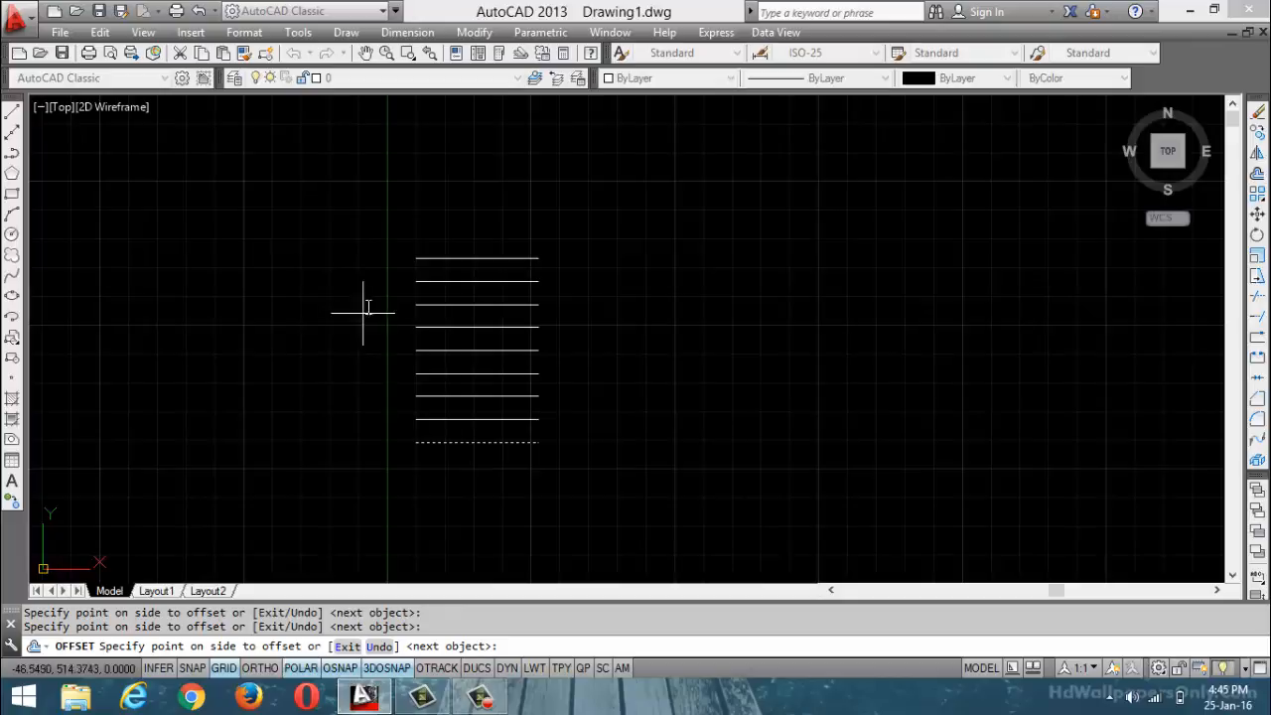
pyautogui.click(365, 275)
pyautogui.click(365, 273)
pyautogui.click(365, 275)
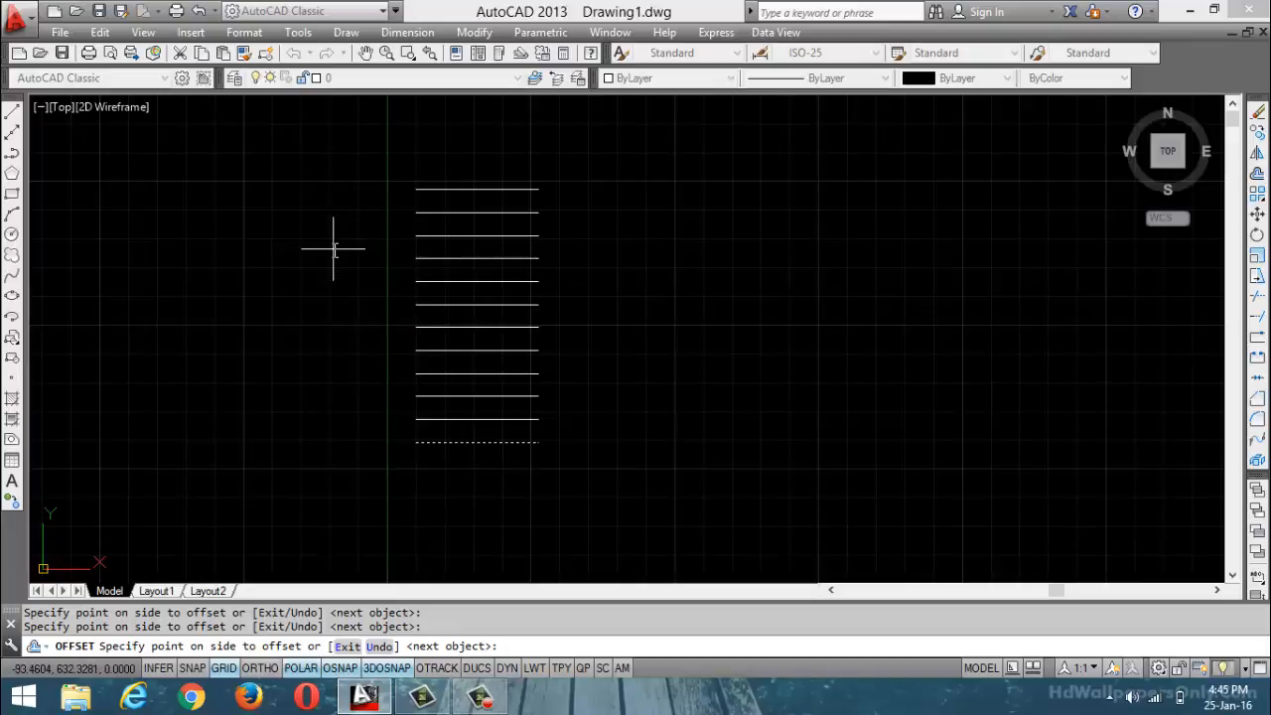
pyautogui.write('u')
pyautogui.press('Return')
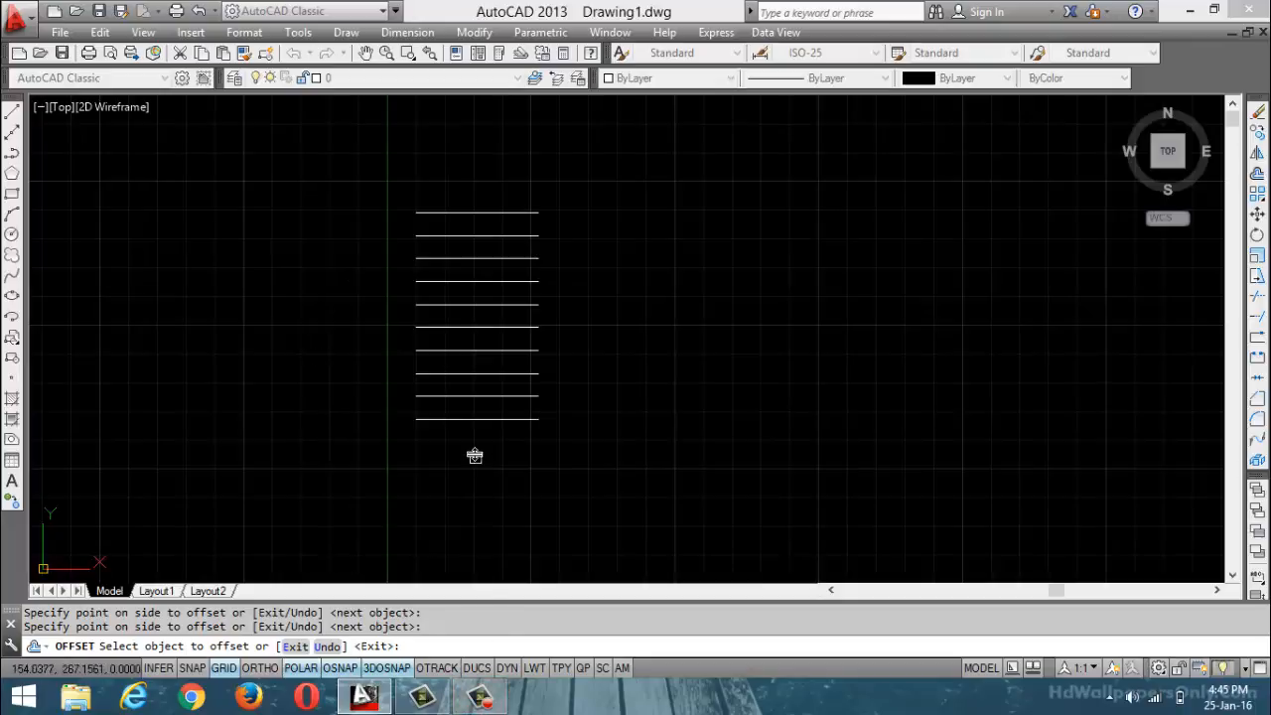
pyautogui.press('Escape')
pyautogui.press('Escape')
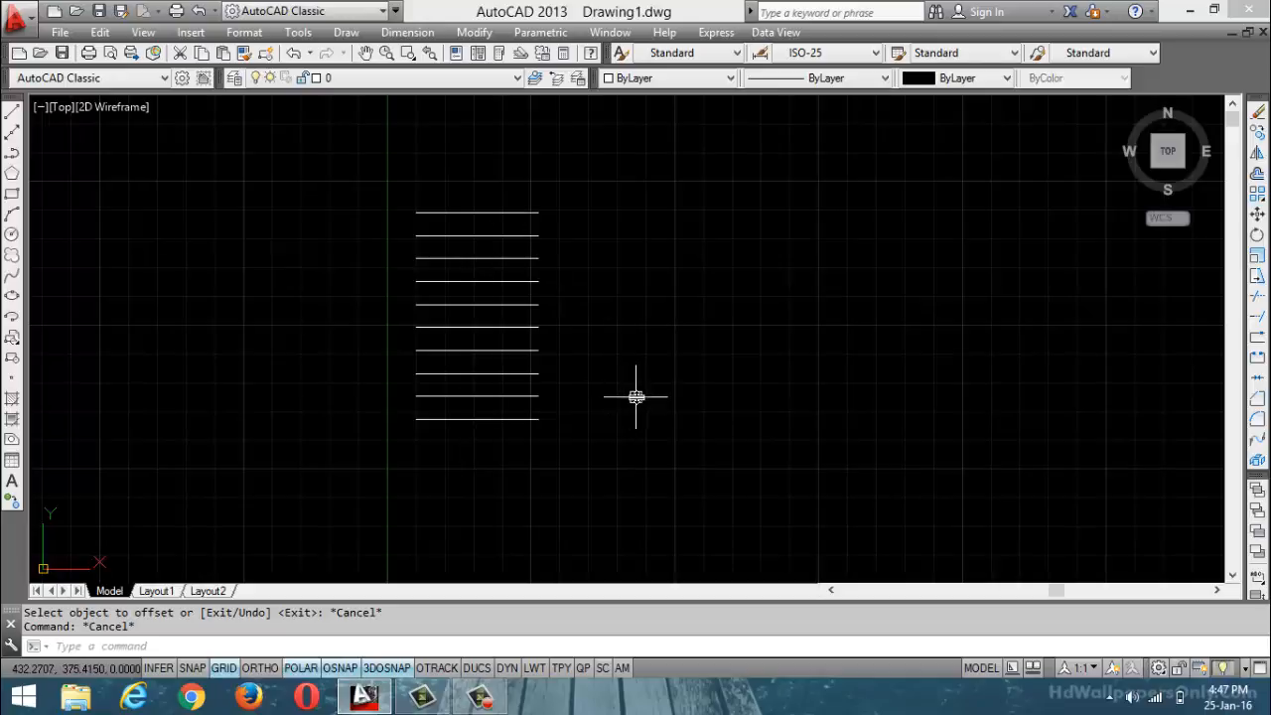
pyautogui.click(480, 698)
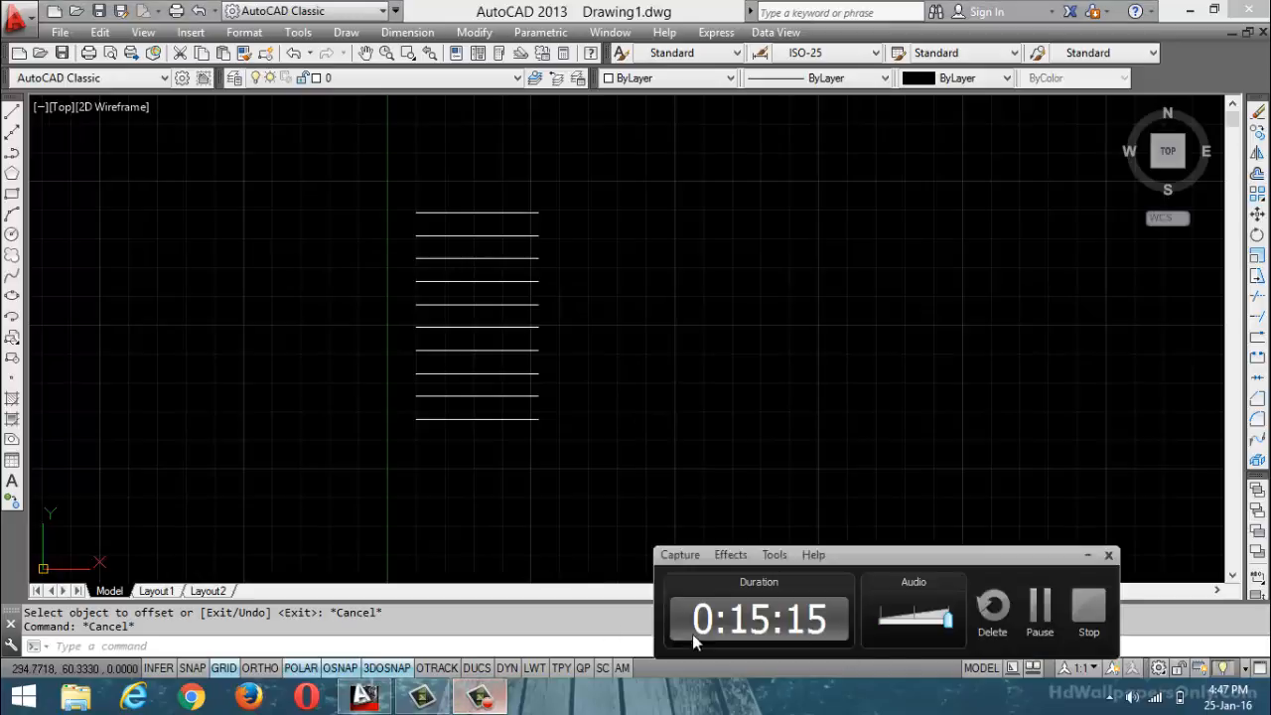
pyautogui.click(1039, 606)
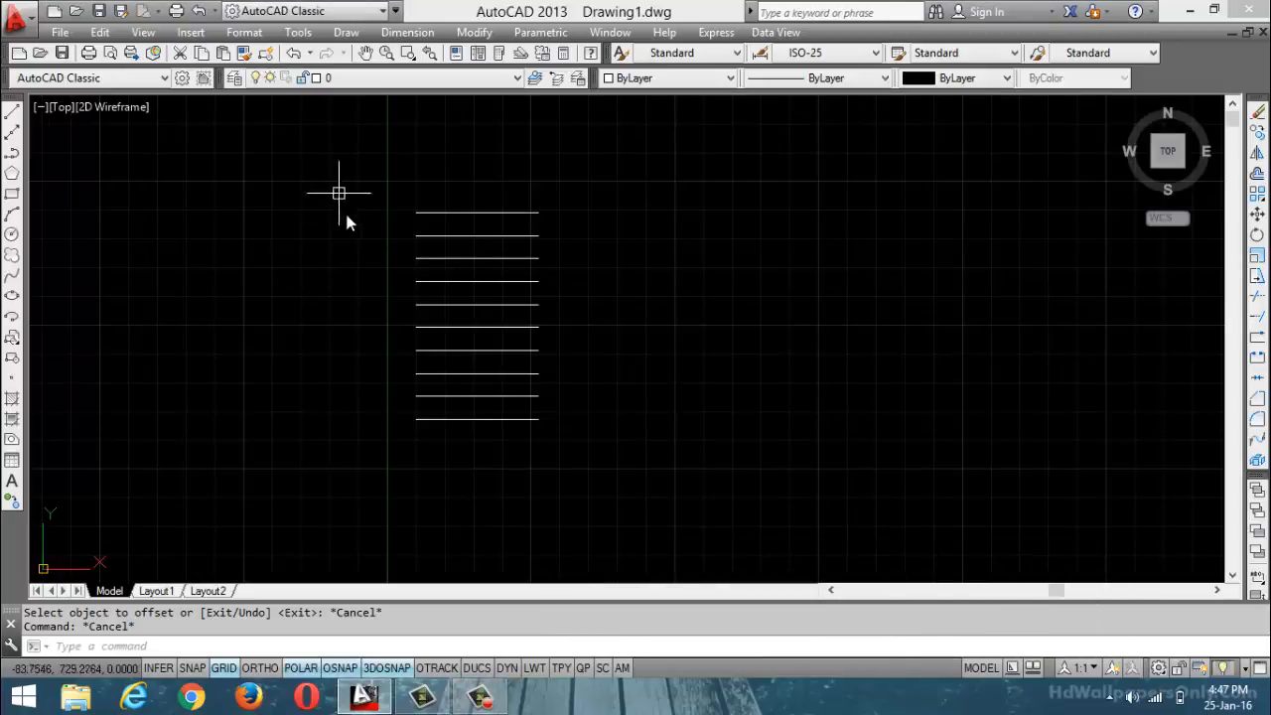
# - Select all the offset lines and erase them from the drawing
pyautogui.hotkey('ctrl', 'a')
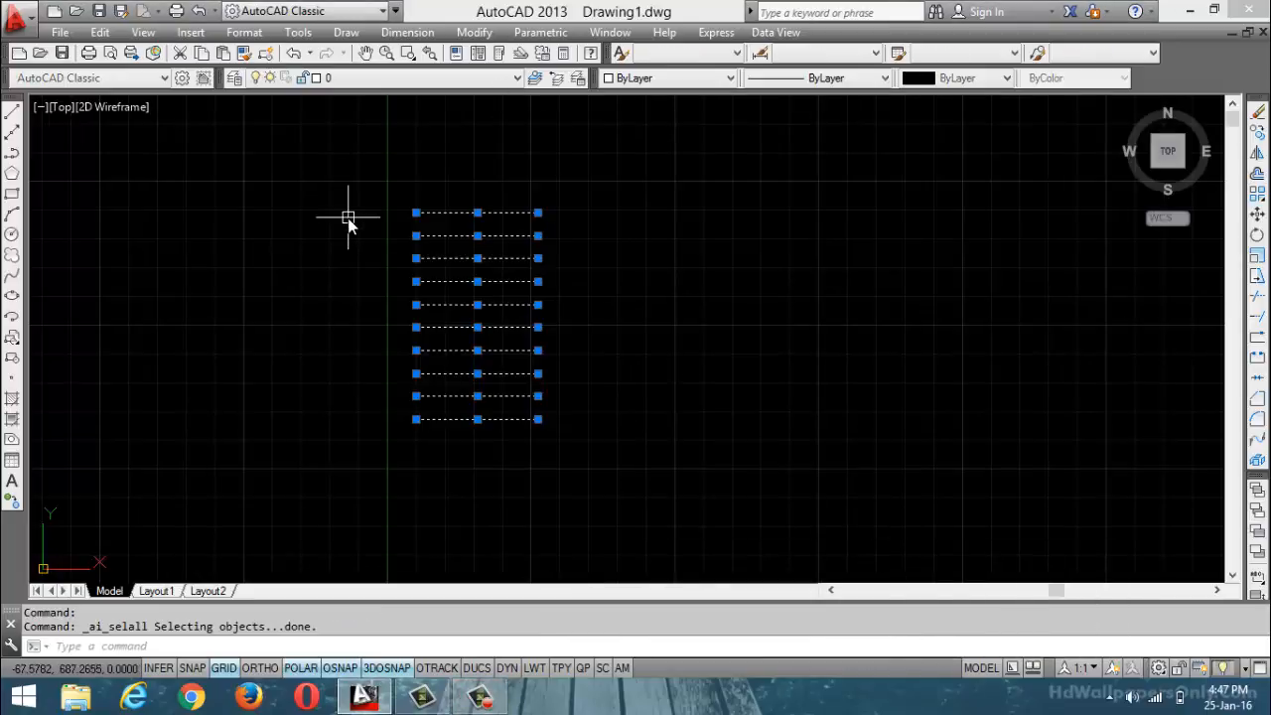
pyautogui.press('Delete')
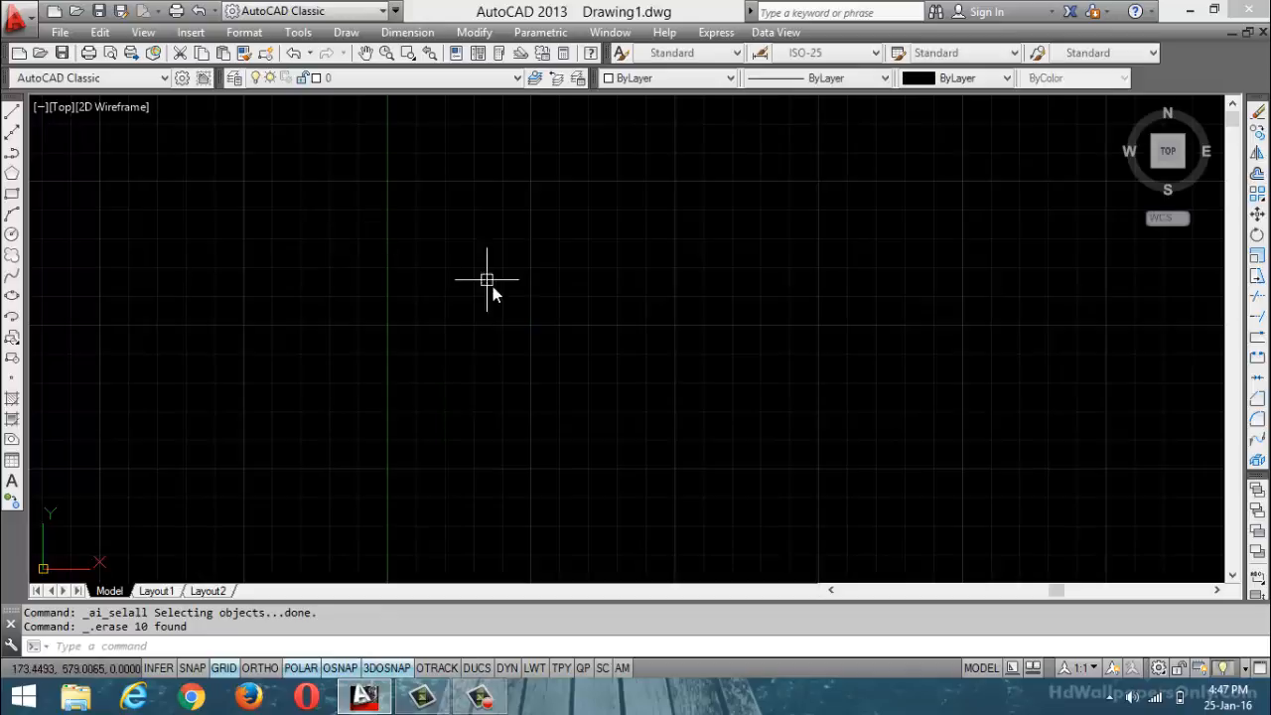
pyautogui.click(473, 32)
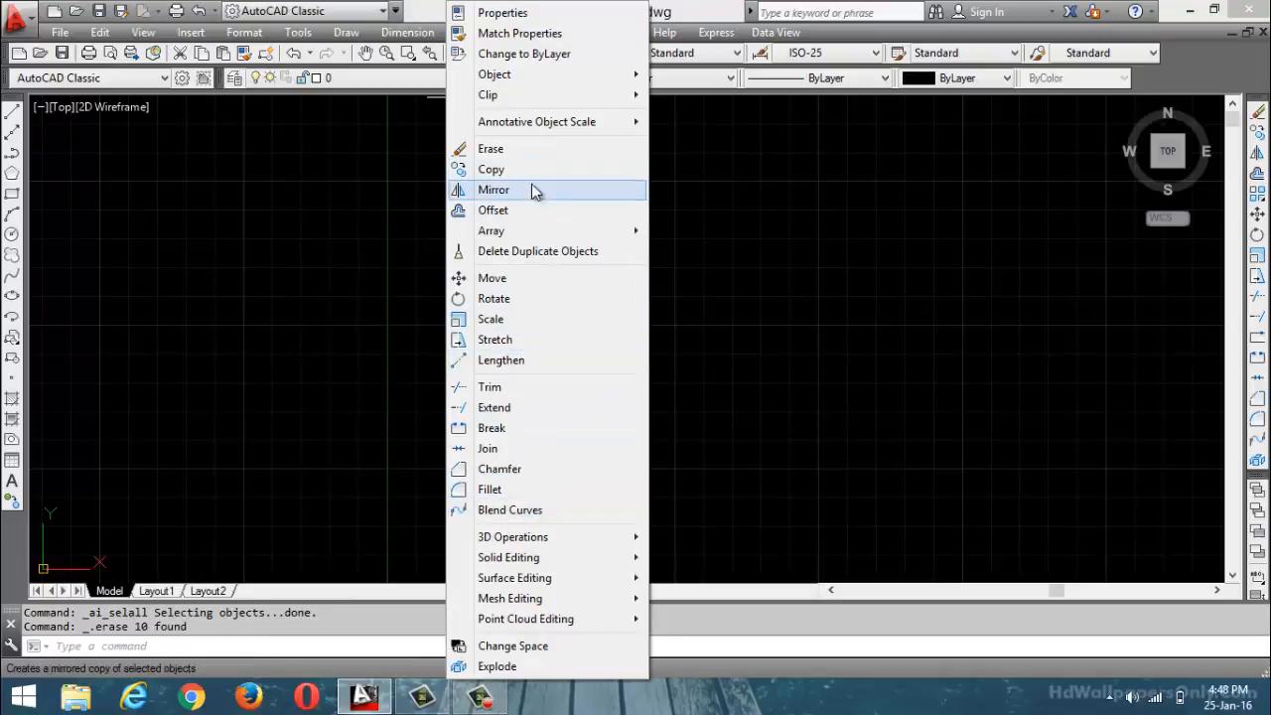
pyautogui.click(772, 284)
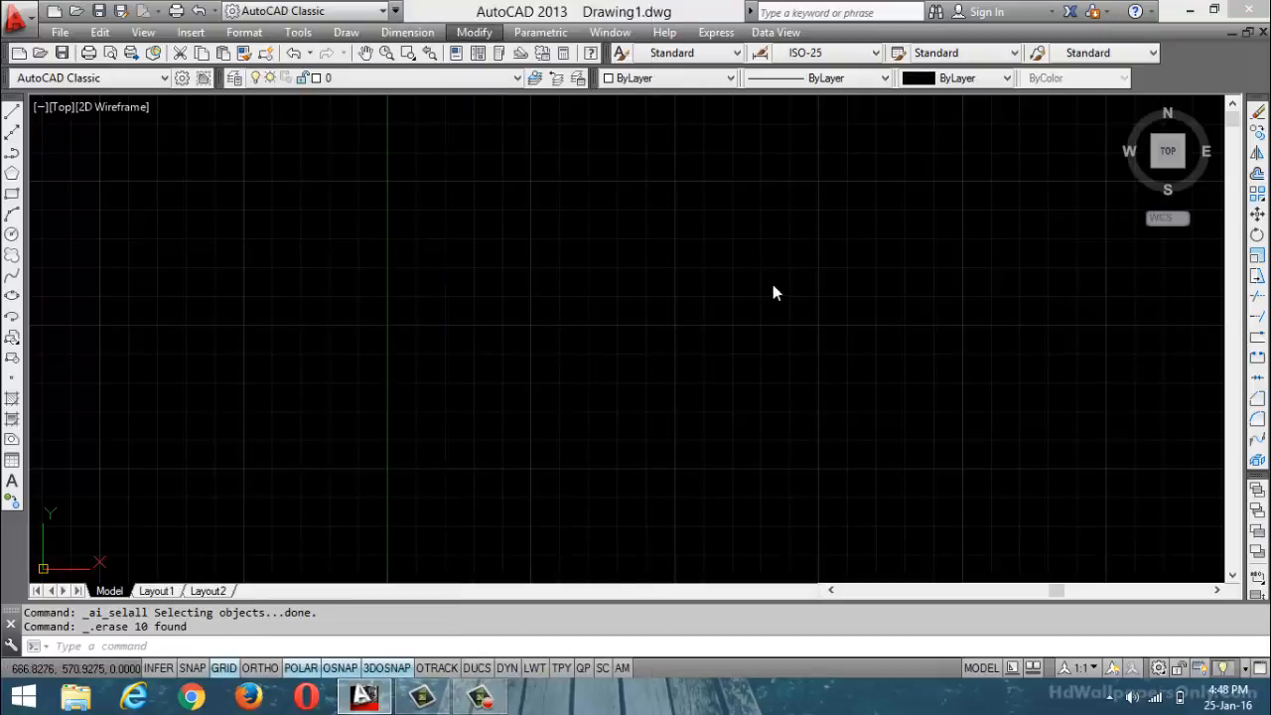
# - Draw a three-point arc rising from the lower left and flattening out at its upper-right end
pyautogui.click(12, 213)
pyautogui.click(200, 365)
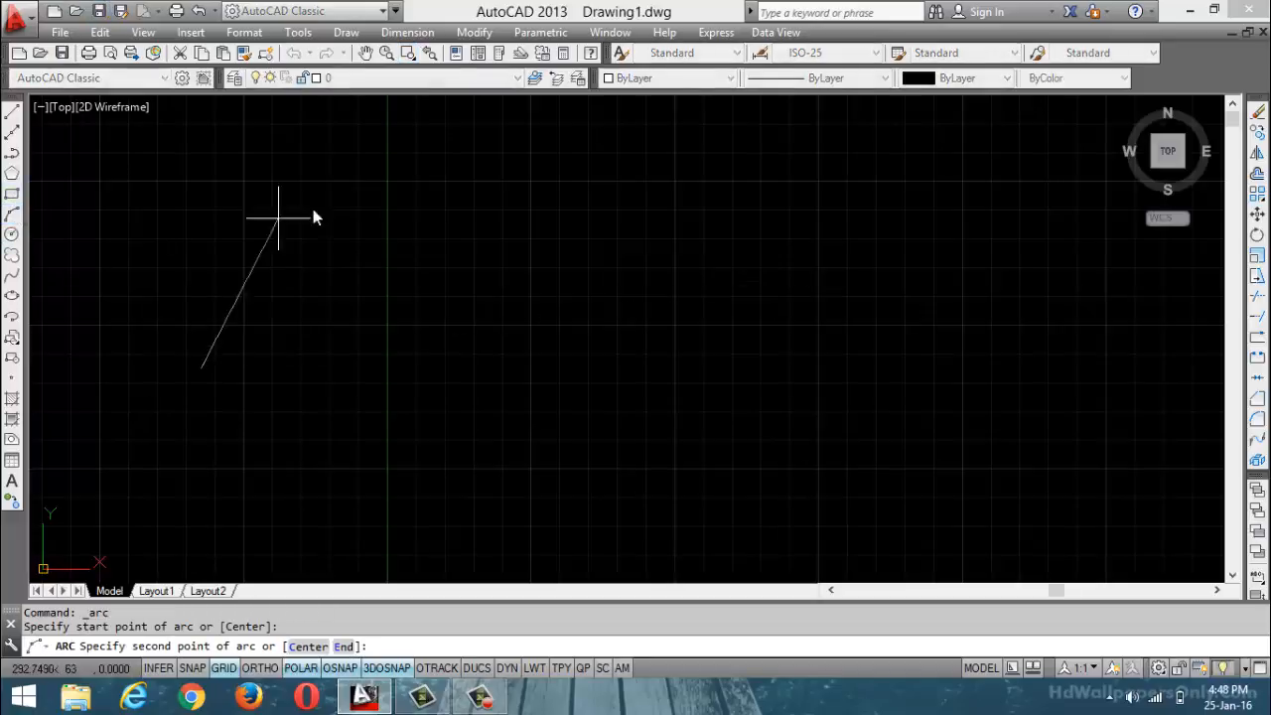
pyautogui.click(476, 192)
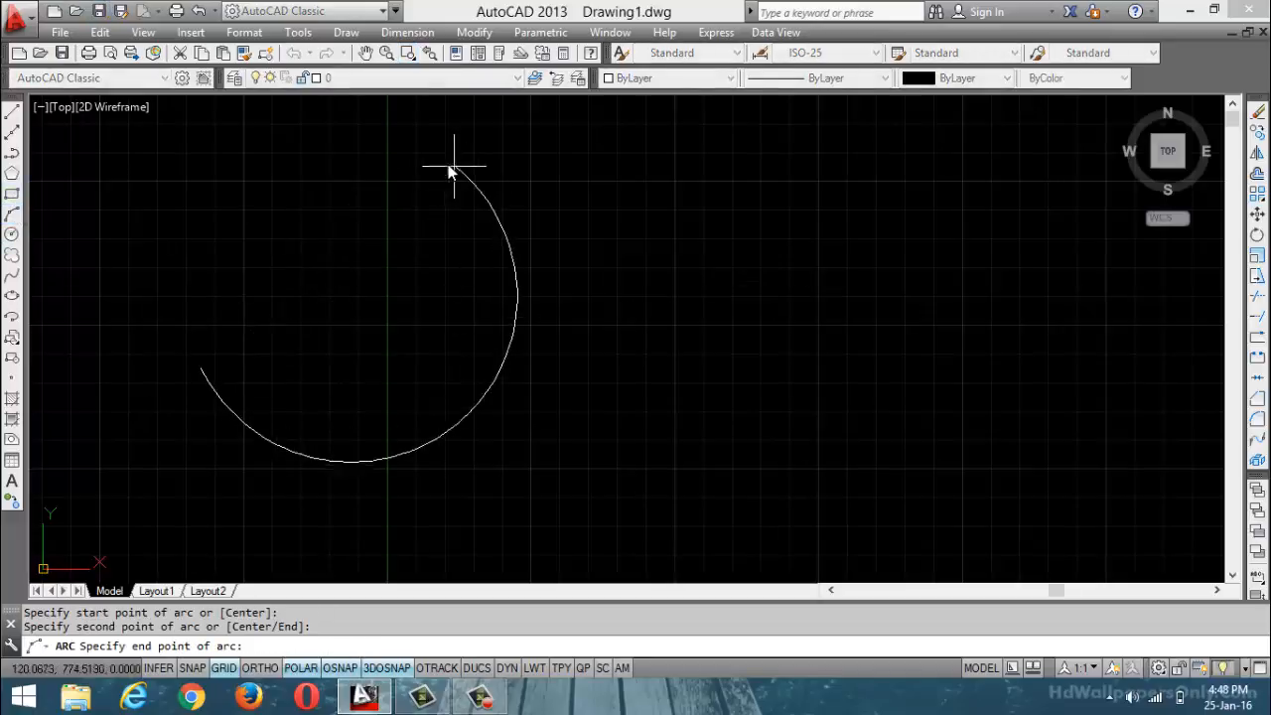
pyautogui.click(573, 184)
pyautogui.press('Escape')
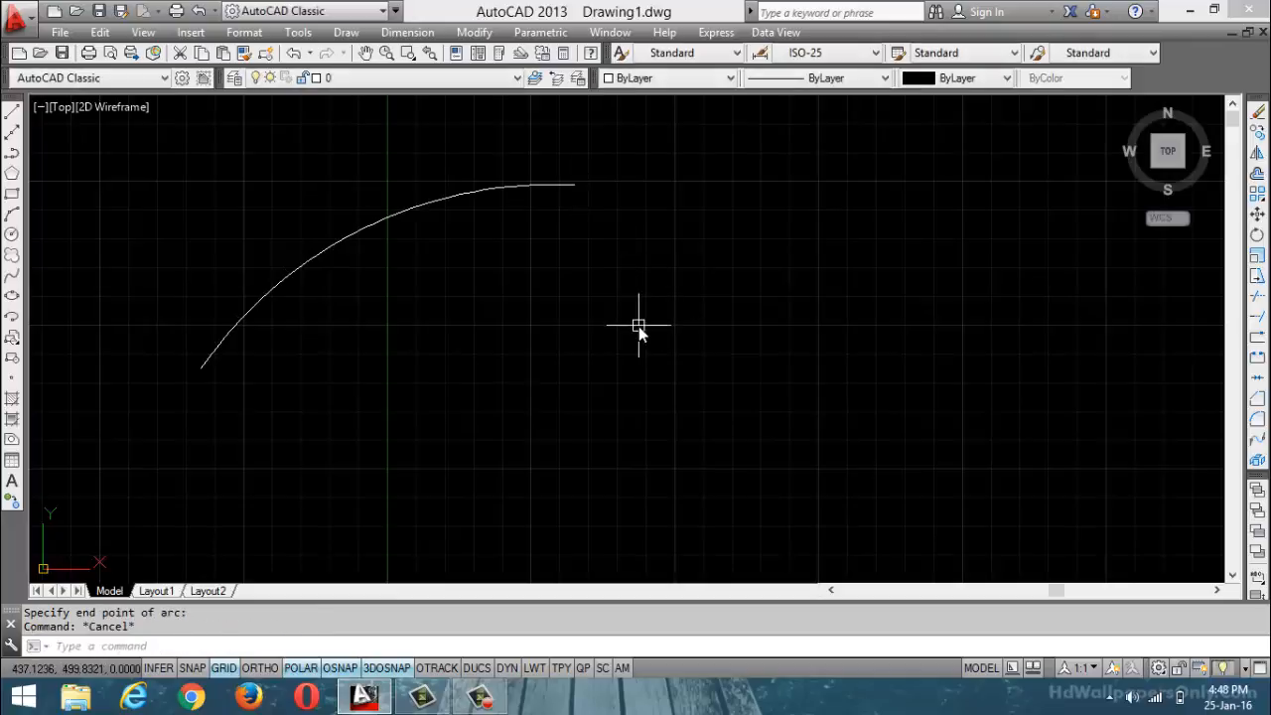
# - Copy the arc from its lower-left endpoint, placing four copies to its right and two below it
pyautogui.write('CO')
pyautogui.press('Return')
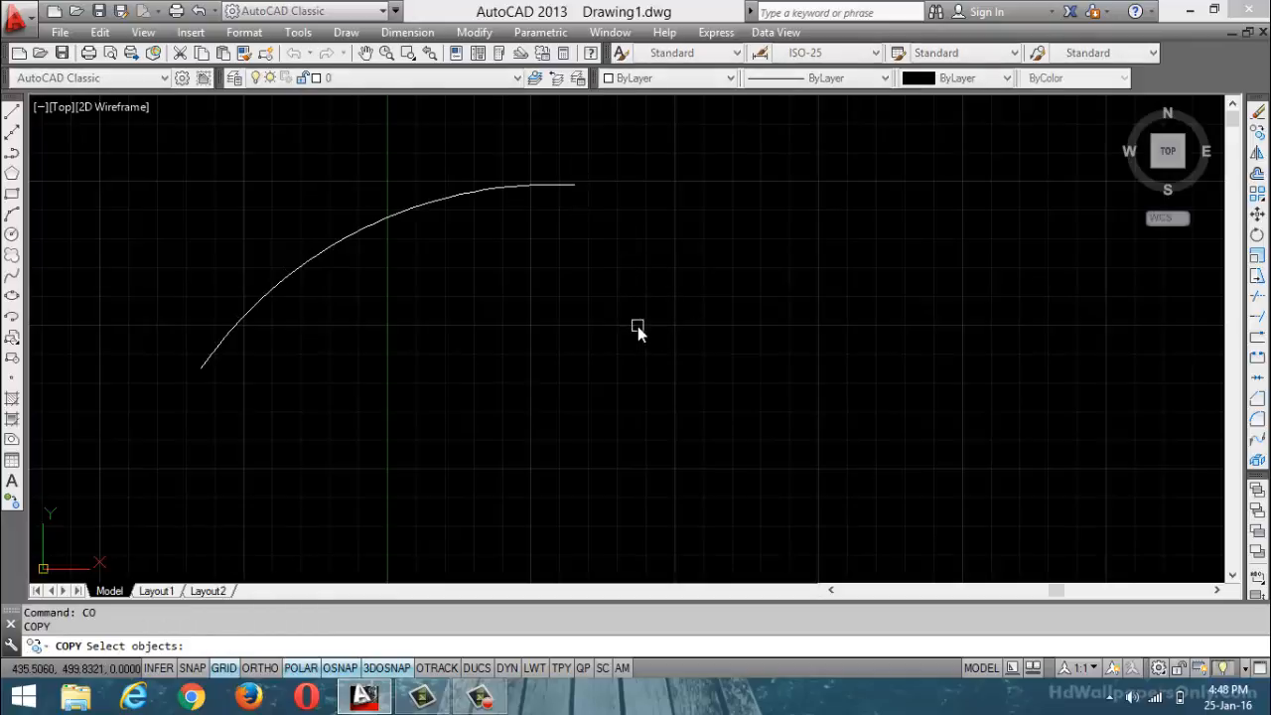
pyautogui.click(308, 260)
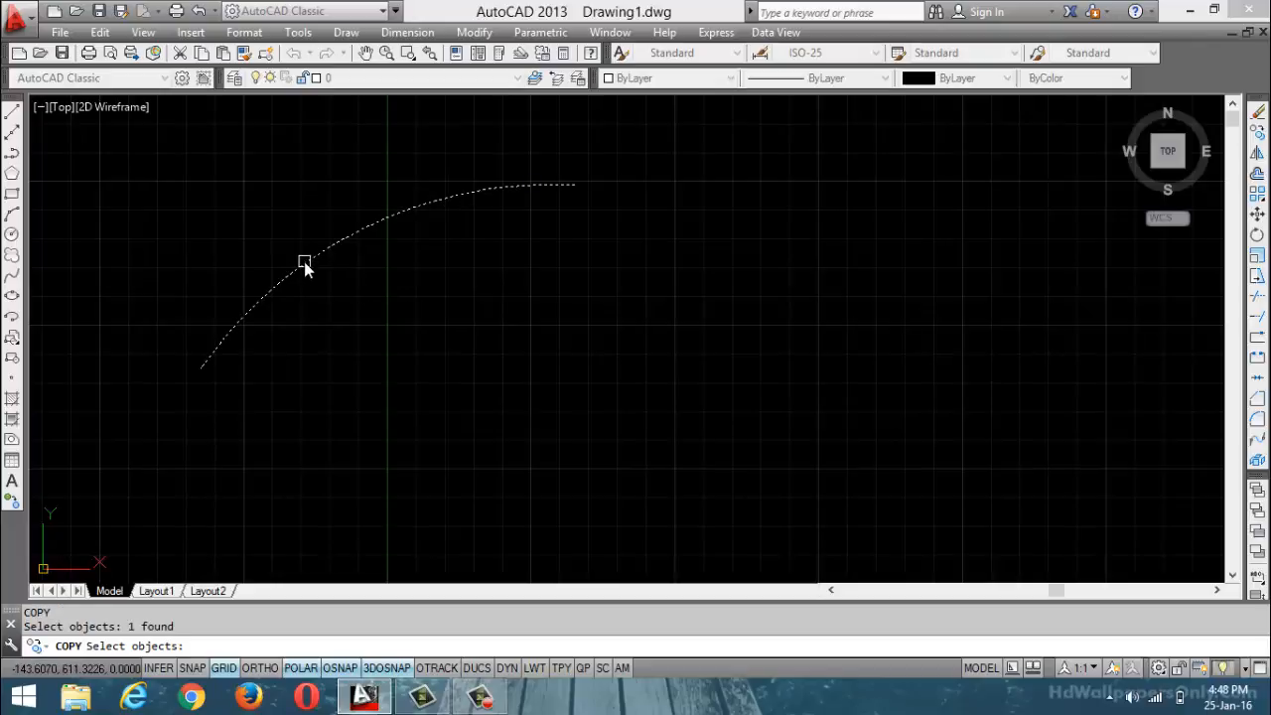
pyautogui.press('Return')
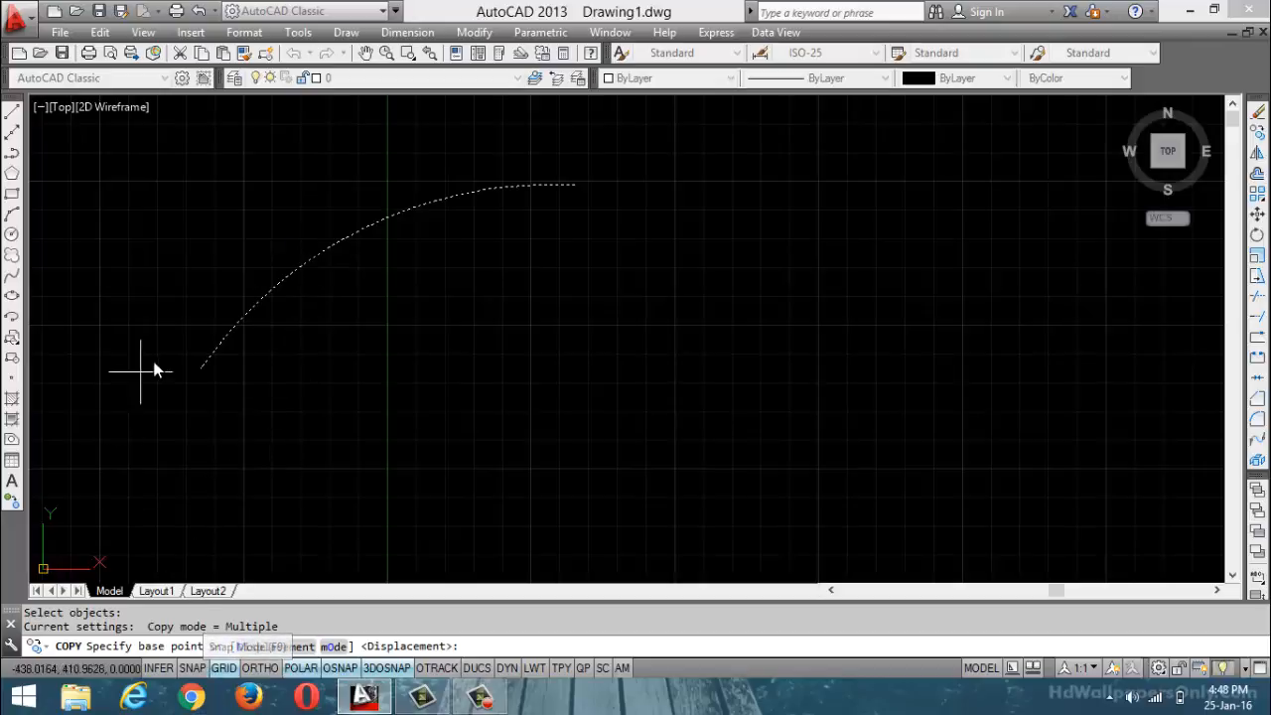
pyautogui.click(204, 369)
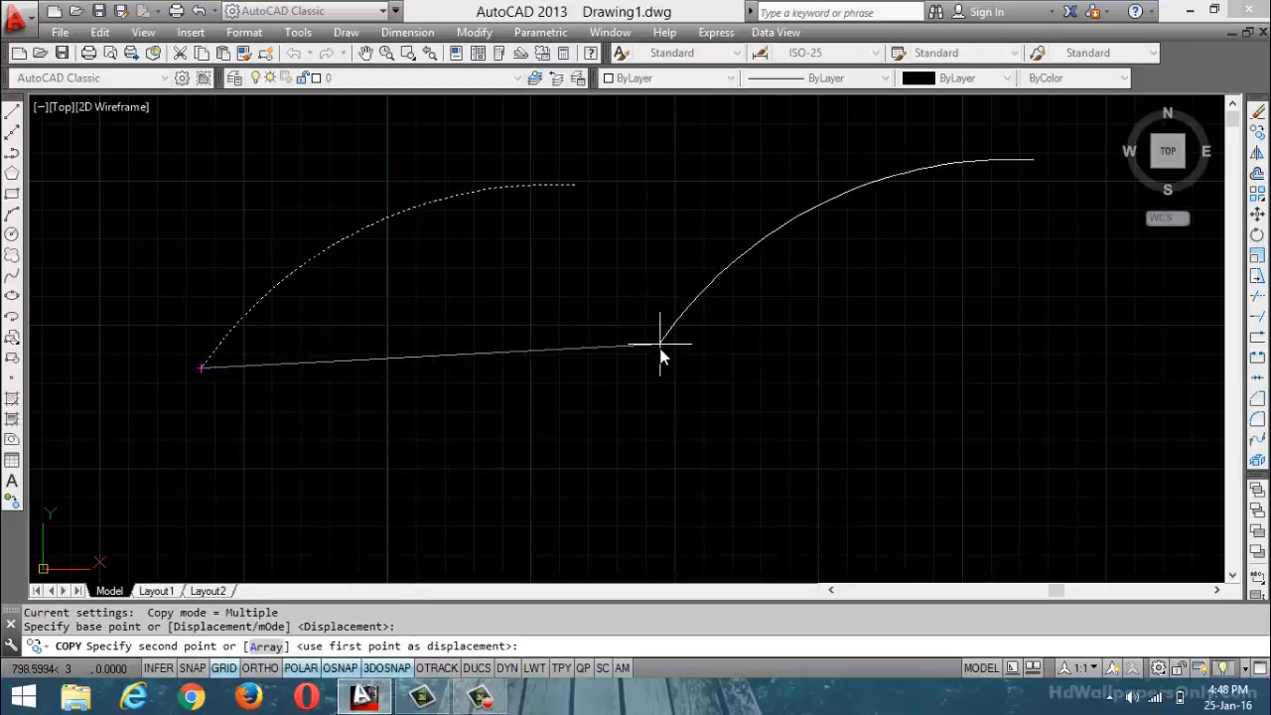
pyautogui.click(660, 348)
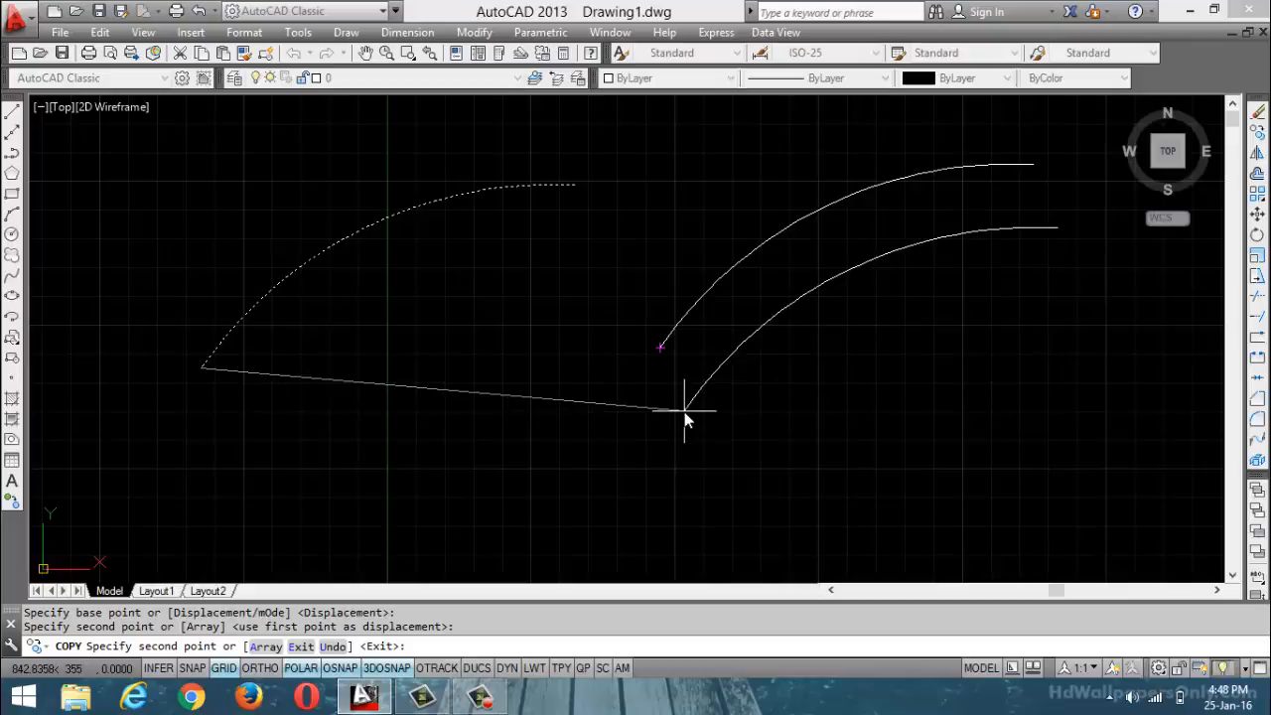
pyautogui.click(684, 410)
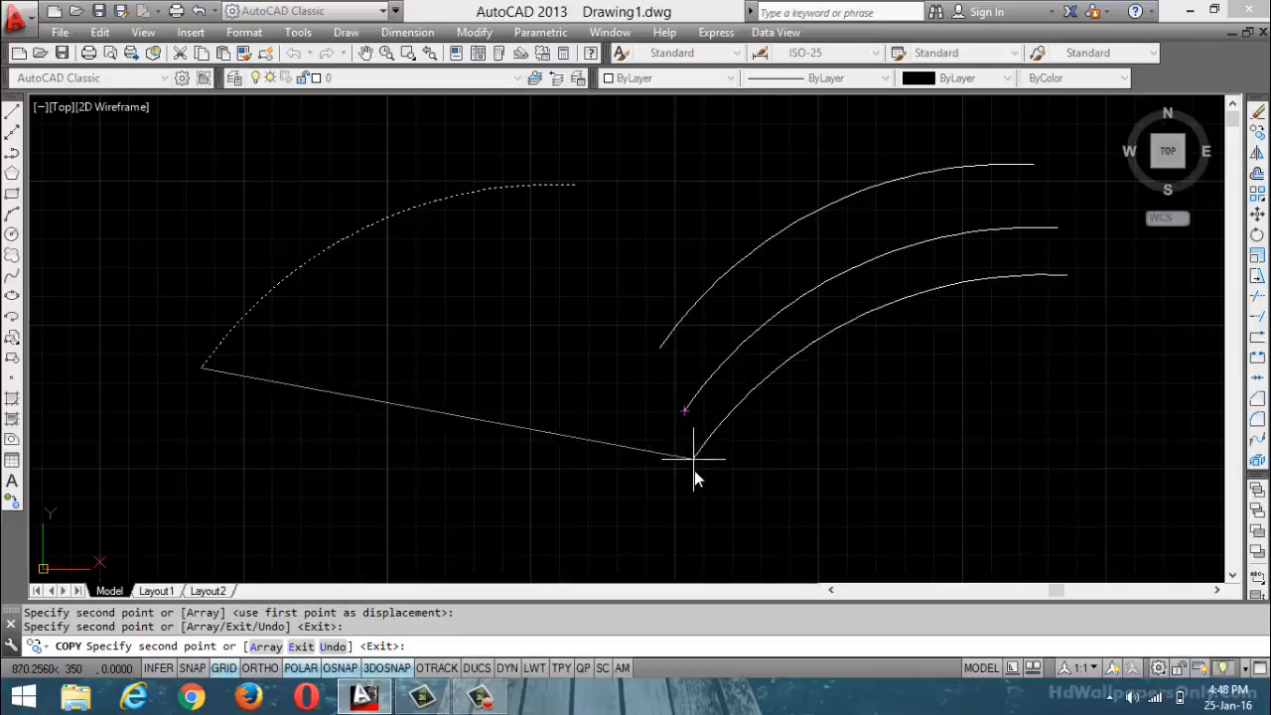
pyautogui.click(695, 500)
pyautogui.click(786, 543)
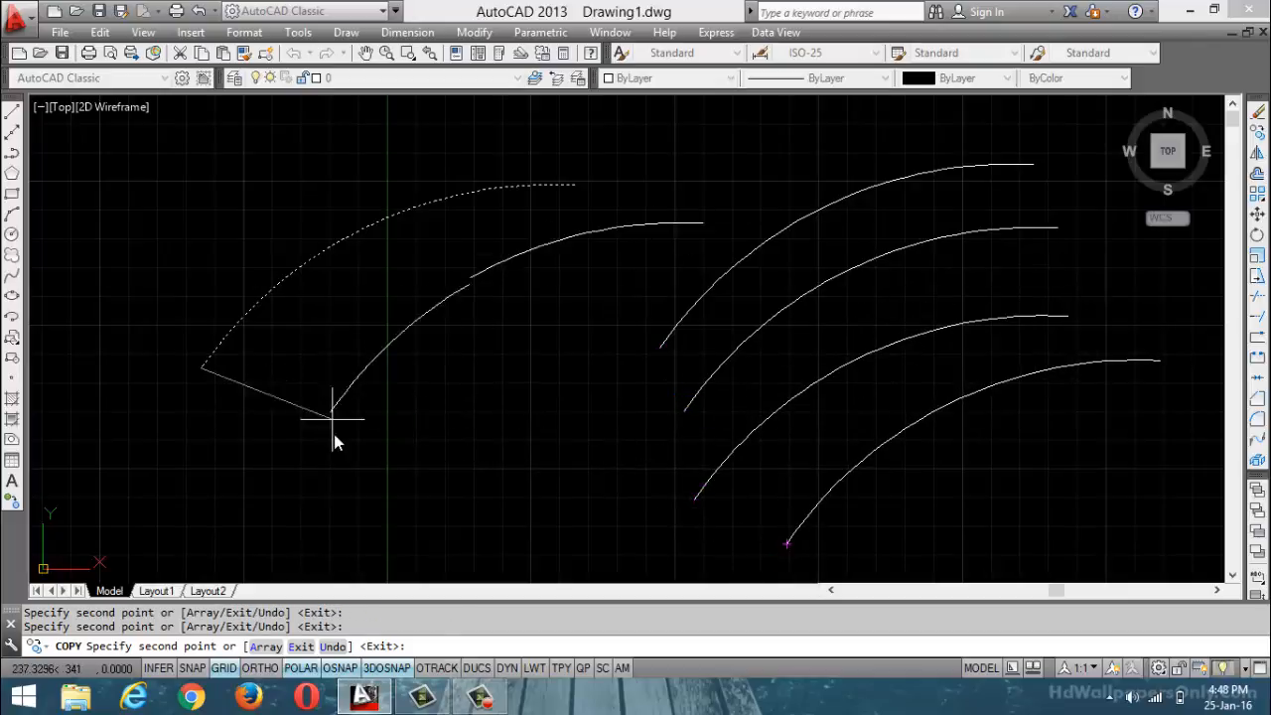
pyautogui.click(335, 437)
pyautogui.click(380, 516)
pyautogui.press('Escape')
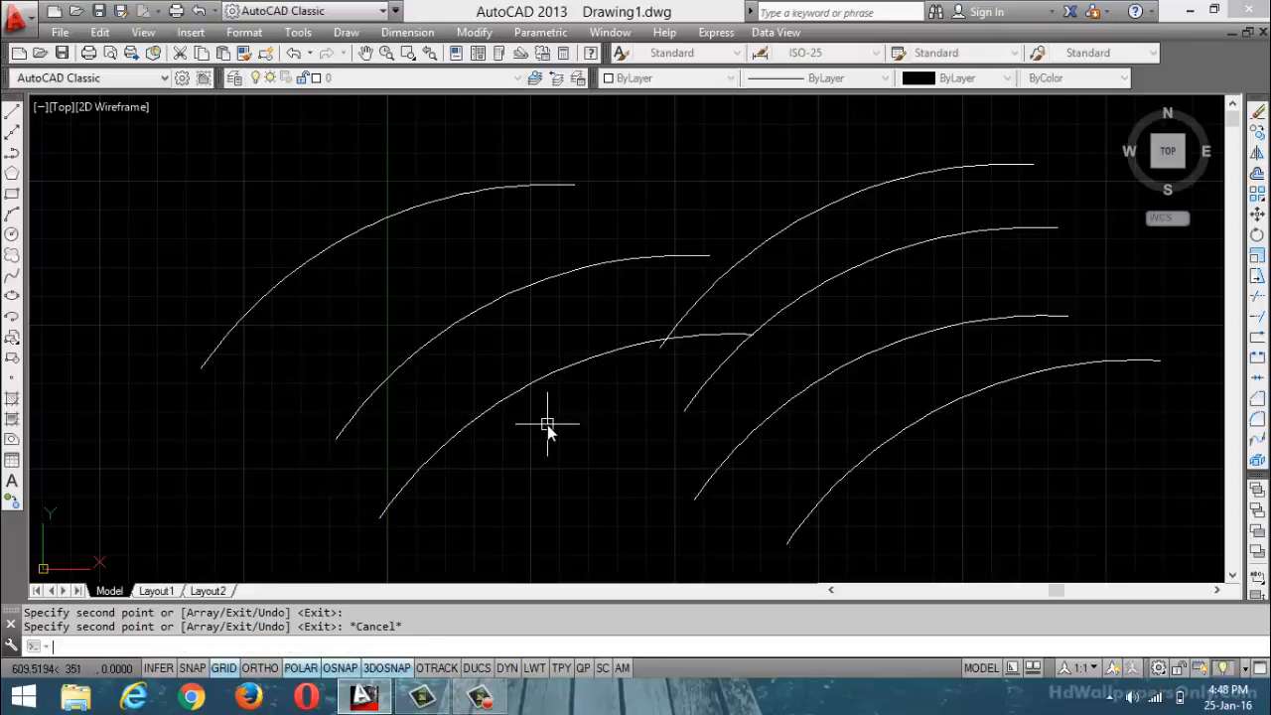
# - Undo the earlier arc copies and copy the arc once in Single mode from its lower-left endpoint, placing it below and right of the original
pyautogui.hotkey('ctrl', 'z')
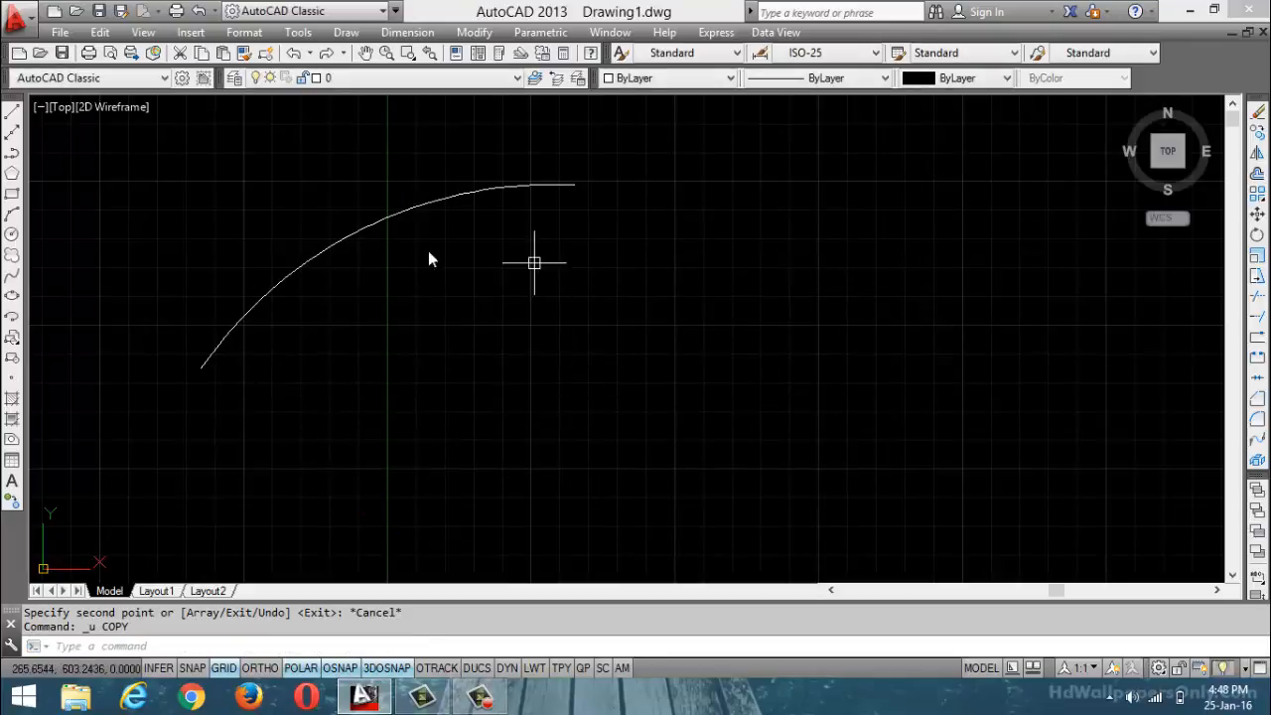
pyautogui.write('CO')
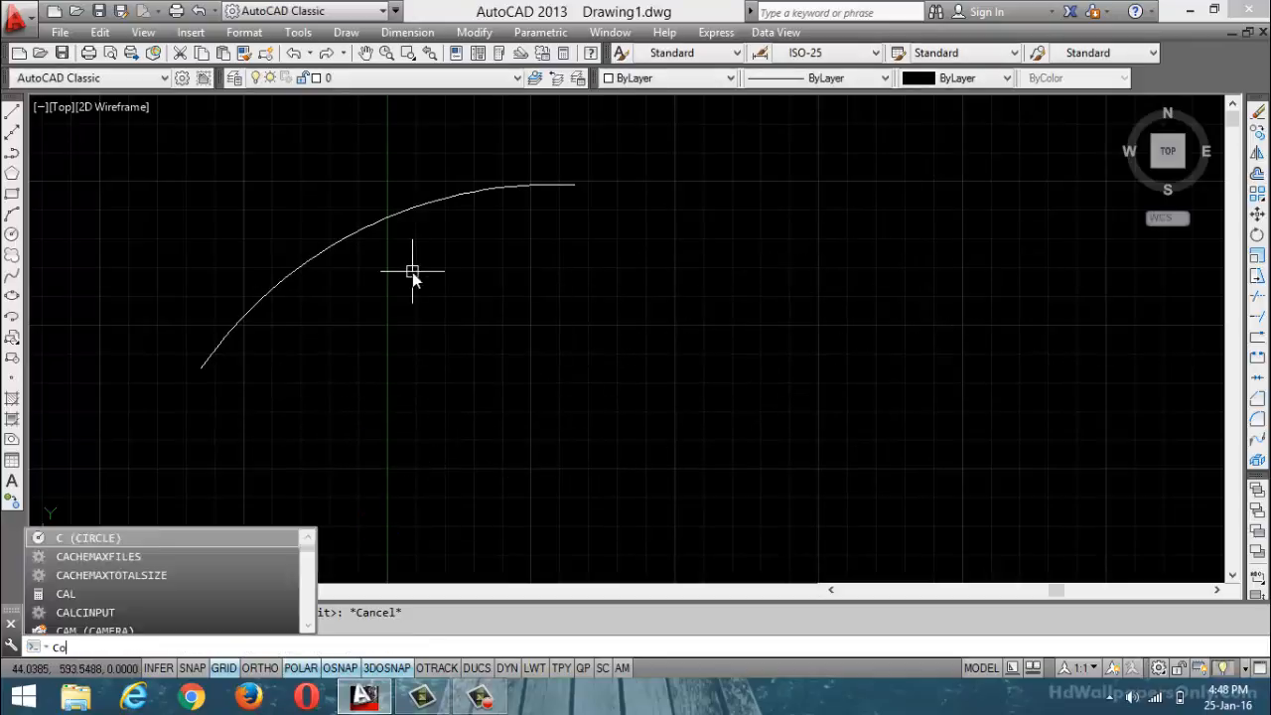
pyautogui.press('Return')
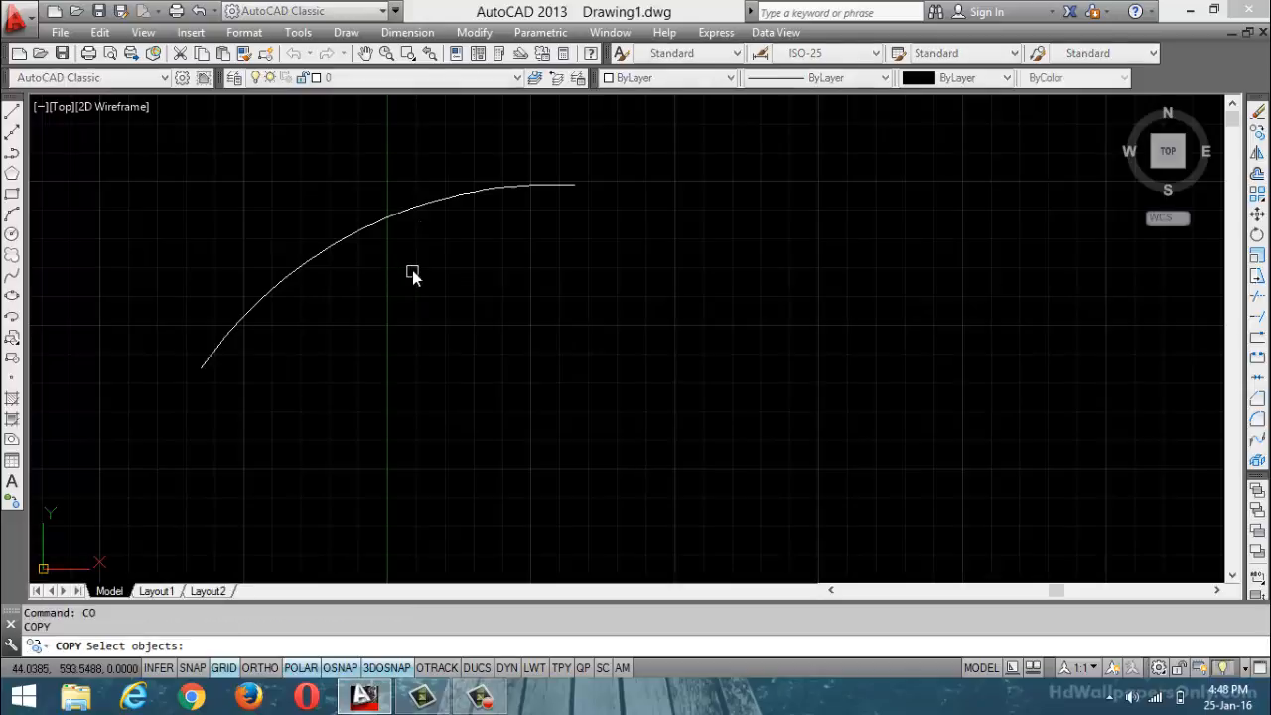
pyautogui.click(278, 281)
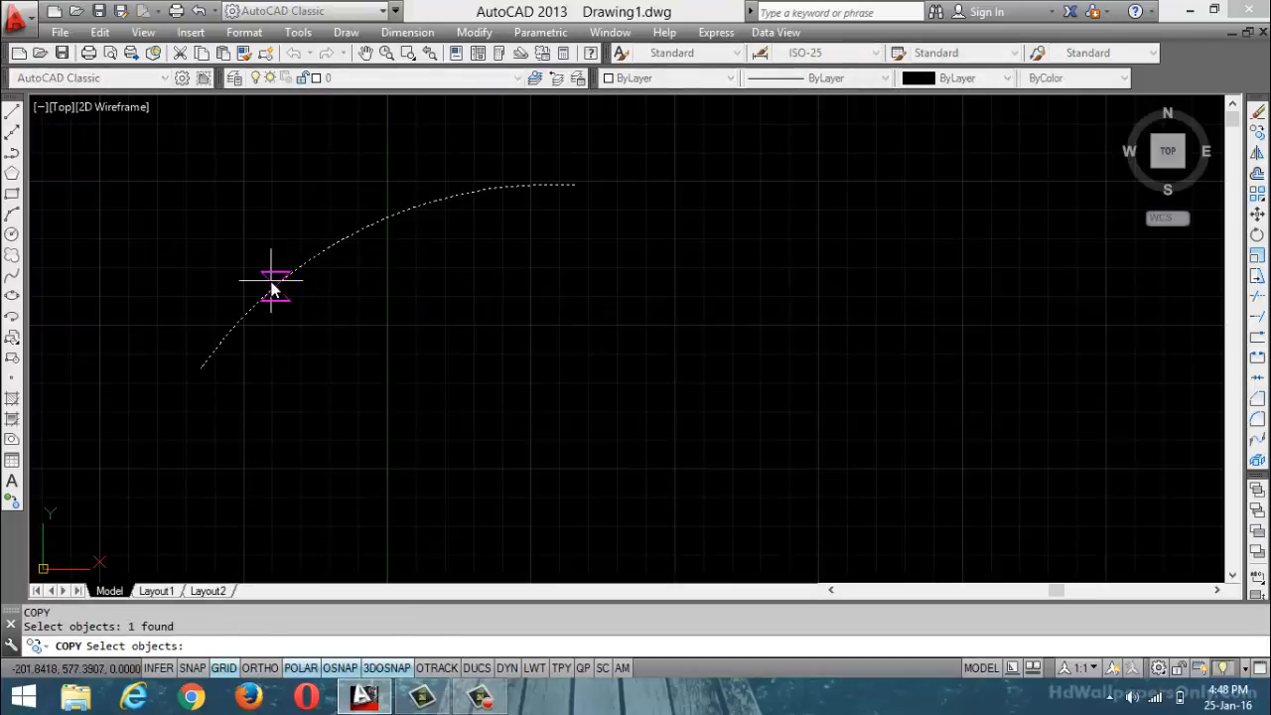
pyautogui.press('Return')
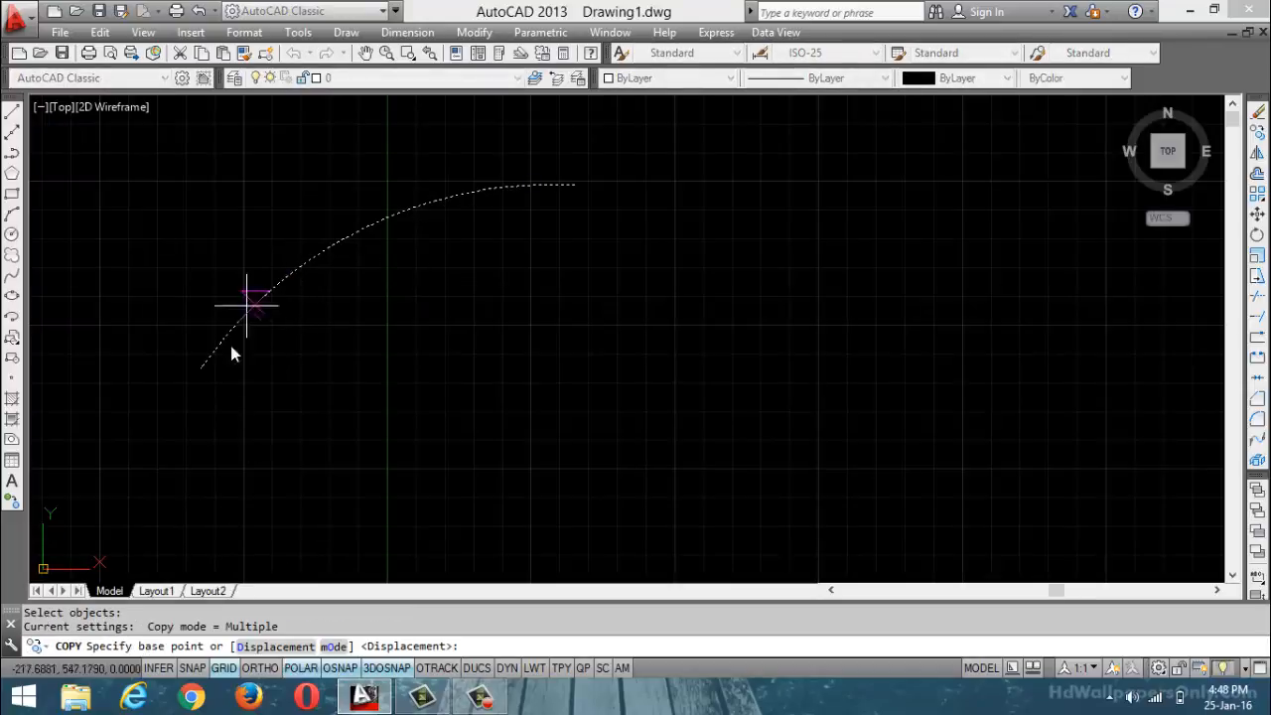
pyautogui.click(333, 647)
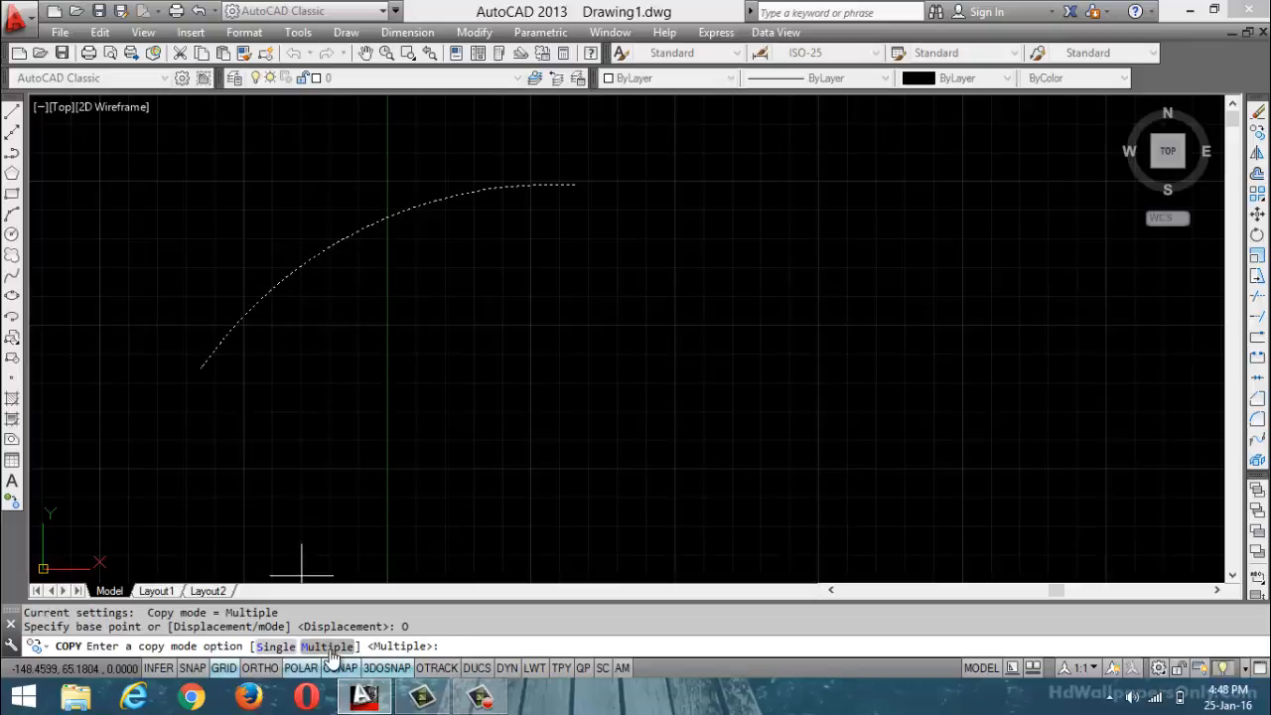
pyautogui.click(276, 646)
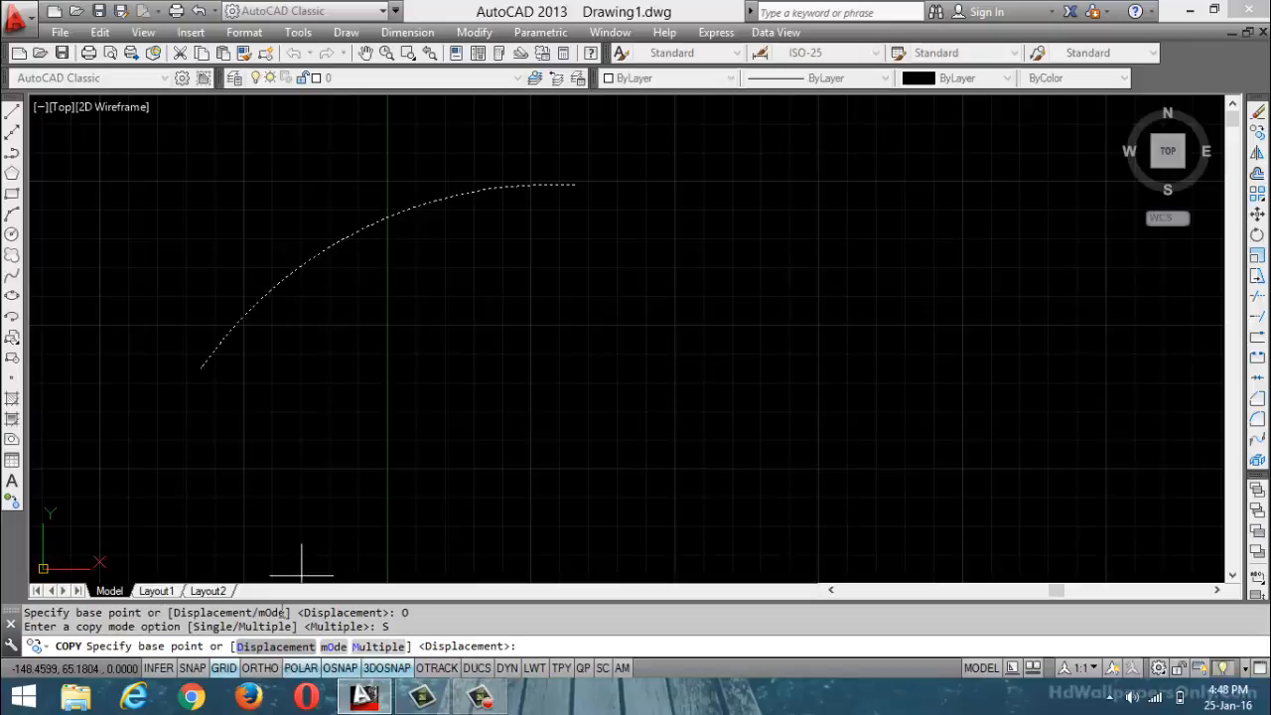
pyautogui.click(201, 369)
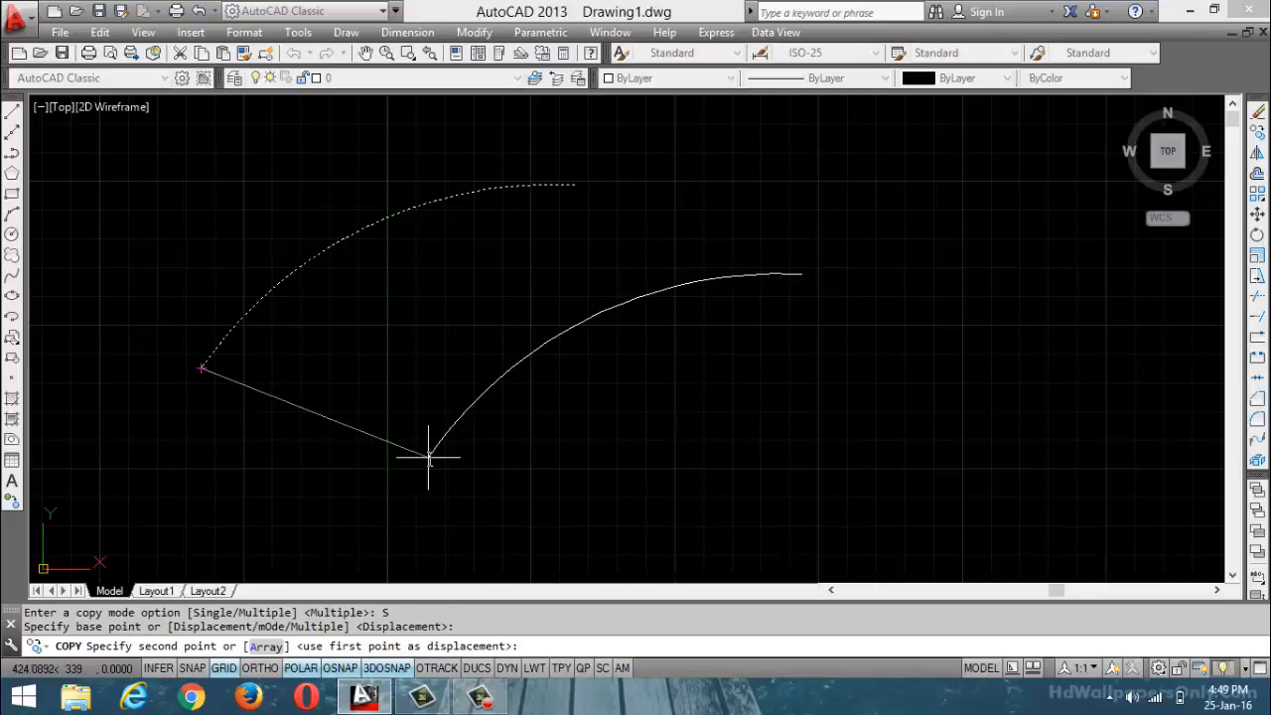
pyautogui.click(429, 457)
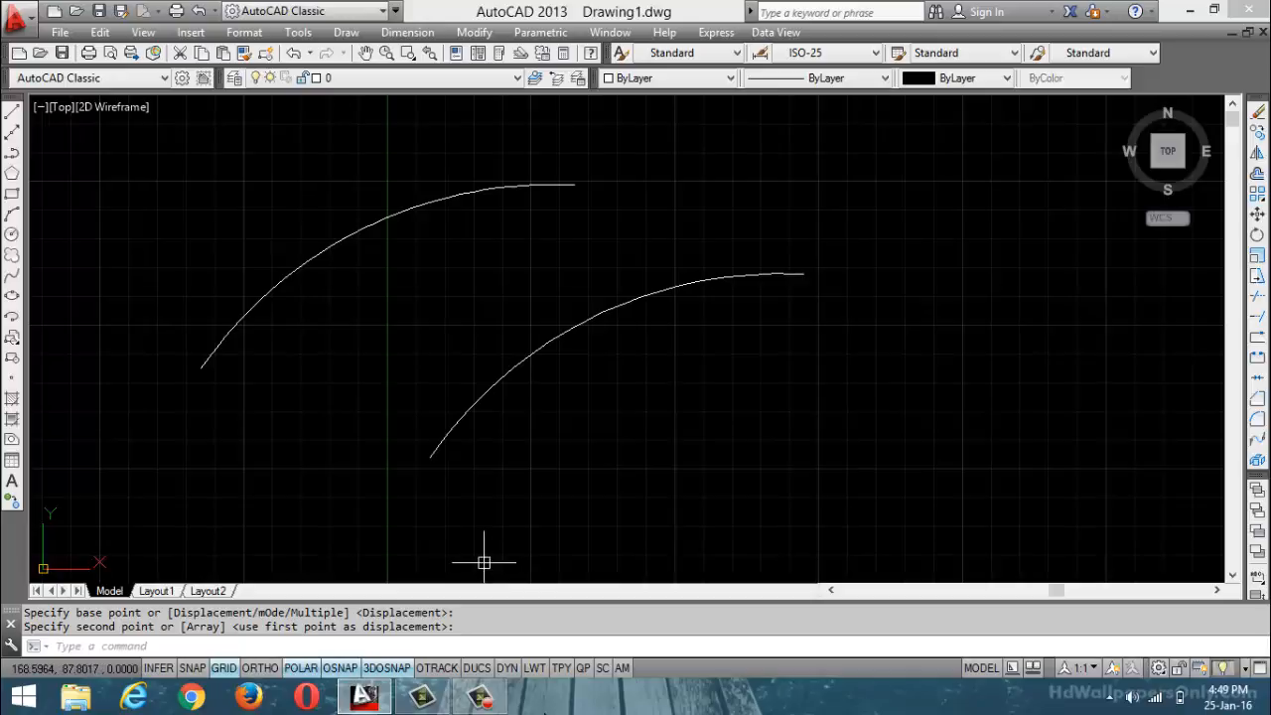
# - Copy the original arc from its lower-left endpoint 1000 units horizontally to the right
pyautogui.write('co')
pyautogui.press('Return')
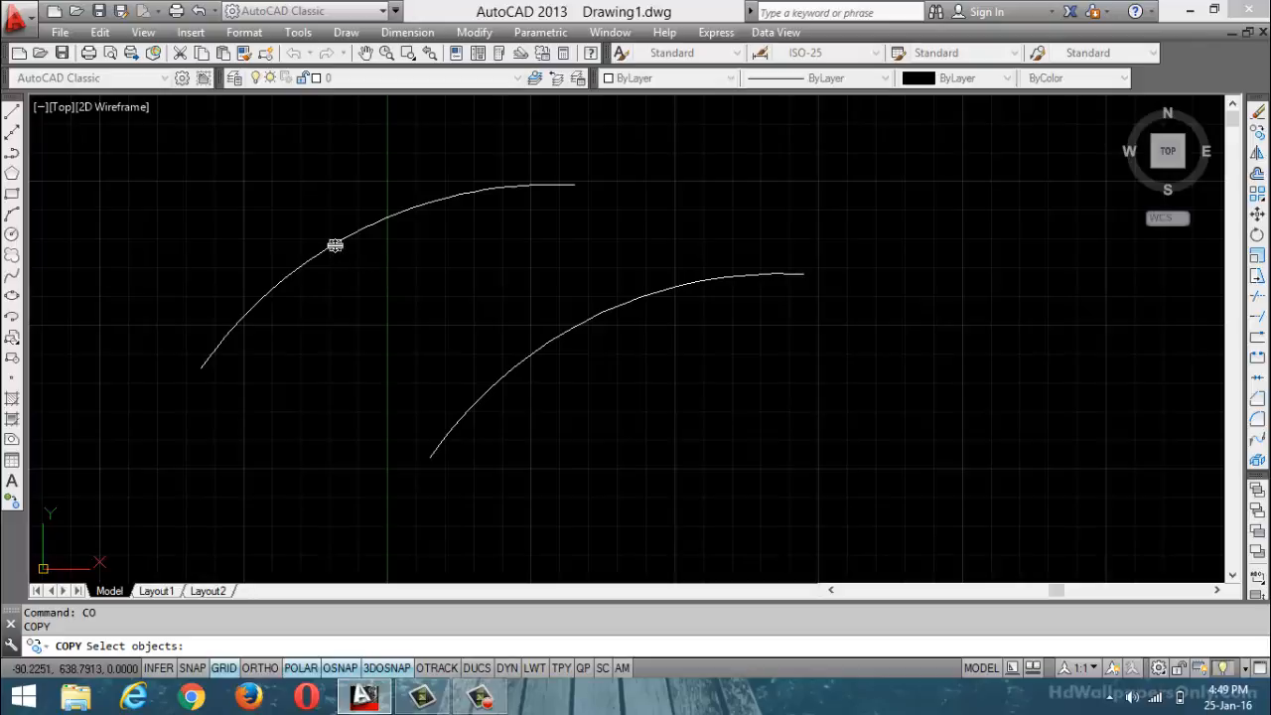
pyautogui.click(335, 245)
pyautogui.press('Return')
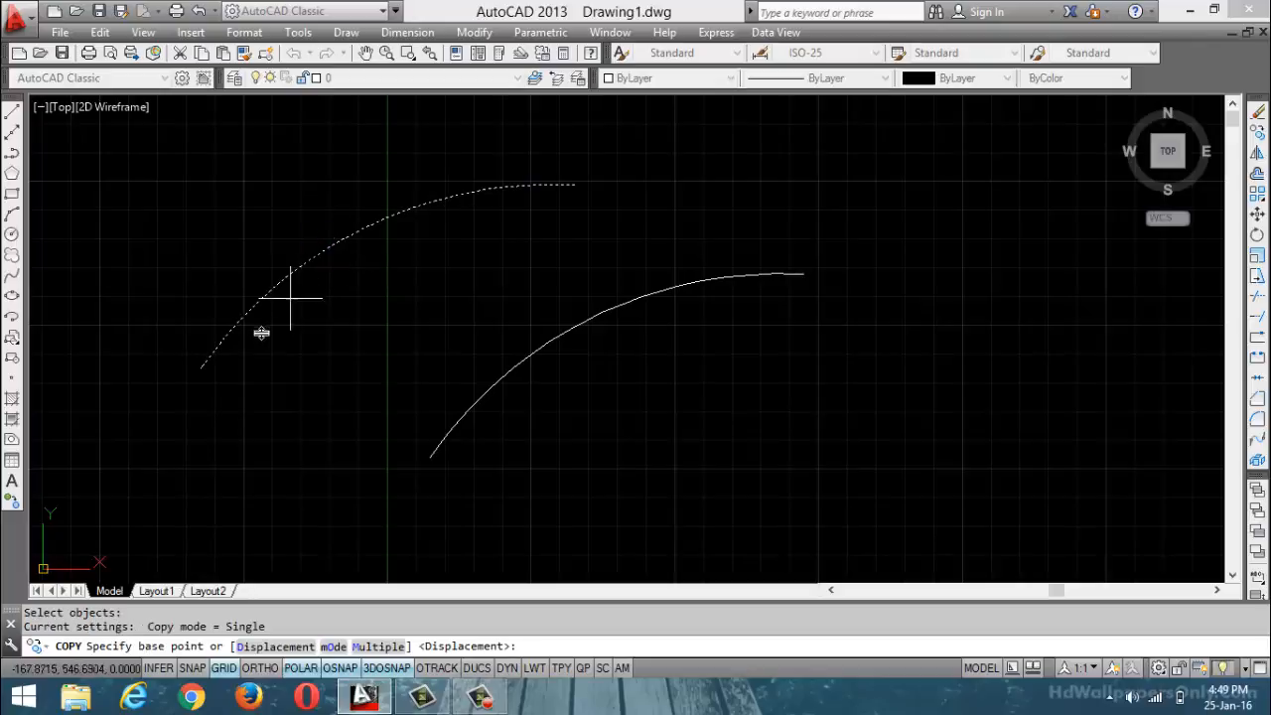
pyautogui.click(200, 367)
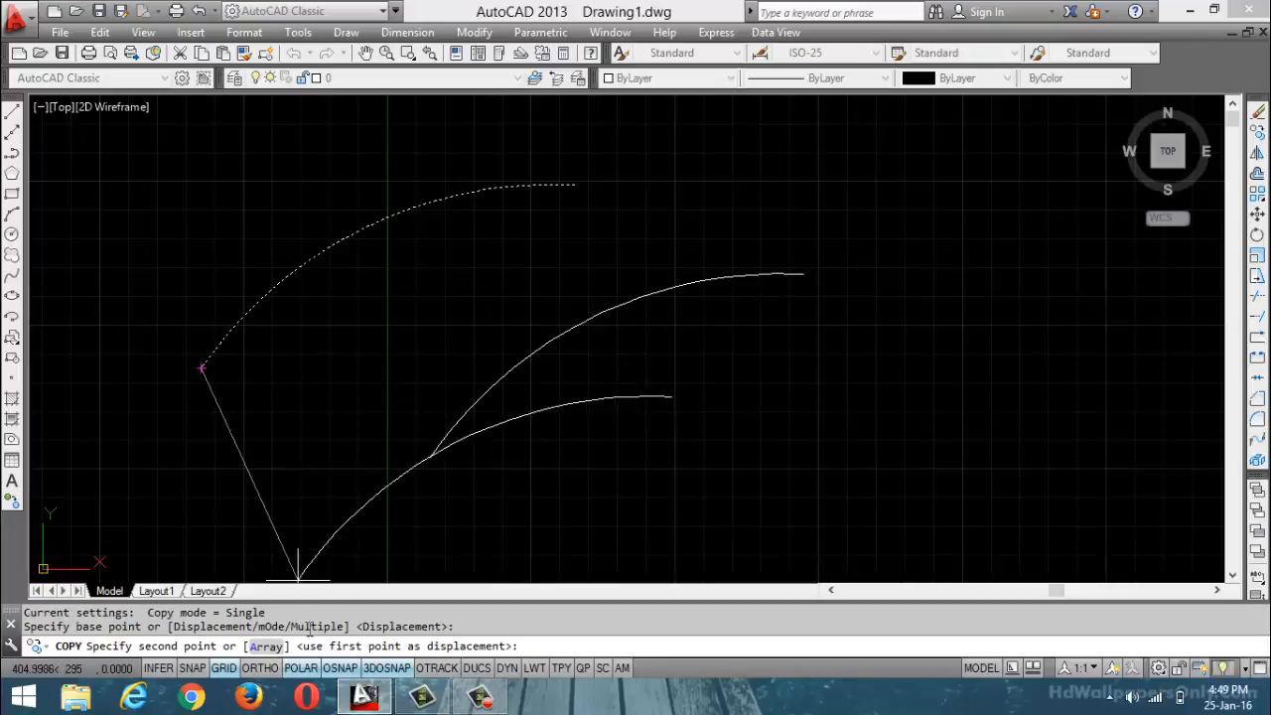
pyautogui.scroll(-2, 368, 456)
pyautogui.scroll(-1, 367, 456)
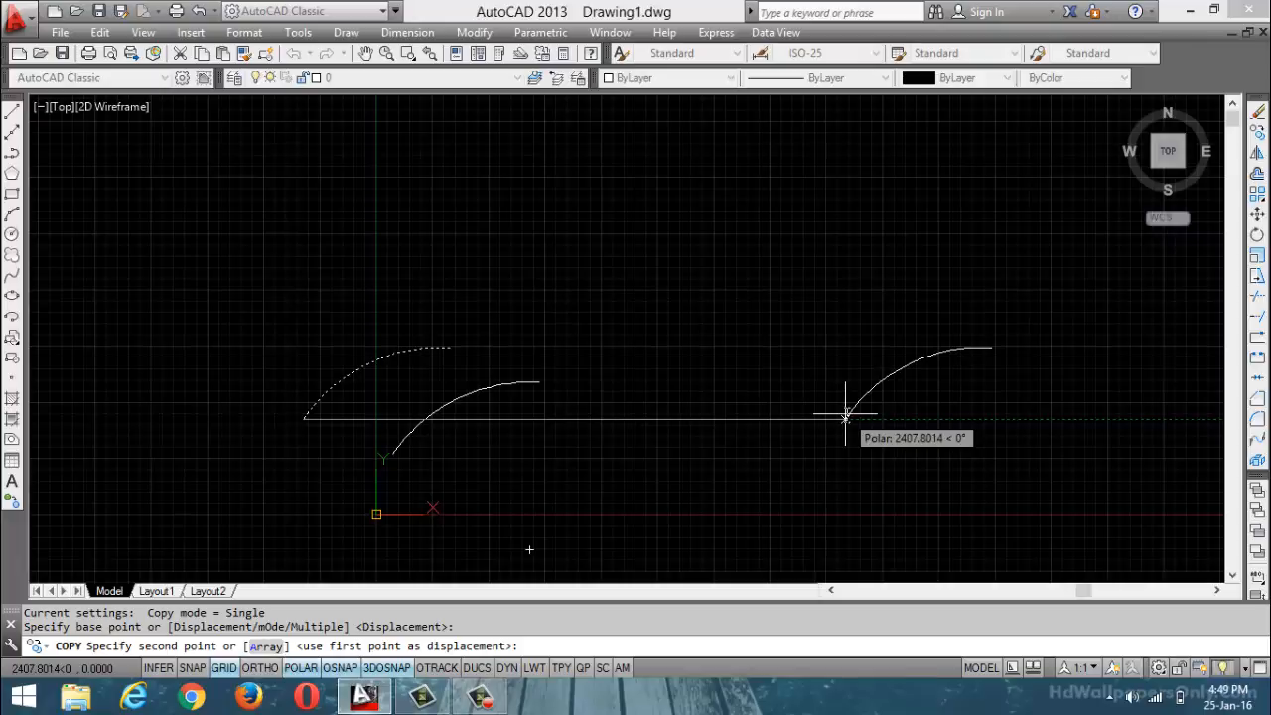
pyautogui.write('1000')
pyautogui.press('Return')
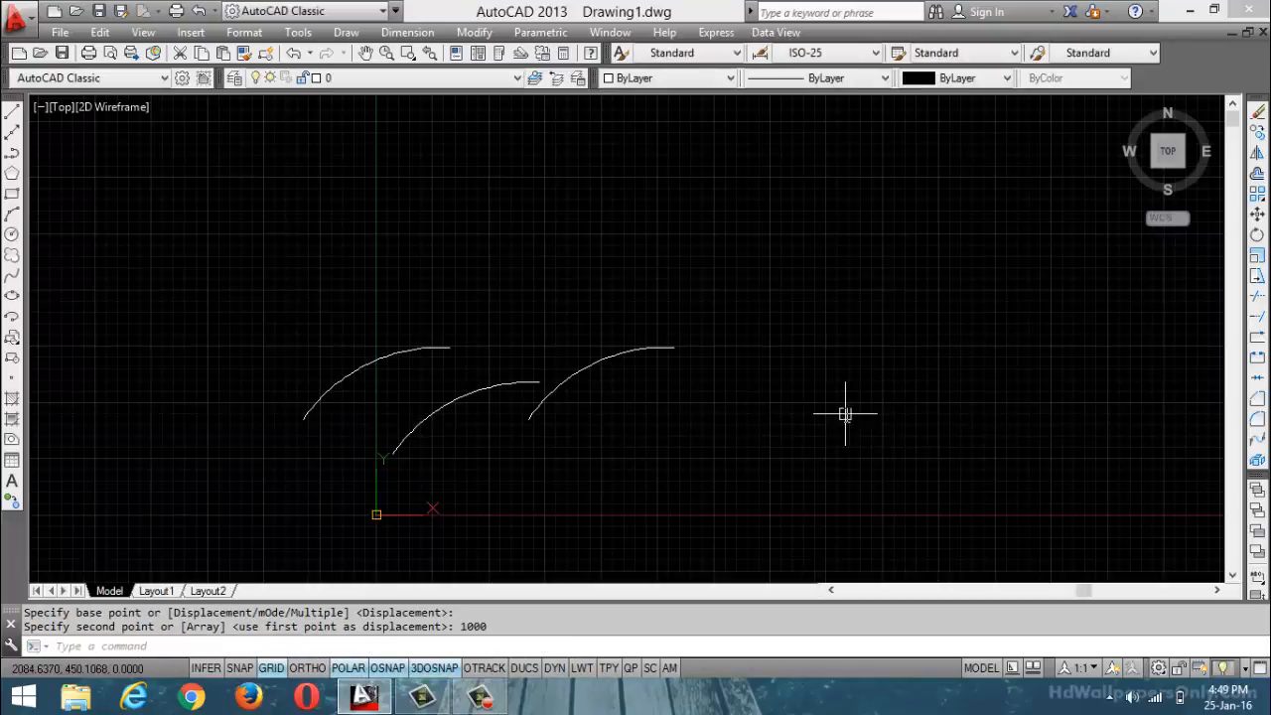
pyautogui.write('co')
pyautogui.press('Return')
pyautogui.press('Escape')
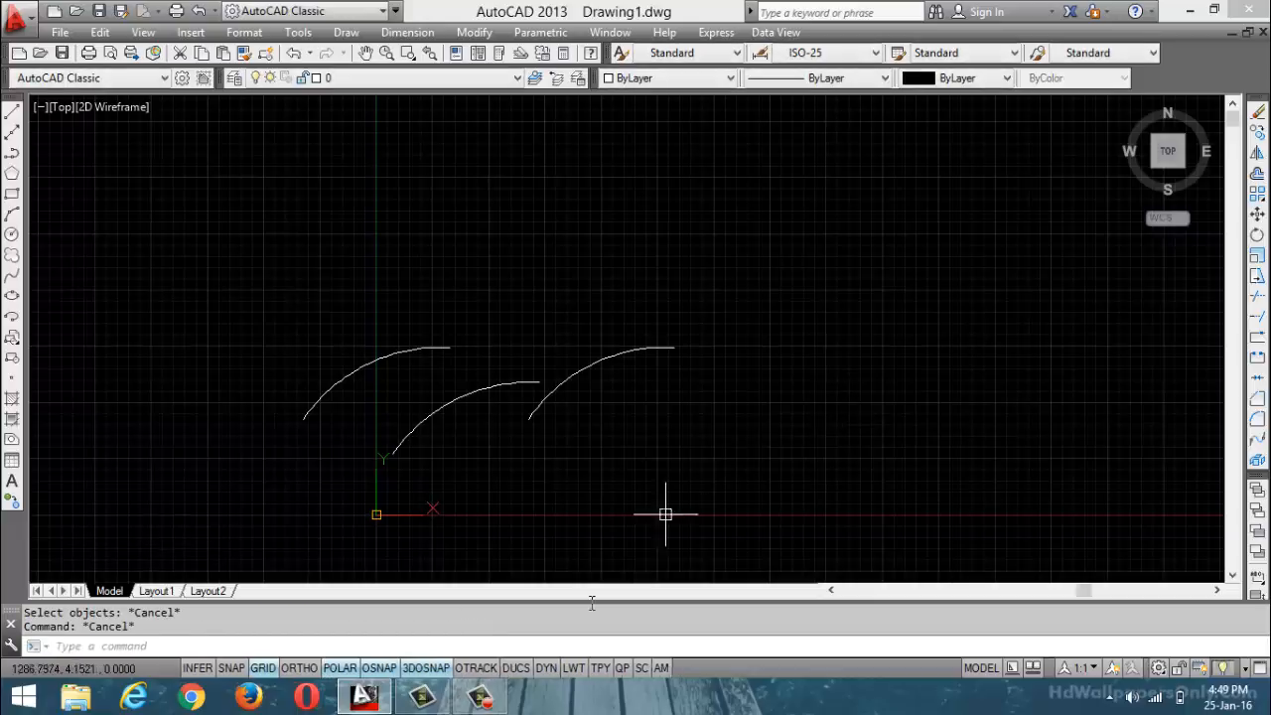
# - Set the polar tracking angle increment to 30 degrees
pyautogui.rightClick(343, 667)
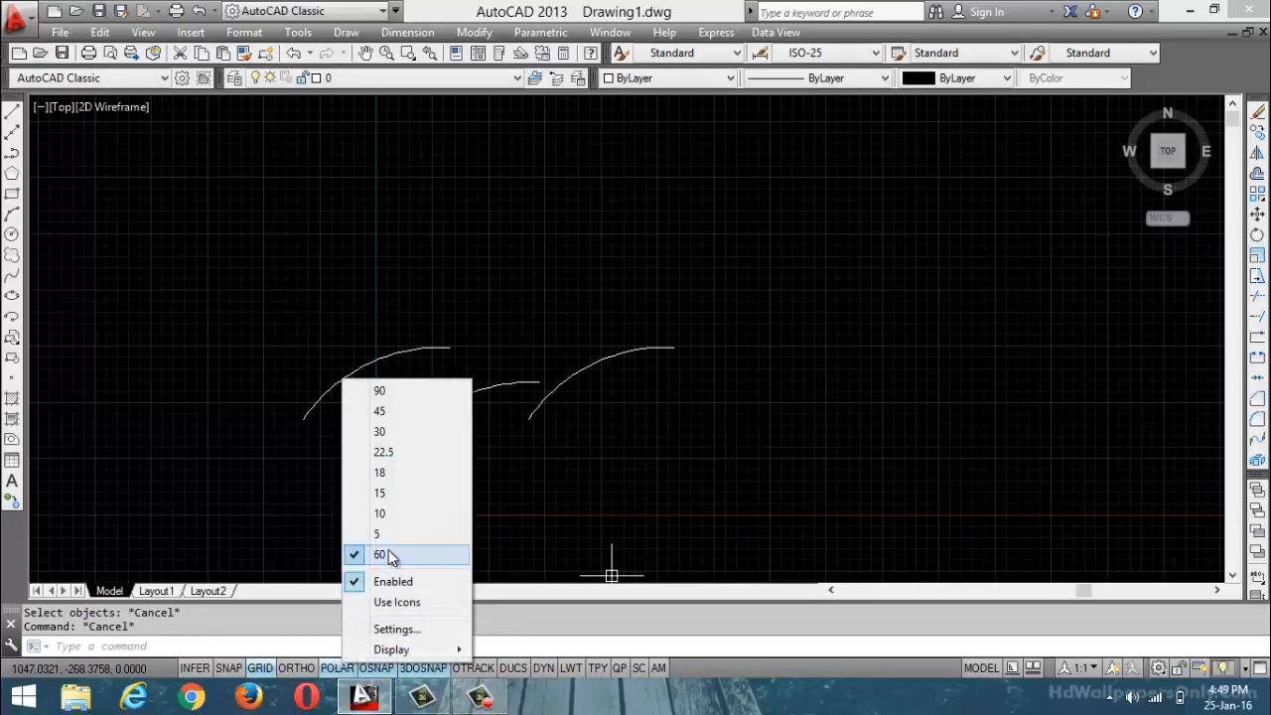
pyautogui.click(391, 430)
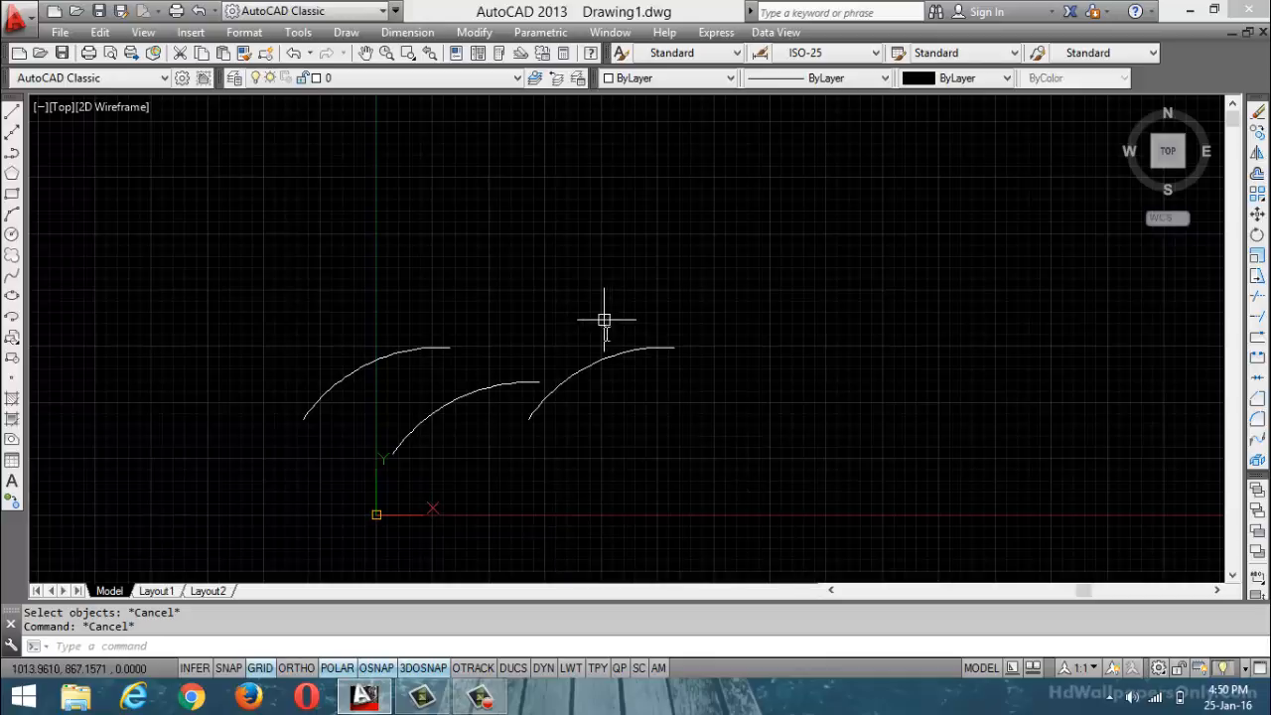
# - Erase all three arcs from the drawing and undo that erasure
pyautogui.click(607, 355)
pyautogui.click(450, 399)
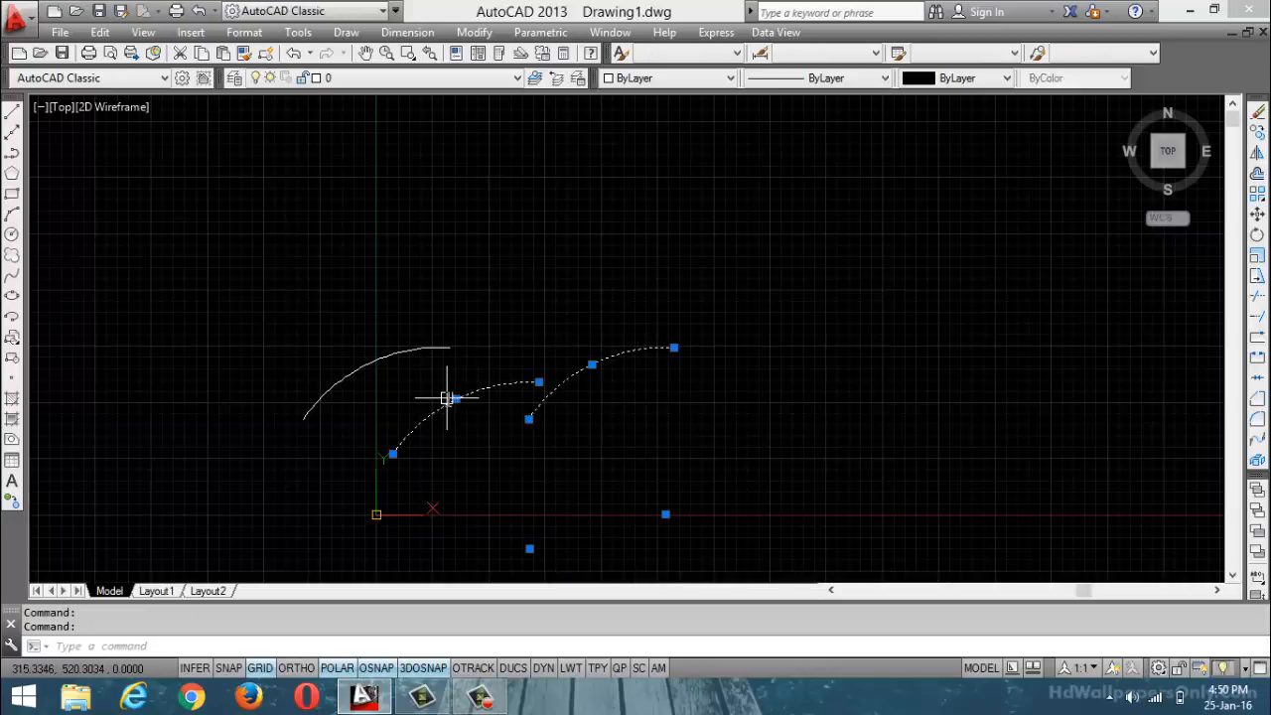
pyautogui.click(387, 353)
pyautogui.press('Delete')
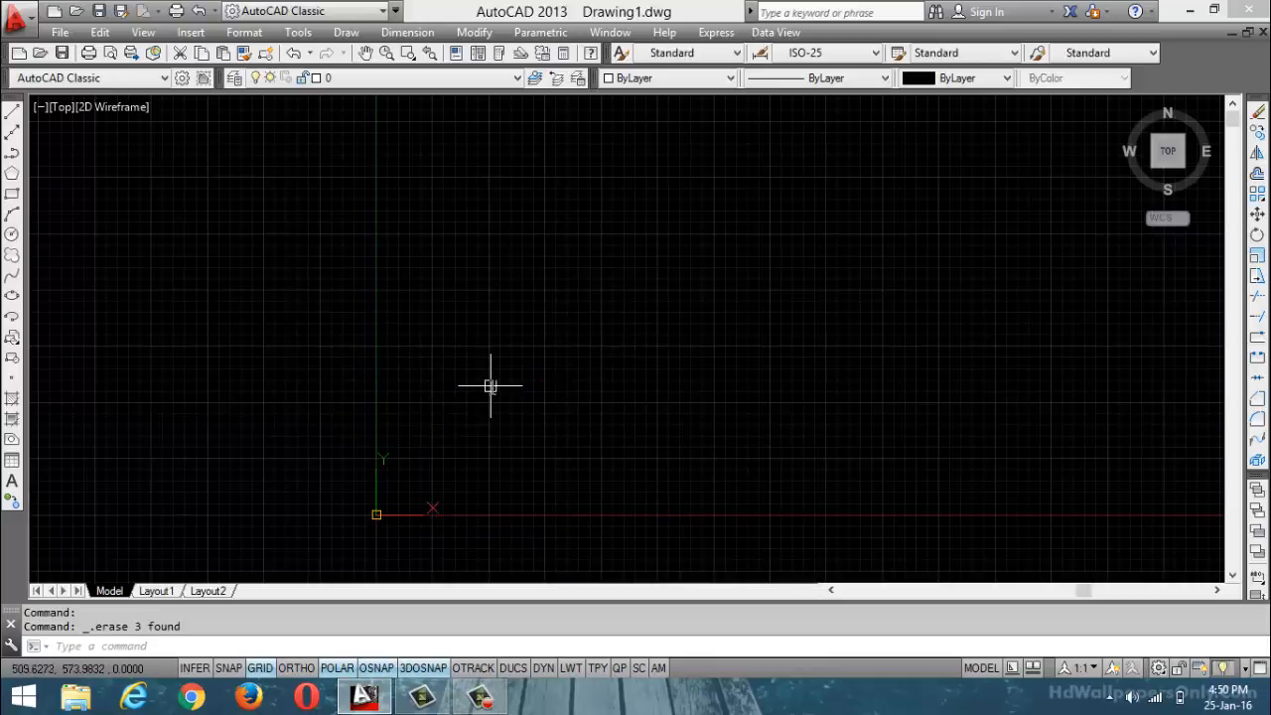
pyautogui.hotkey('ctrl', 'z')
# - Erase the original arc and the lower middle copy, keeping only the rightmost arc
pyautogui.click(388, 357)
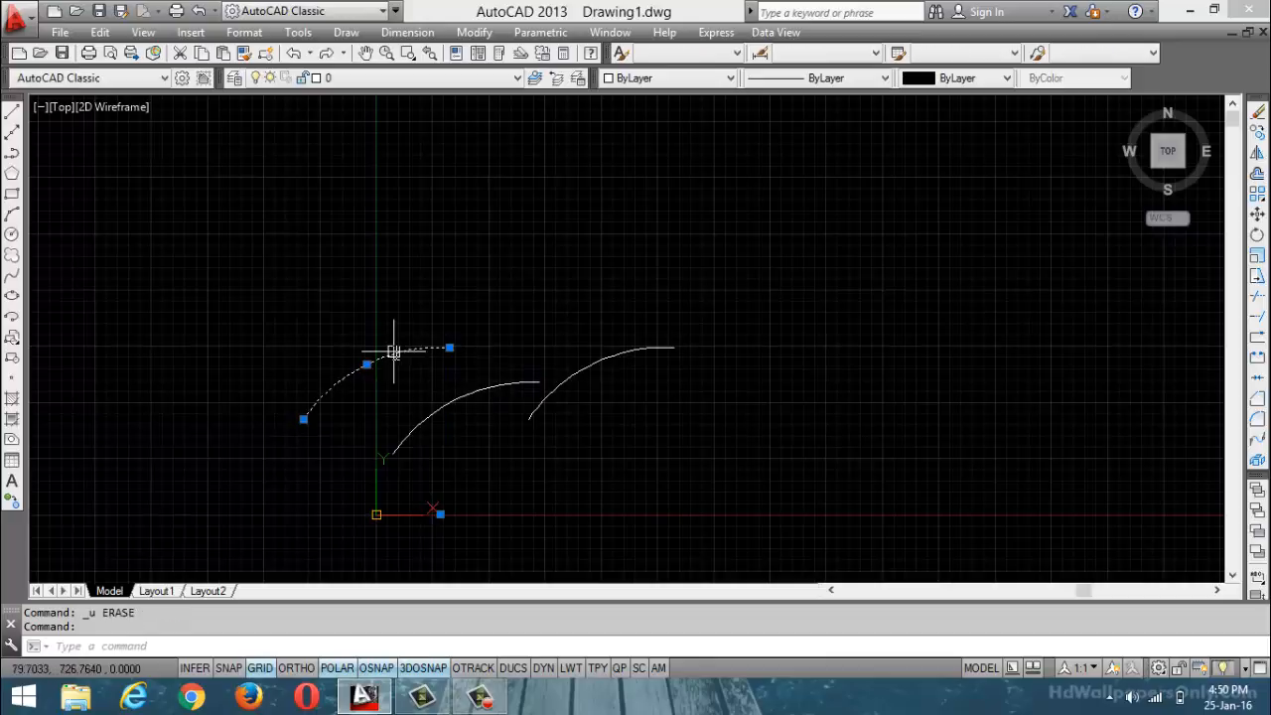
pyautogui.click(437, 401)
pyautogui.click(440, 411)
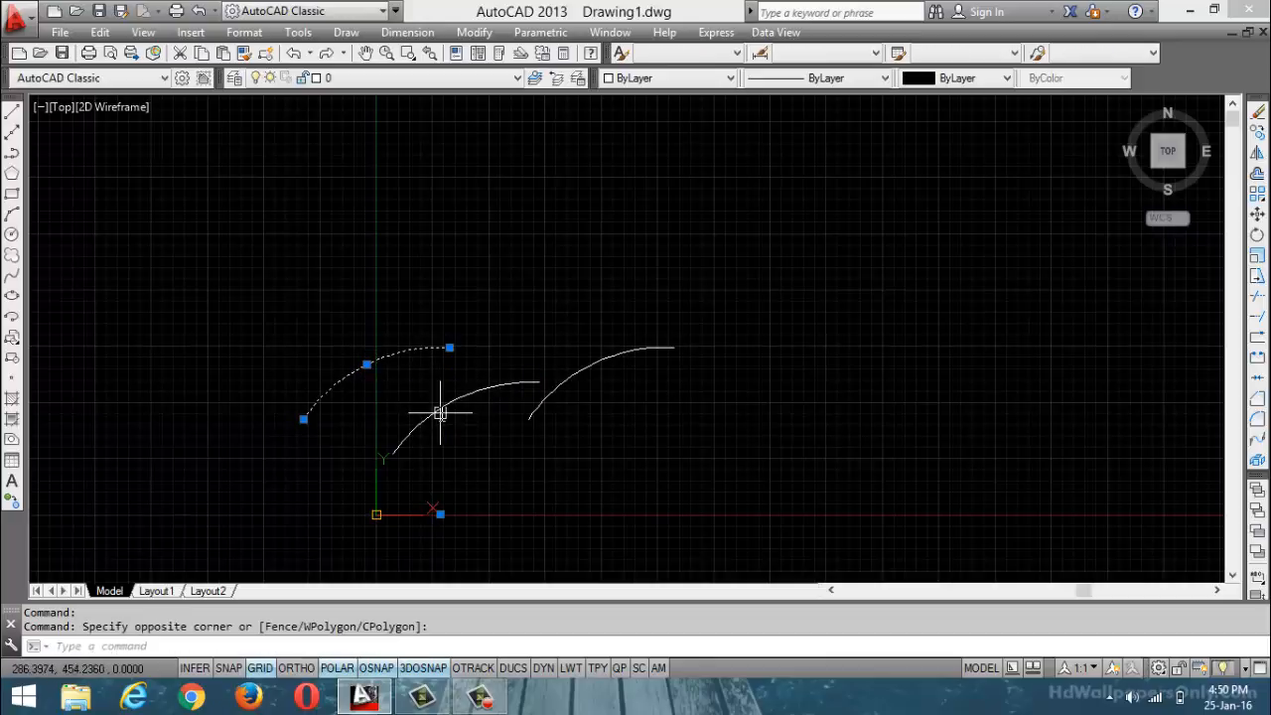
pyautogui.click(440, 412)
pyautogui.press('Delete')
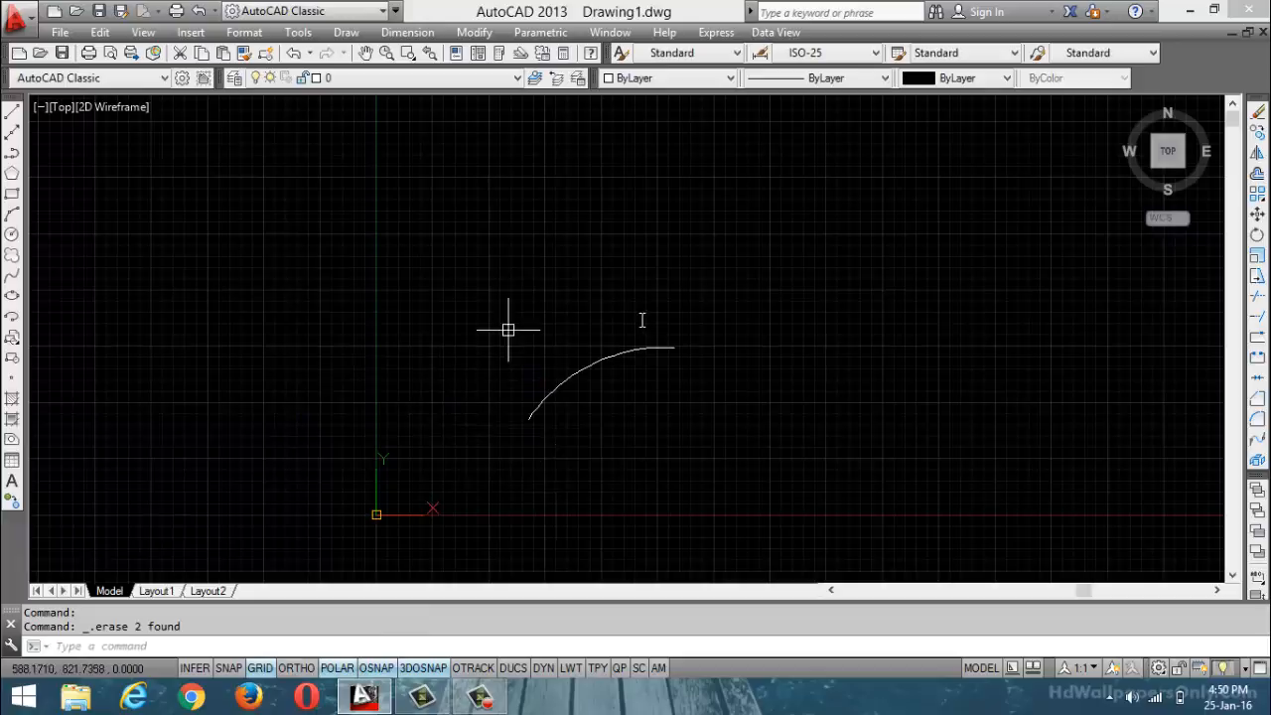
# - Start copying the remaining arc in Multiple mode from its lower-left endpoint, placing the first copy 1000 units away at 0°
pyautogui.scroll(1, 586, 434)
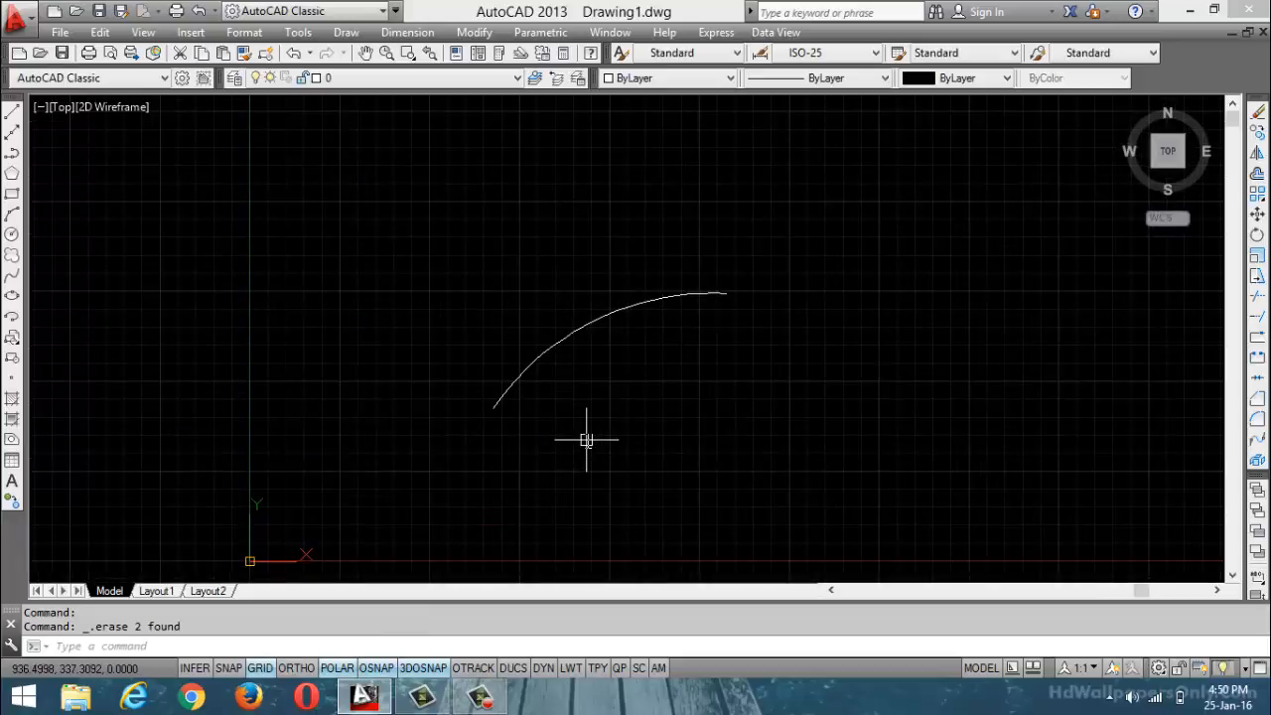
pyautogui.scroll(-1, 587, 434)
pyautogui.write('co')
pyautogui.press('Return')
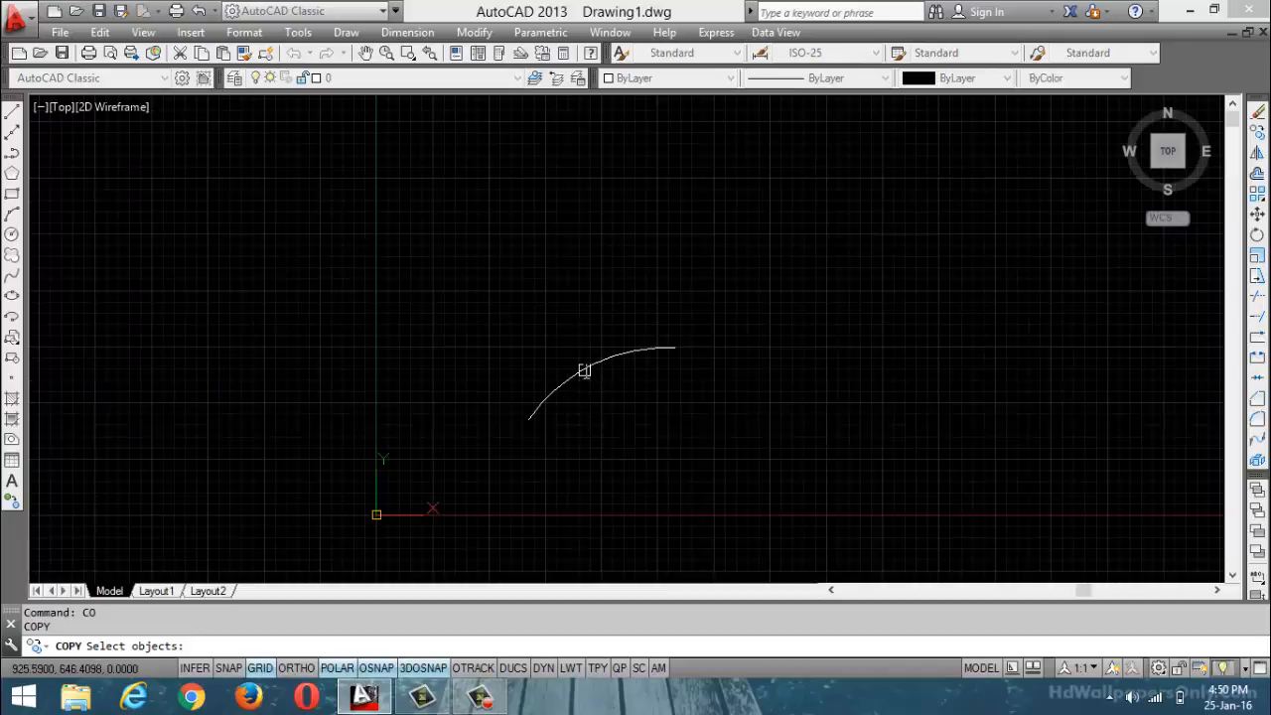
pyautogui.click(585, 370)
pyautogui.press('Return')
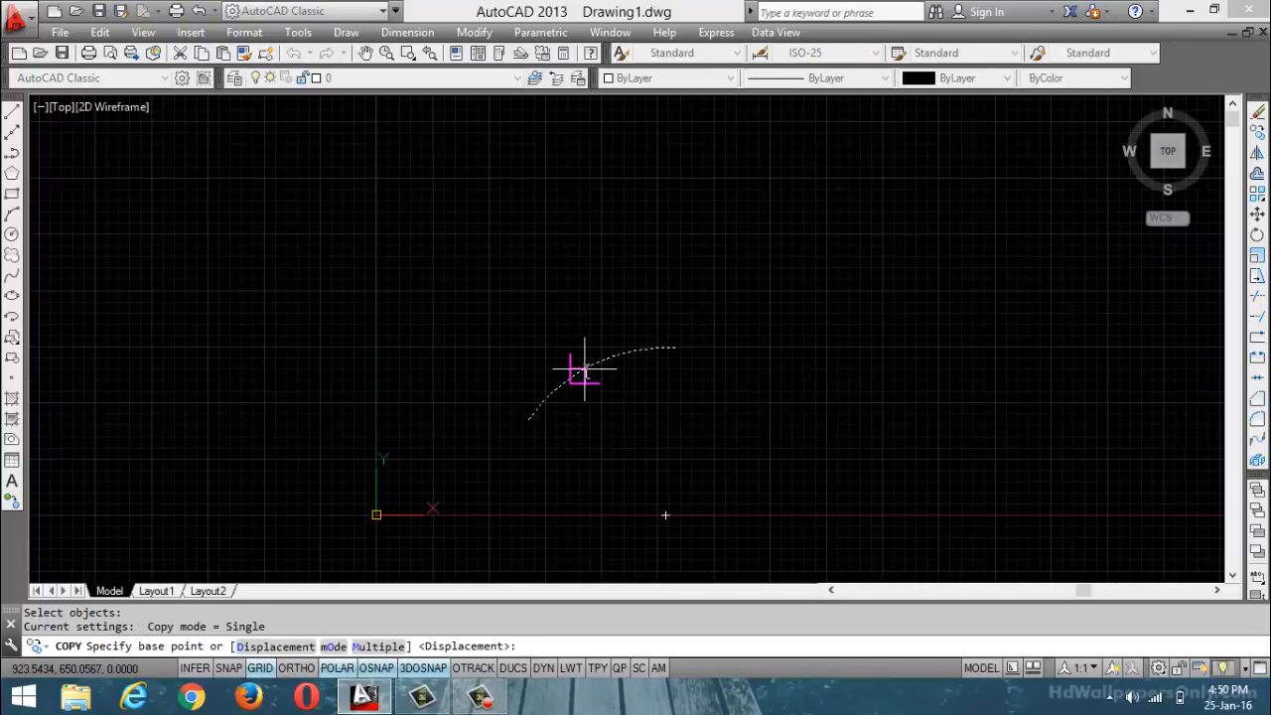
pyautogui.click(333, 647)
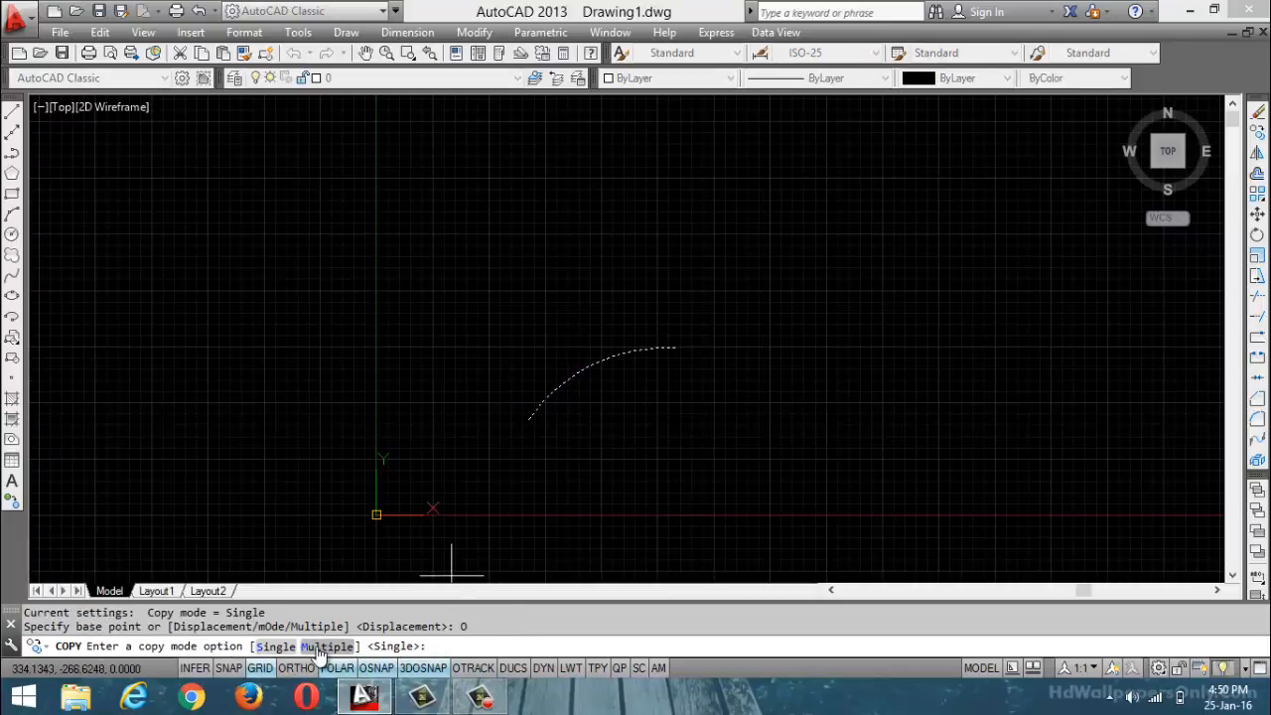
pyautogui.click(320, 648)
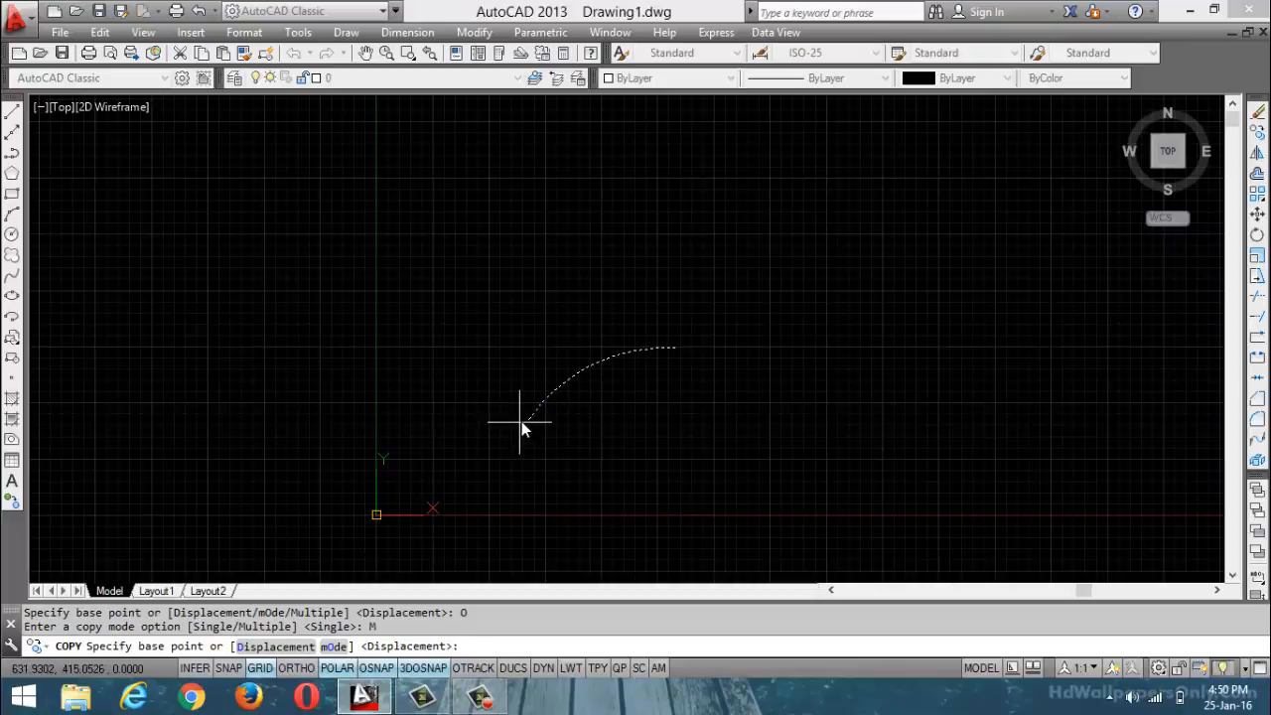
pyautogui.click(527, 420)
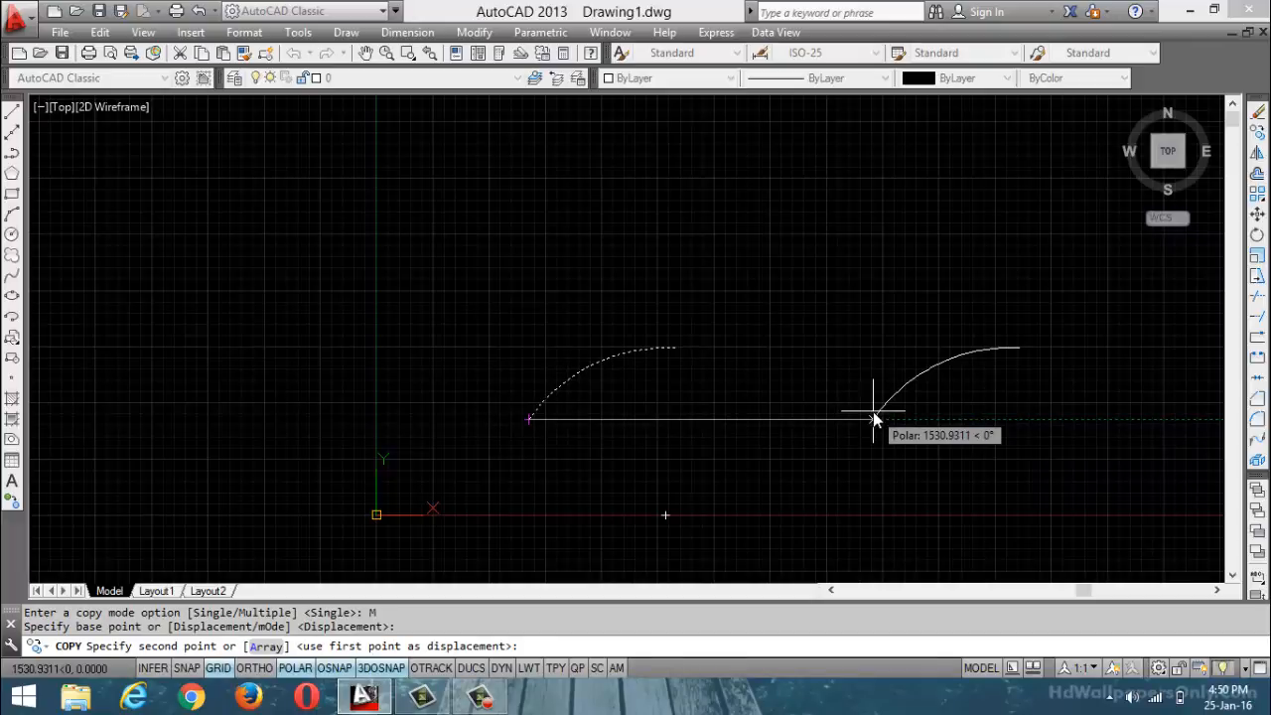
pyautogui.write('1000')
pyautogui.press('Return')
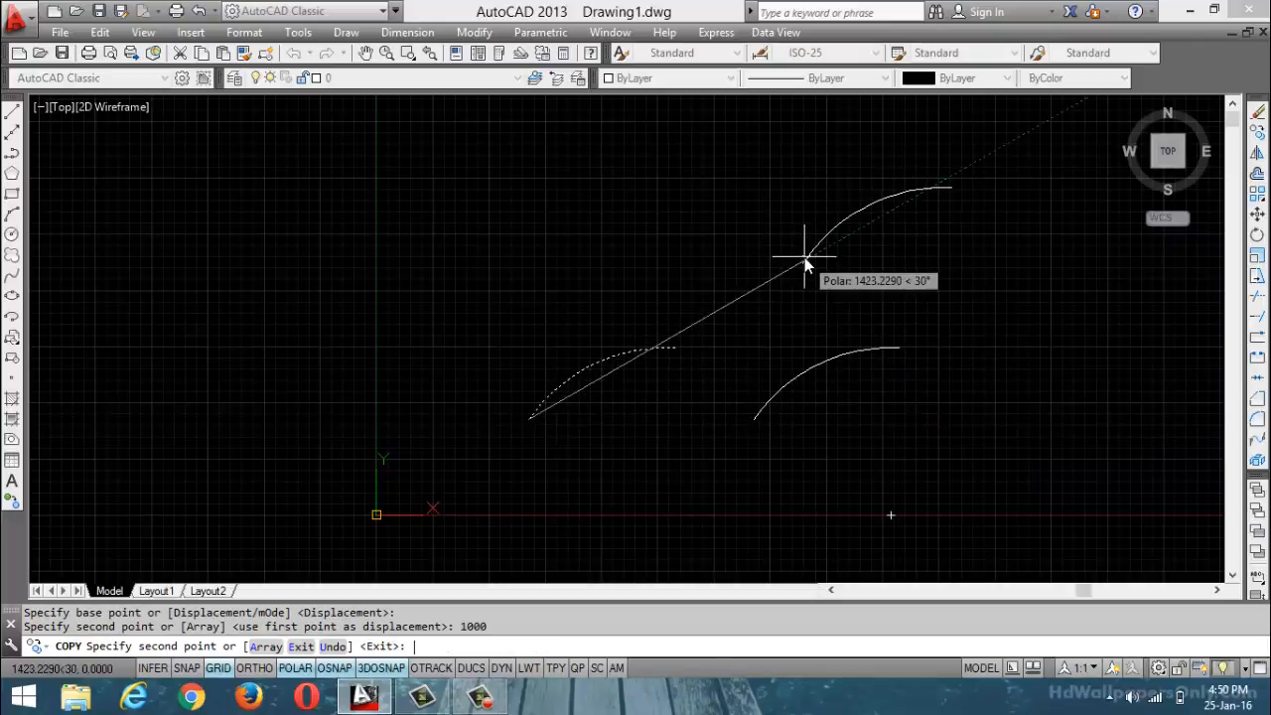
# - Place four more copies of the arc, each 1000 units from the base point, at 30°, 60°, 90° and 120°
pyautogui.write('1000')
pyautogui.press('Return')
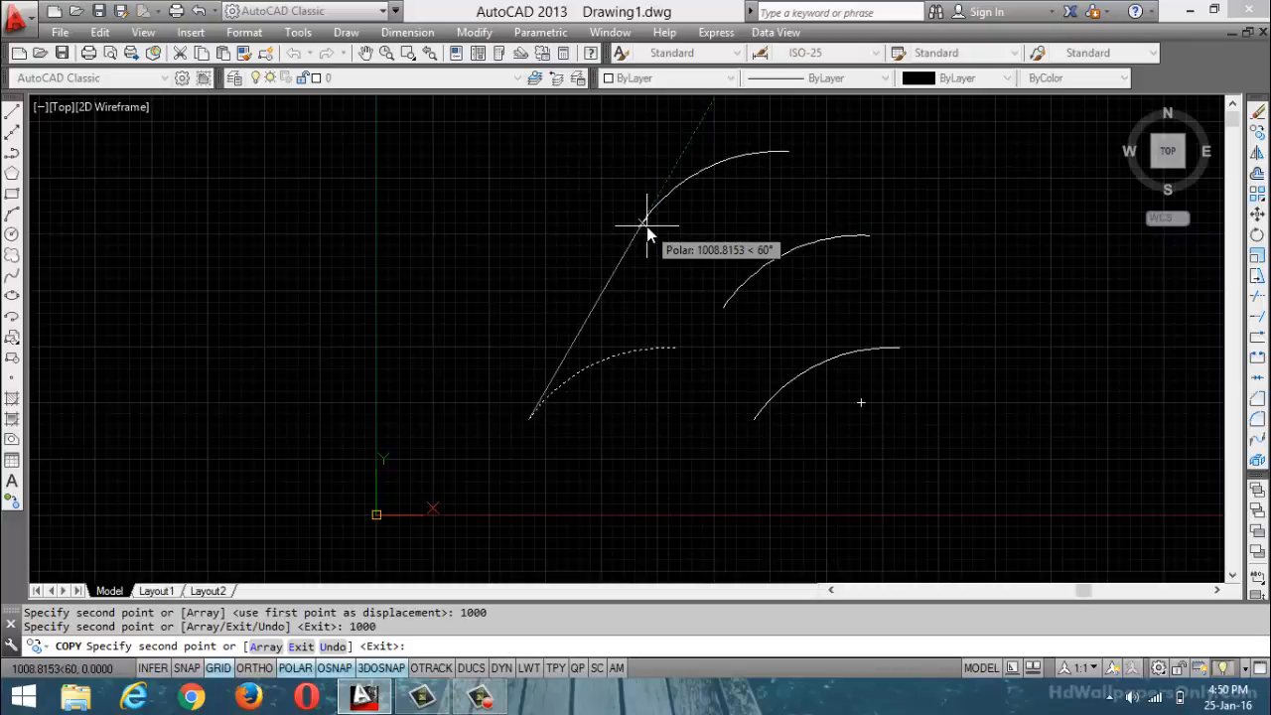
pyautogui.write('1000')
pyautogui.press('Return')
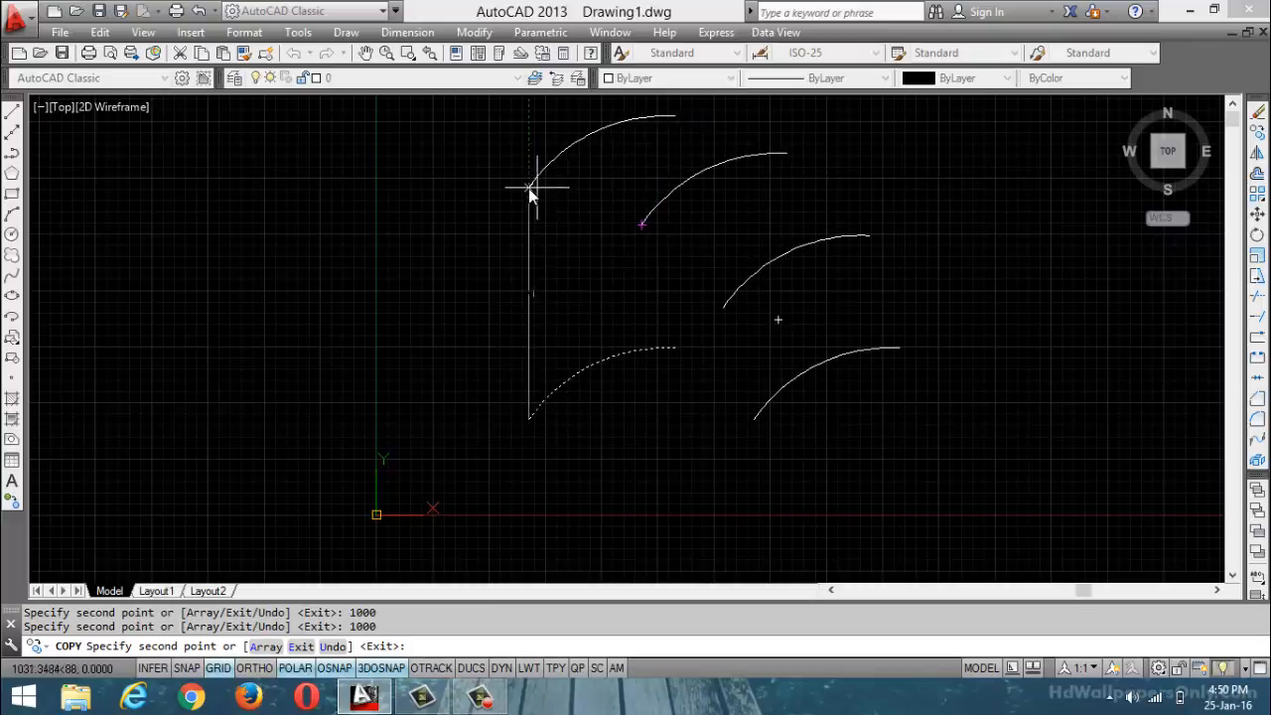
pyautogui.write('1000')
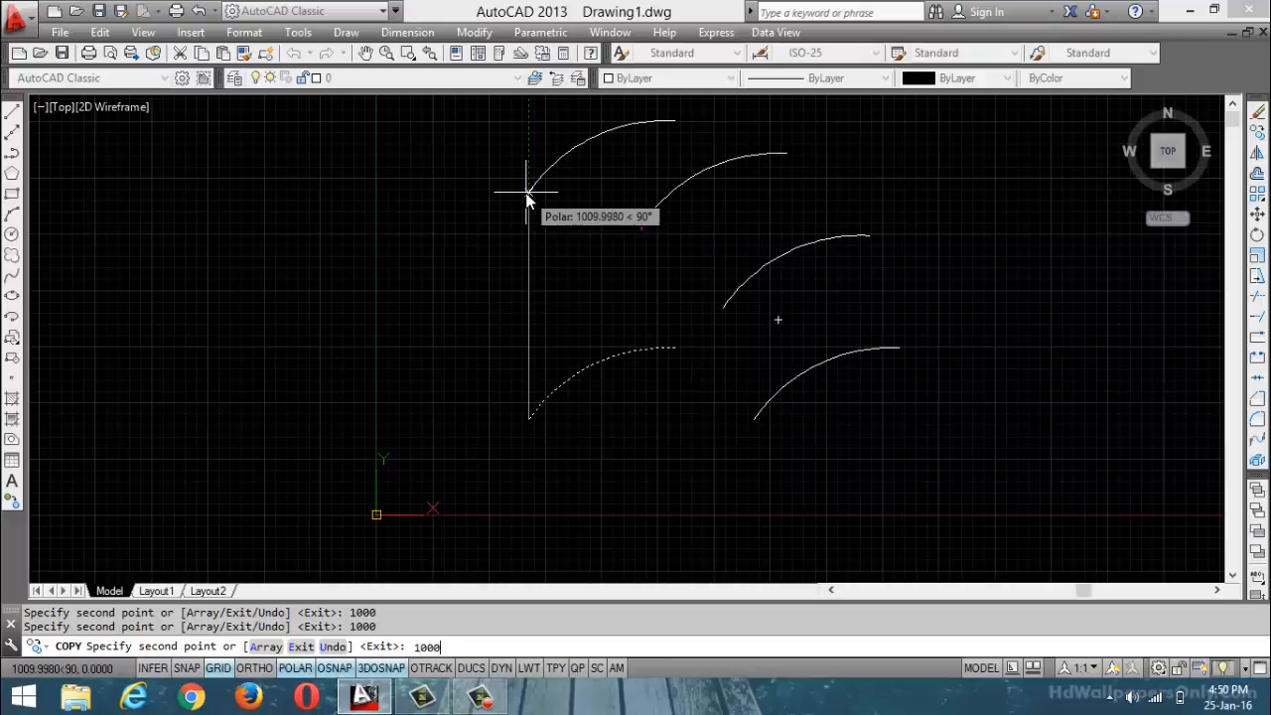
pyautogui.press('Return')
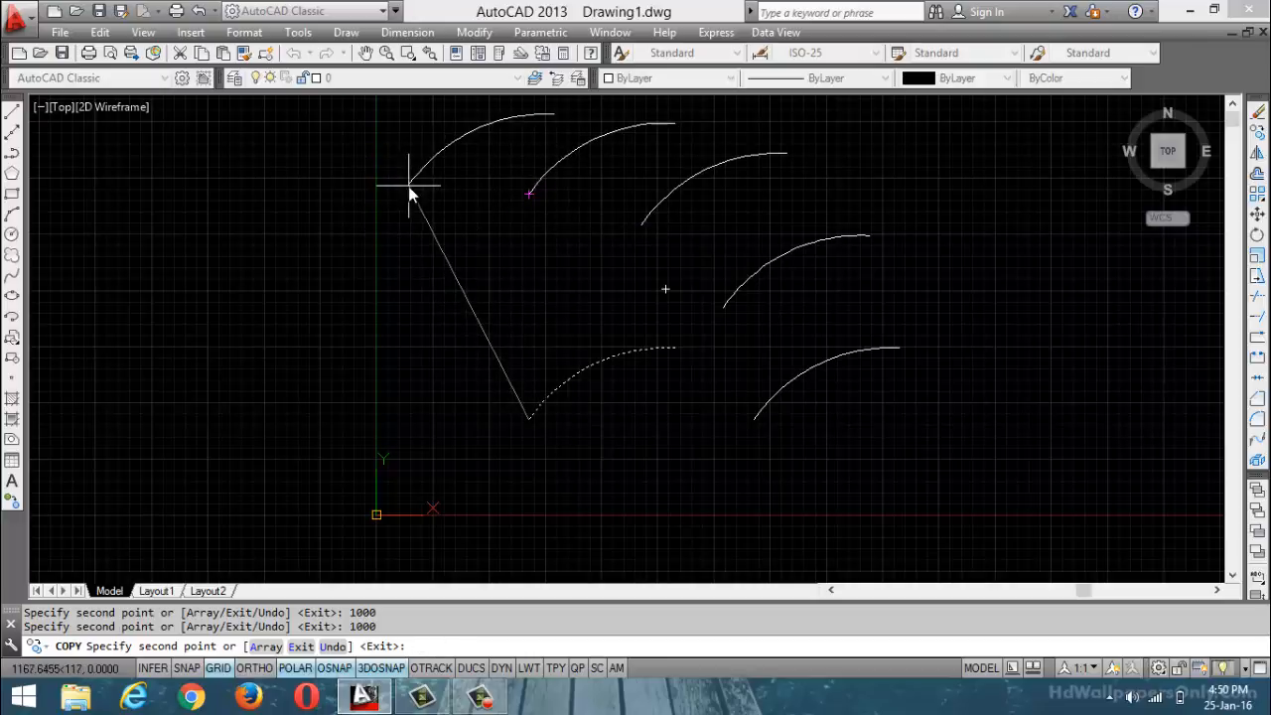
pyautogui.write('120')
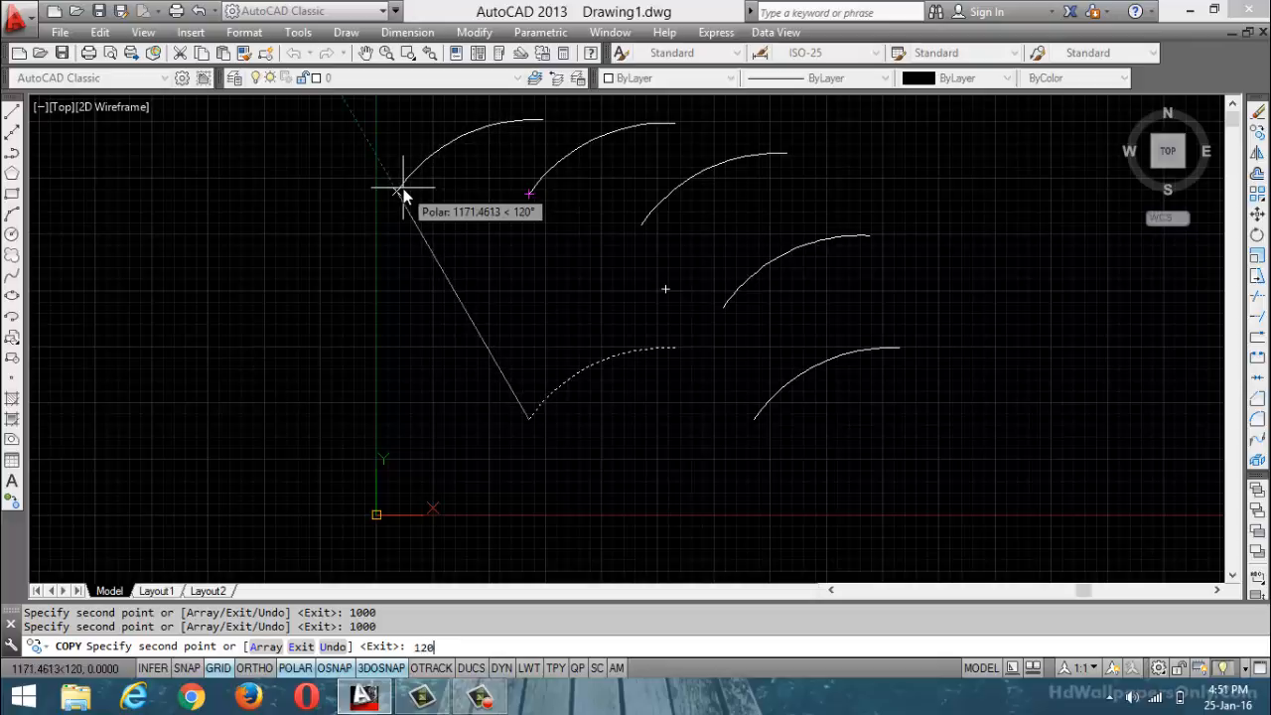
pyautogui.press('BackSpace')
pyautogui.press('BackSpace')
pyautogui.write('000')
pyautogui.press('Return')
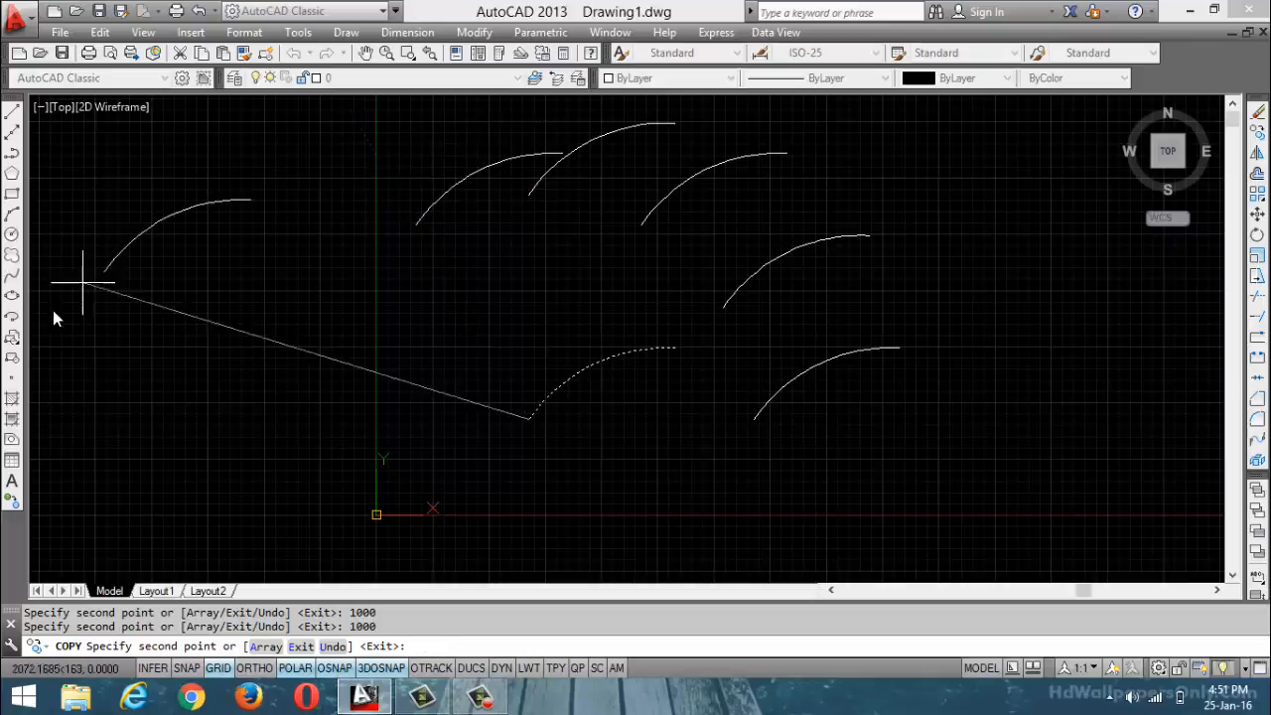
# - End the Multiple copy and undo all the arc copies it placed, keeping only the source arc
pyautogui.press('Escape')
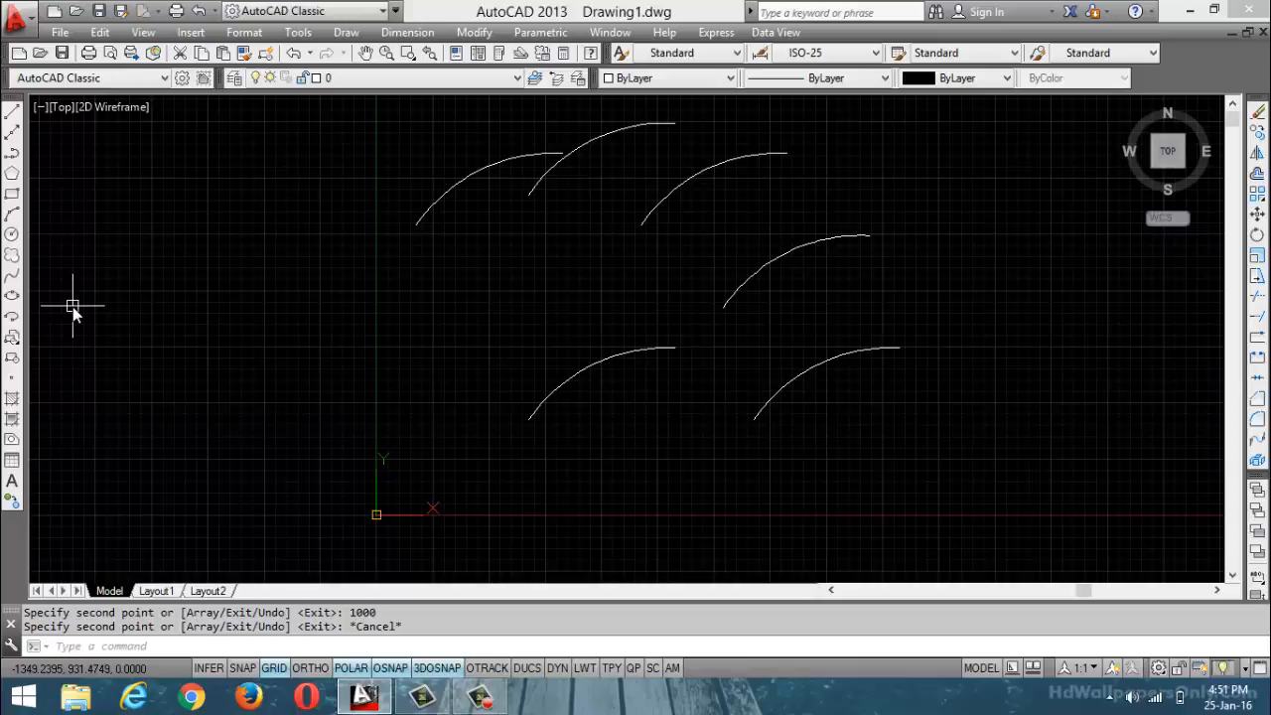
pyautogui.hotkey('ctrl', 'z')
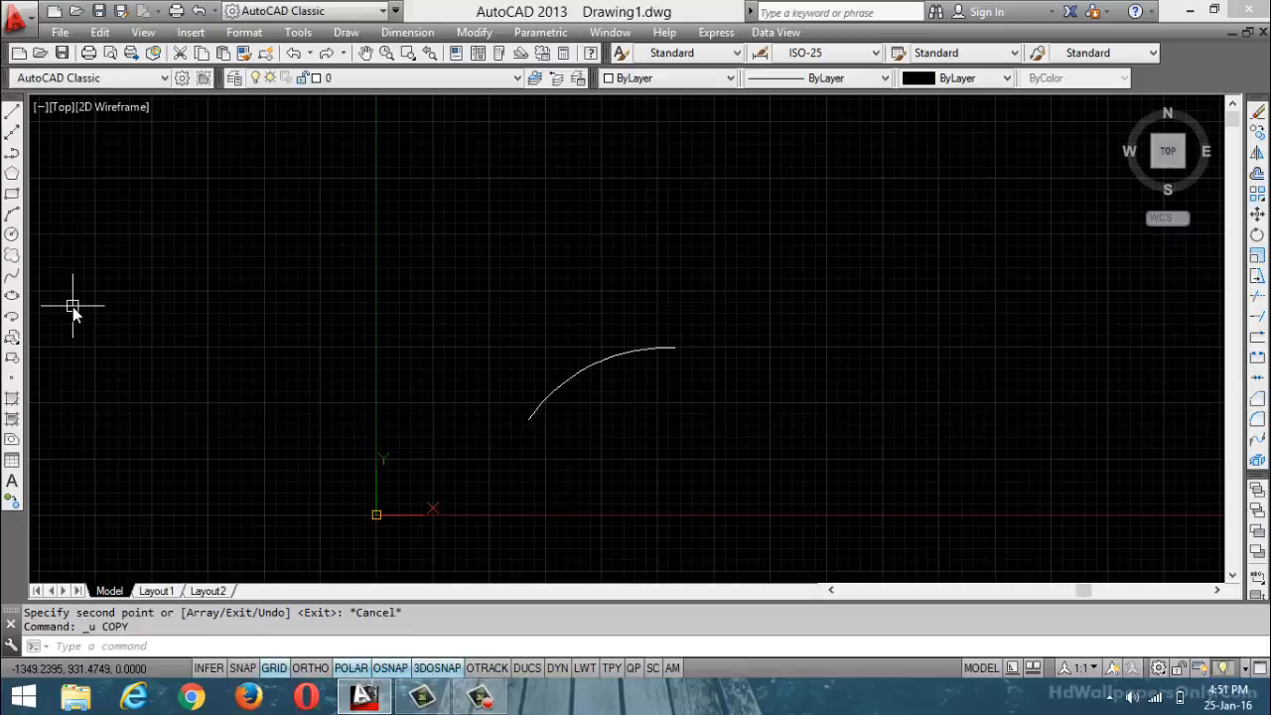
pyautogui.scroll(-4, 518, 407)
pyautogui.scroll(4, 664, 446)
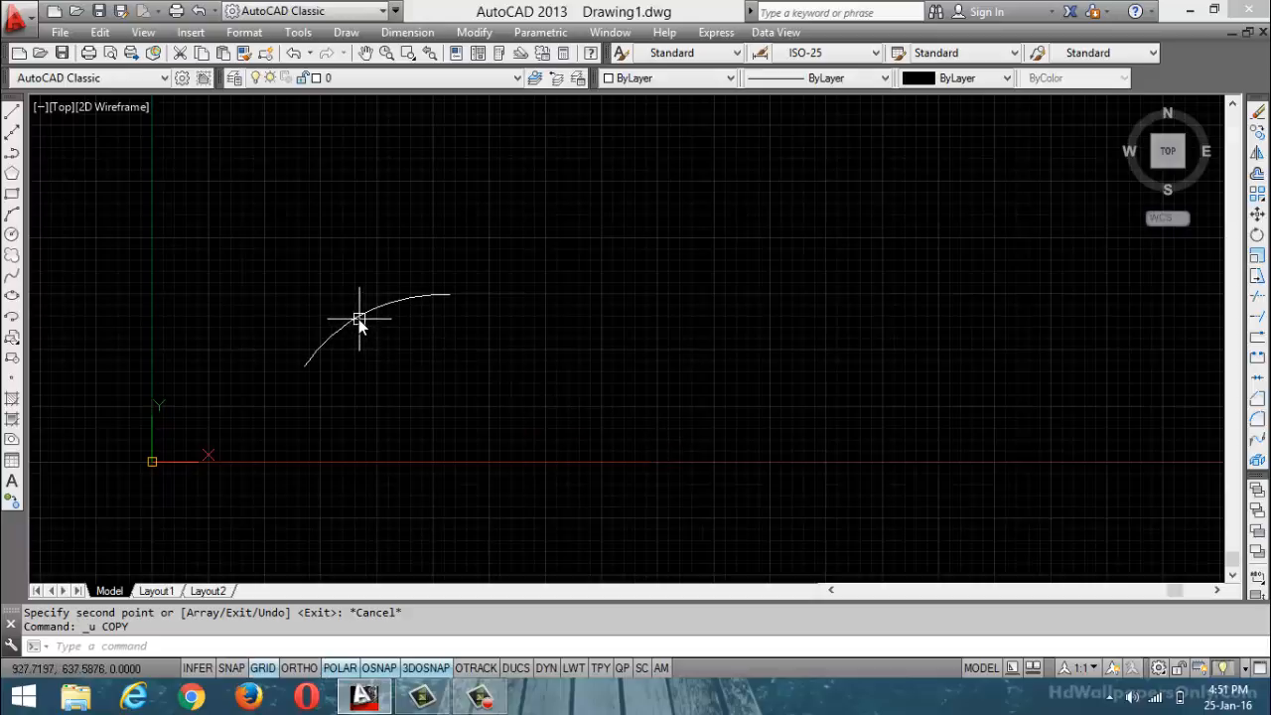
pyautogui.hotkey('ctrl', 'a')
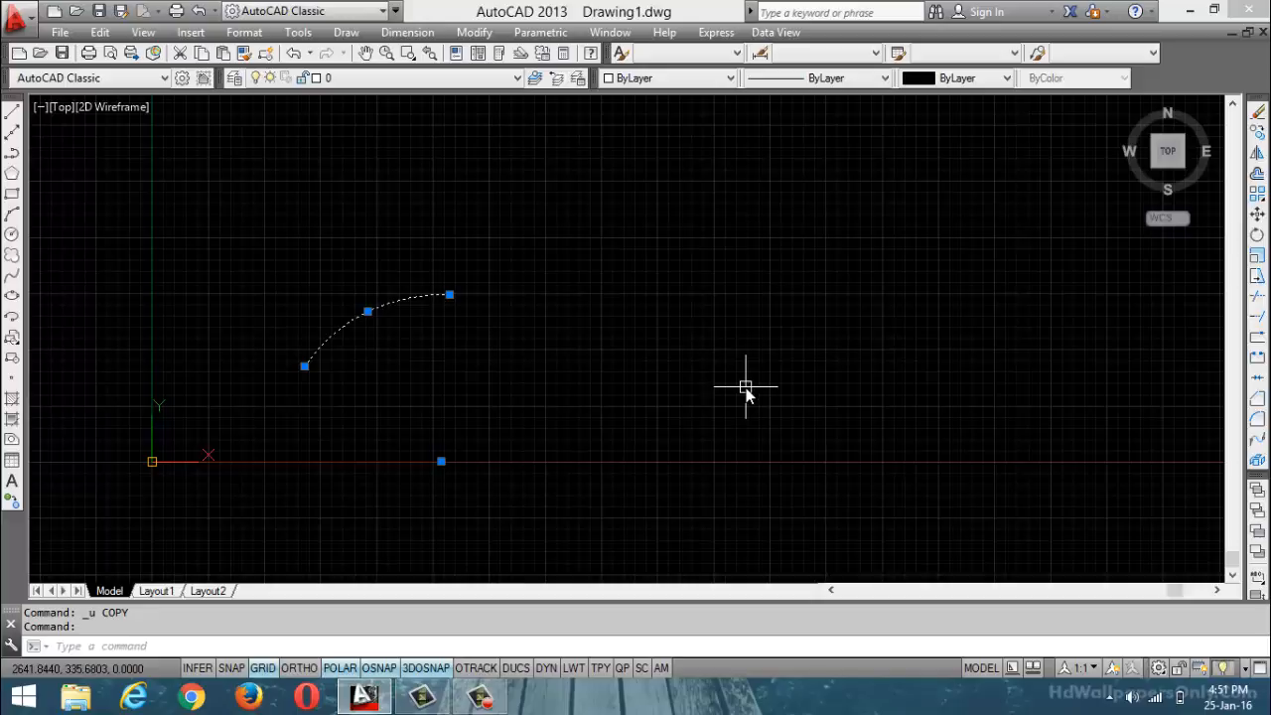
pyautogui.press('Escape')
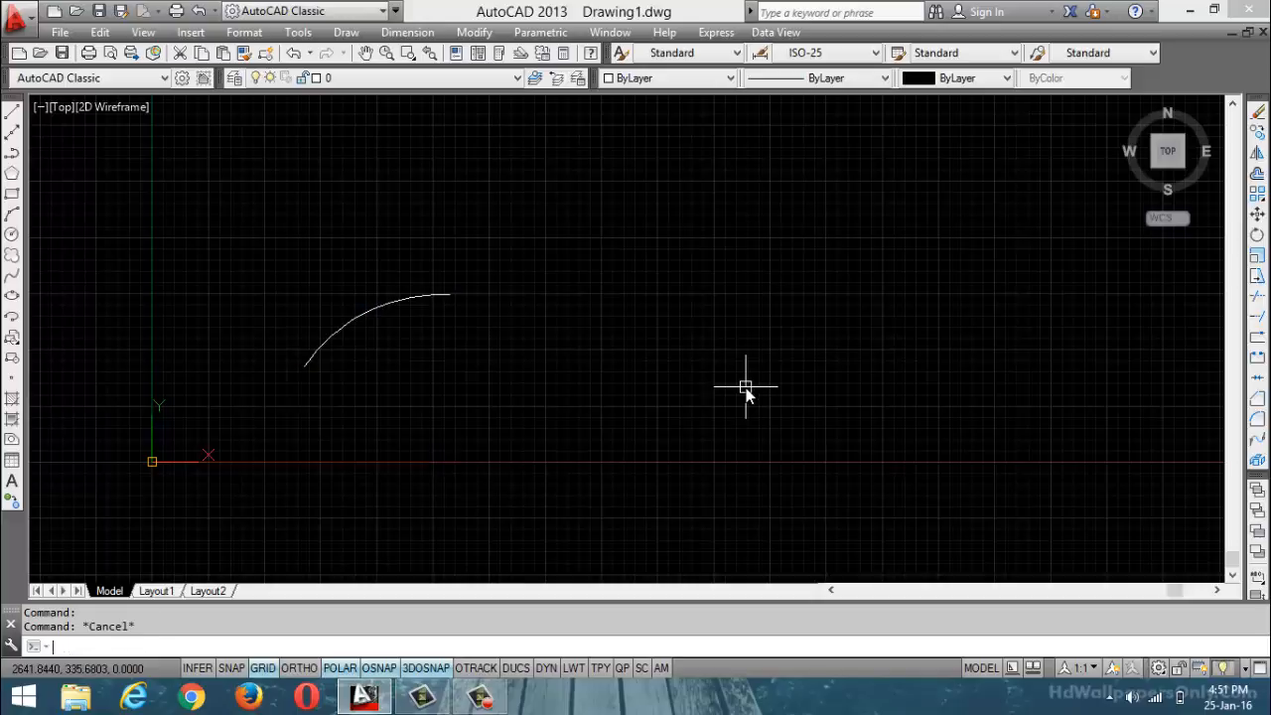
# - Start copying the arc in Multiple mode, using its lower-left endpoint as the base point
pyautogui.press('Escape')
pyautogui.write('co')
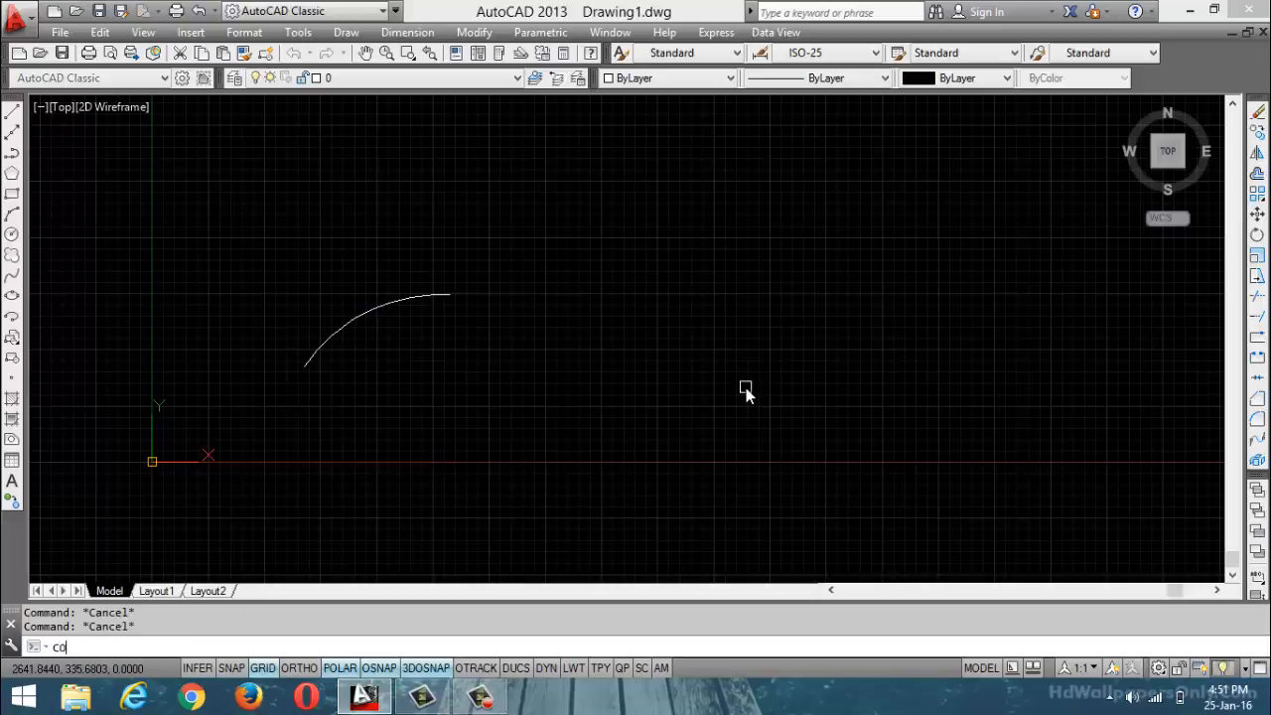
pyautogui.press('Return')
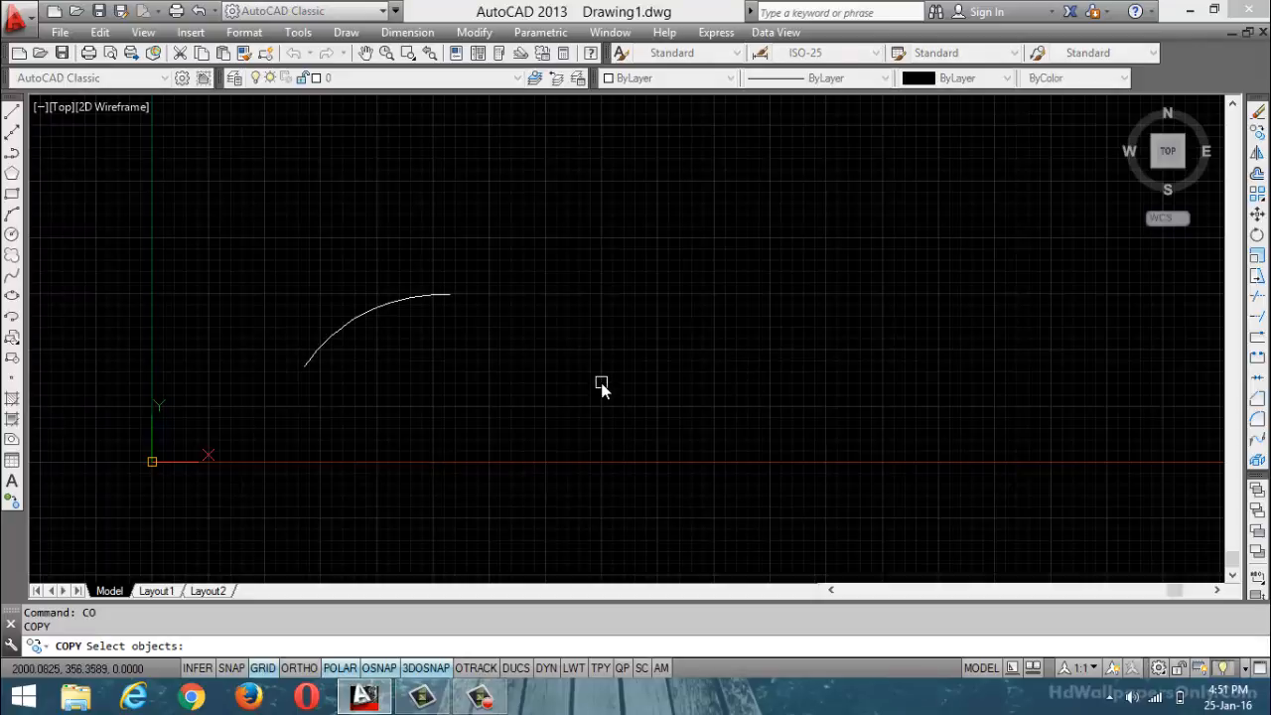
pyautogui.press('Return')
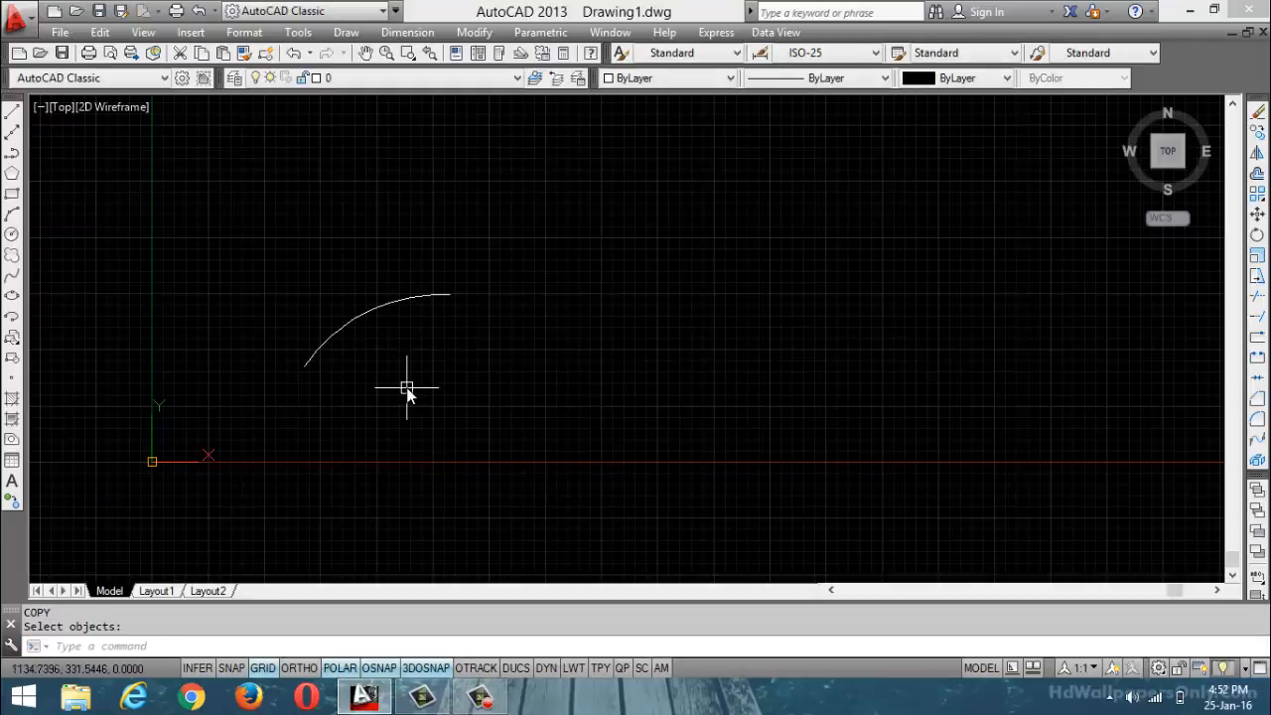
pyautogui.press('Return')
pyautogui.click(335, 331)
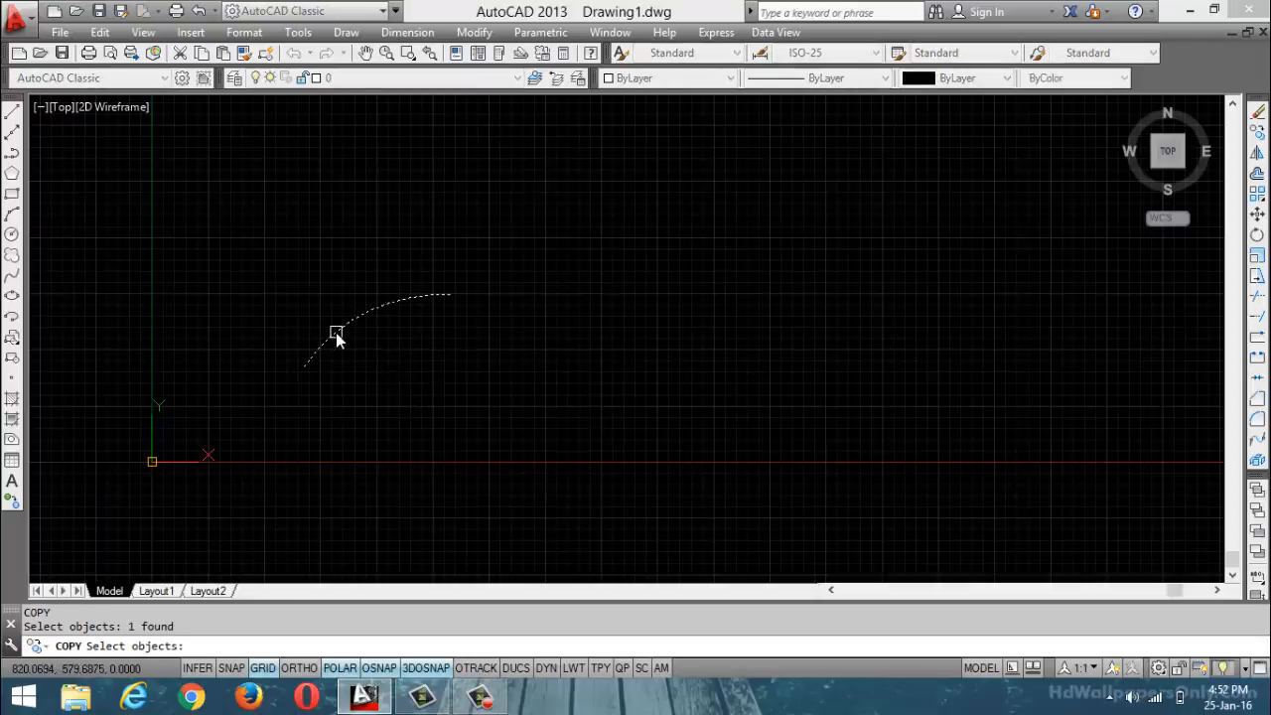
pyautogui.press('Return')
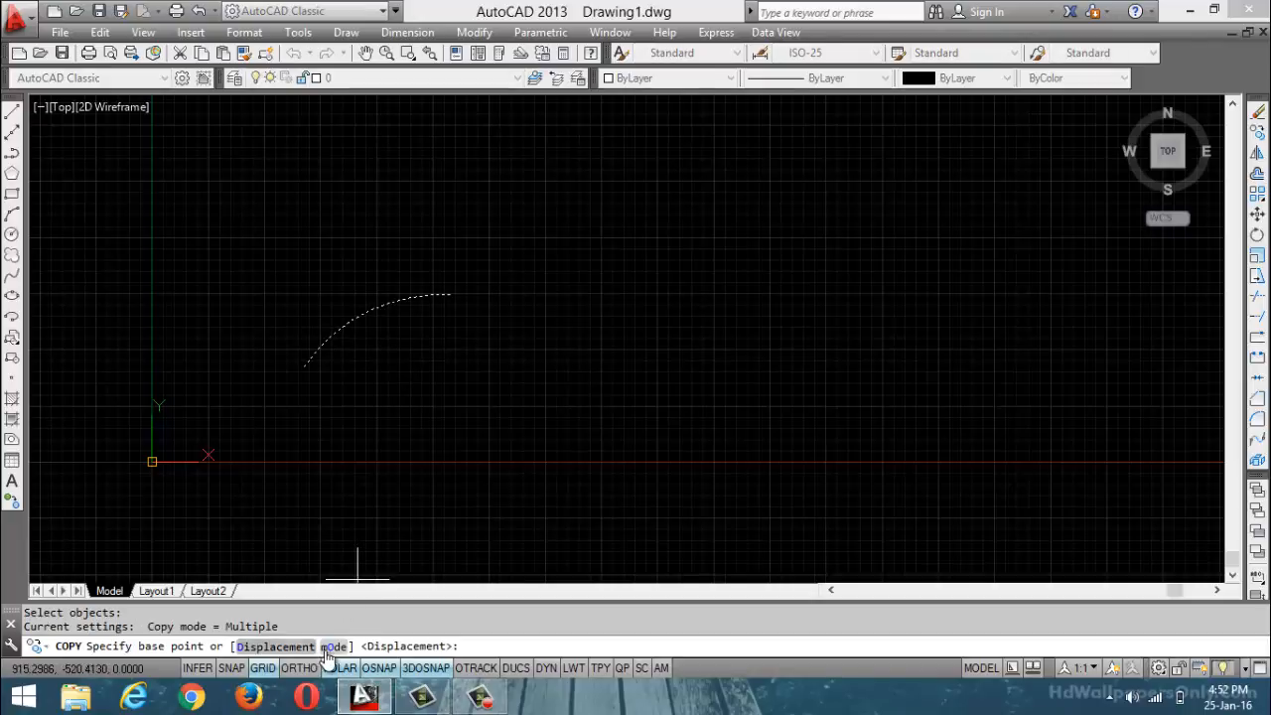
pyautogui.click(329, 646)
pyautogui.click(340, 648)
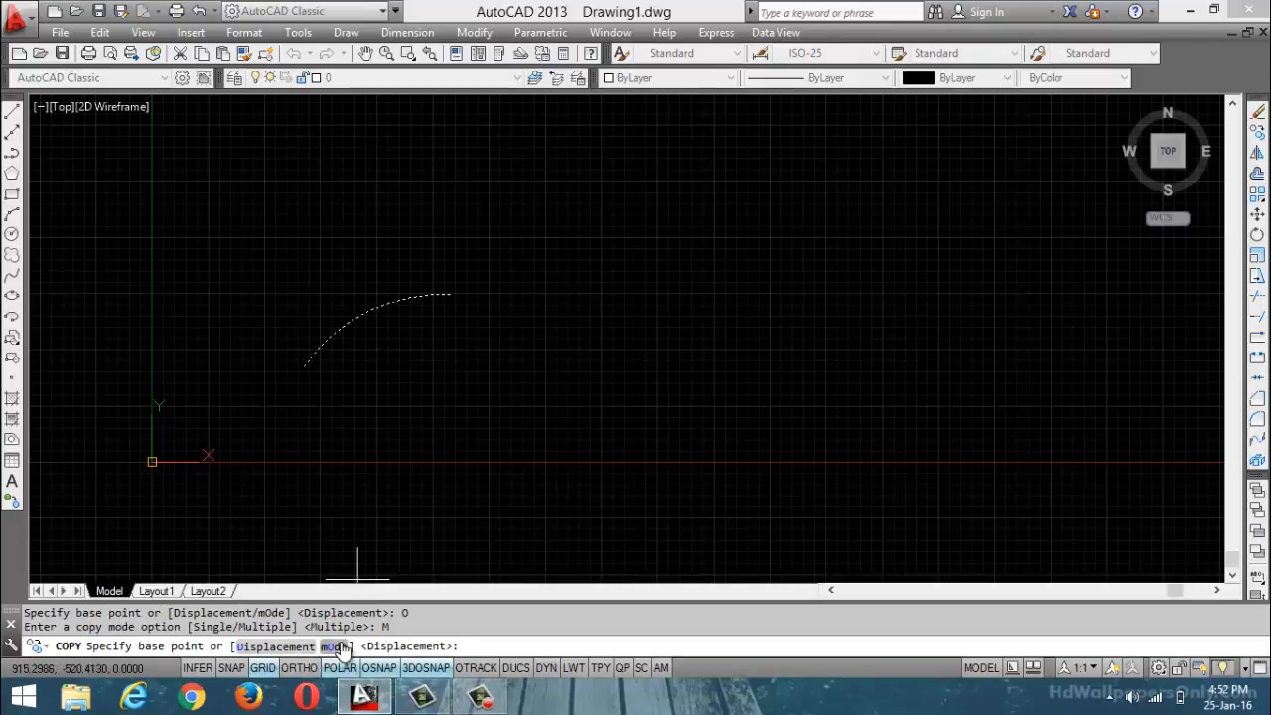
pyautogui.click(307, 370)
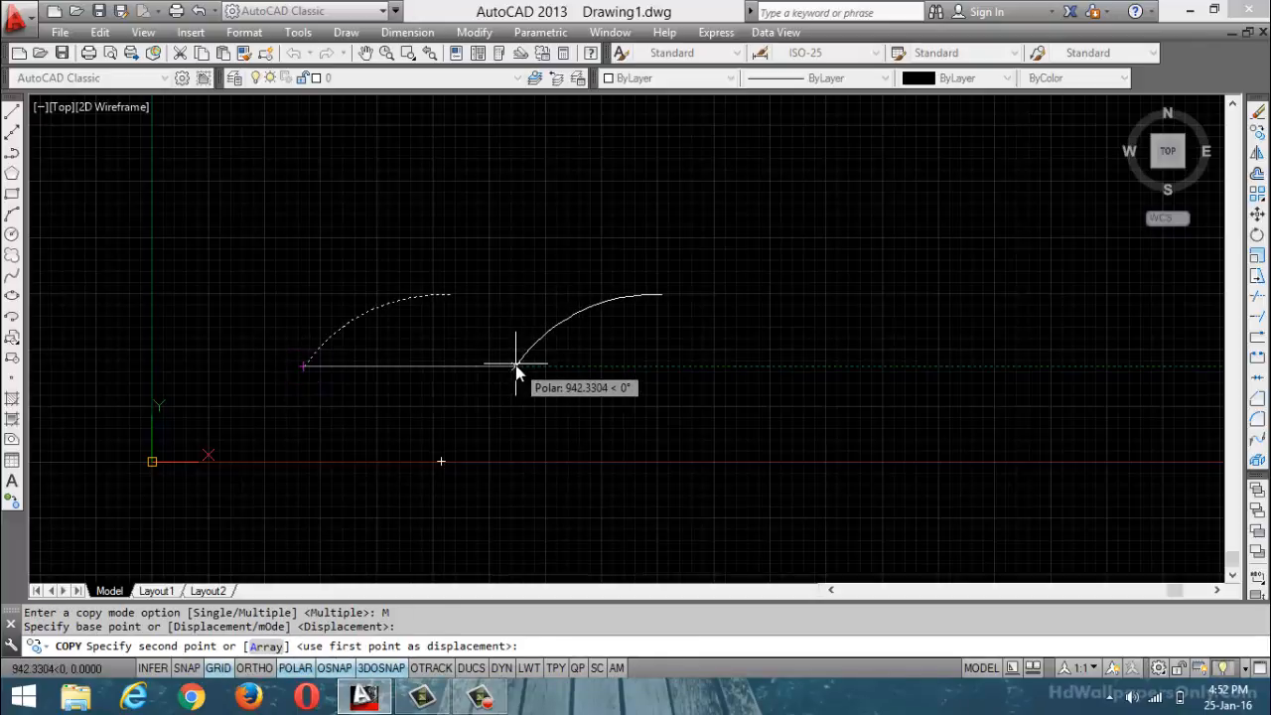
# - Array the arc as 10 items spaced 1000 units apart at 0° and end the Copy command
pyautogui.click(267, 648)
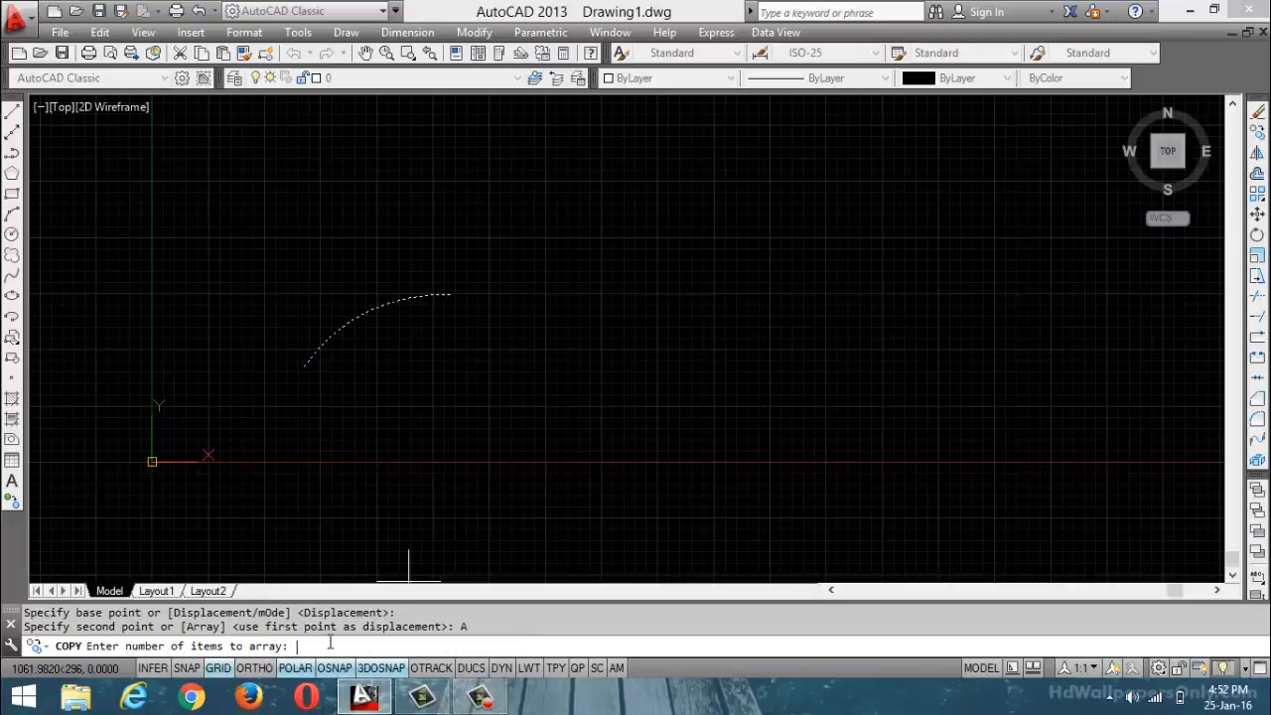
pyautogui.write('0')
pyautogui.press('Return')
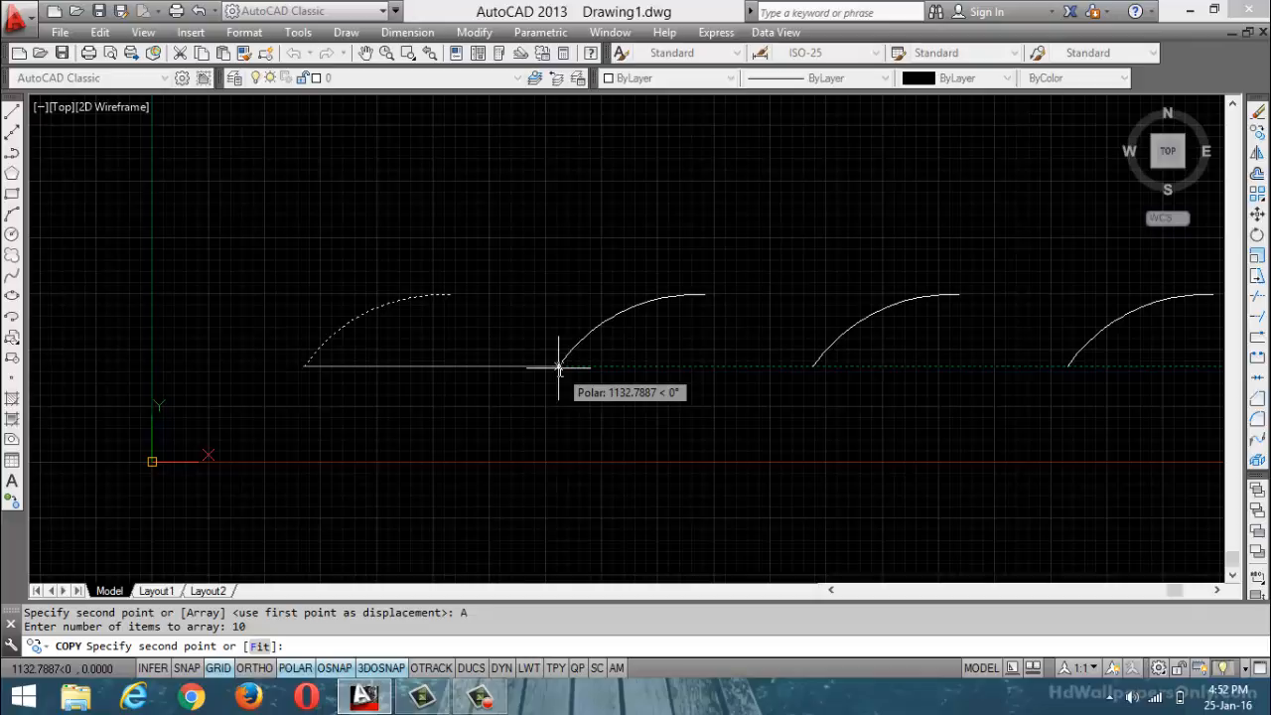
pyautogui.write('1000')
pyautogui.press('Return')
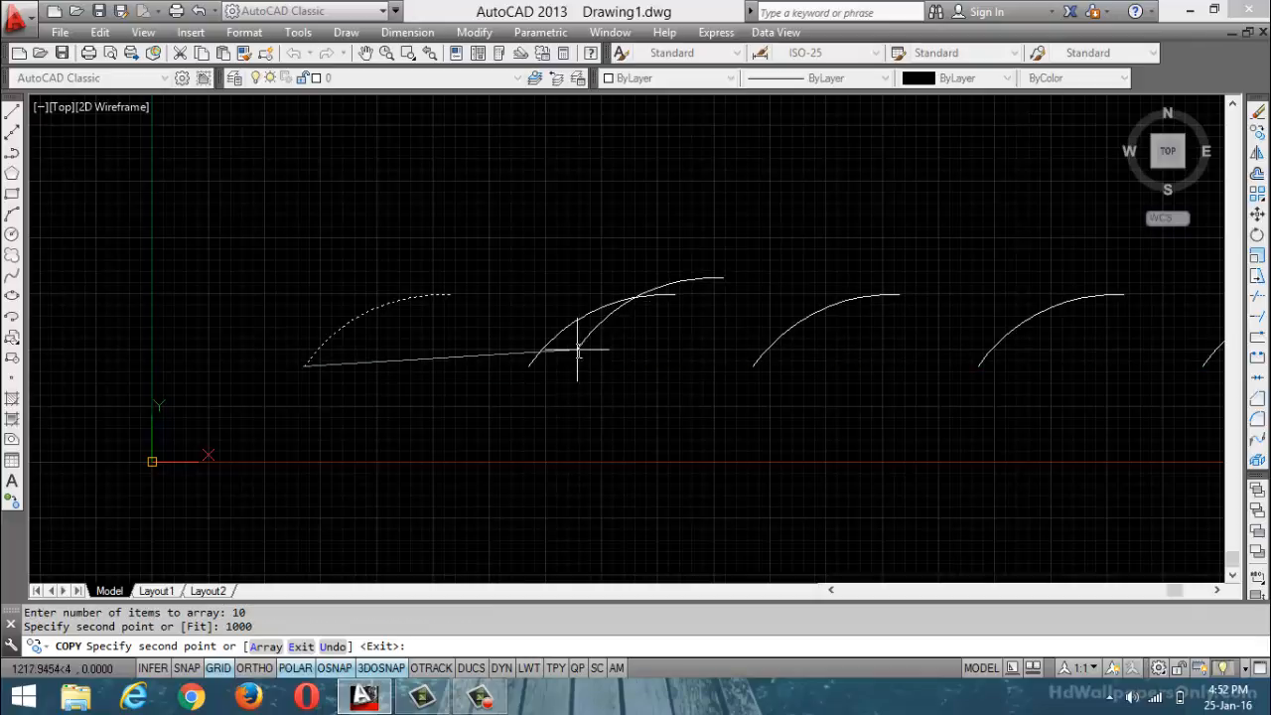
pyautogui.press('Escape')
pyautogui.scroll(-4, 516, 321)
pyautogui.scroll(-2, 514, 296)
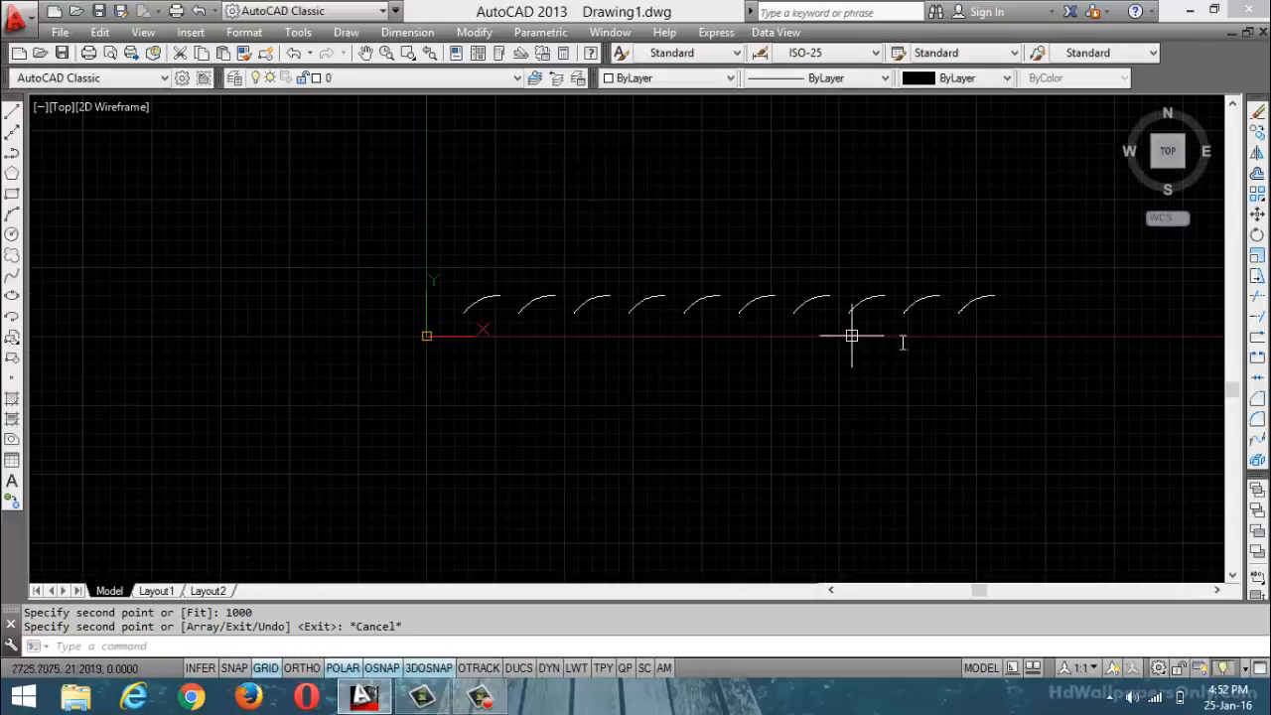
pyautogui.scroll(2, 1026, 298)
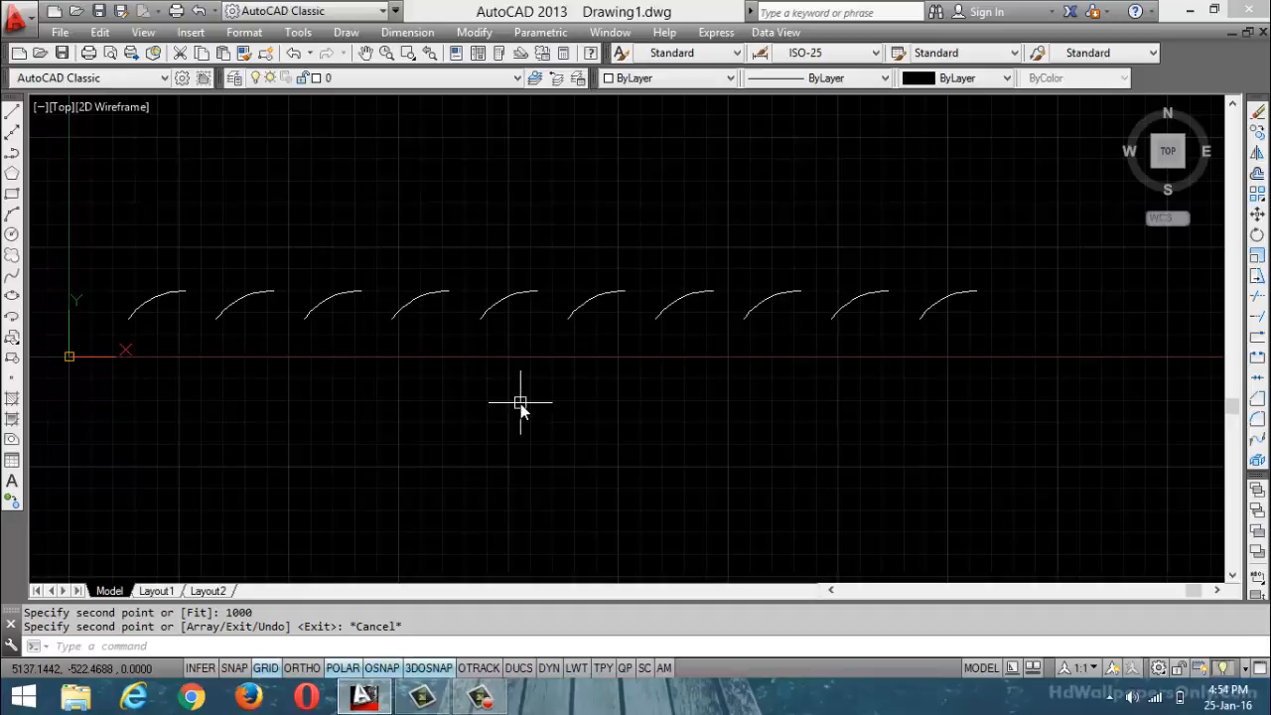
pyautogui.press('Escape')
pyautogui.press('Escape')
pyautogui.write('co')
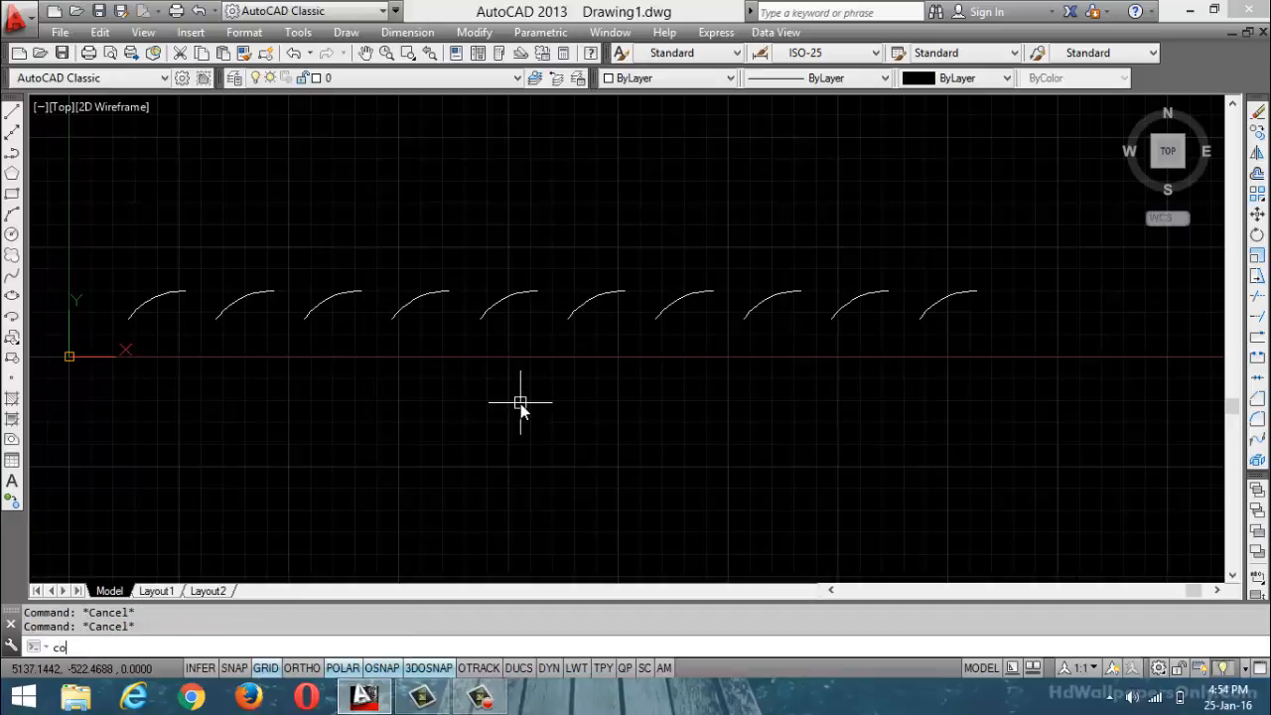
pyautogui.press('Return')
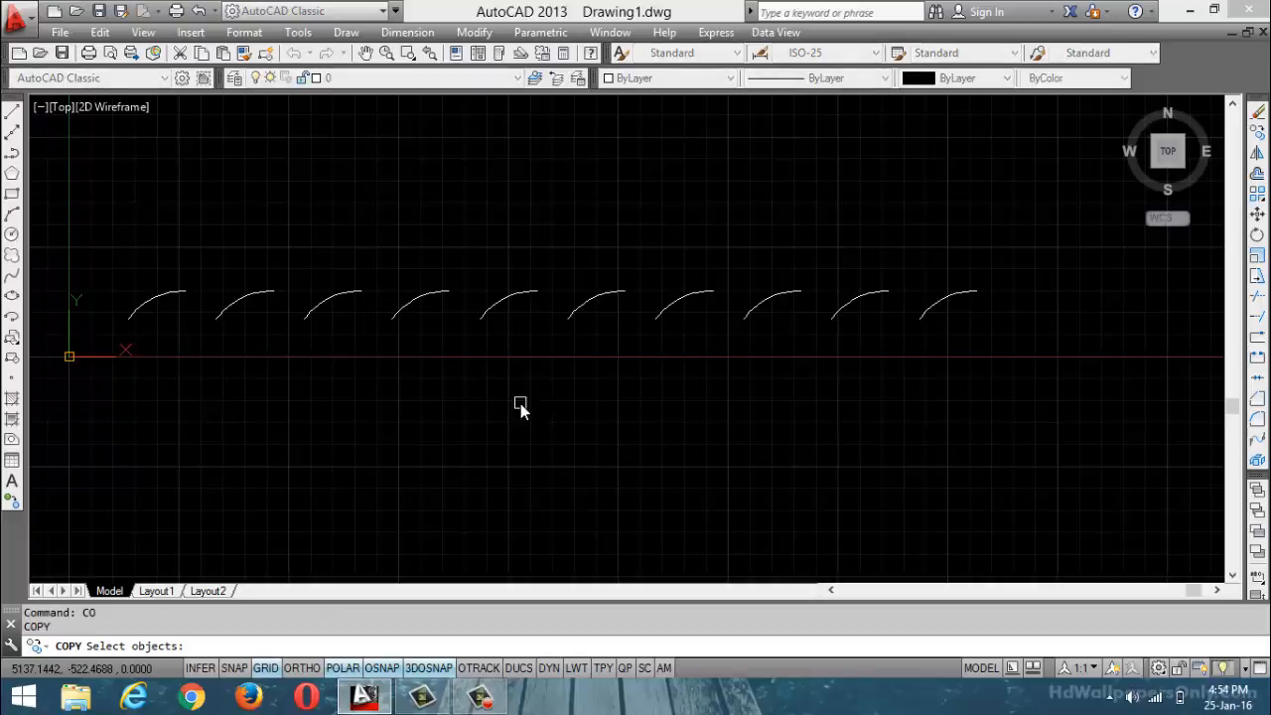
pyautogui.click(696, 283)
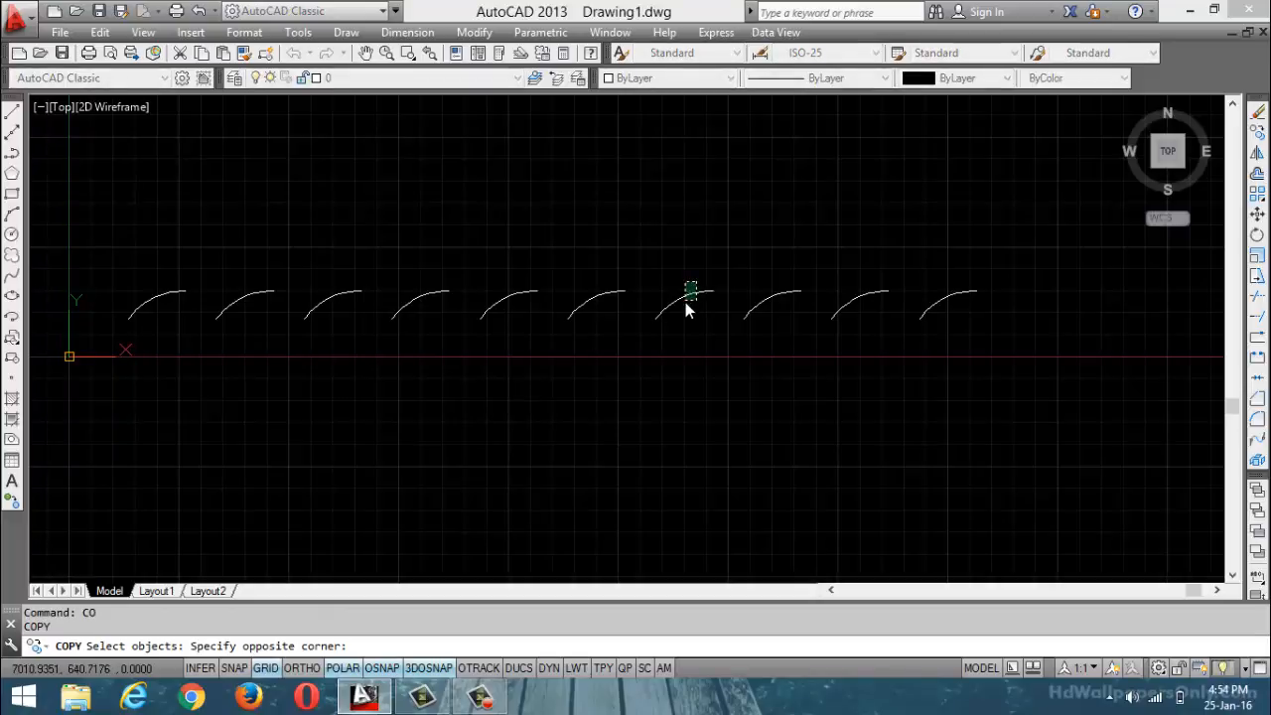
pyautogui.click(682, 301)
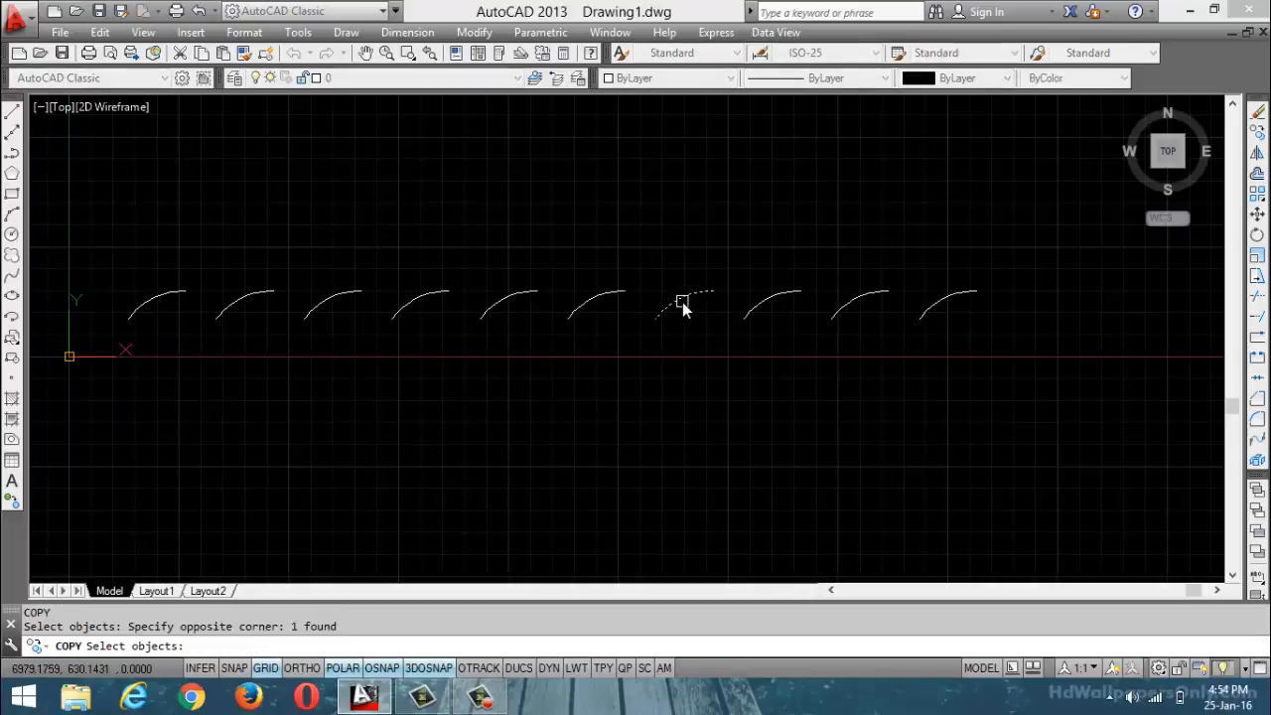
pyautogui.press('Return')
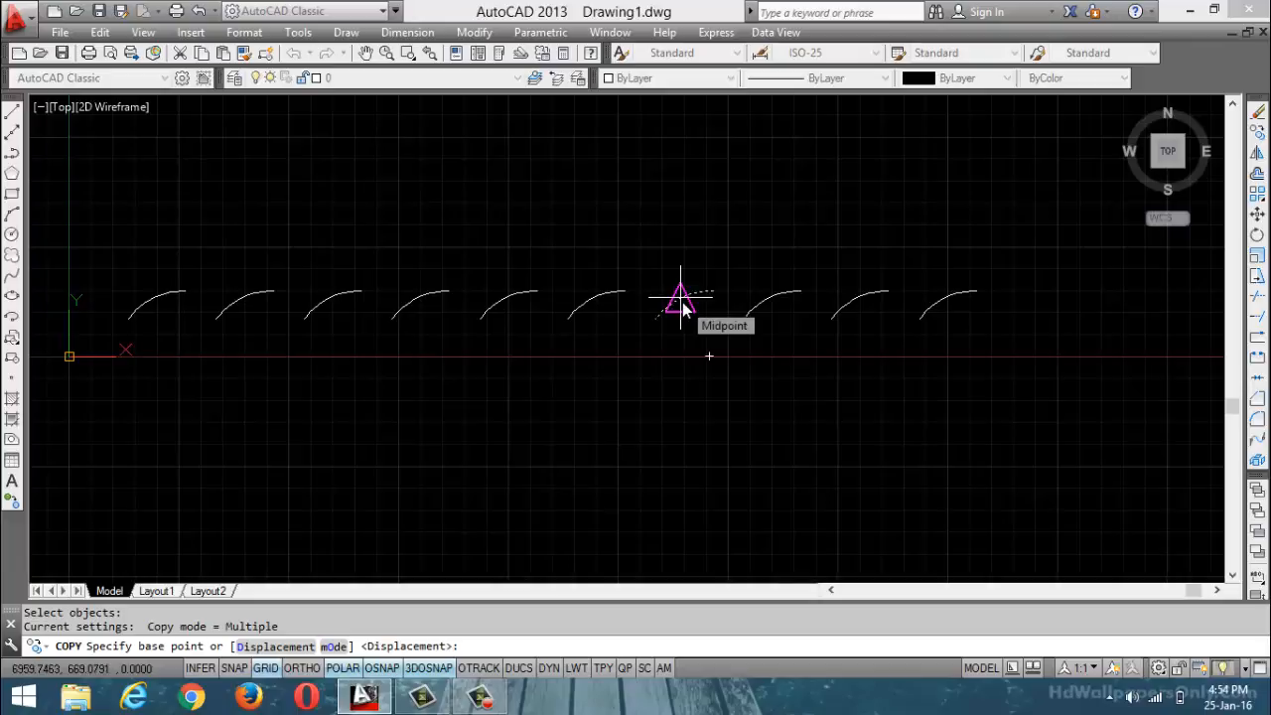
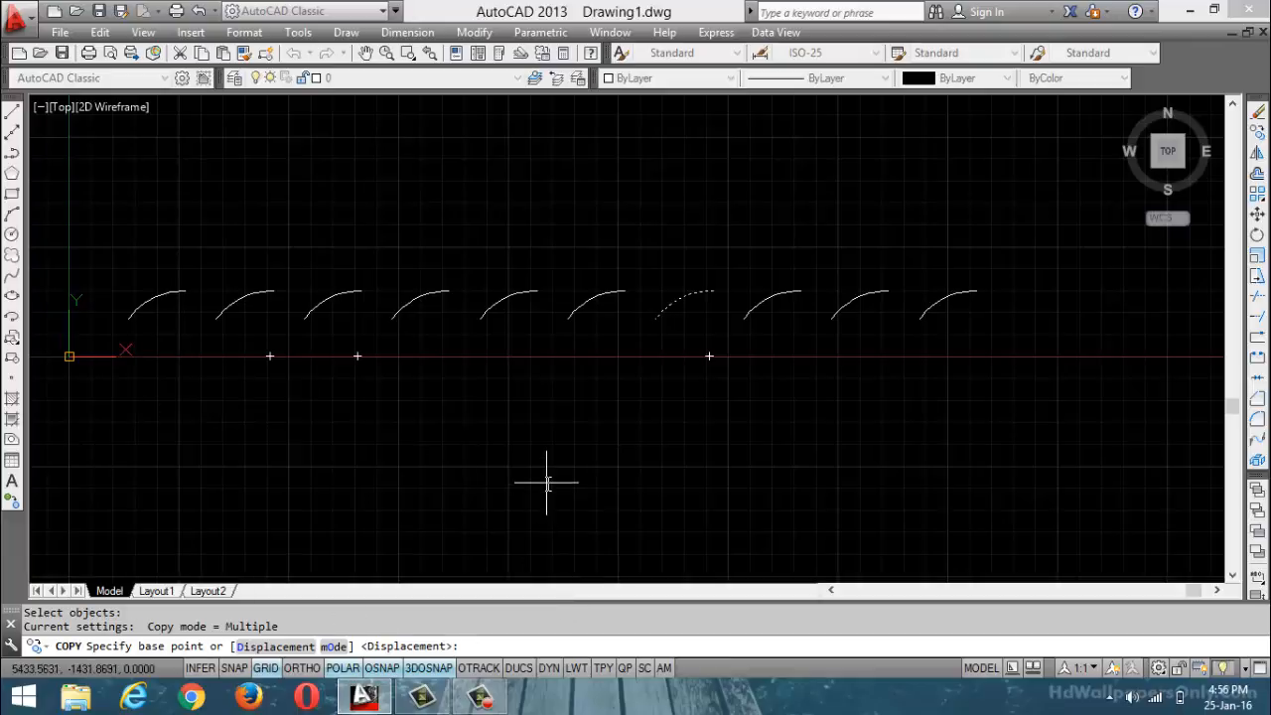
pyautogui.press('Escape')
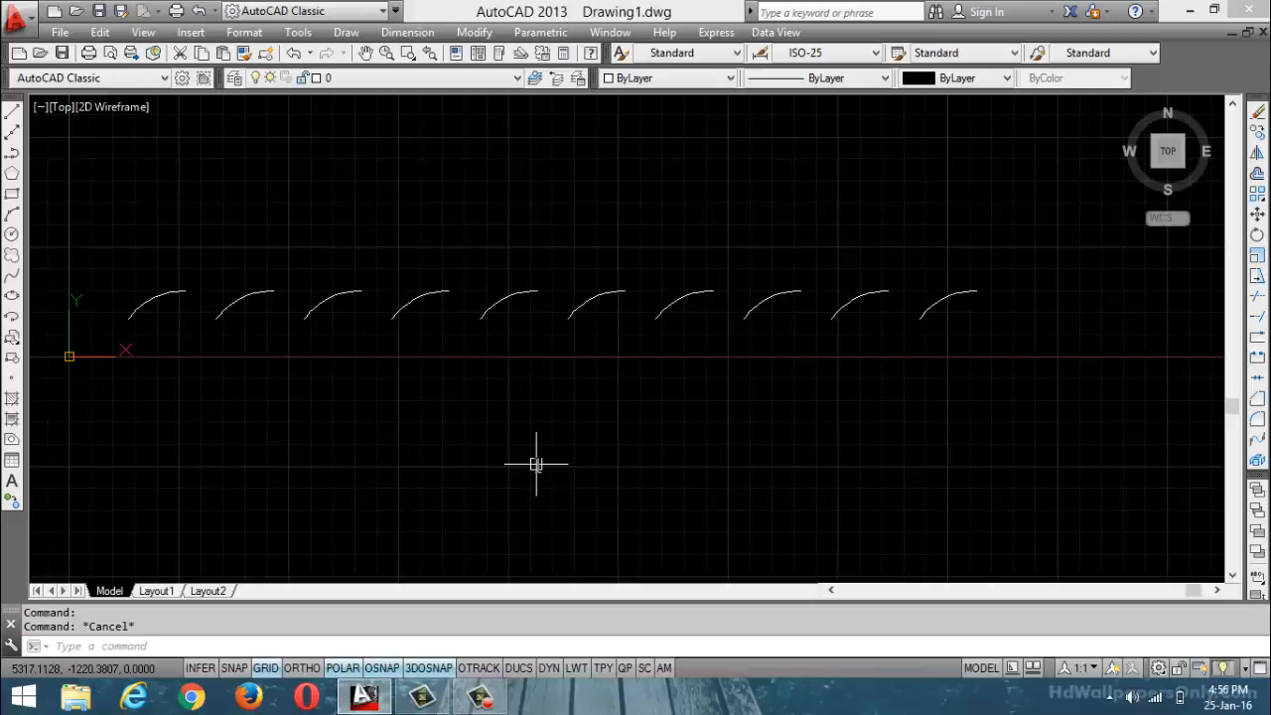
pyautogui.moveTo(423, 697)
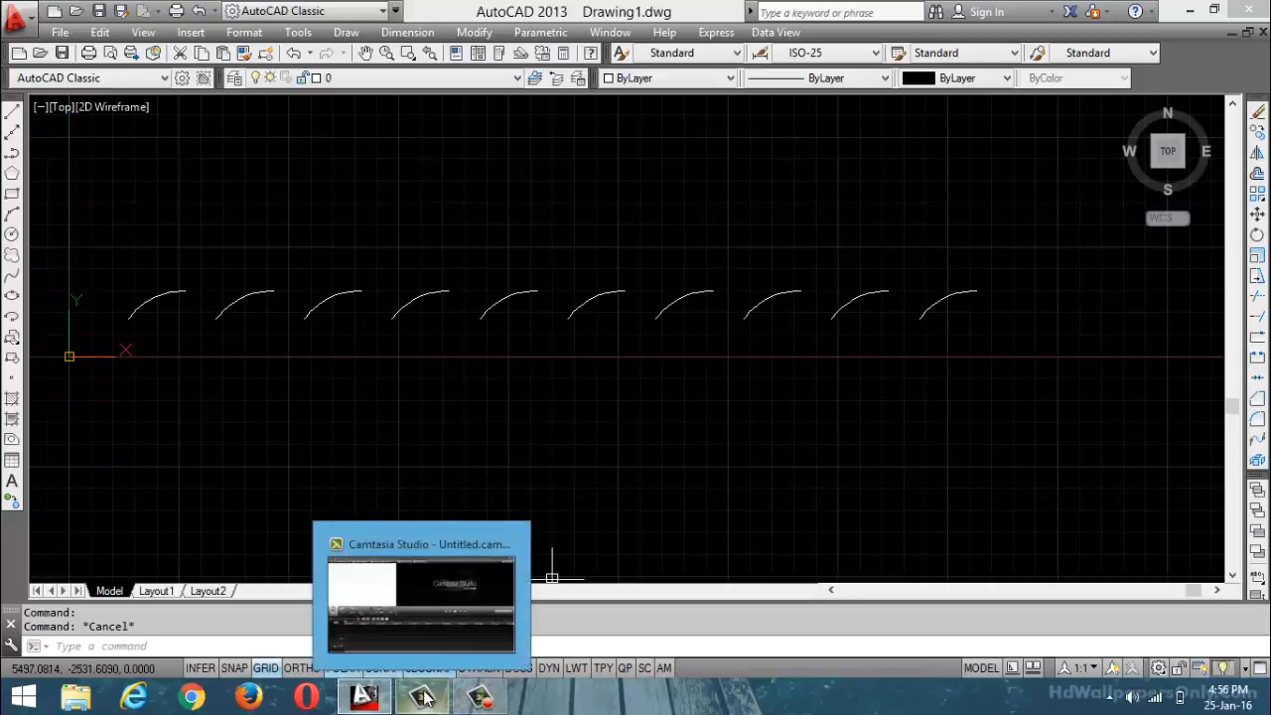
pyautogui.click(494, 701)
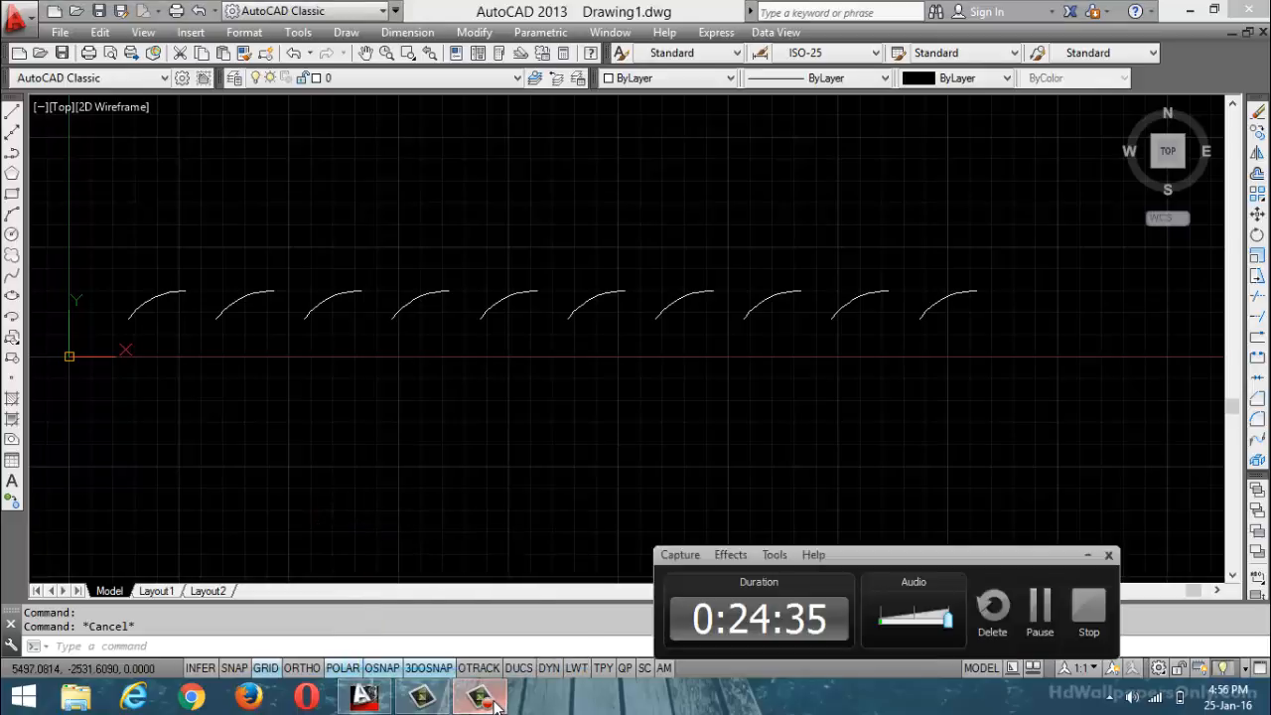
pyautogui.click(1082, 555)
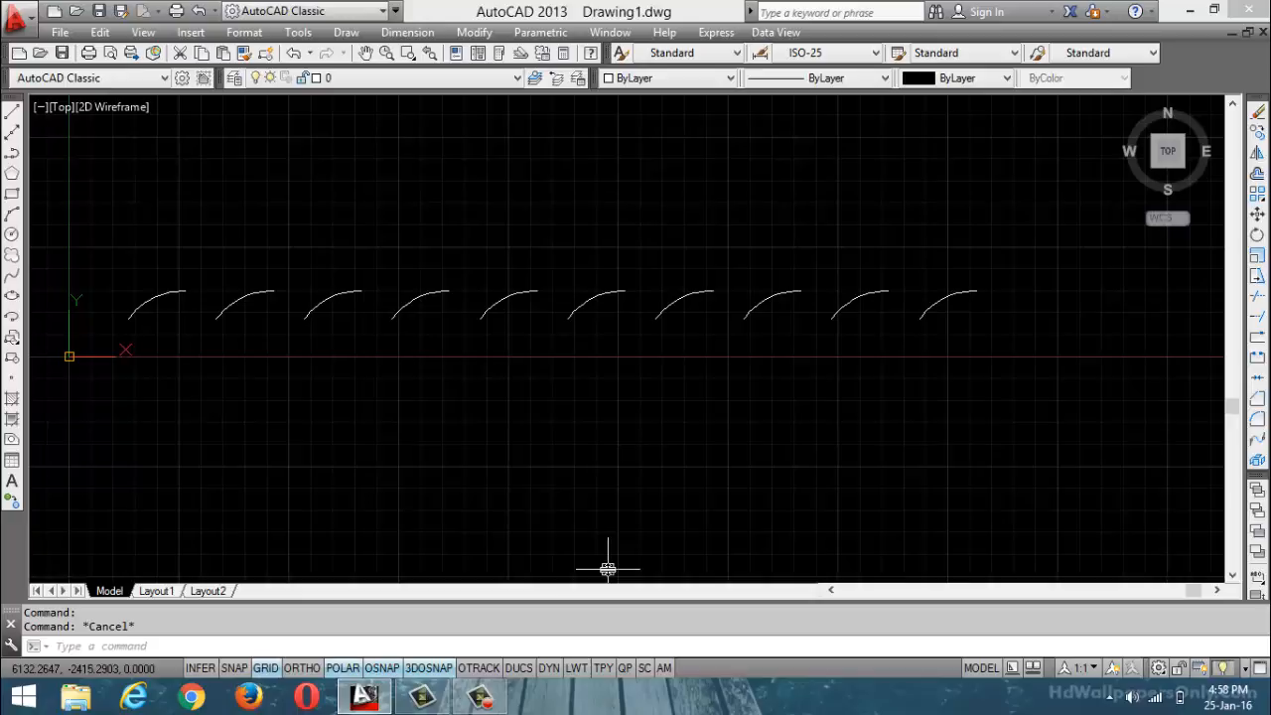
pyautogui.moveTo(424, 698)
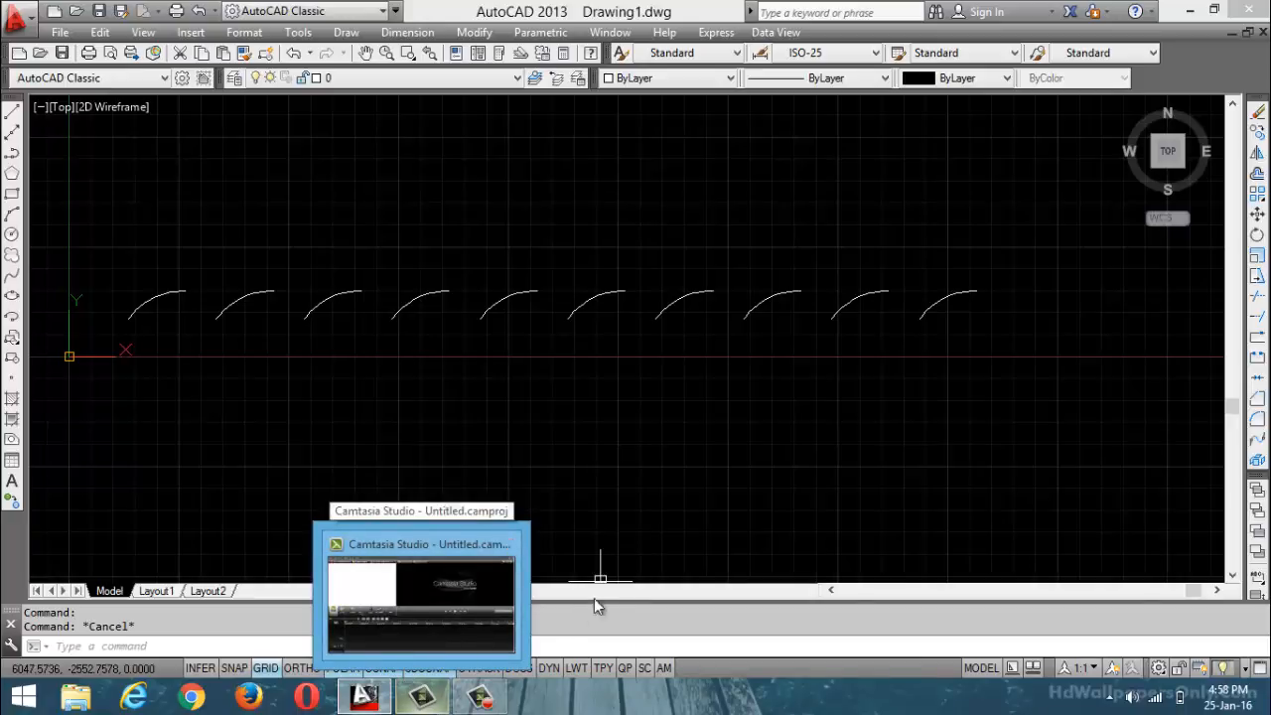
# - Erase all the arcs from the drawing
pyautogui.hotkey('ctrl', 'a')
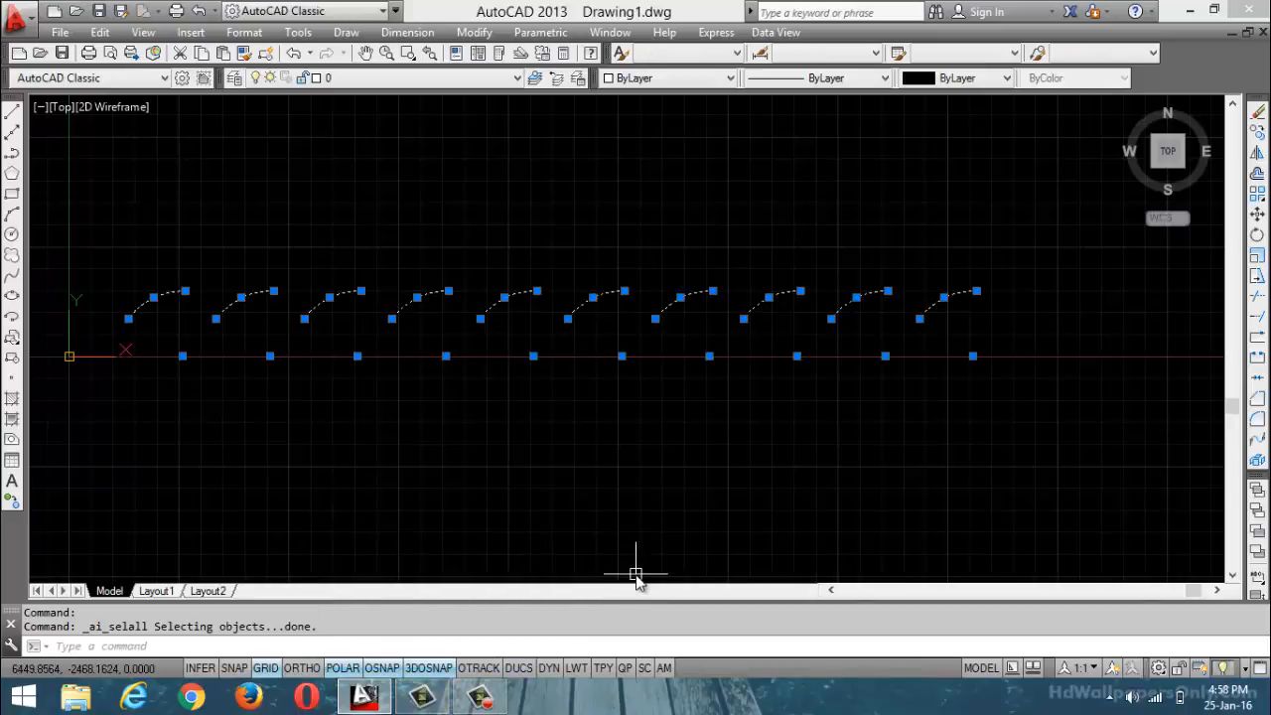
pyautogui.press('Delete')
pyautogui.click(474, 32)
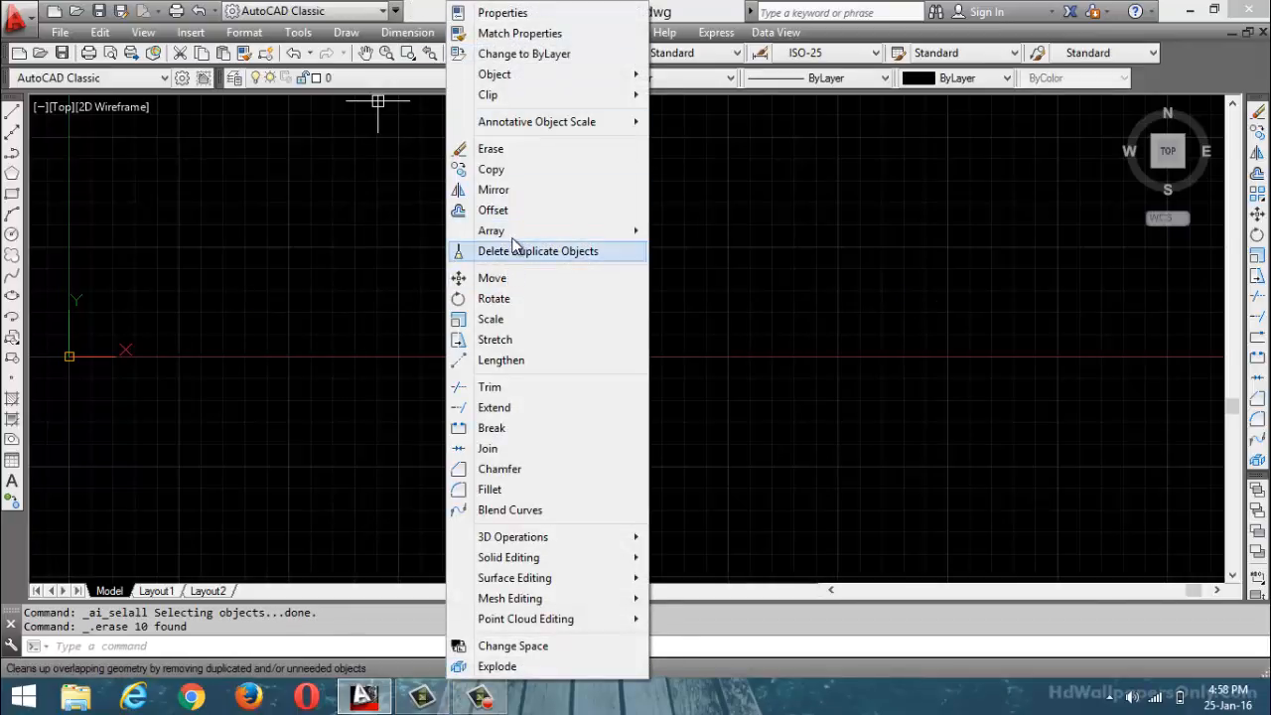
pyautogui.moveTo(514, 236)
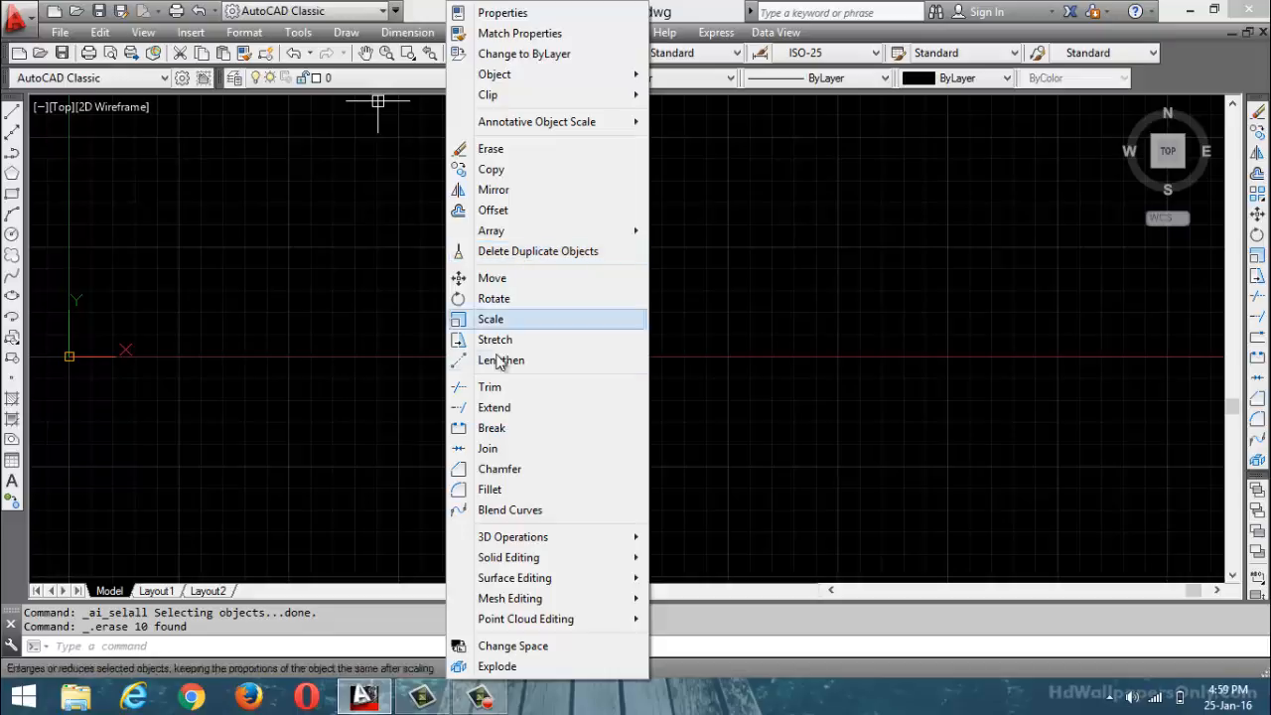
pyautogui.moveTo(345, 33)
pyautogui.moveTo(473, 33)
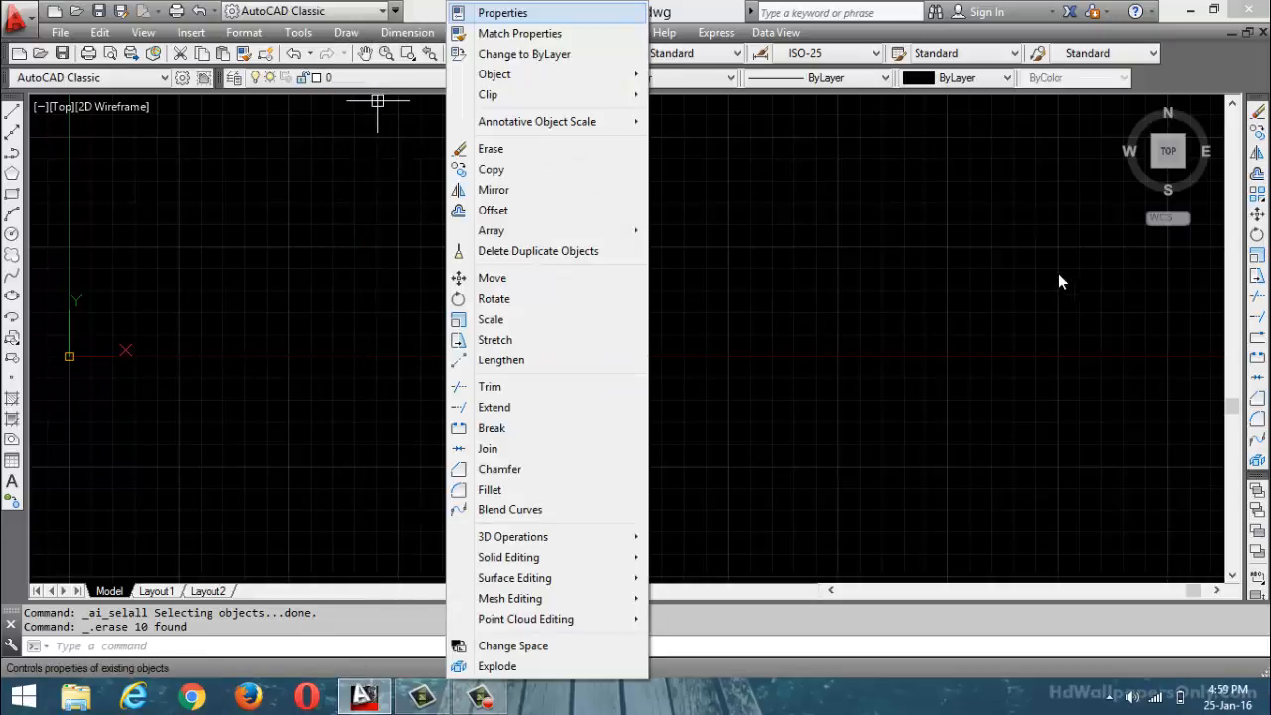
pyautogui.press('Escape')
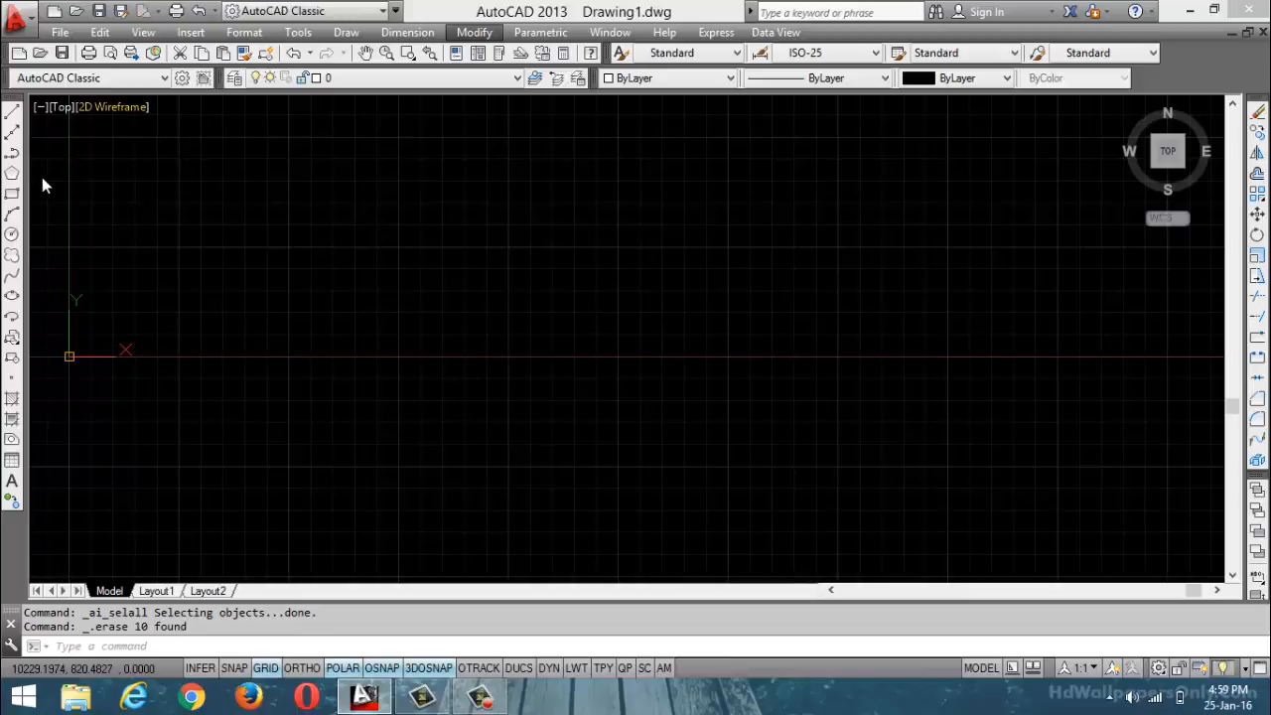
# - Draw a large rectangle across the X axis and a small circle inside its upper-left area
pyautogui.click(12, 193)
pyautogui.click(288, 227)
pyautogui.click(624, 497)
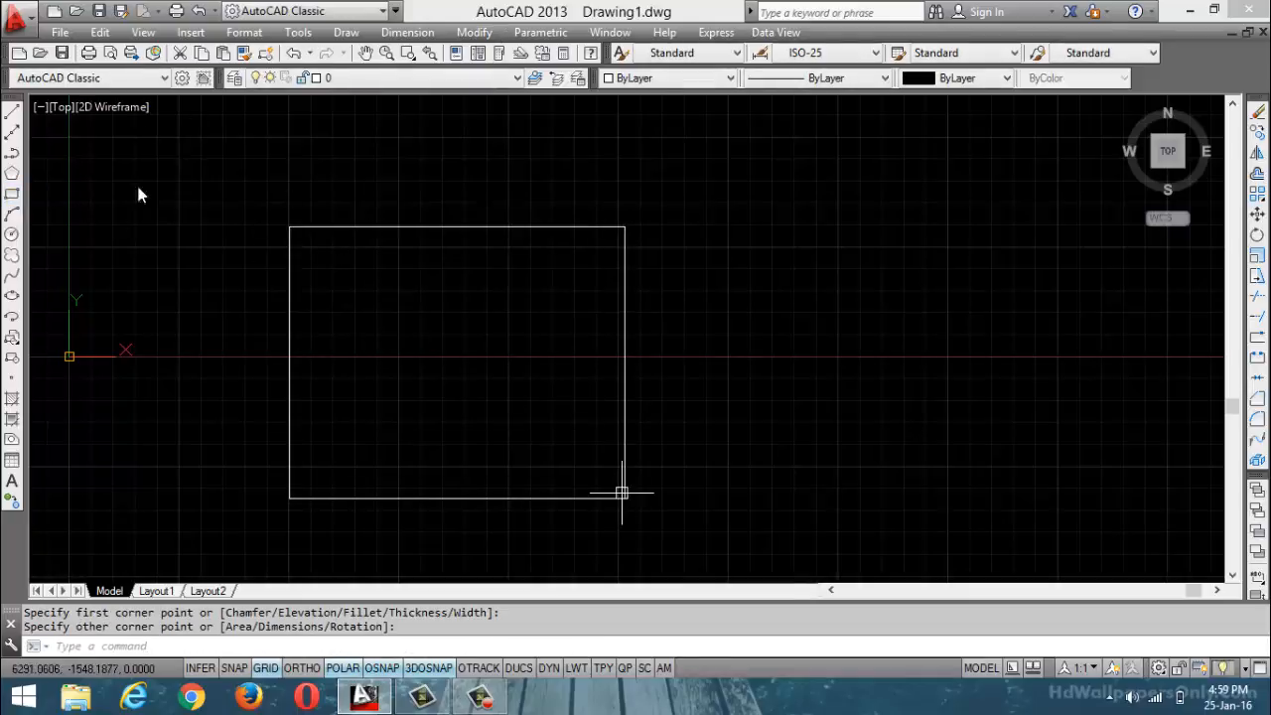
pyautogui.click(12, 234)
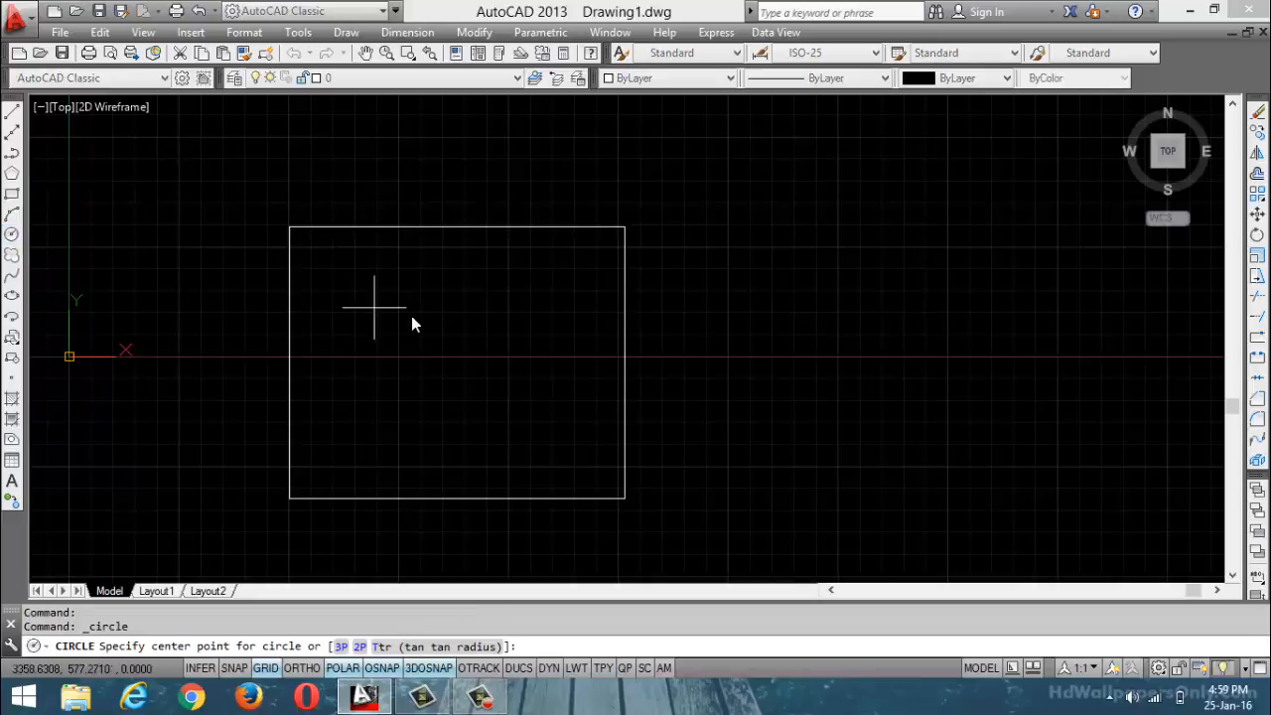
pyautogui.click(406, 316)
pyautogui.click(422, 299)
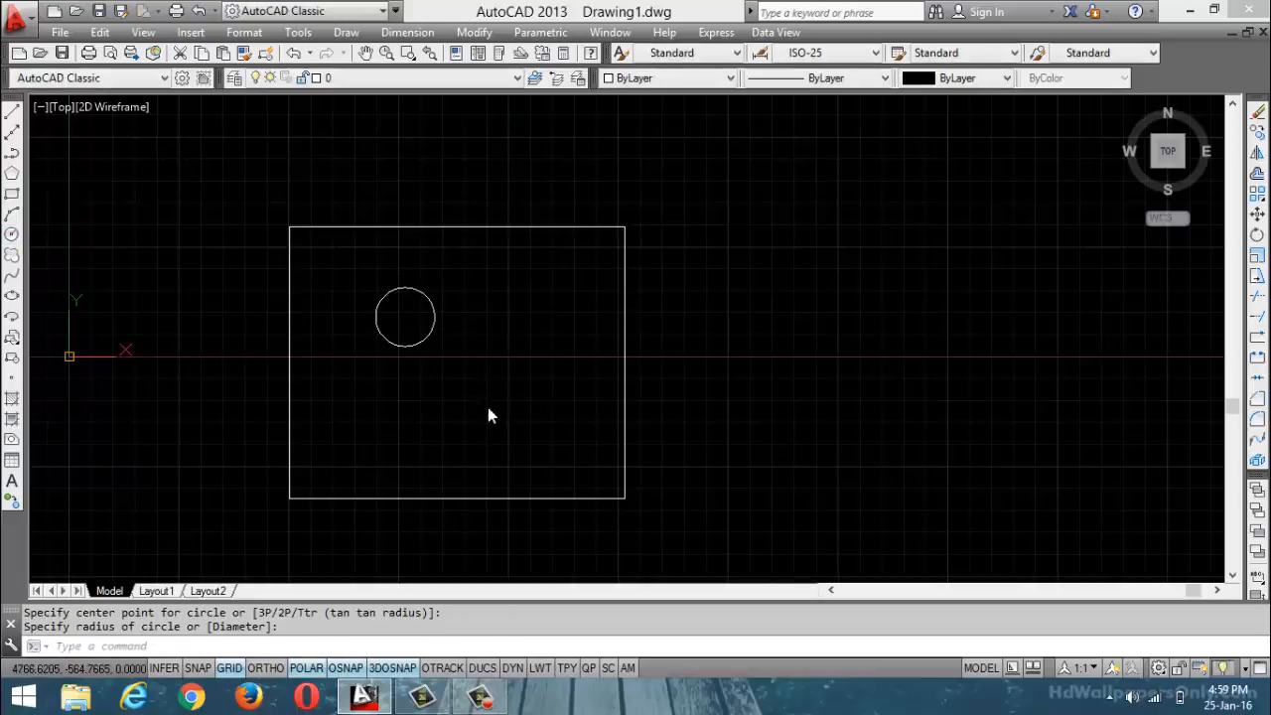
# - Draw two more circles inside the rectangle, one about 451 in radius below the first circle and a smaller one to the first circle's right
pyautogui.press('Return')
pyautogui.click(488, 406)
pyautogui.click(509, 372)
pyautogui.press('Return')
pyautogui.click(524, 328)
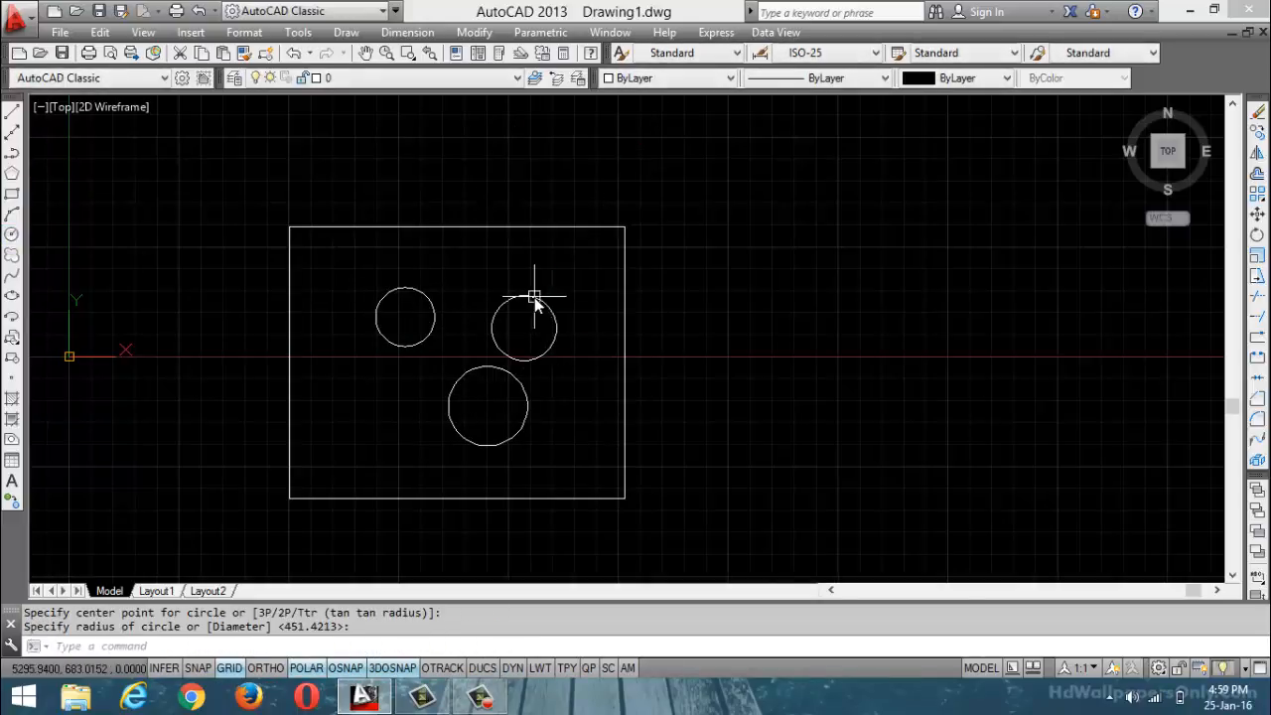
pyautogui.click(534, 296)
# - Use the Boundary command to create polyline boundaries from an internal point between the rectangle and the circles
pyautogui.write('bo')
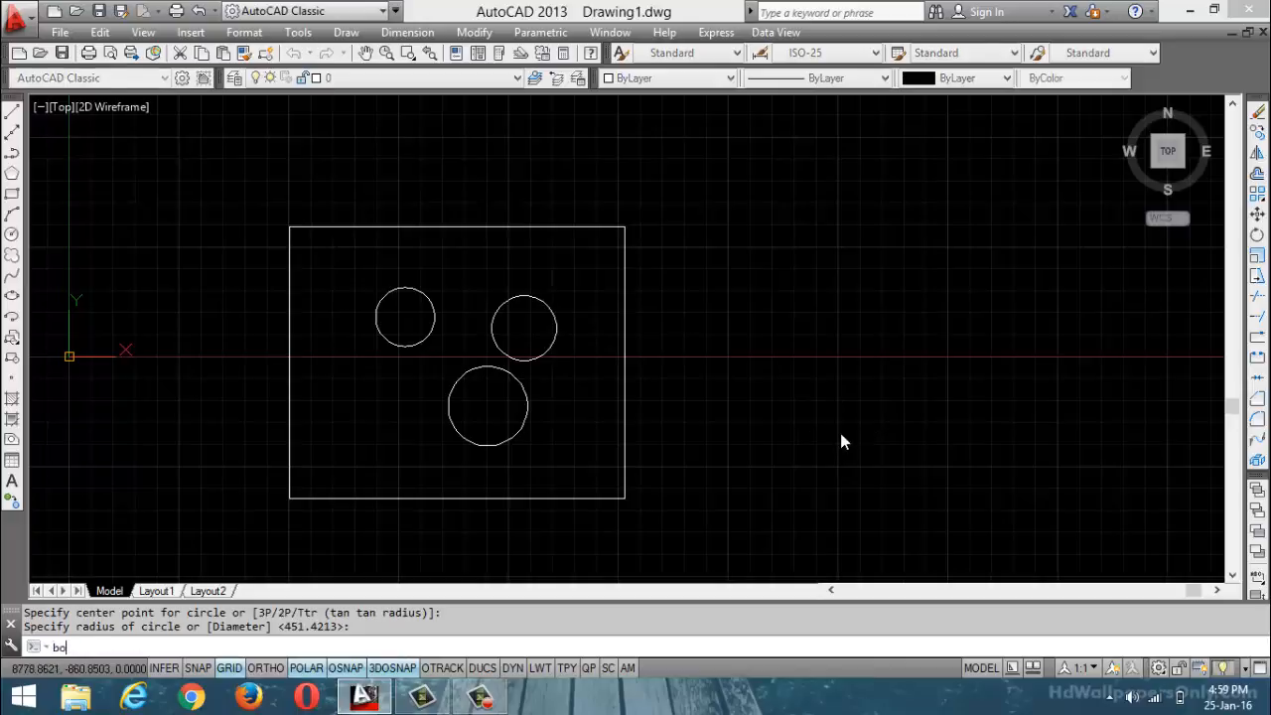
pyautogui.press('Return')
pyautogui.press('Return')
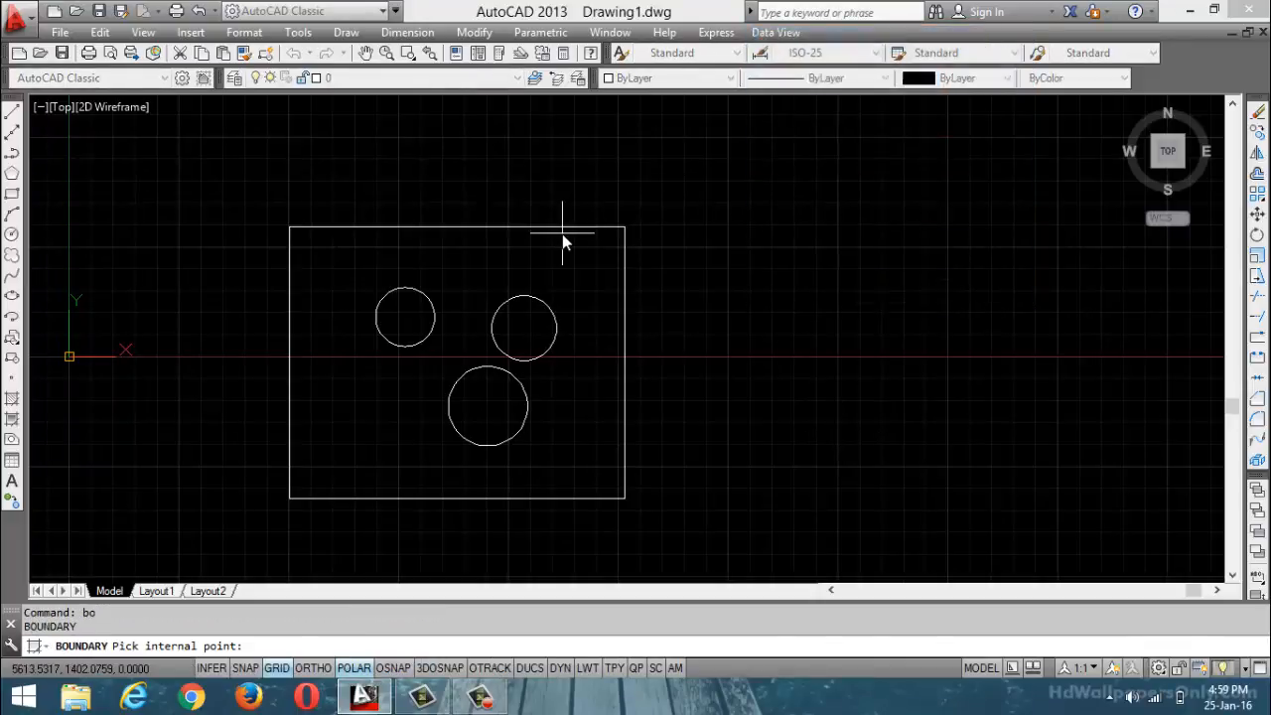
pyautogui.click(517, 257)
pyautogui.press('Return')
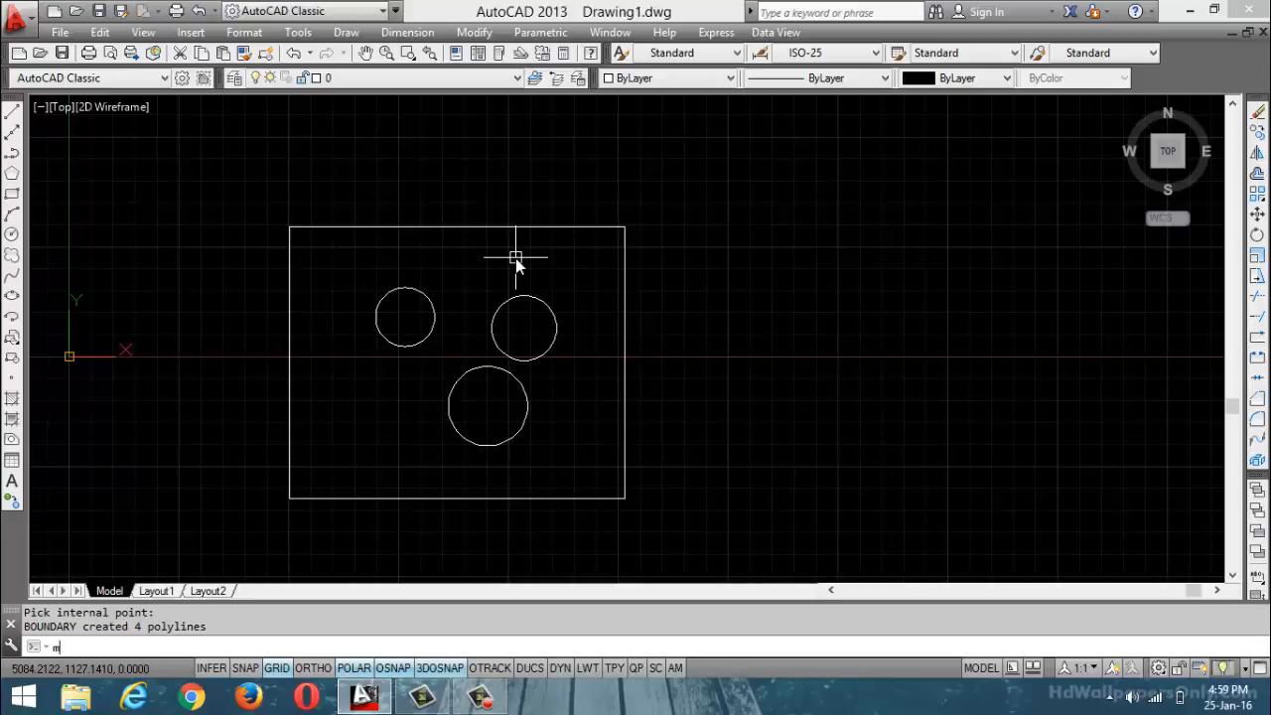
# - Move one copy of the overlapping rectangle and of its largest circle to the right of the original figure, using the rectangle's lower-left corner as base point
pyautogui.write('m')
pyautogui.press('Return')
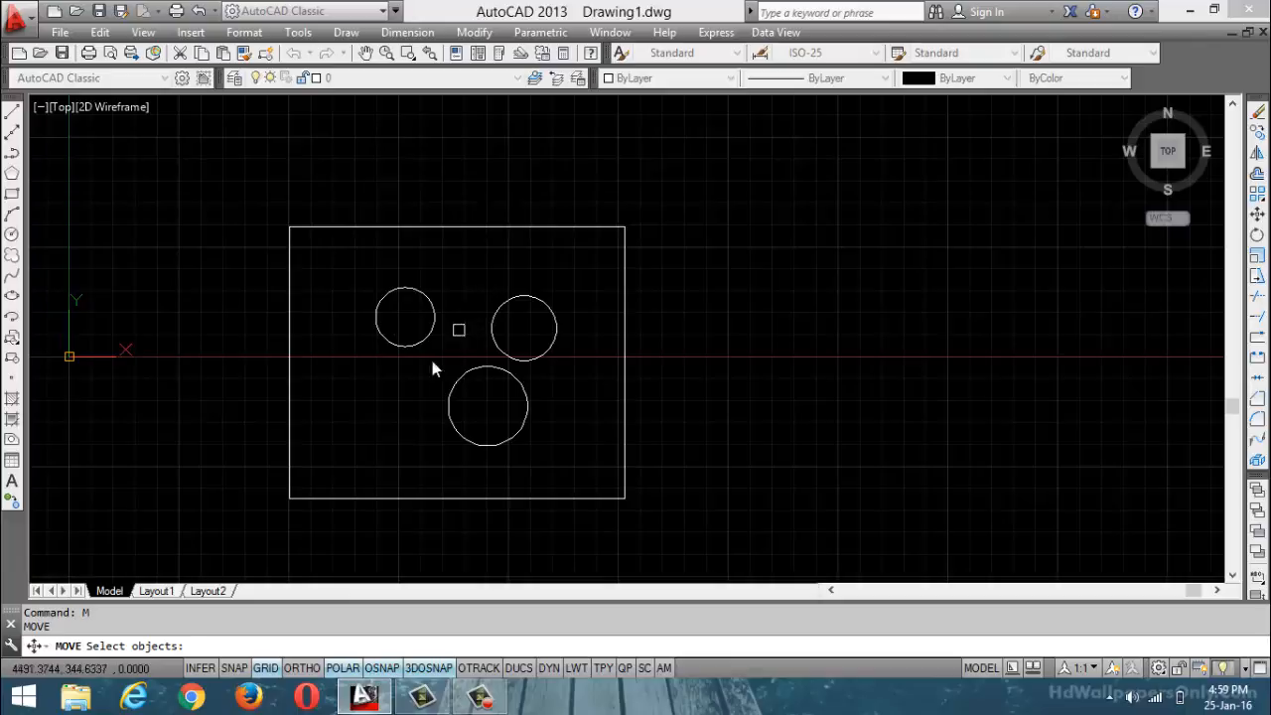
pyautogui.click(358, 498)
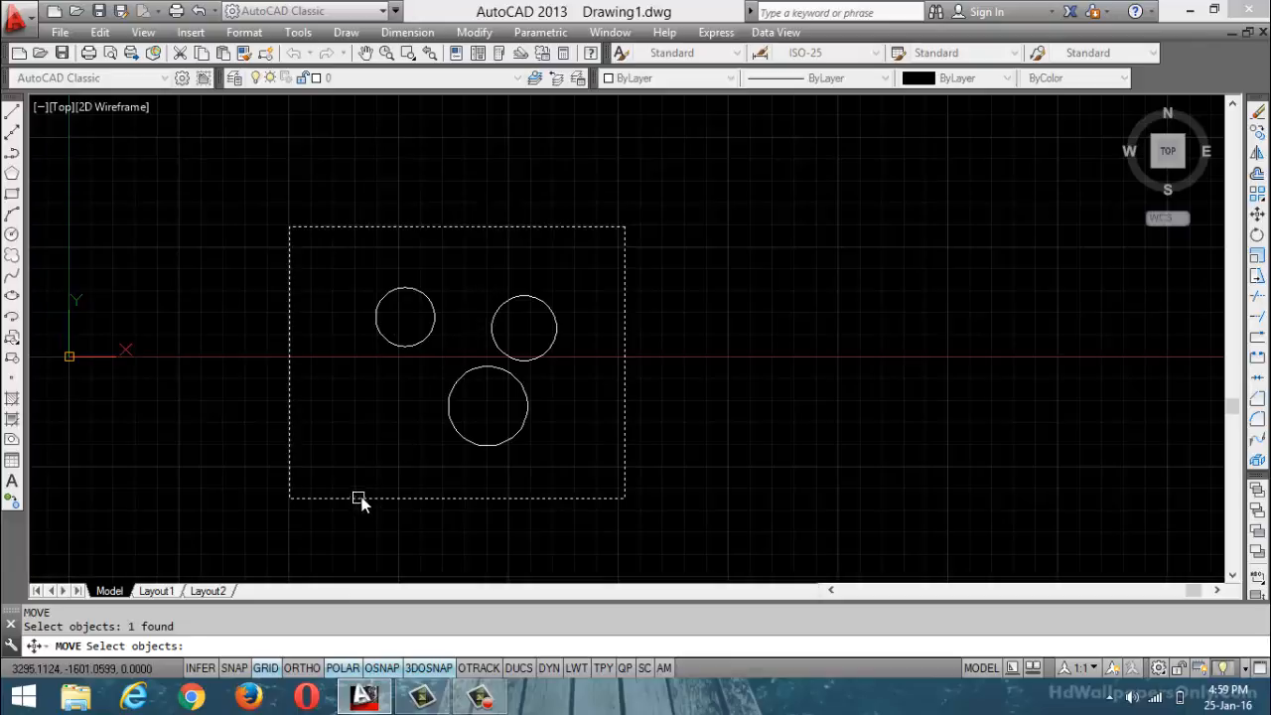
pyautogui.click(474, 446)
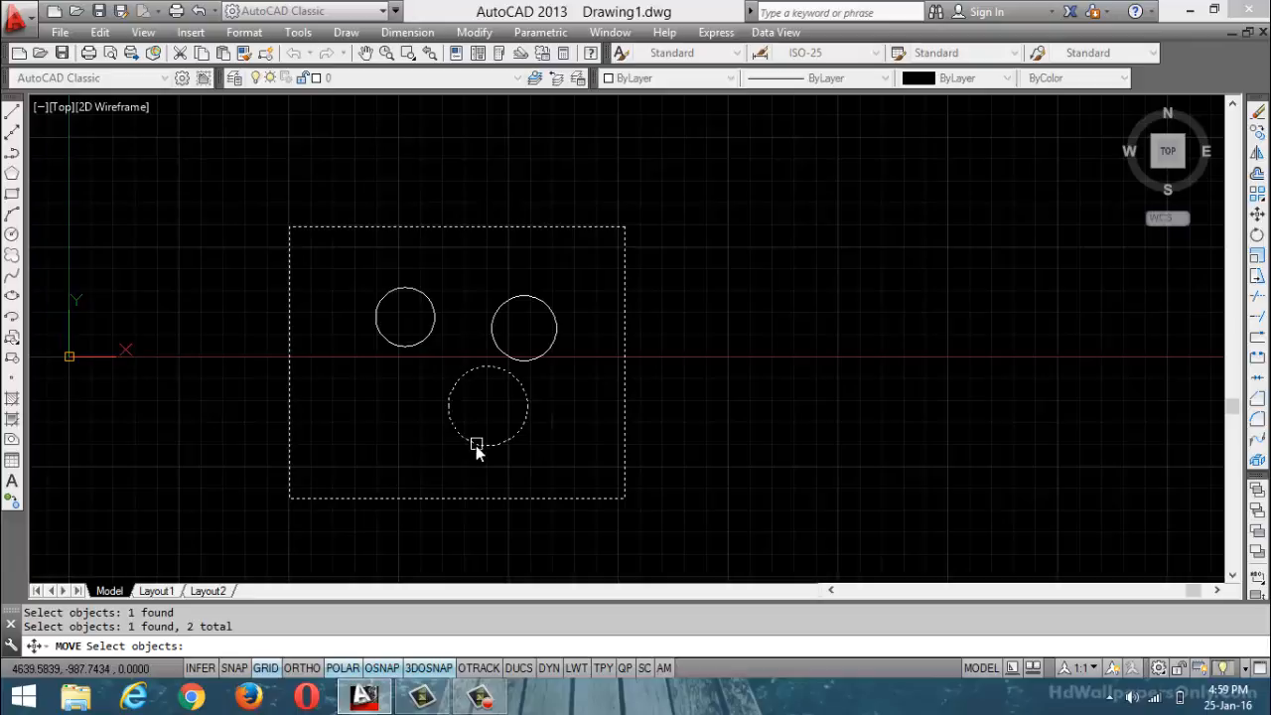
pyautogui.press('Return')
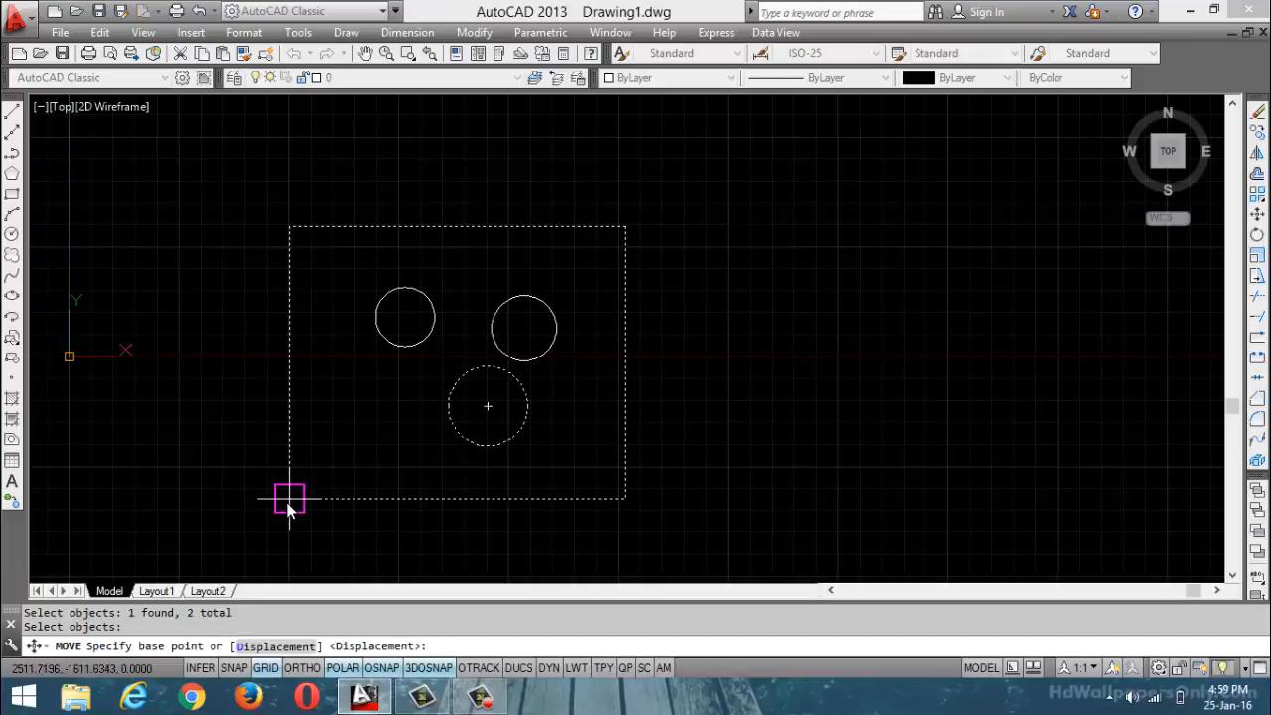
pyautogui.click(288, 497)
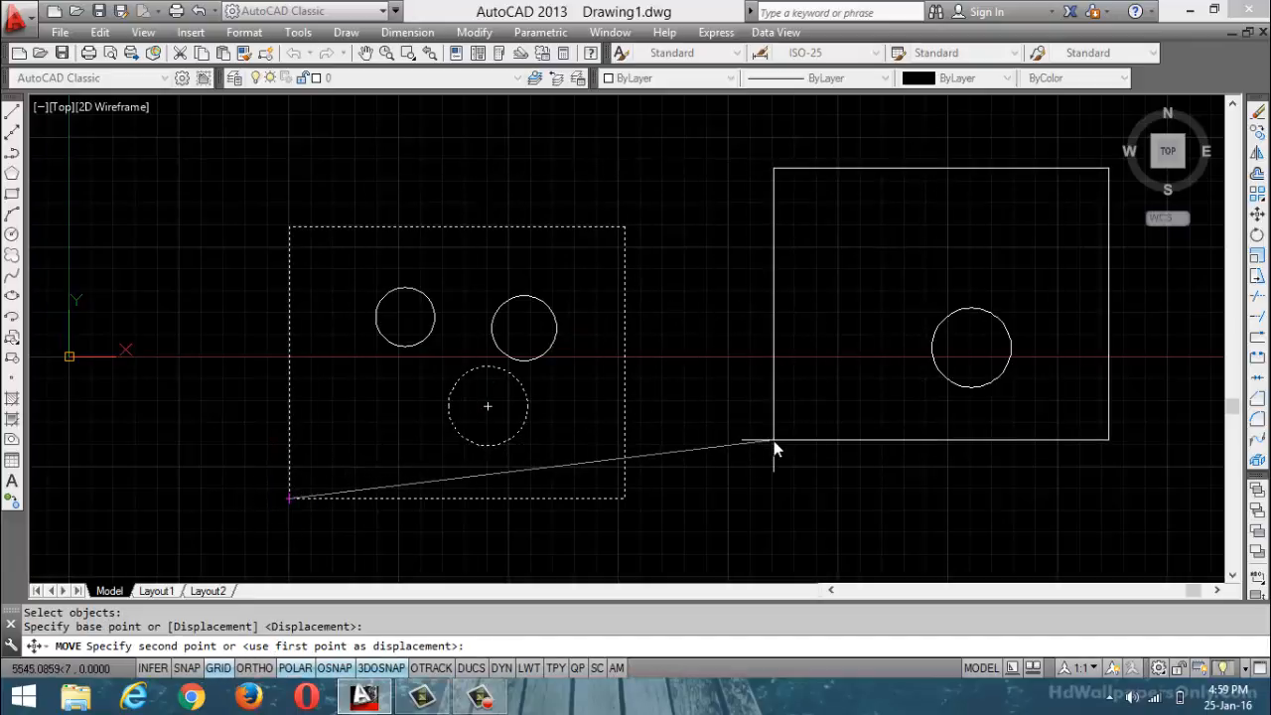
pyautogui.press('Escape')
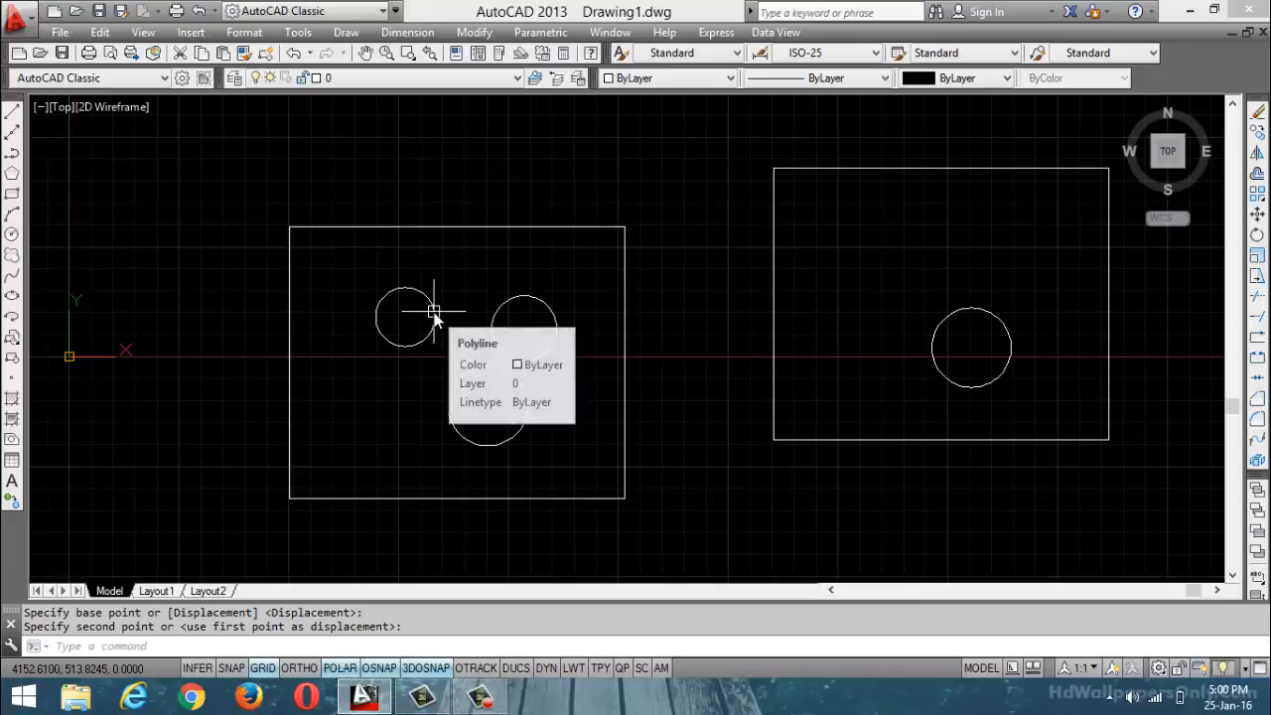
pyautogui.press('Escape')
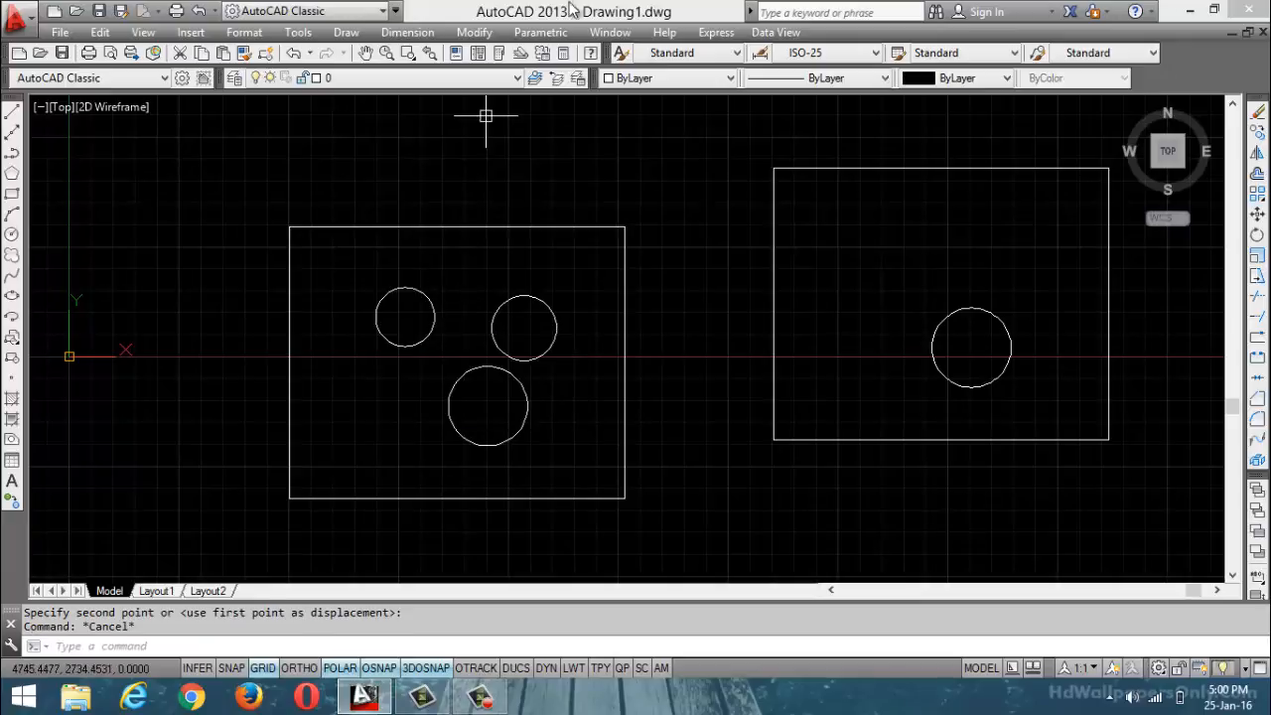
# - Delete duplicate objects from the whole original rectangle and its three circles, using a tolerance of 0.000001 and the default options
pyautogui.click(474, 31)
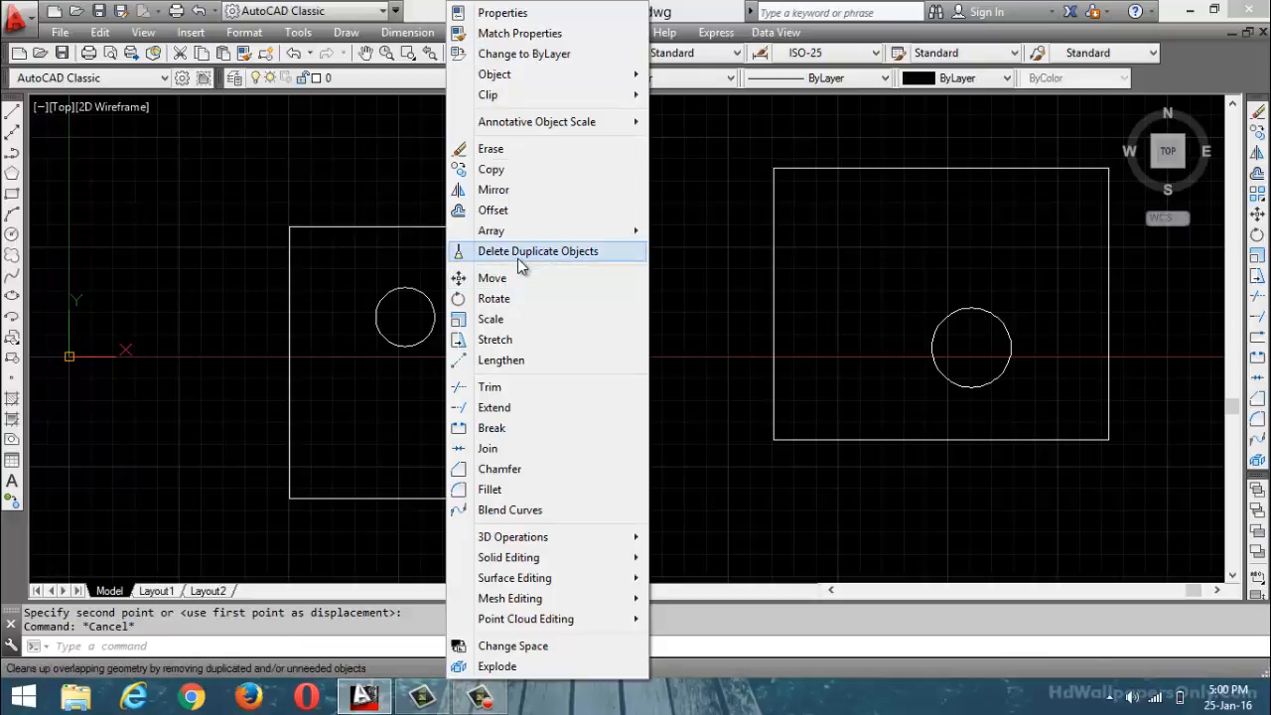
pyautogui.click(517, 258)
pyautogui.click(203, 173)
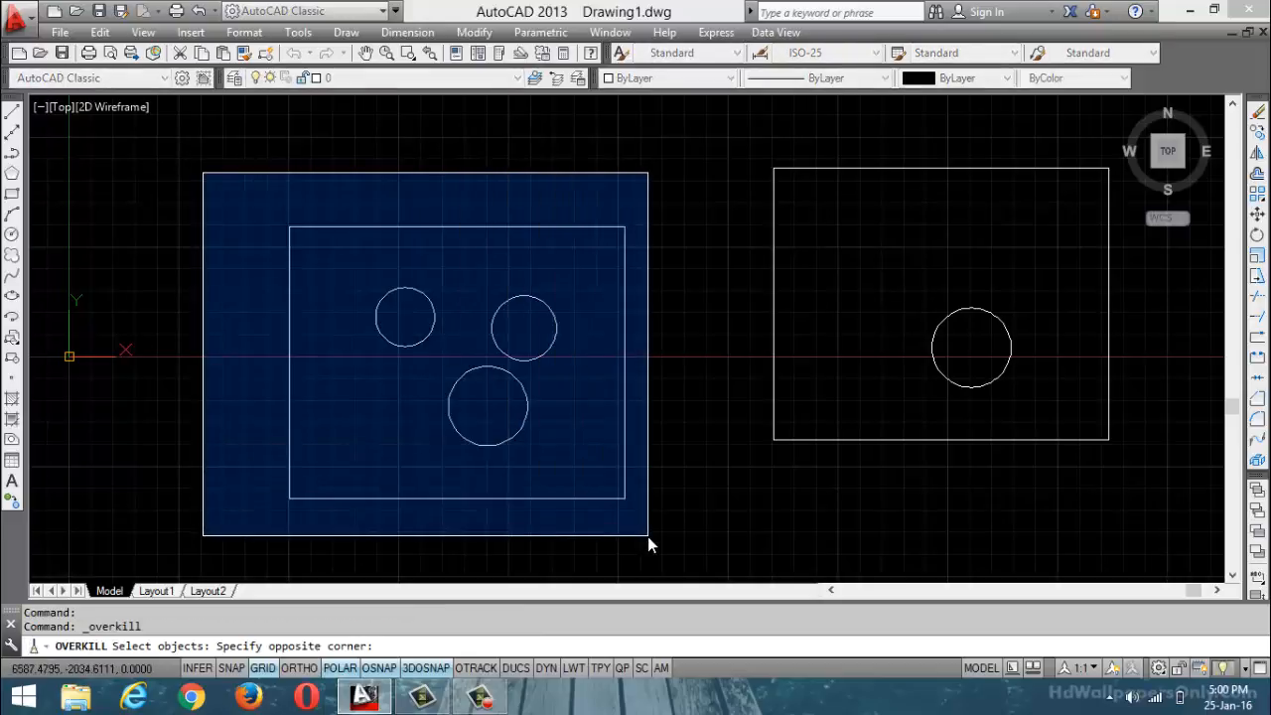
pyautogui.click(648, 537)
pyautogui.press('Return')
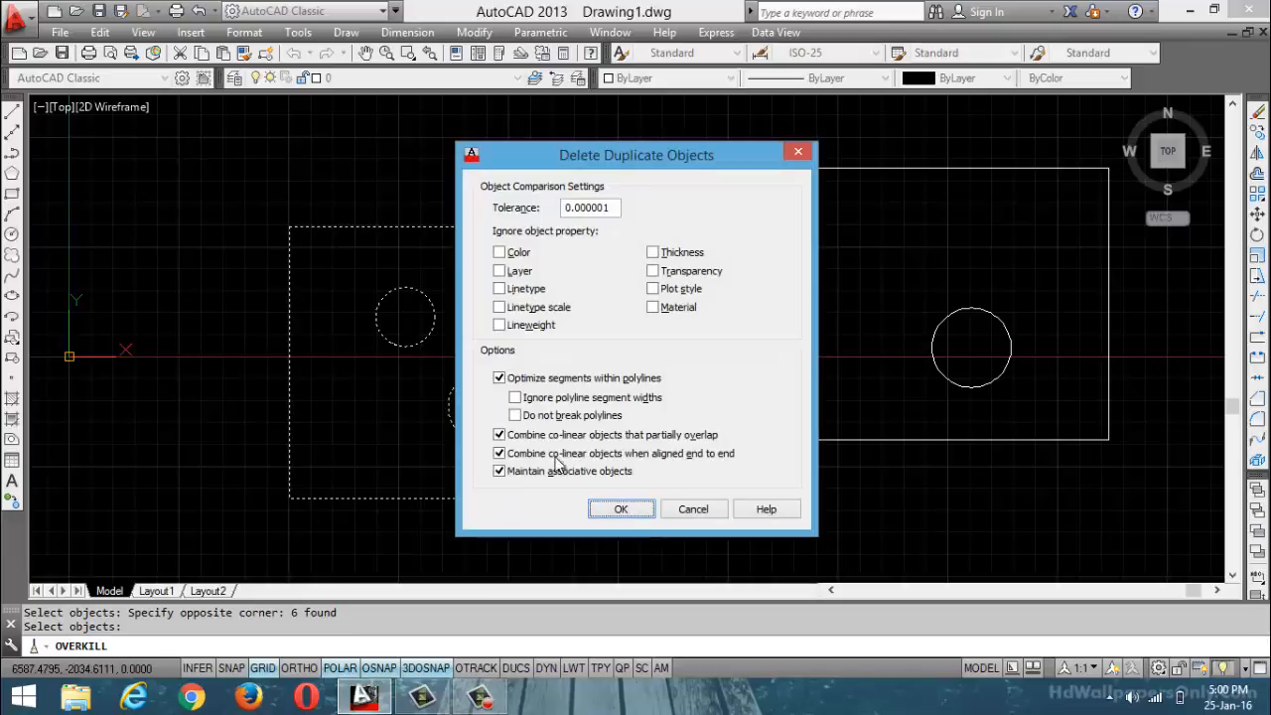
pyautogui.click(616, 508)
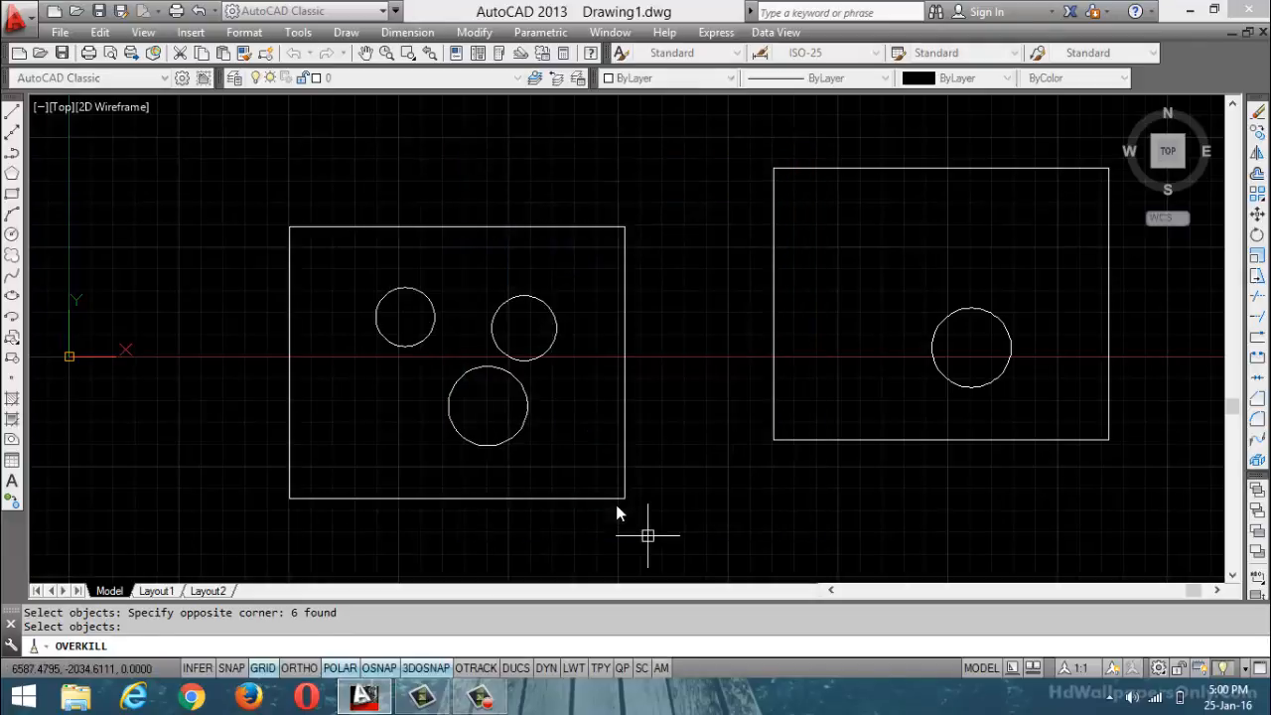
# - Select the upper-right circle in the original figure to inspect it, and clear the selection
pyautogui.click(526, 296)
pyautogui.click(405, 285)
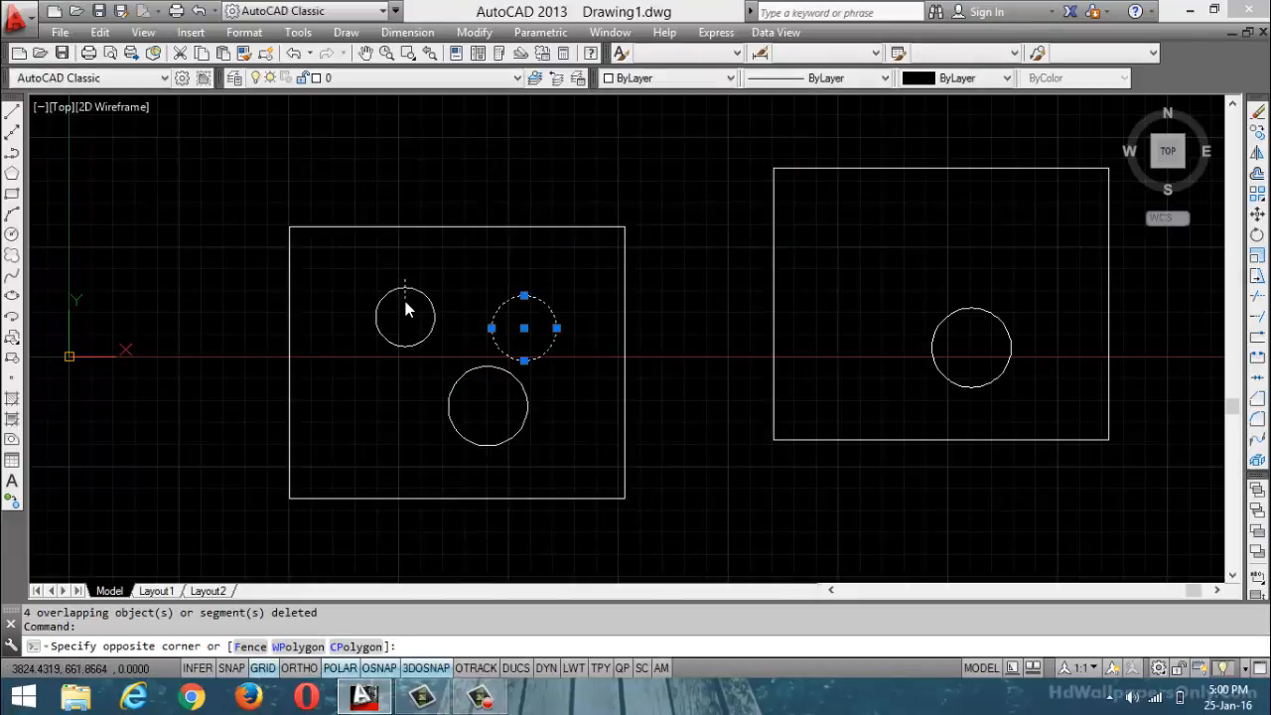
pyautogui.click(405, 302)
pyautogui.press('Escape')
# - Move the upper-right circle by its centre to just above the rectangle's top edge, and undo that move
pyautogui.write('m')
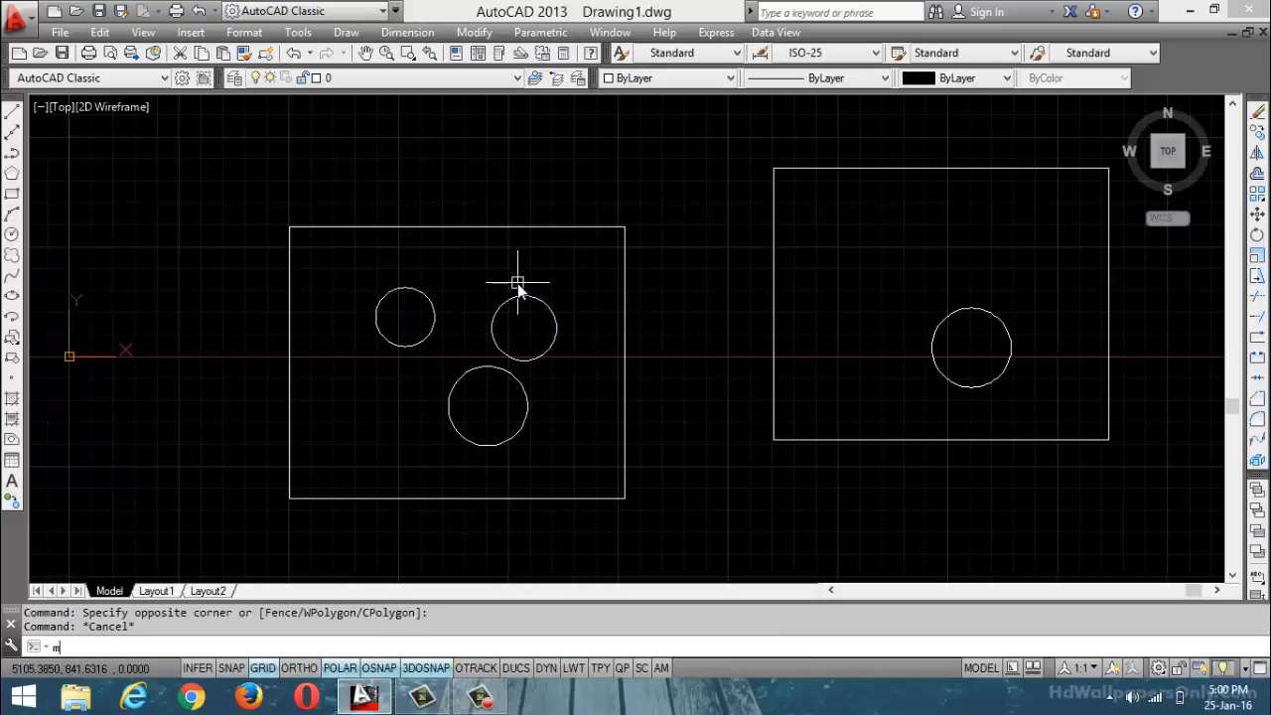
pyautogui.press('Return')
pyautogui.click(516, 300)
pyautogui.press('Return')
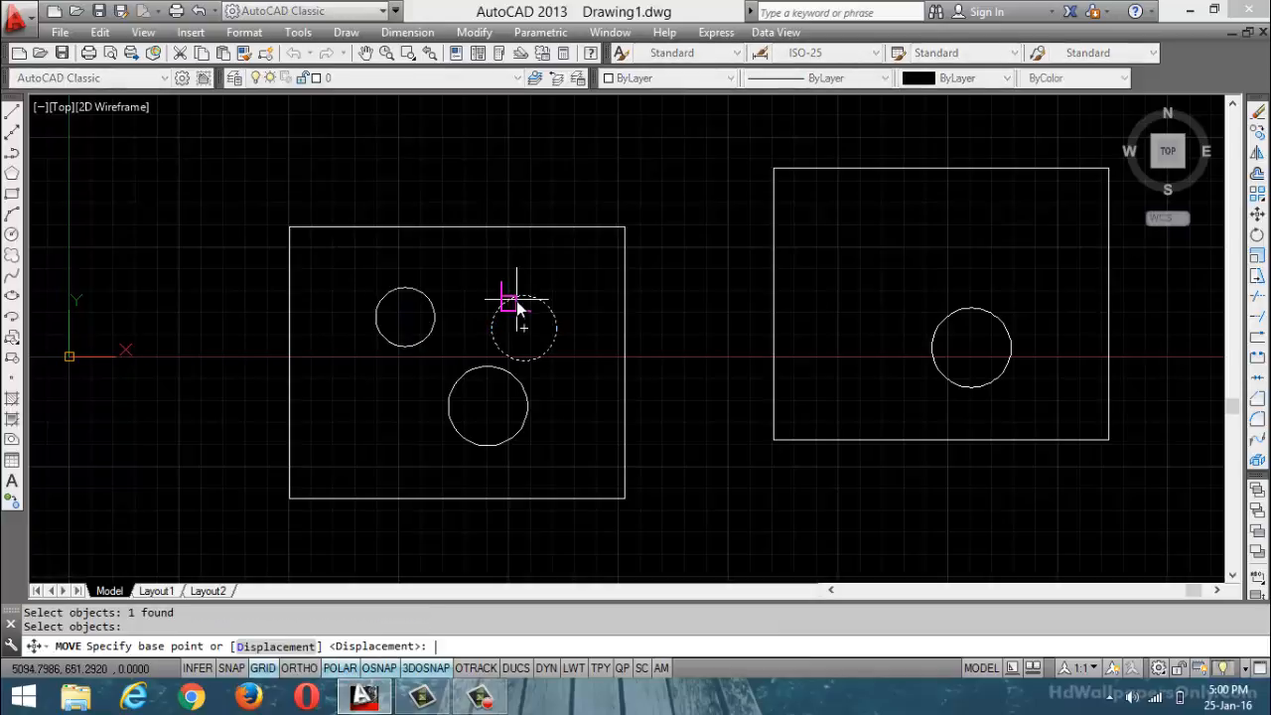
pyautogui.click(524, 327)
pyautogui.click(538, 173)
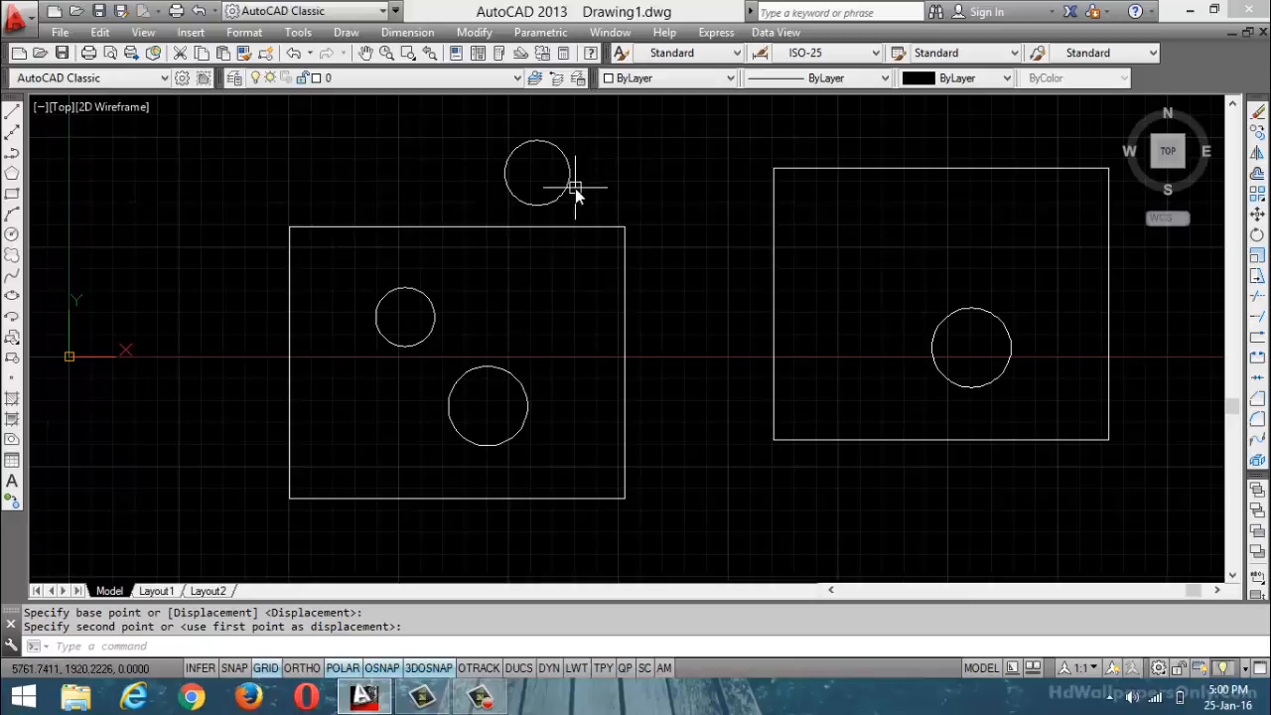
pyautogui.hotkey('ctrl', 'z')
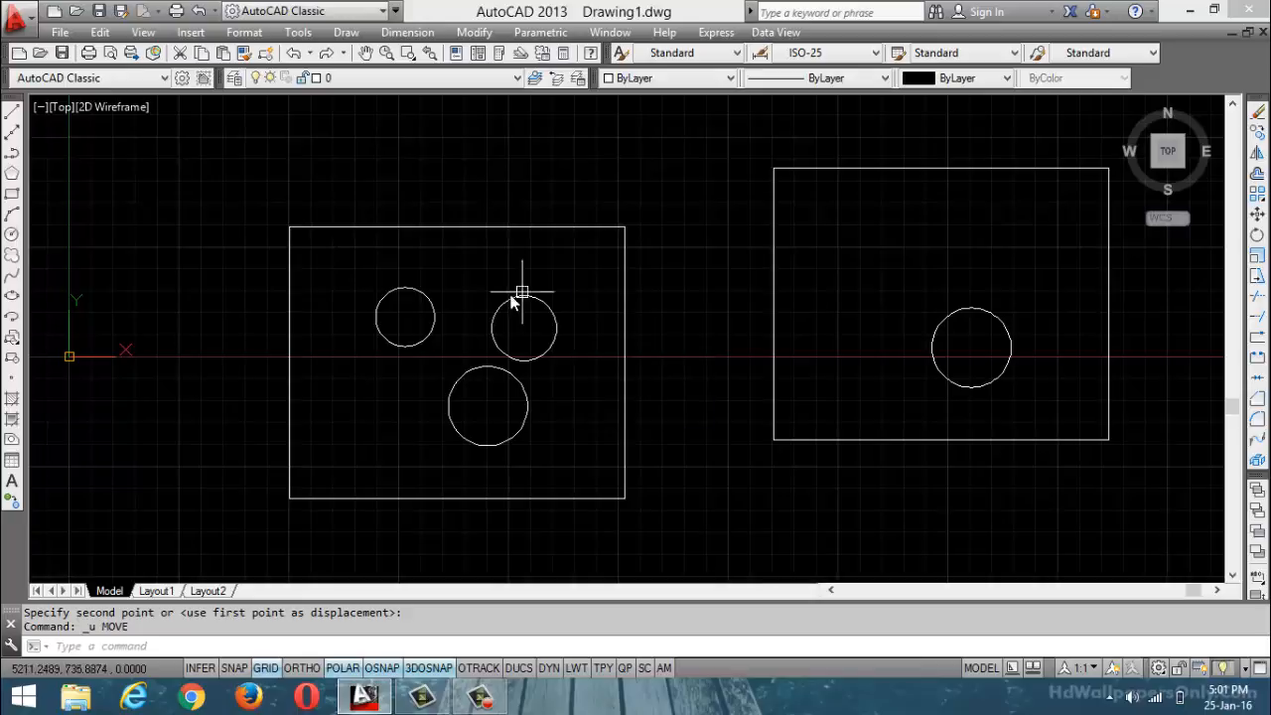
pyautogui.click(467, 683)
pyautogui.click(469, 687)
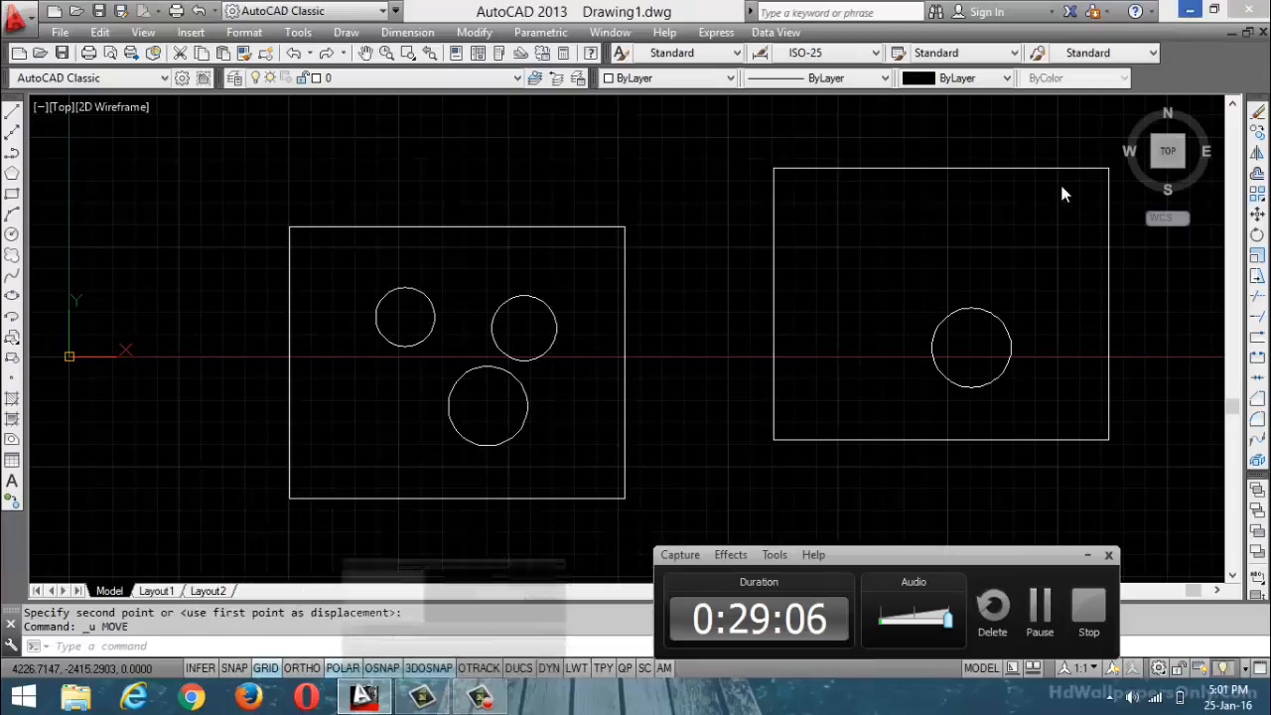
pyautogui.click(1189, 9)
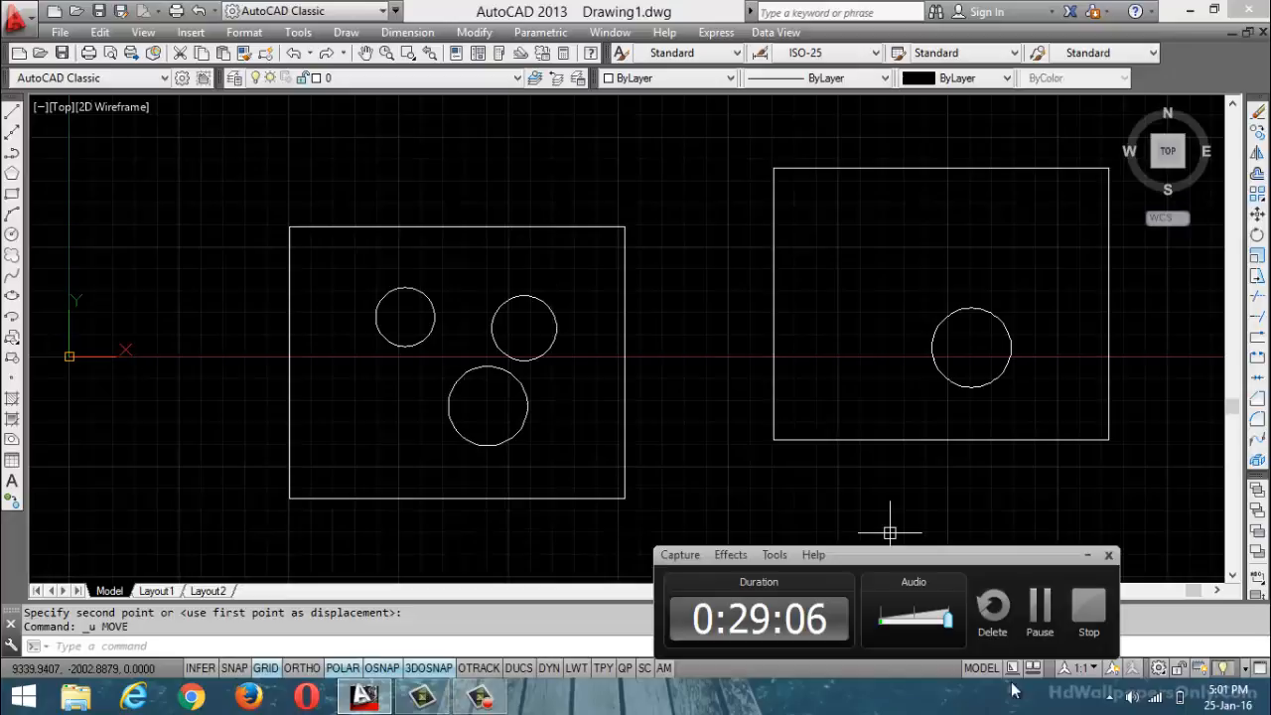
pyautogui.click(1039, 604)
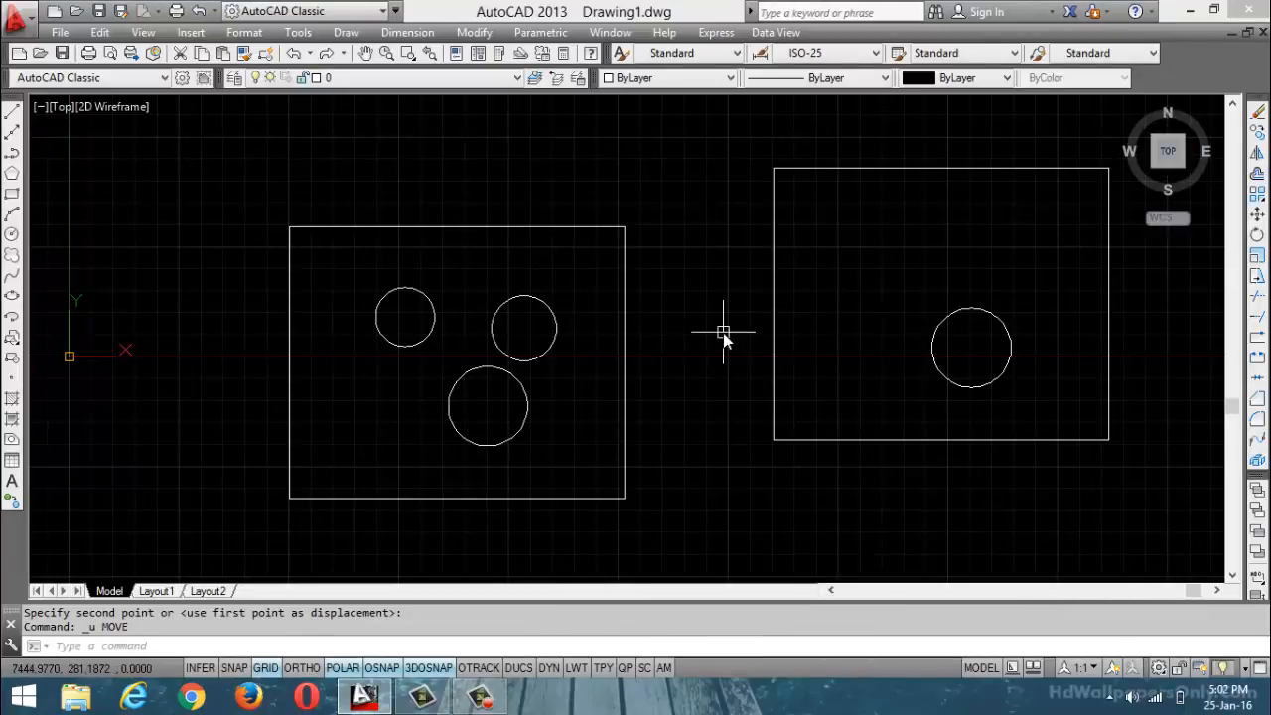
# - Undo the changes back to before the boundary creation, and erase all objects from the drawing
pyautogui.hotkey('ctrl', 'z')
pyautogui.hotkey('ctrl', 'z')
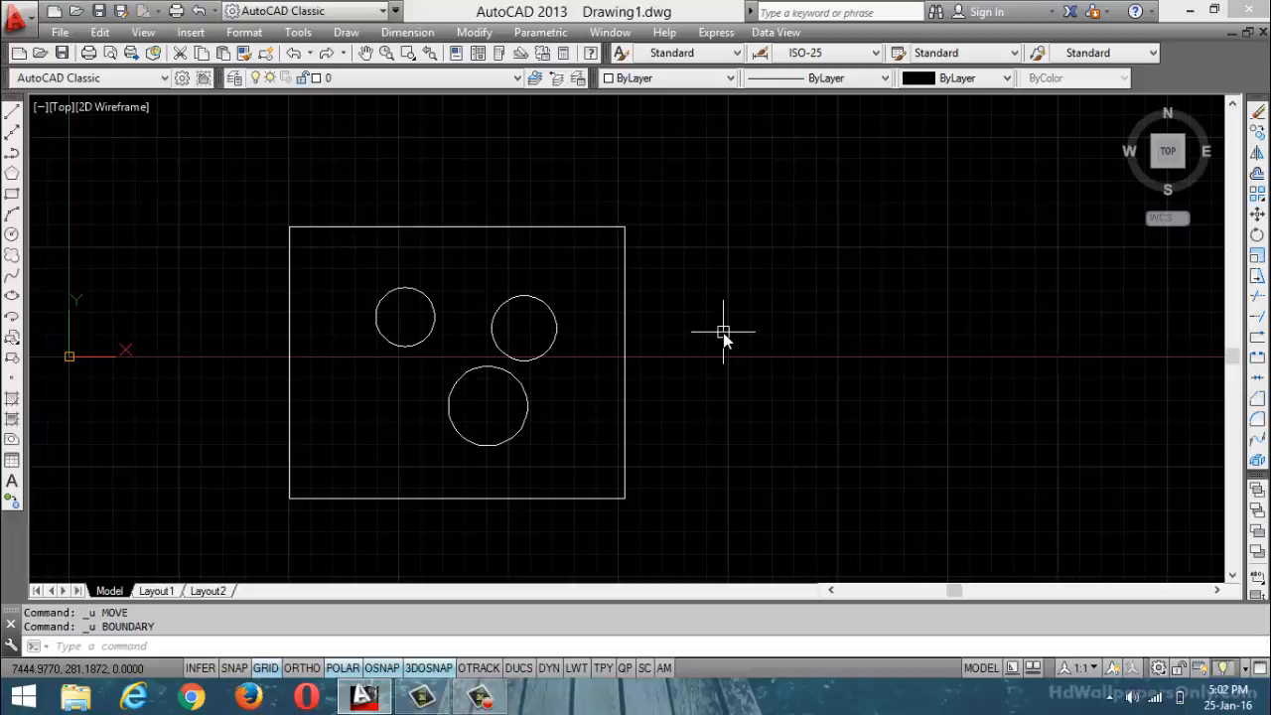
pyautogui.hotkey('ctrl', 'a')
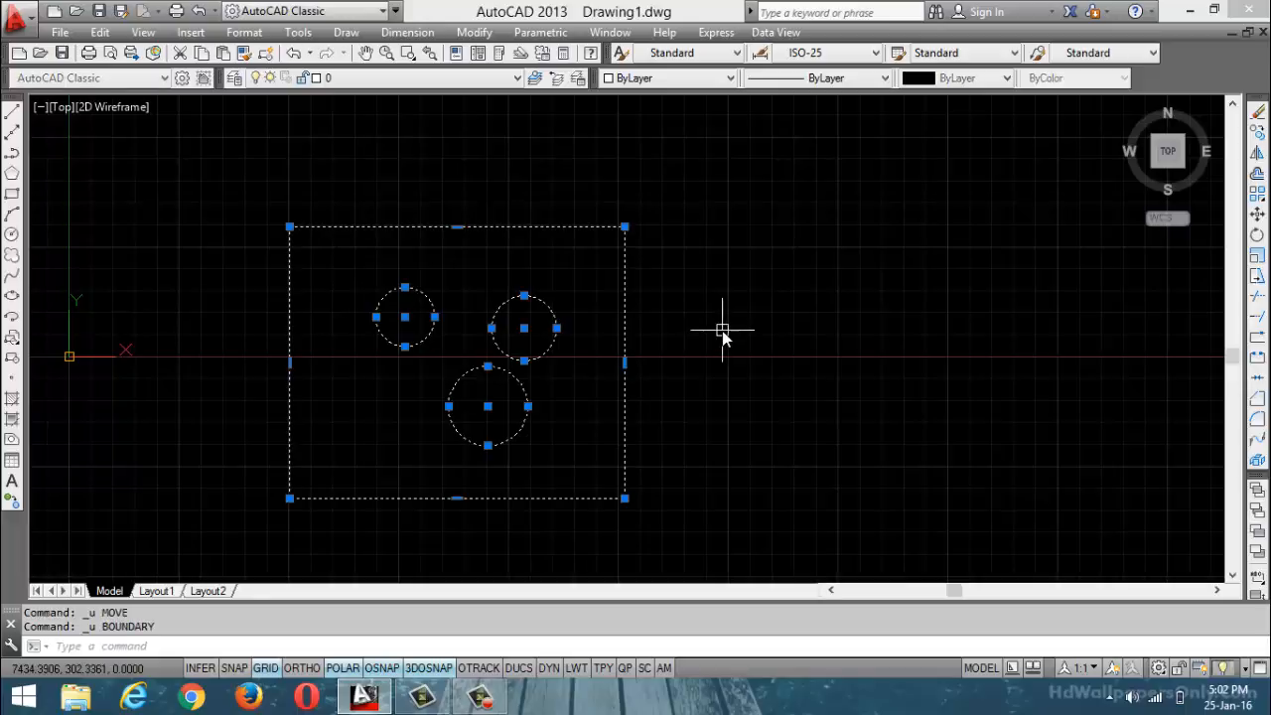
pyautogui.press('Delete')
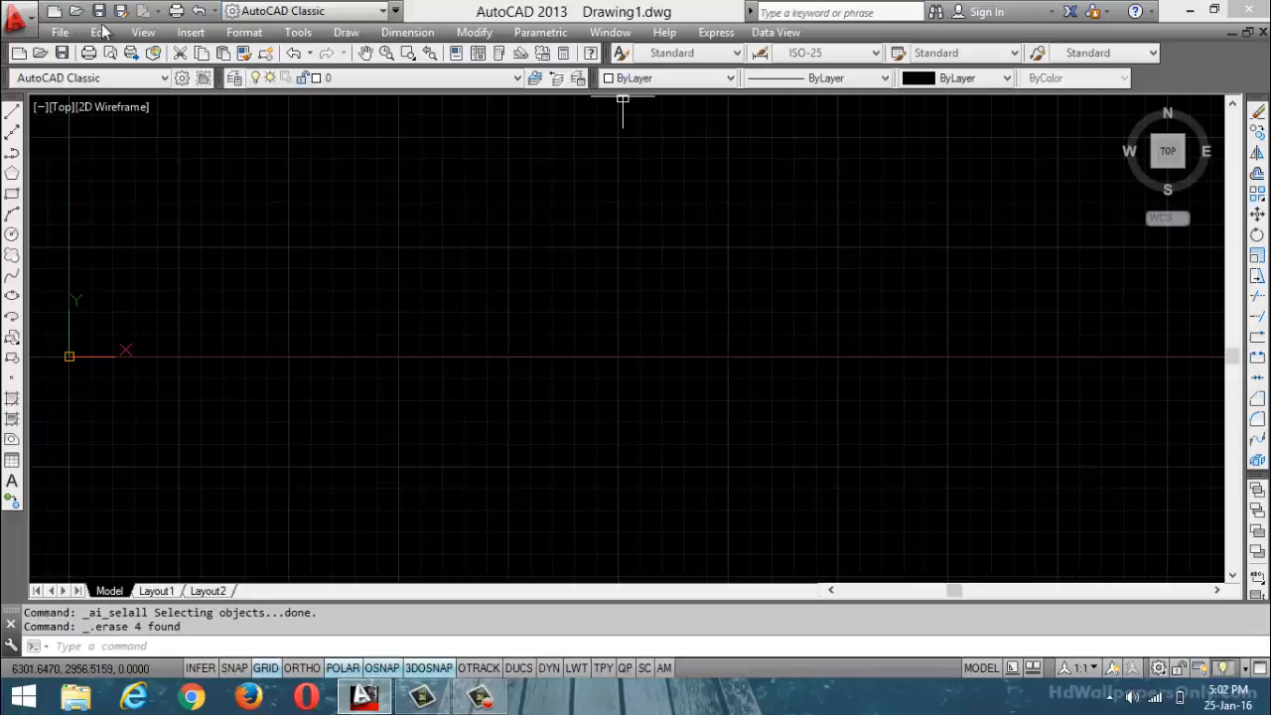
# - Draw a single long horizontal line across the upper middle of the empty drawing
pyautogui.click(12, 112)
pyautogui.click(384, 260)
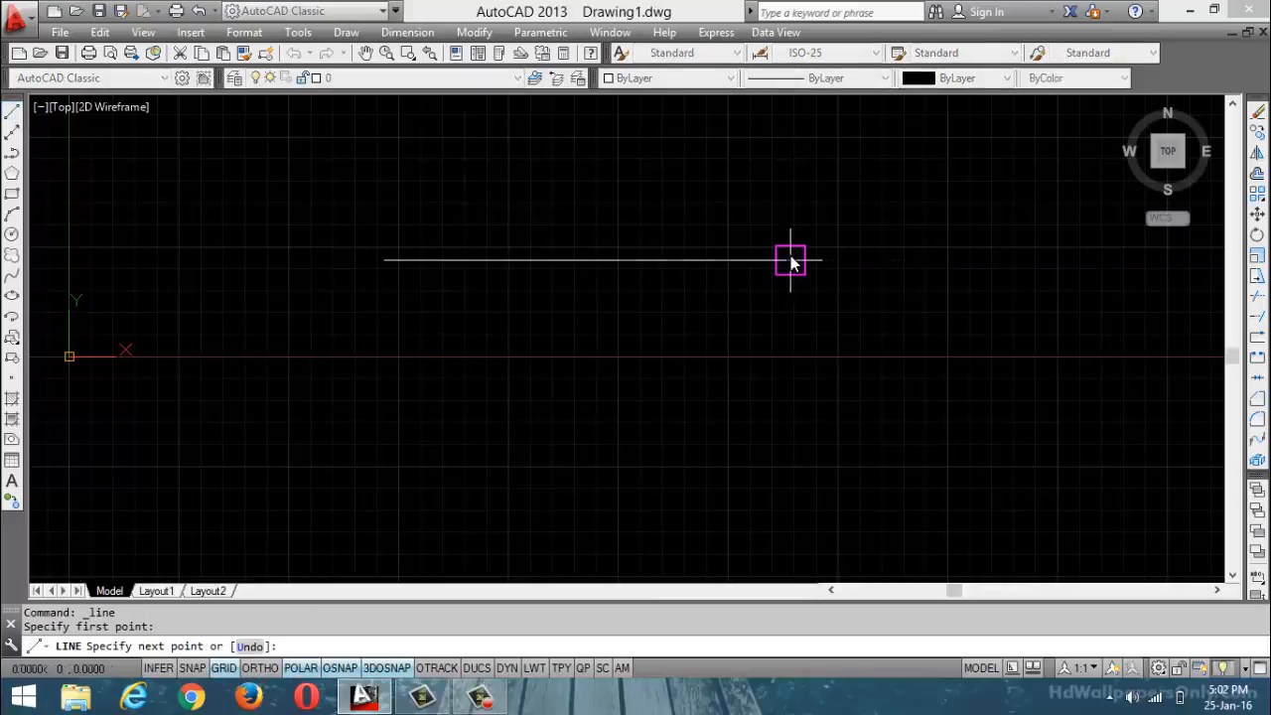
pyautogui.click(790, 260)
pyautogui.press('Return')
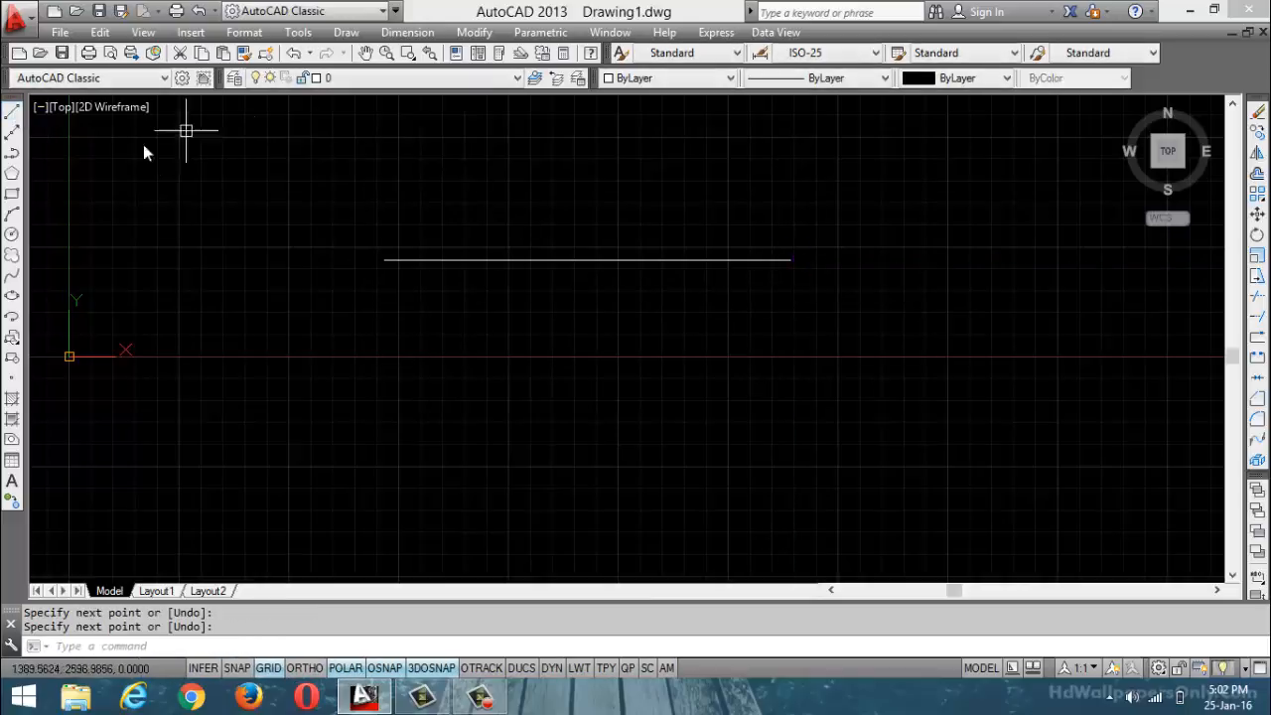
# - Draw a shorter line on top of the horizontal line, from its left endpoint to a point before its midpoint
pyautogui.click(12, 112)
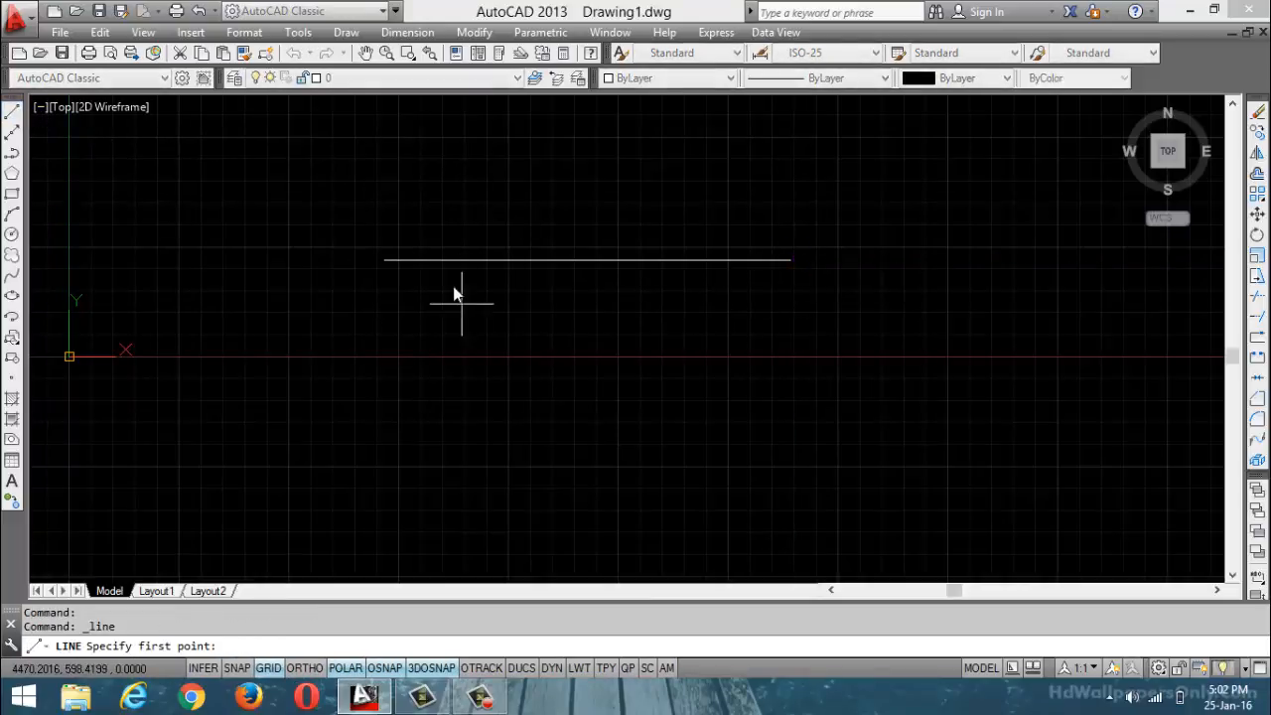
pyautogui.click(387, 269)
pyautogui.click(540, 260)
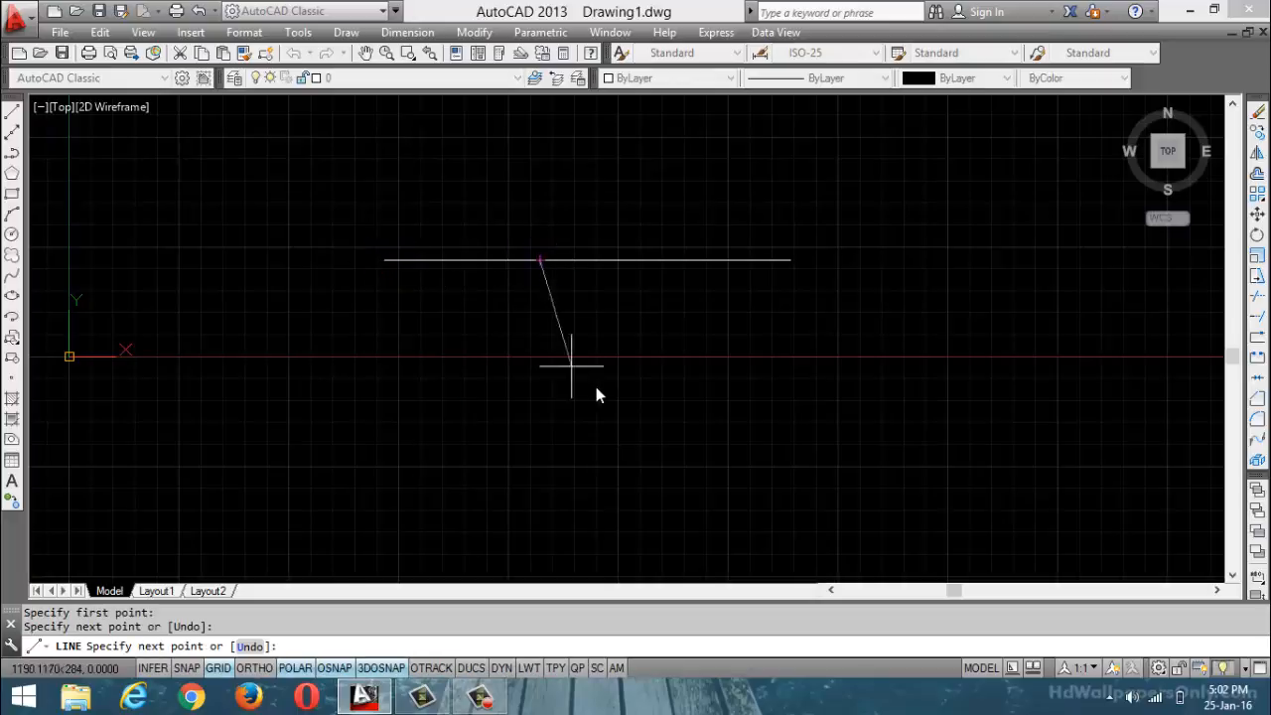
pyautogui.press('Return')
# - Select the long line and the shorter overlapping line to examine how they overlap, and clear the selection
pyautogui.click(677, 262)
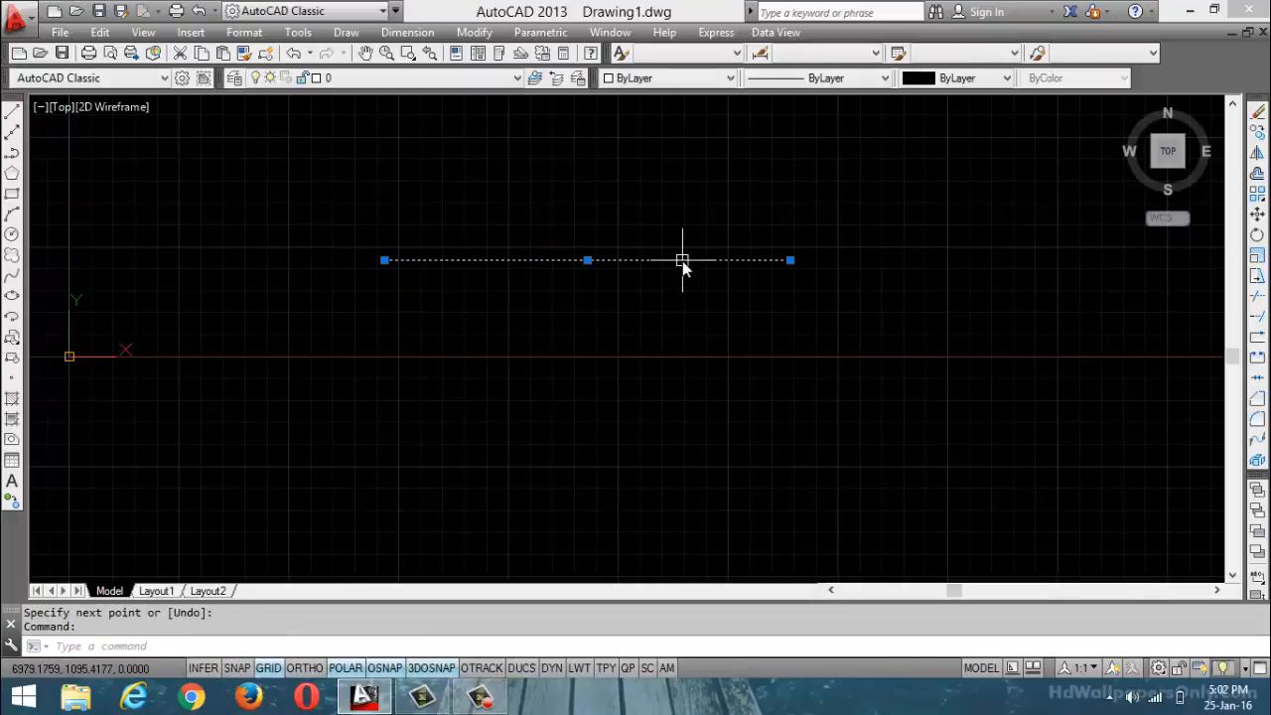
pyautogui.click(463, 262)
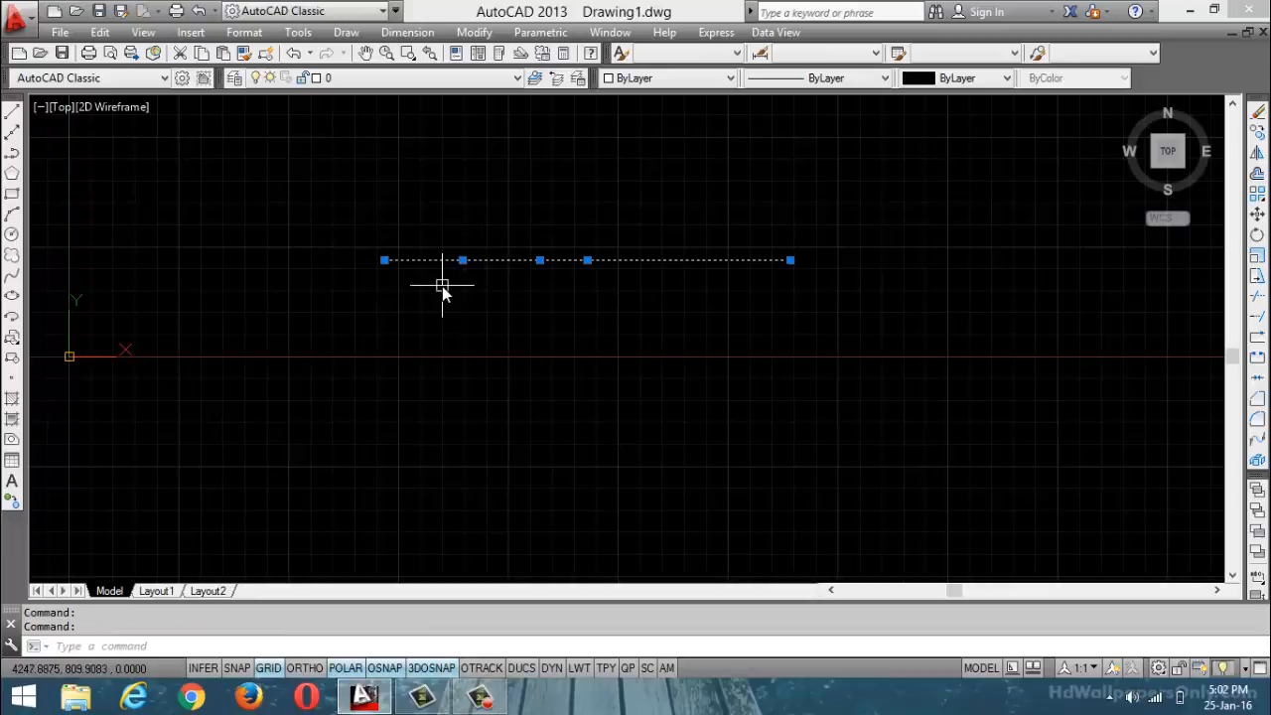
pyautogui.press('Escape')
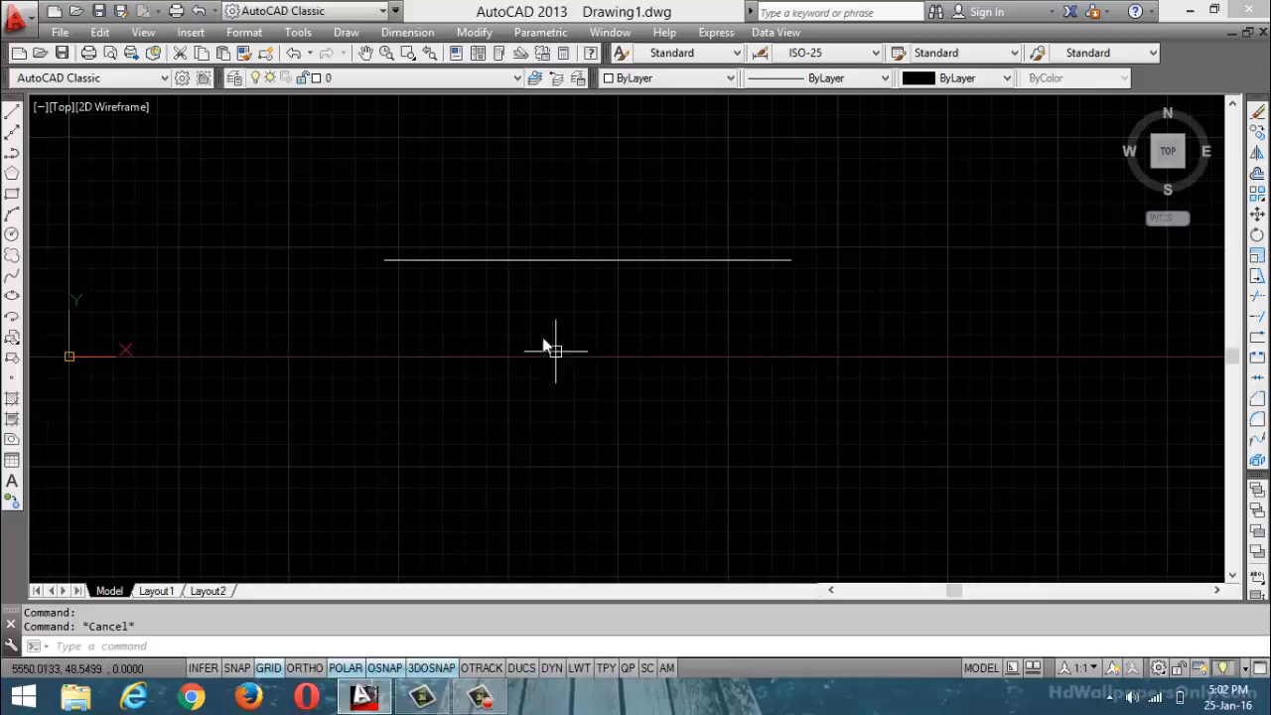
pyautogui.click(455, 261)
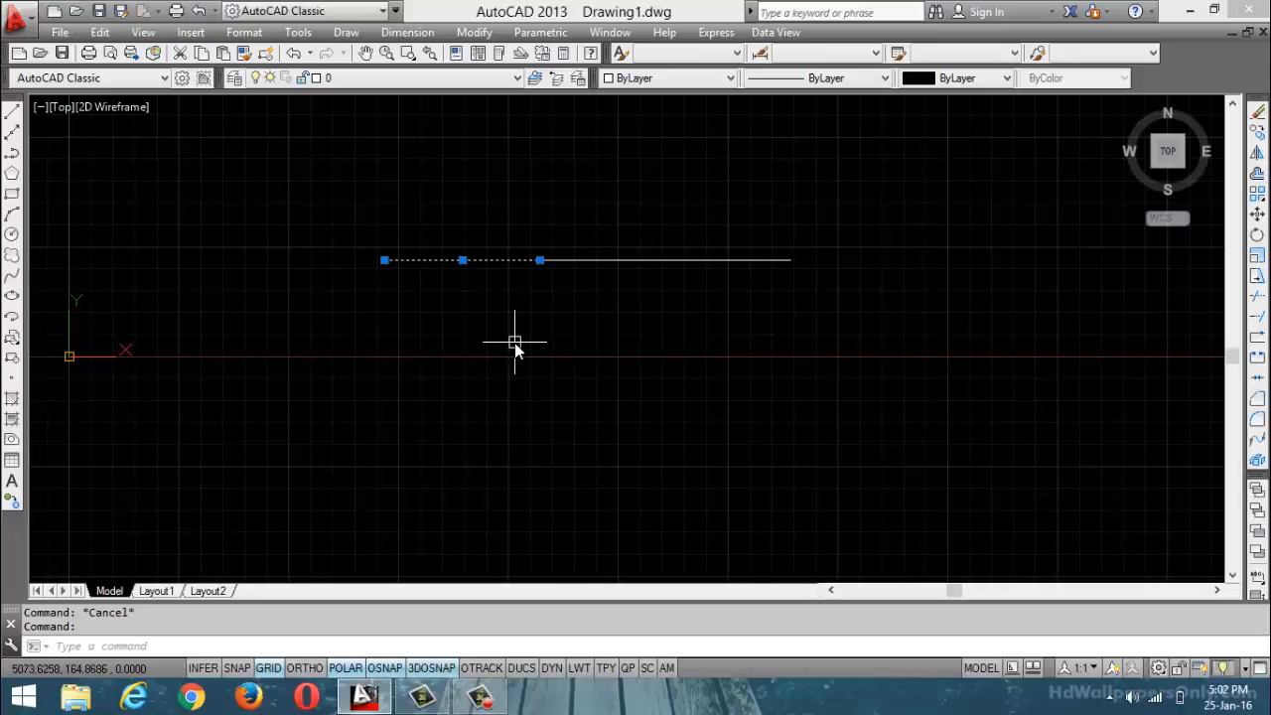
pyautogui.press('Escape')
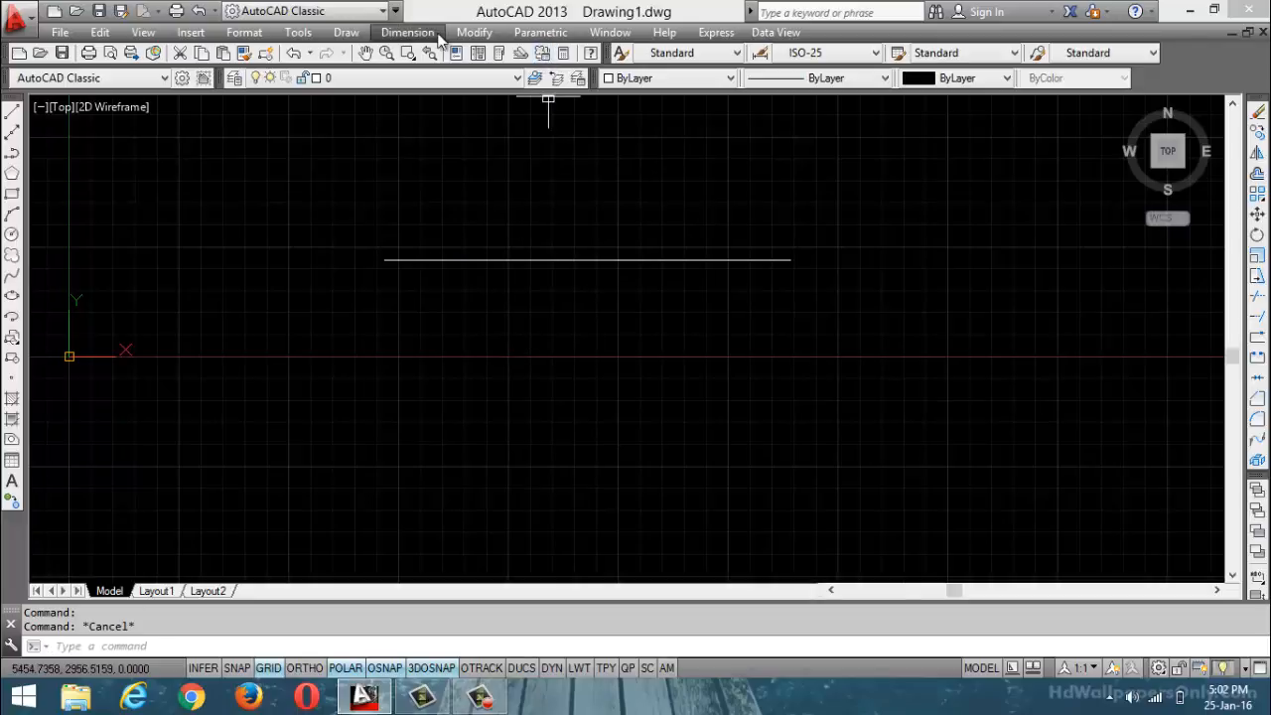
# - Run Delete Duplicate Objects on the two overlapping horizontal lines, keeping the default comparison settings and options
pyautogui.click(476, 36)
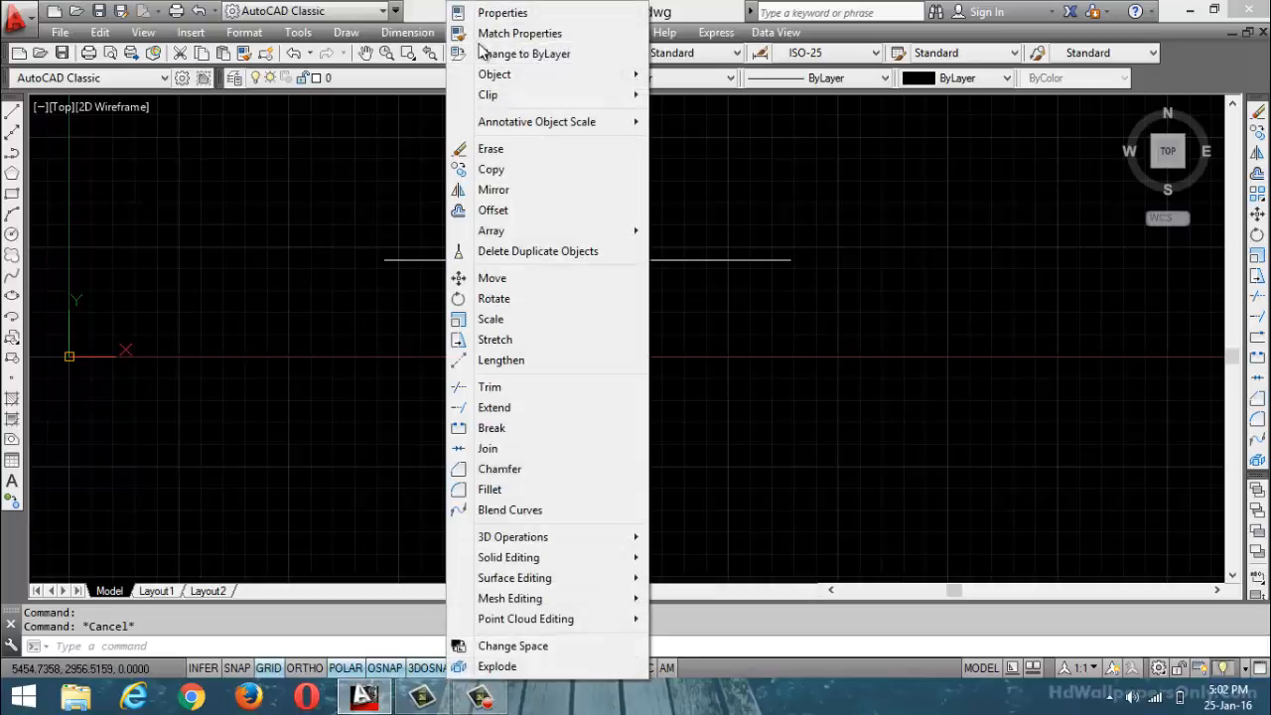
pyautogui.click(524, 250)
pyautogui.click(310, 178)
pyautogui.click(888, 407)
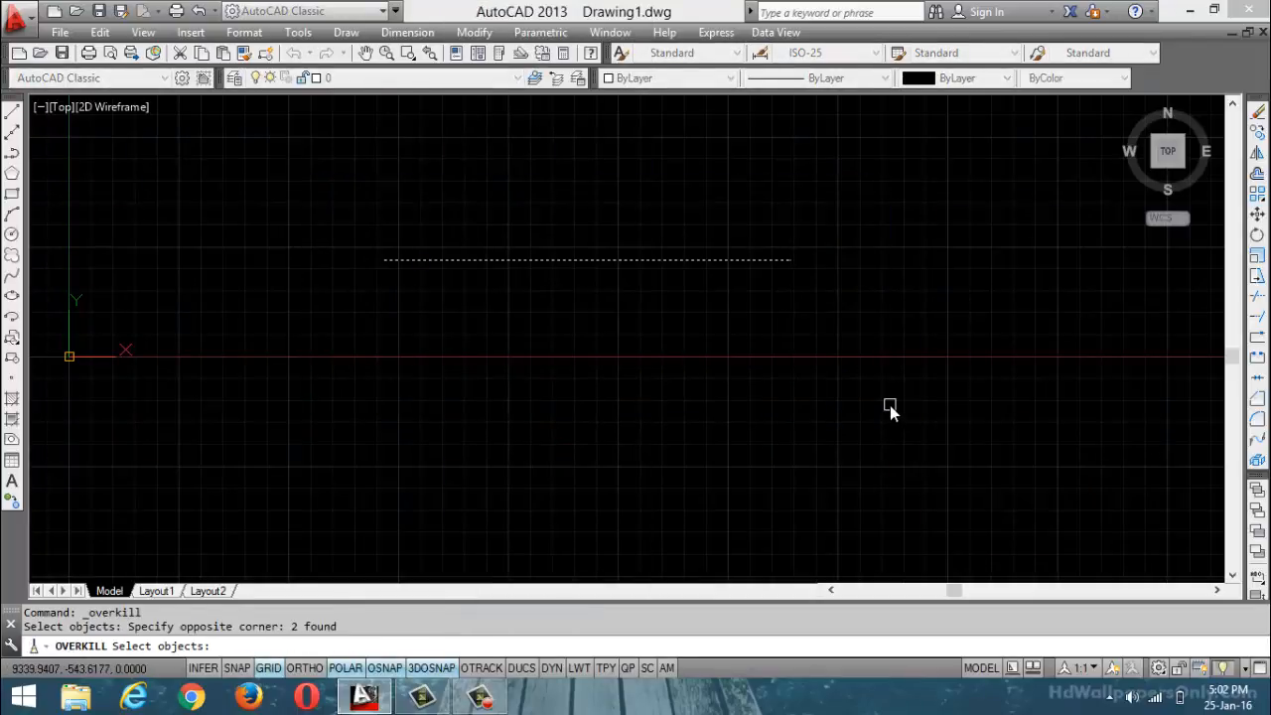
pyautogui.press('Return')
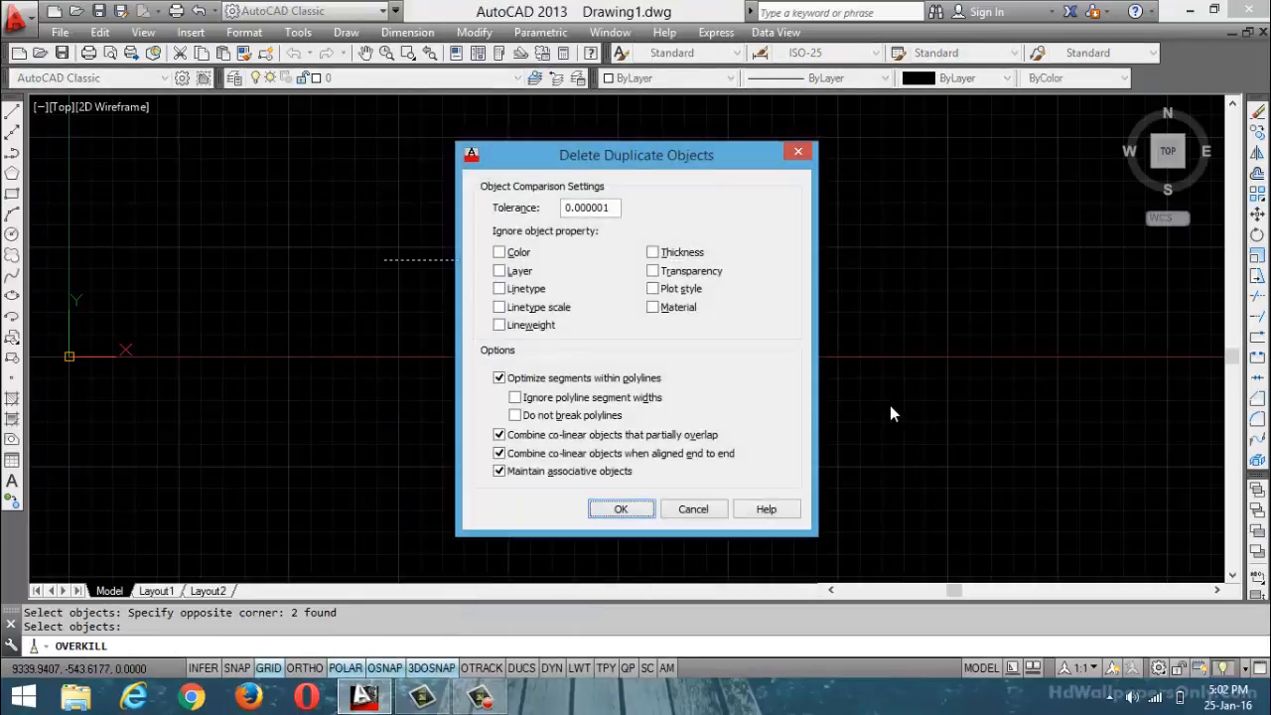
pyautogui.click(620, 510)
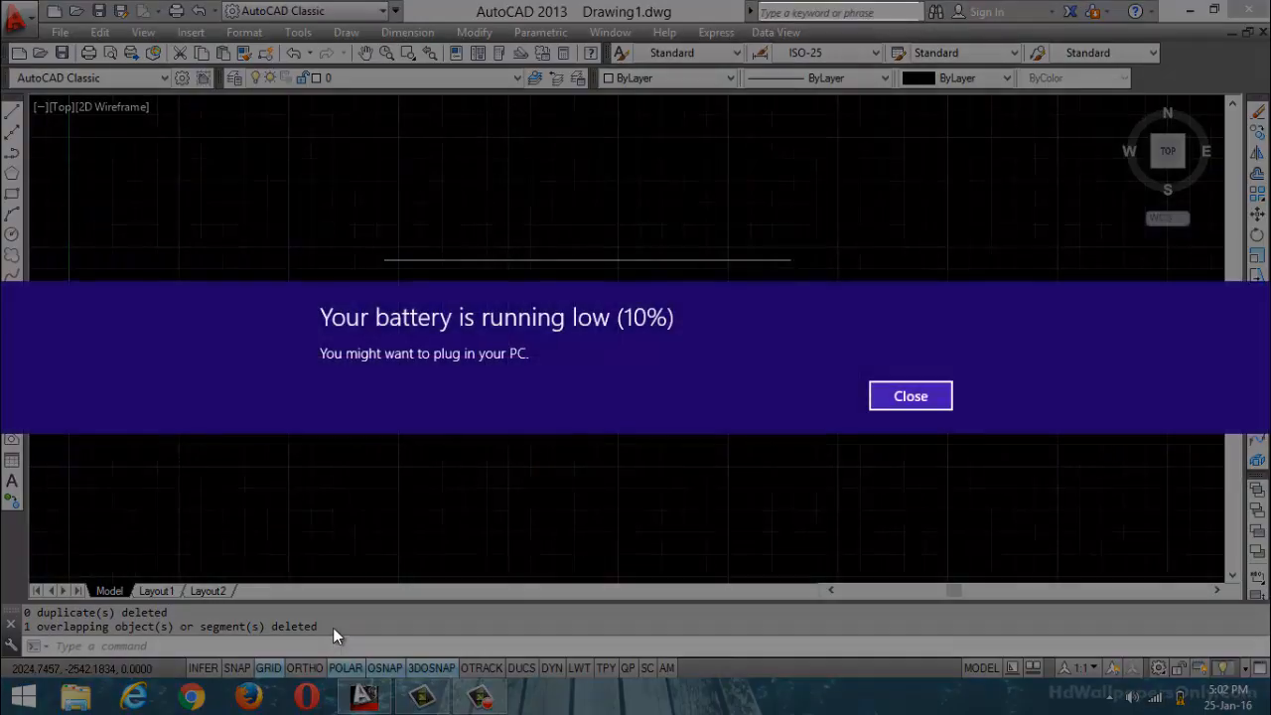
# - Dismiss the low battery notification and examine the command history's report on deleted overlapping objects
pyautogui.click(879, 402)
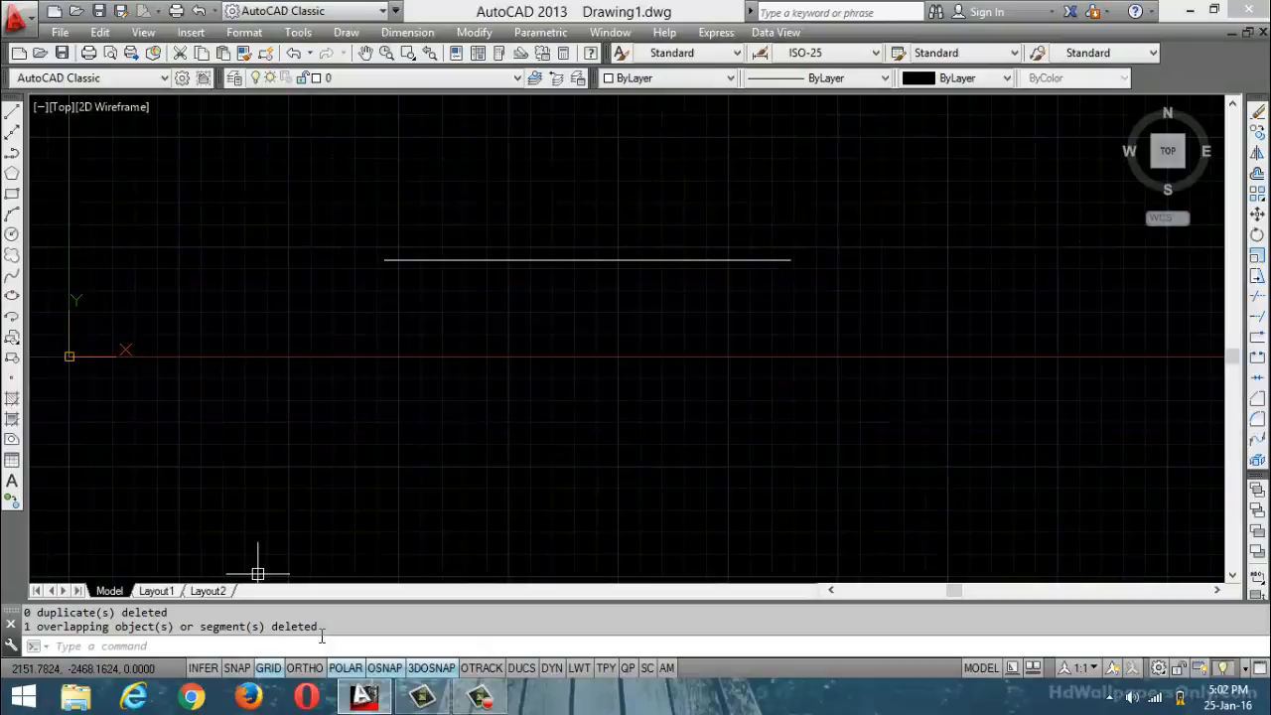
pyautogui.moveTo(318, 628); pyautogui.dragTo(24, 628)
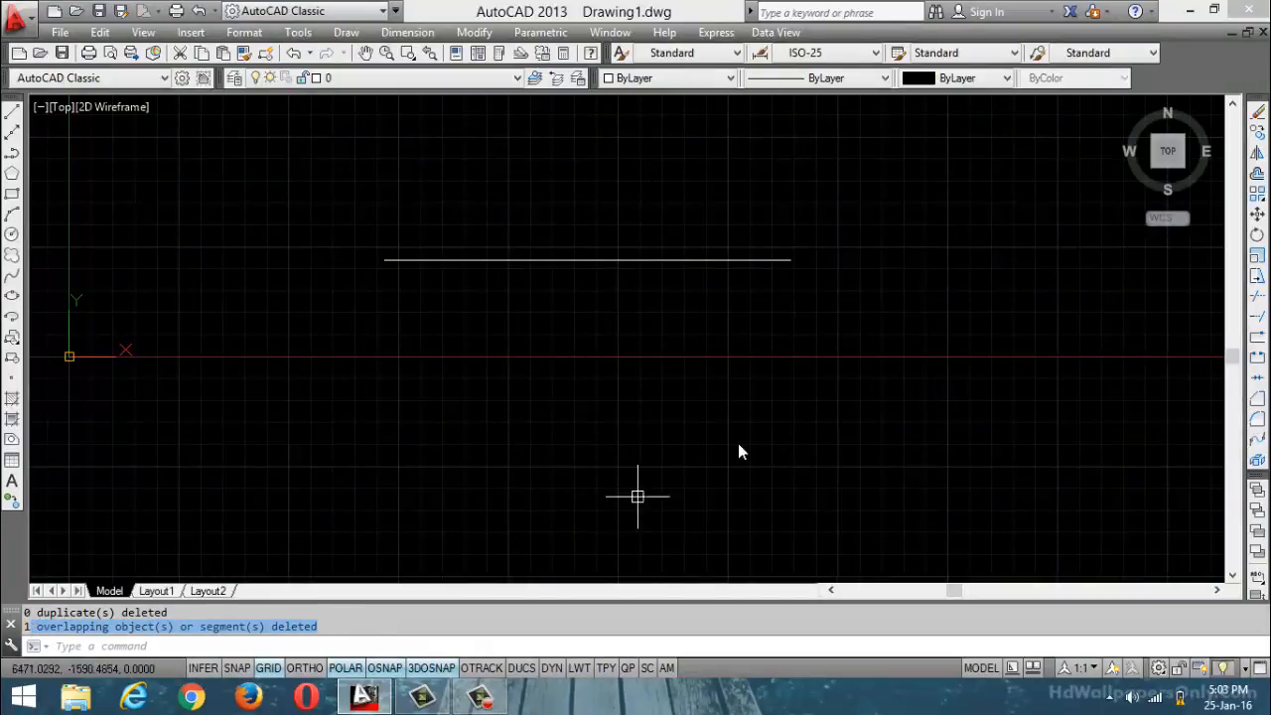
pyautogui.press('Escape')
pyautogui.press('Escape')
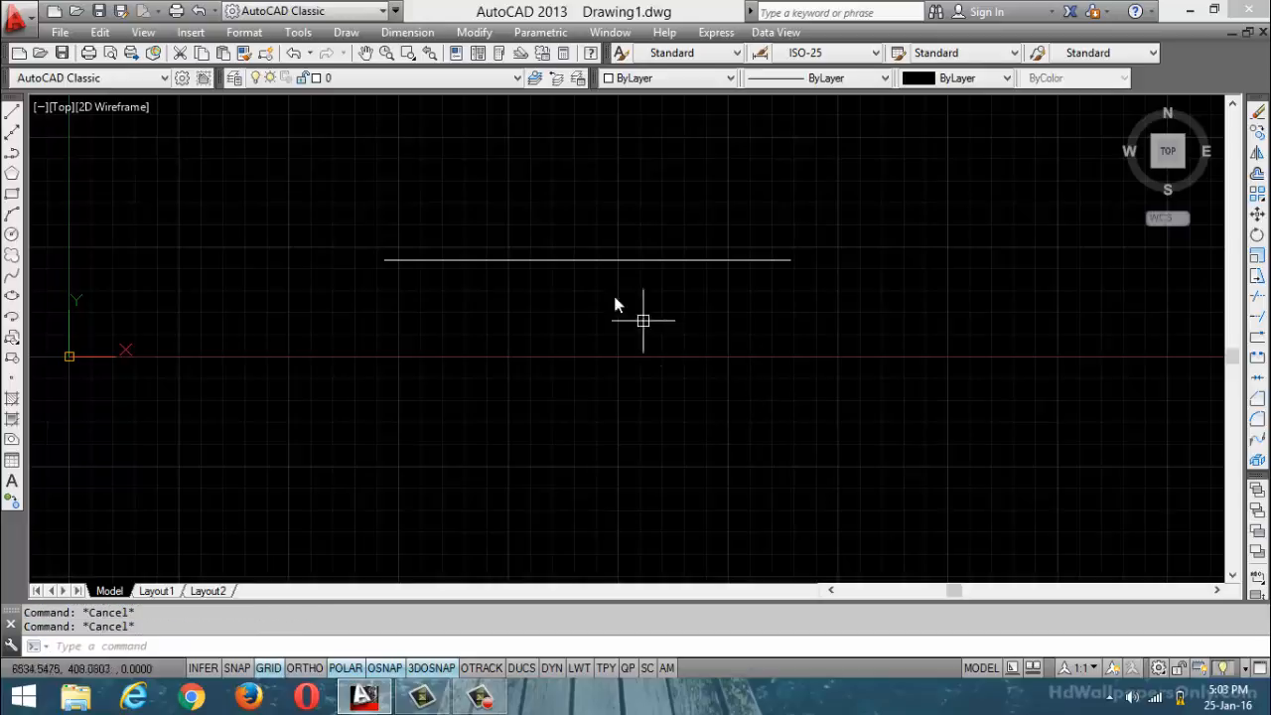
# - Erase the remaining horizontal line to empty the drawing
pyautogui.moveTo(585, 262)
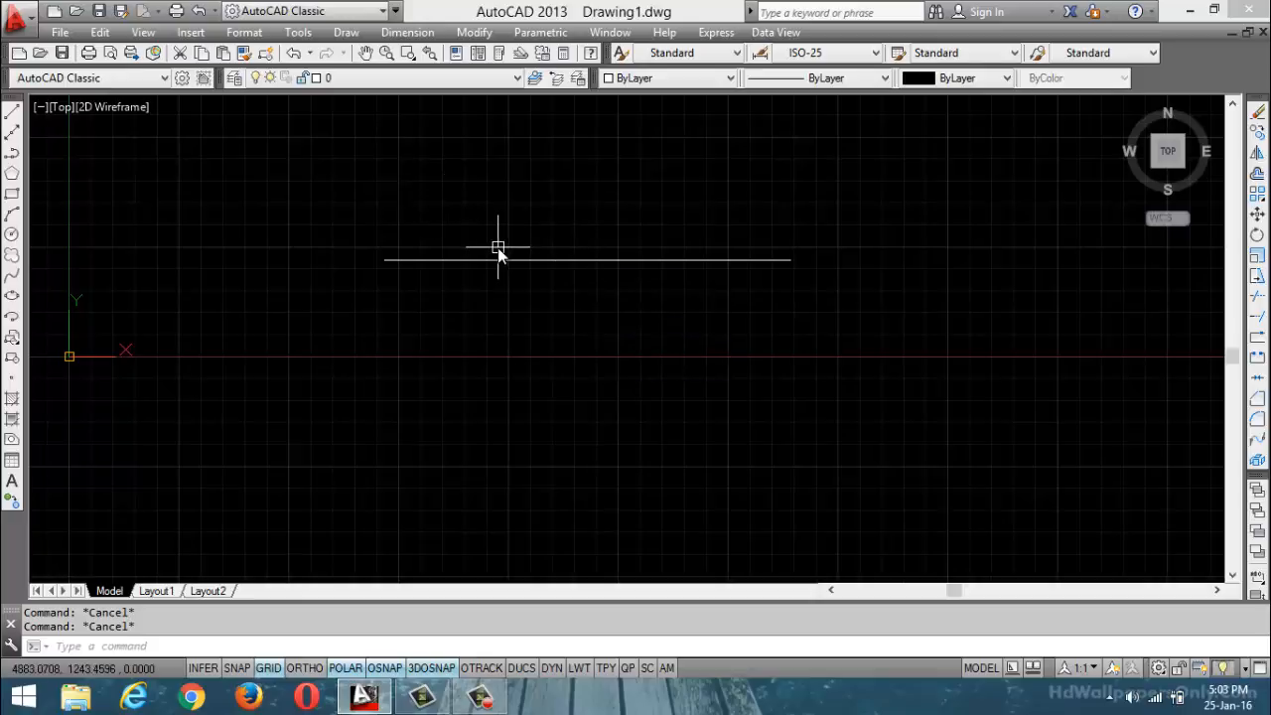
pyautogui.hotkey('ctrl', 'a')
pyautogui.press('Delete')
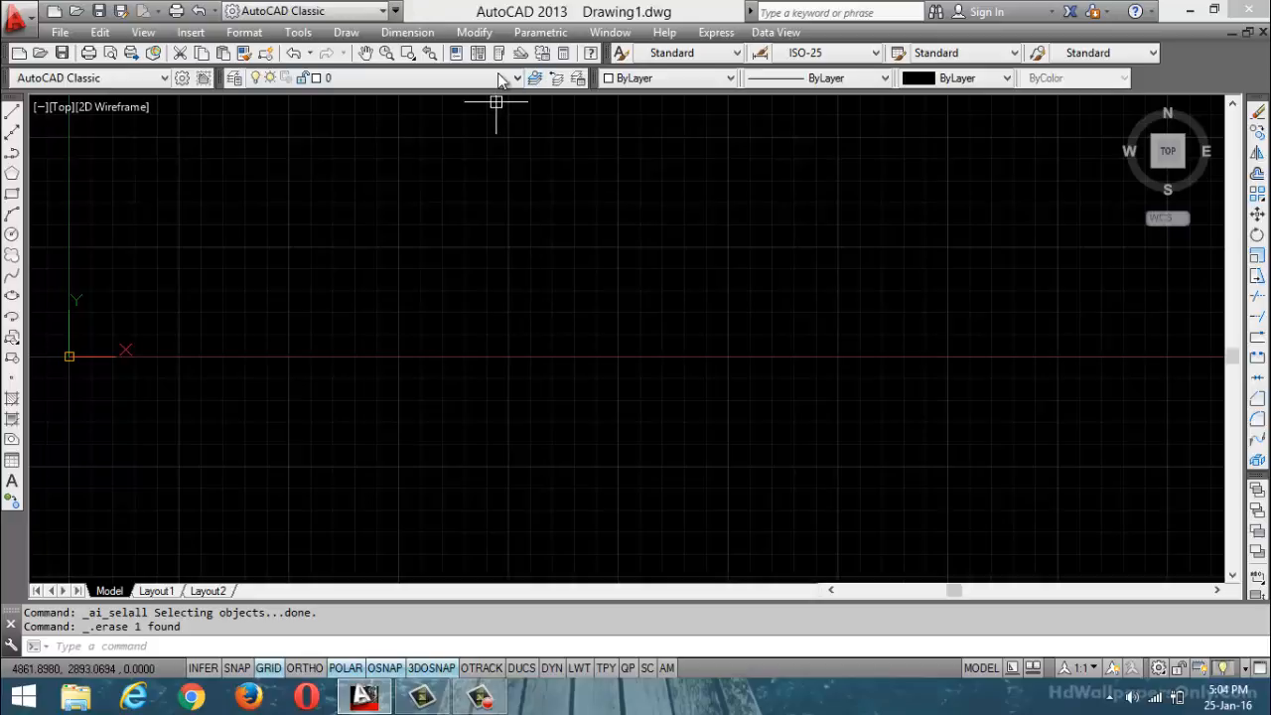
pyautogui.click(474, 32)
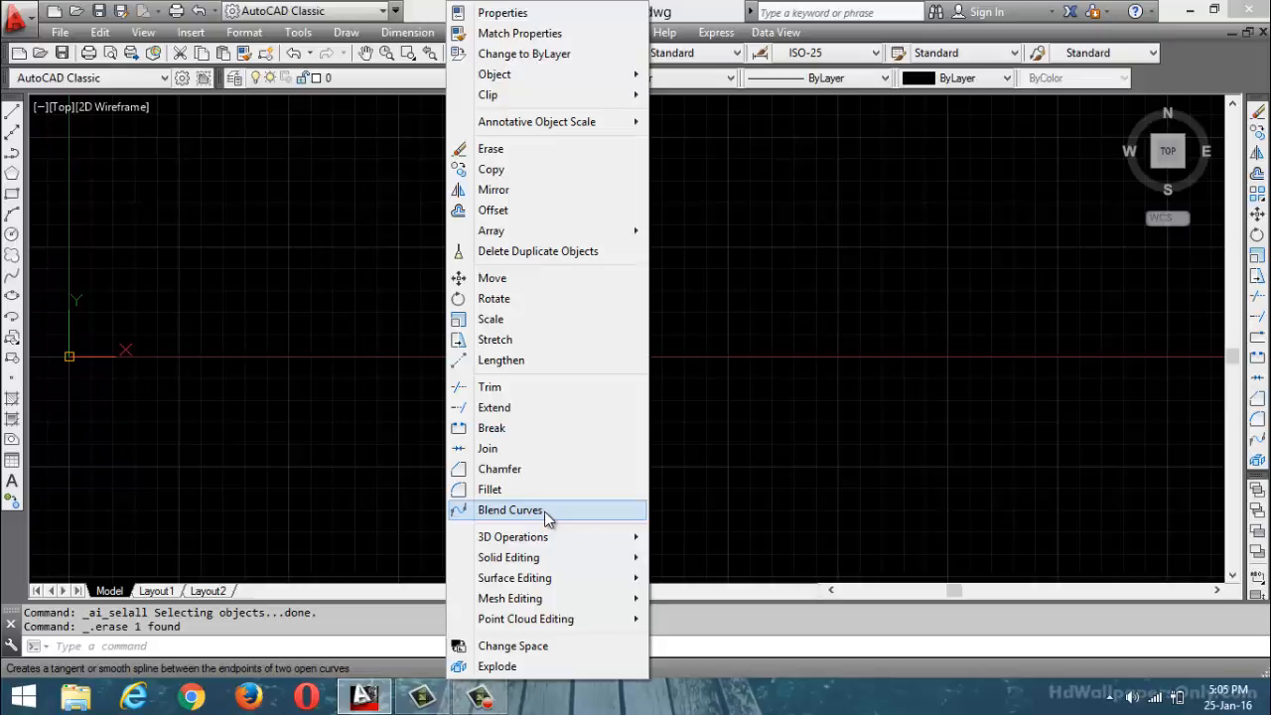
pyautogui.click(83, 272)
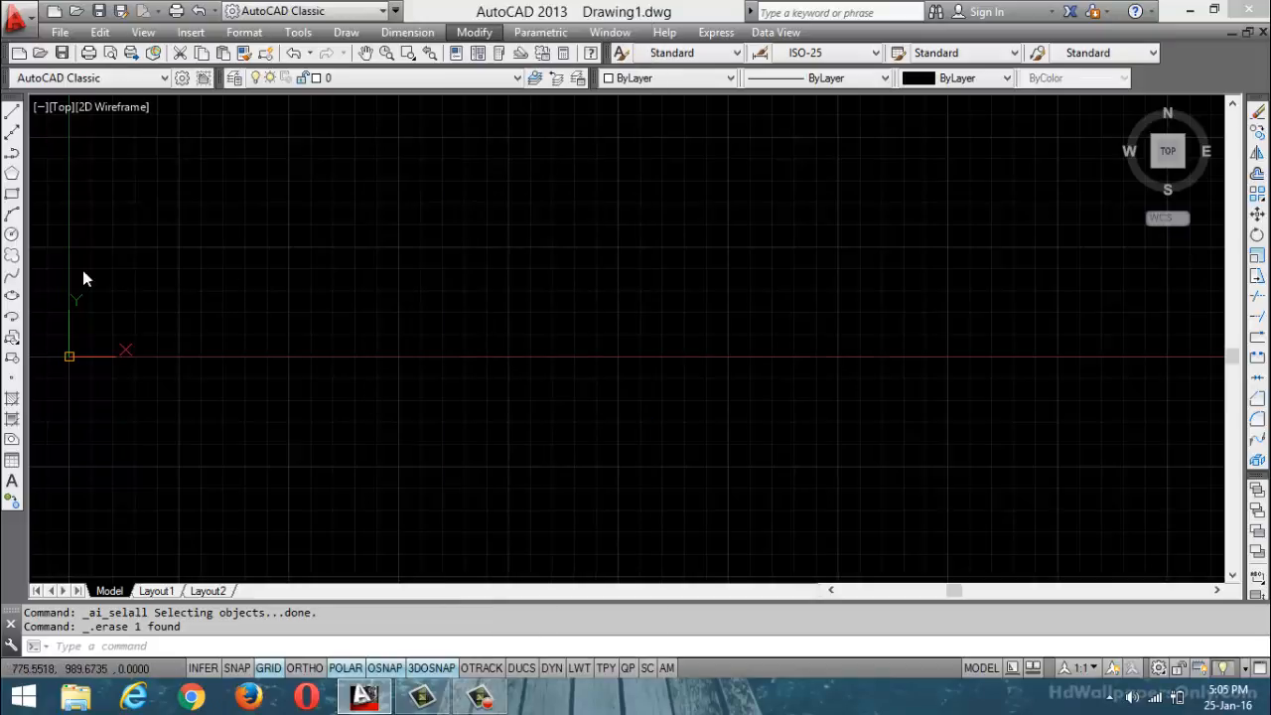
# - Draw a wave-shaped open spline through four points in the left half of the empty drawing
pyautogui.click(13, 279)
pyautogui.click(178, 448)
pyautogui.click(288, 270)
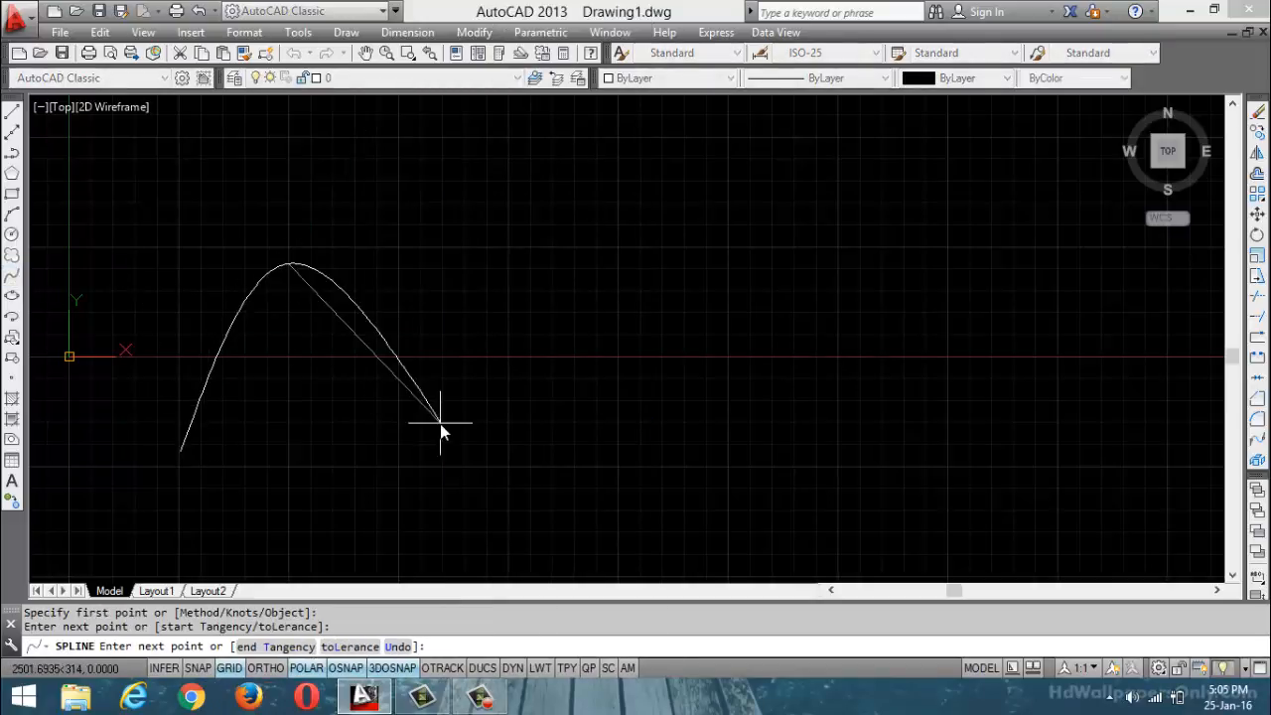
pyautogui.click(440, 423)
pyautogui.click(475, 380)
pyautogui.press('Return')
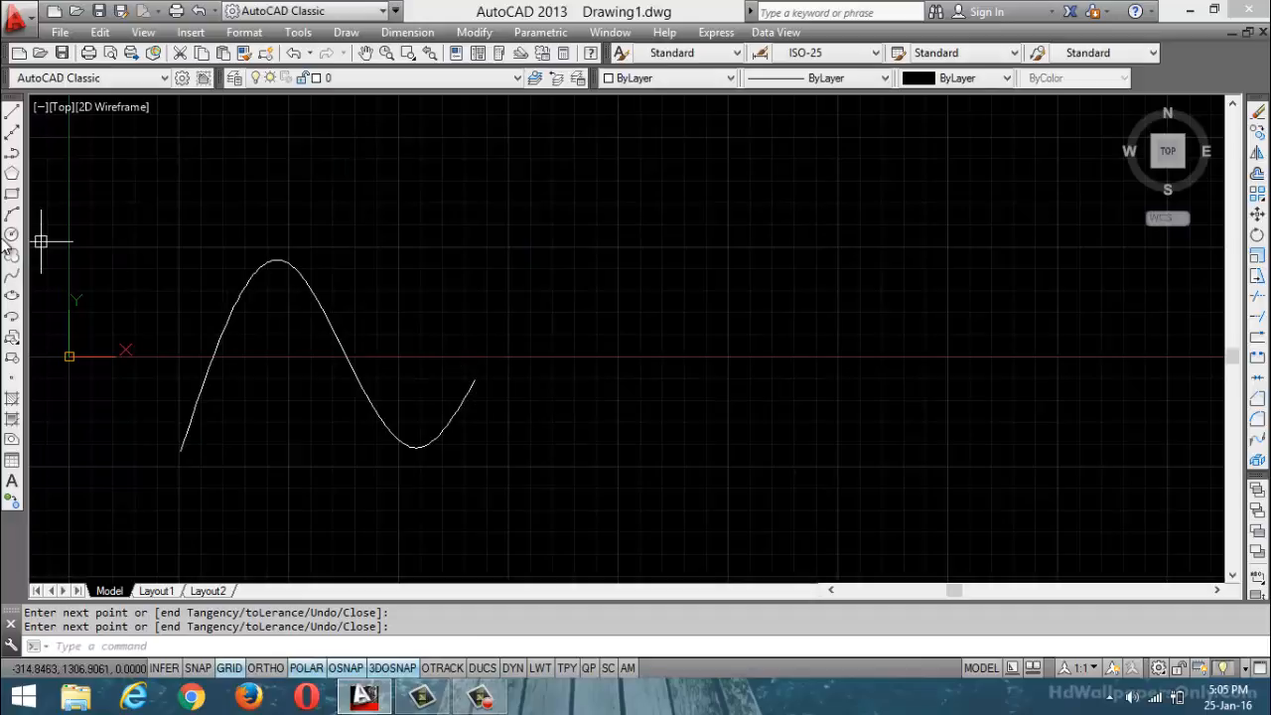
# - Draw a second wave-shaped open spline through four points in the right half, leaving a gap between the two splines
pyautogui.click(14, 281)
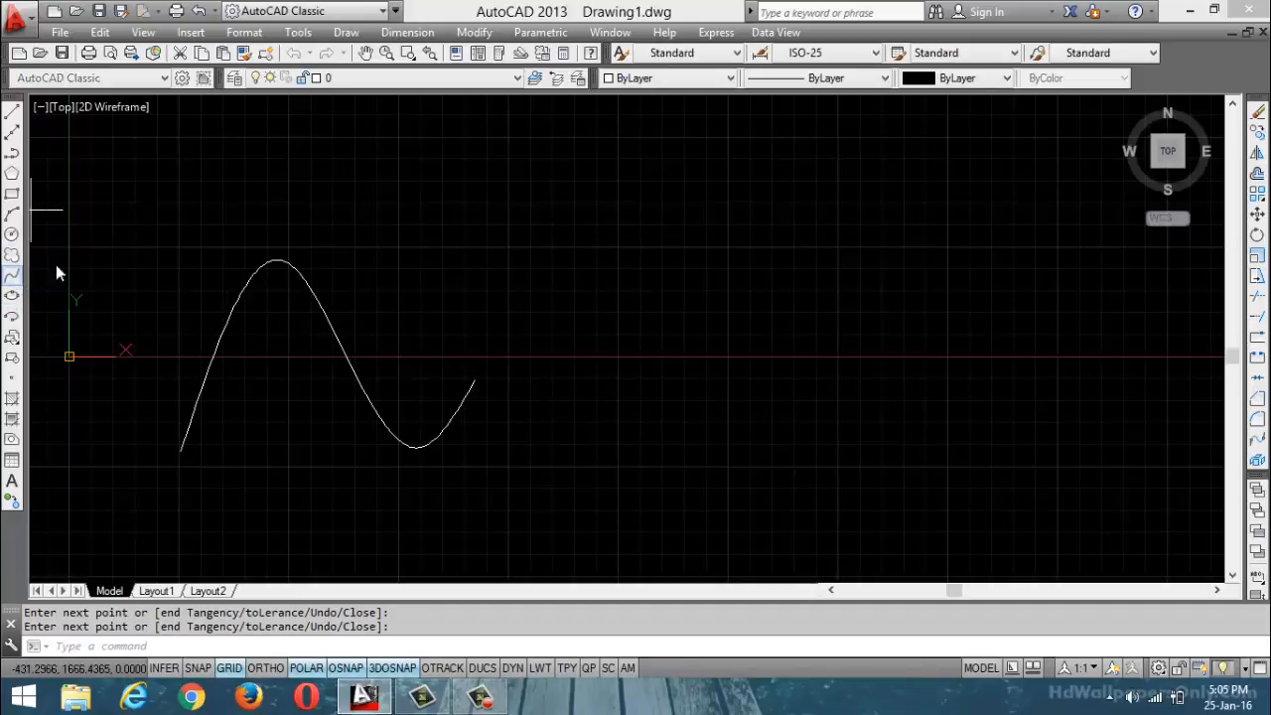
pyautogui.click(693, 310)
pyautogui.click(820, 217)
pyautogui.click(878, 426)
pyautogui.click(961, 281)
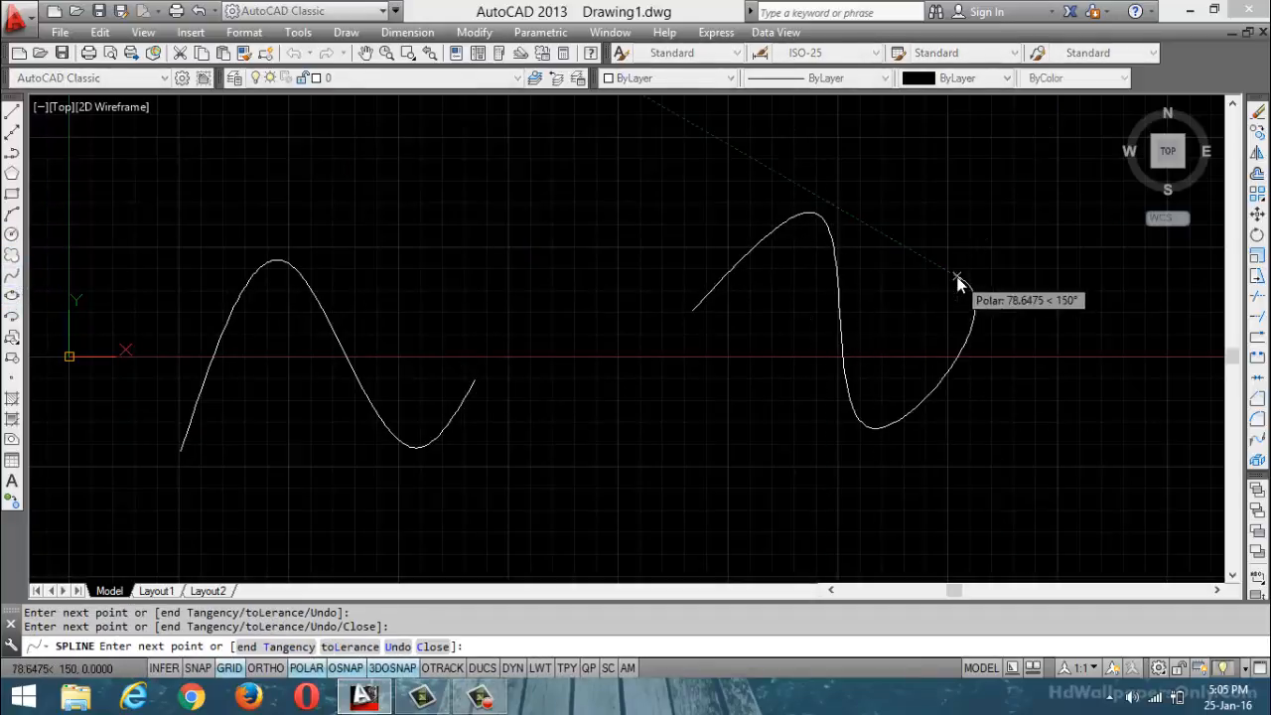
pyautogui.press('Return')
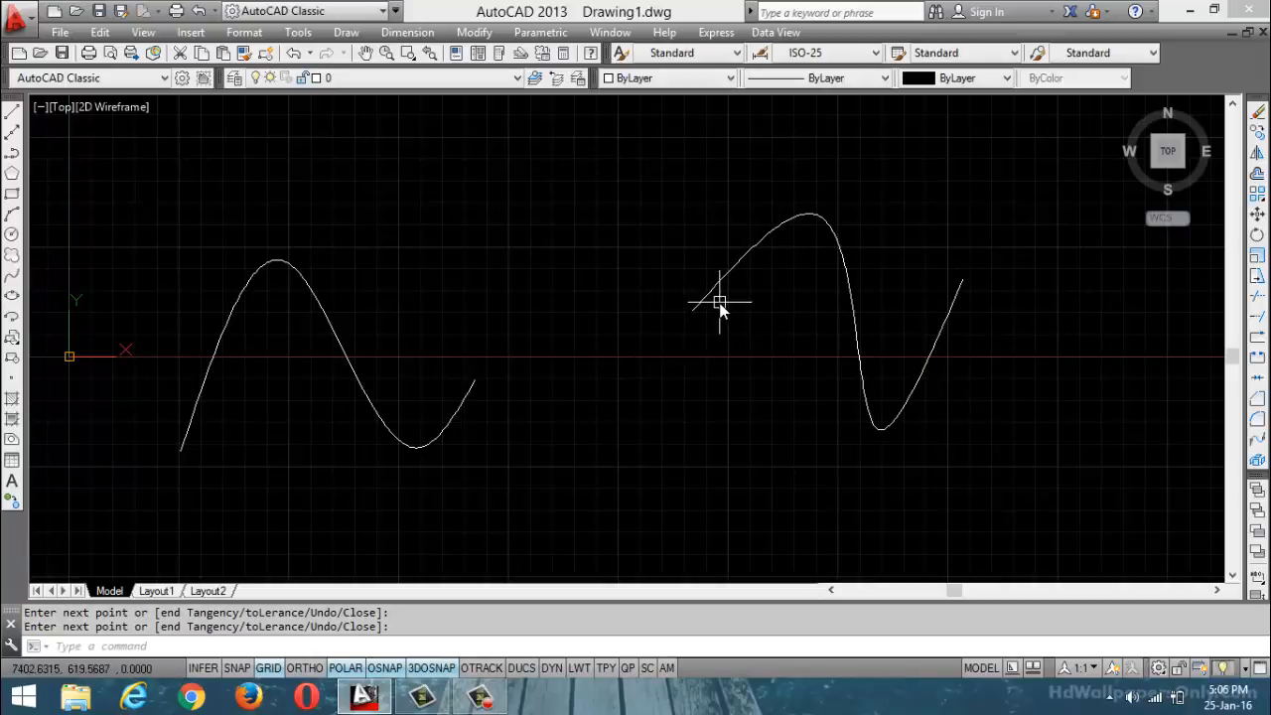
# - Connect the facing ends of the two splines with Blend Curves, using Tangent continuity
pyautogui.click(473, 31)
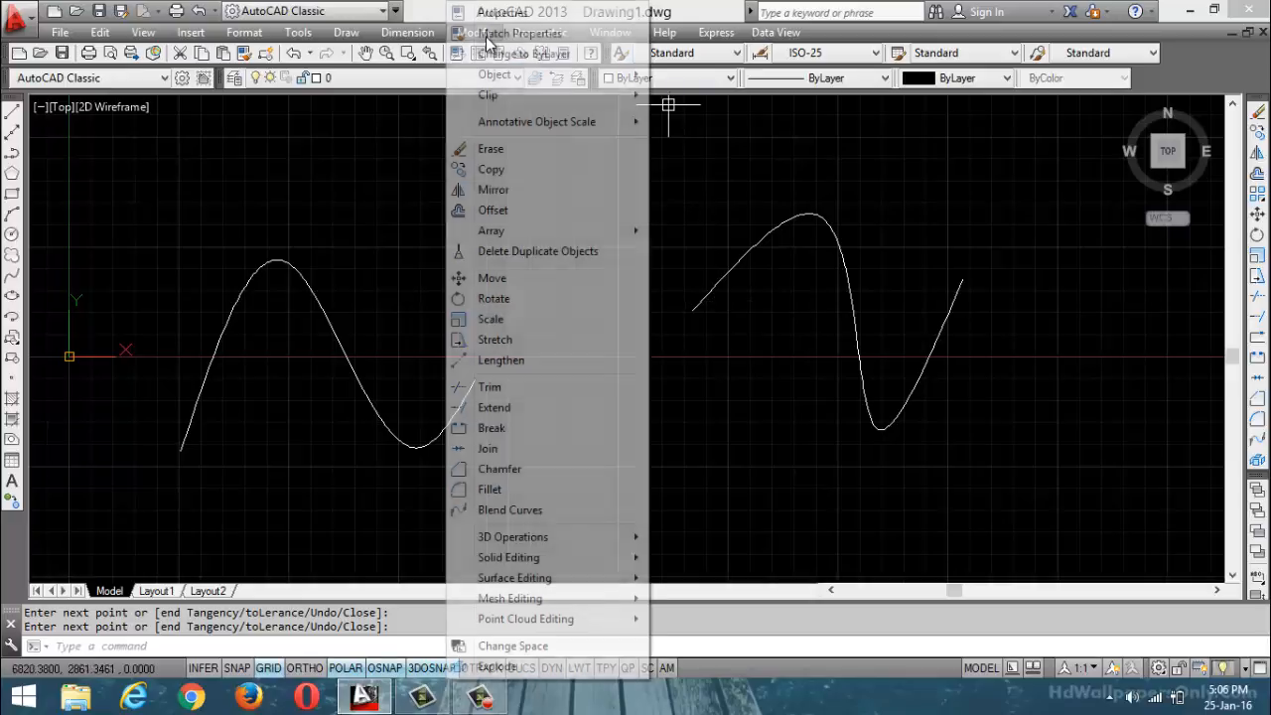
pyautogui.click(511, 509)
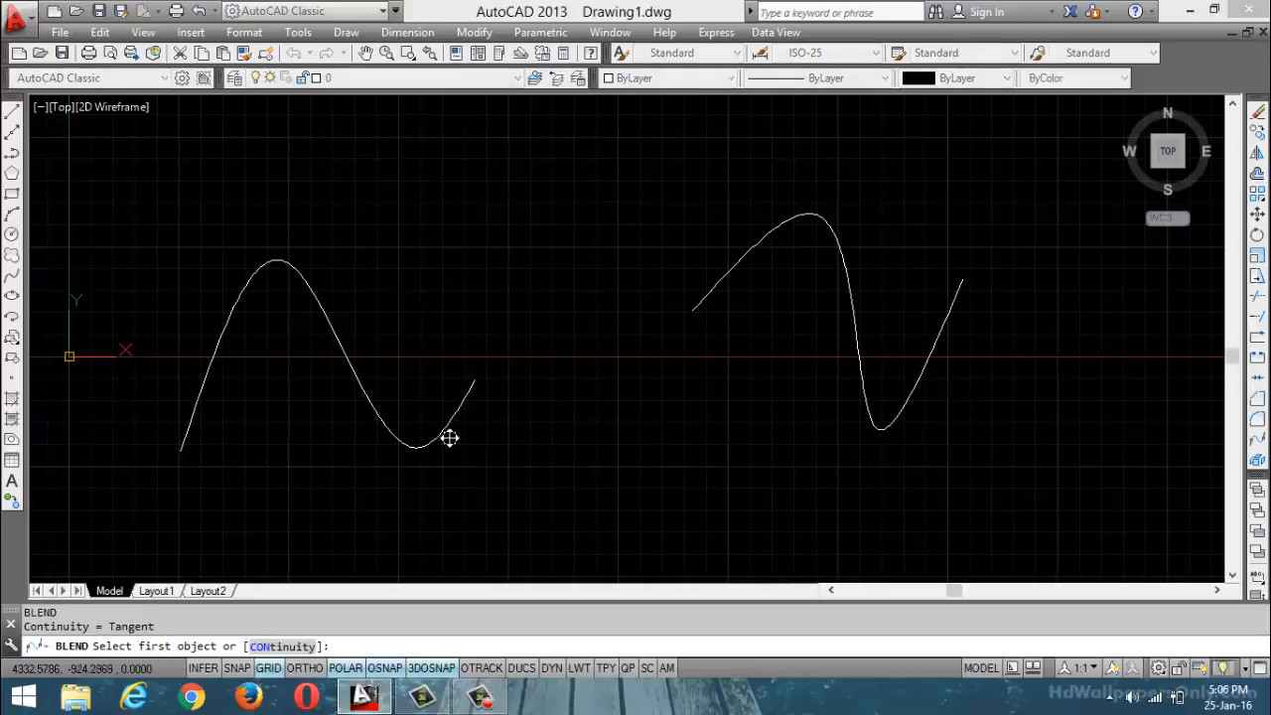
pyautogui.click(458, 410)
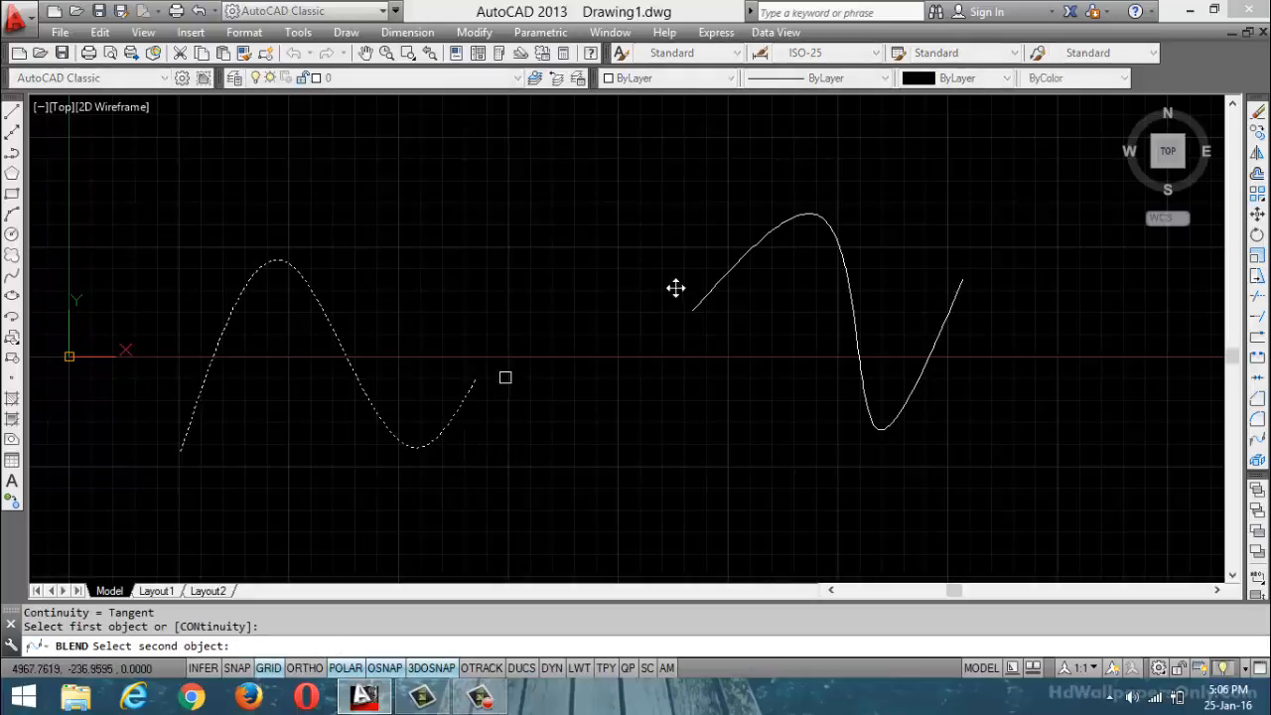
pyautogui.click(726, 275)
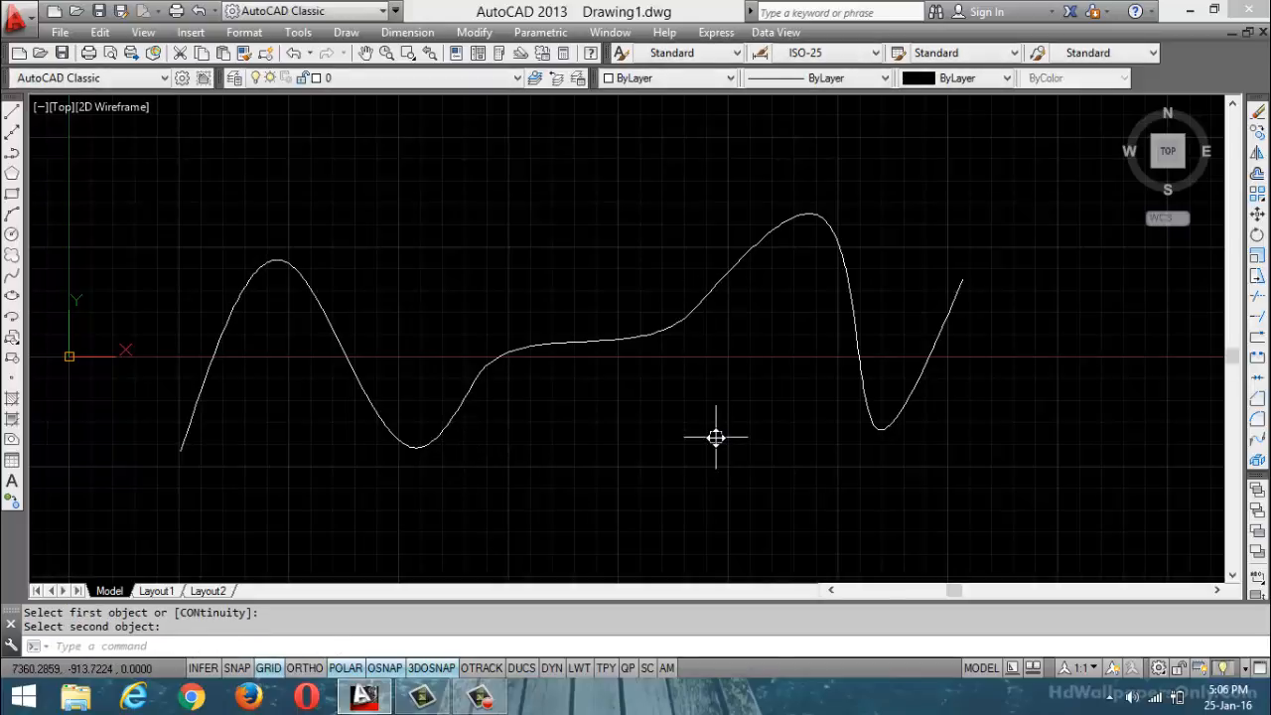
# - Draw a shallow three-point arc curving upward above the left spline
pyautogui.click(13, 215)
pyautogui.click(174, 256)
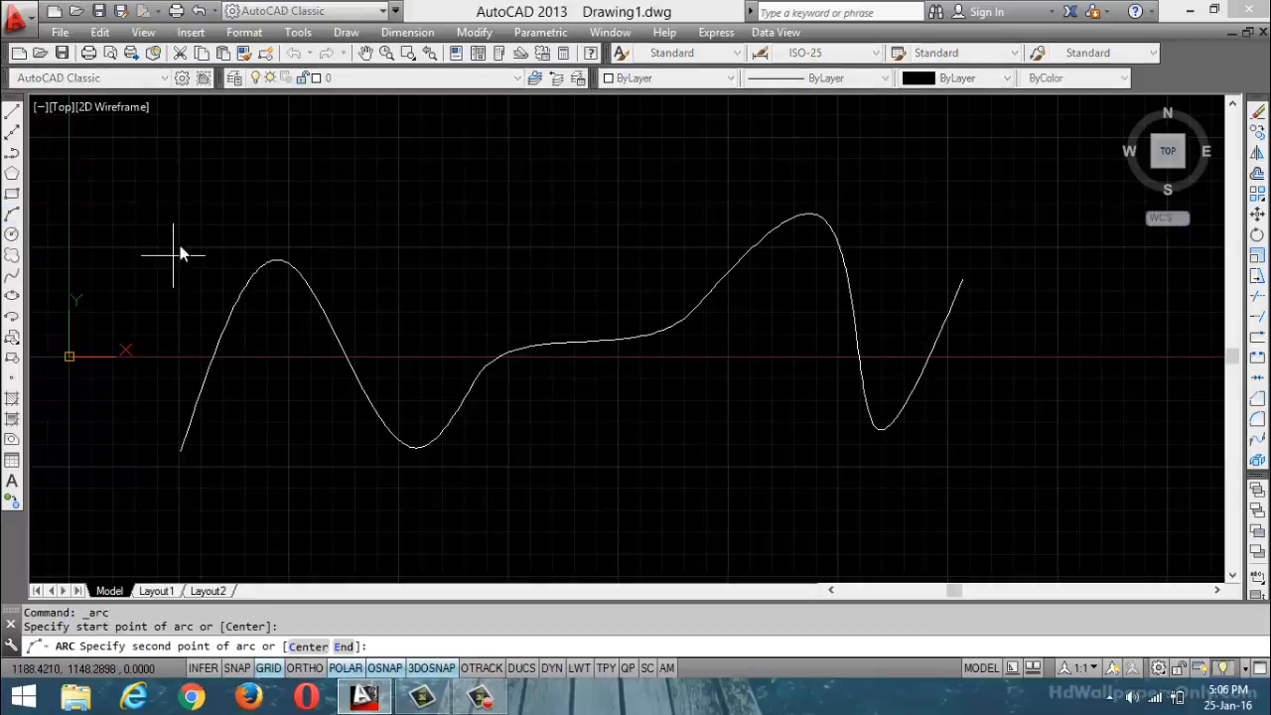
pyautogui.click(457, 215)
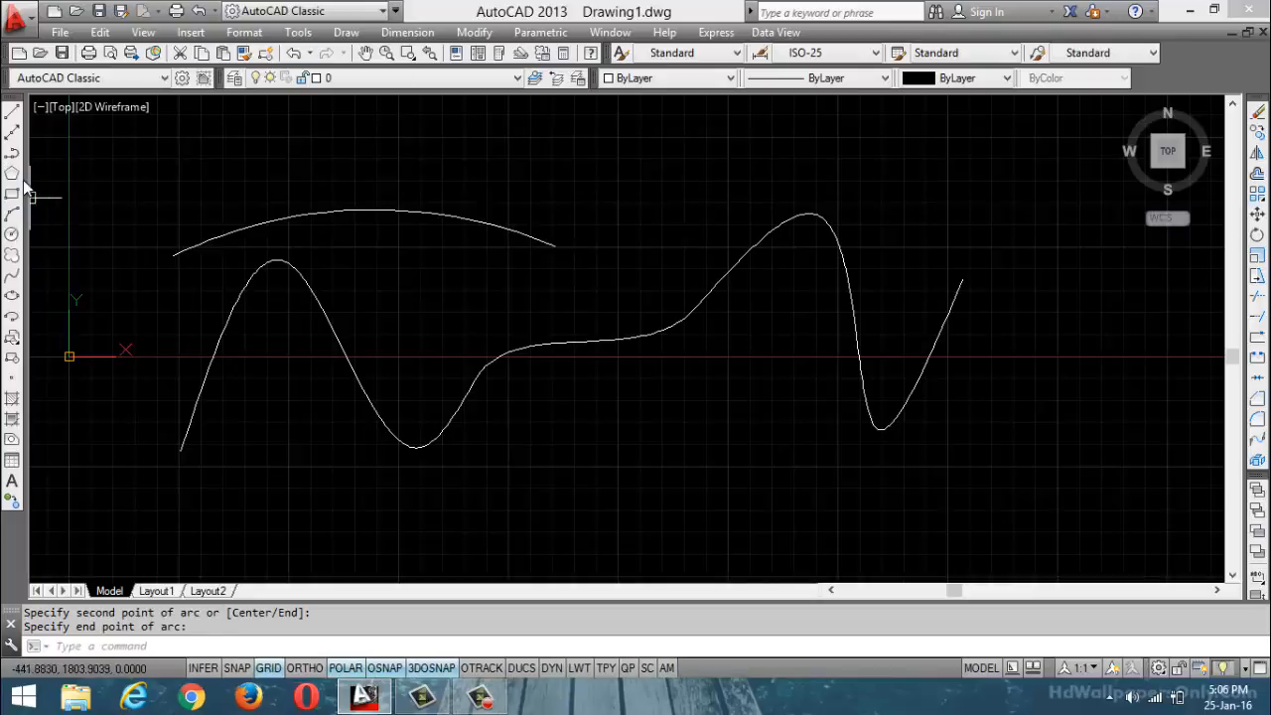
# - Draw a shallow three-point arc curving downward below the right spline
pyautogui.click(13, 213)
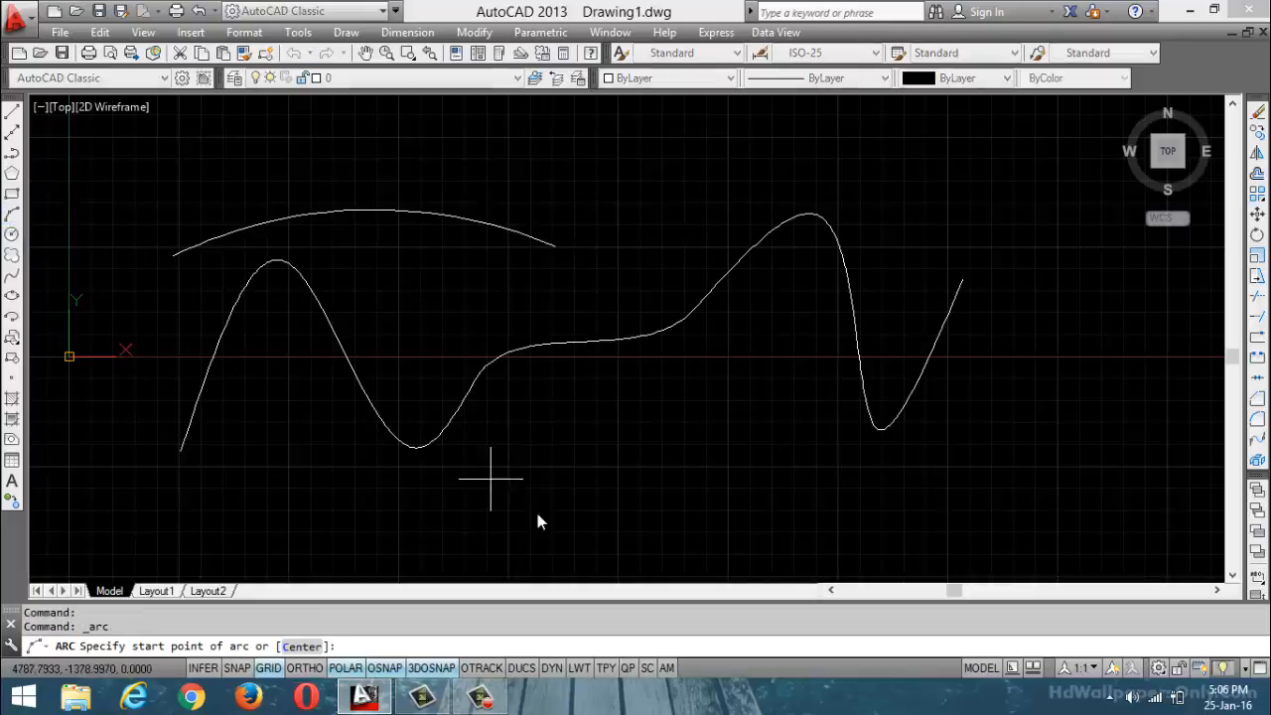
pyautogui.click(597, 450)
pyautogui.click(978, 397)
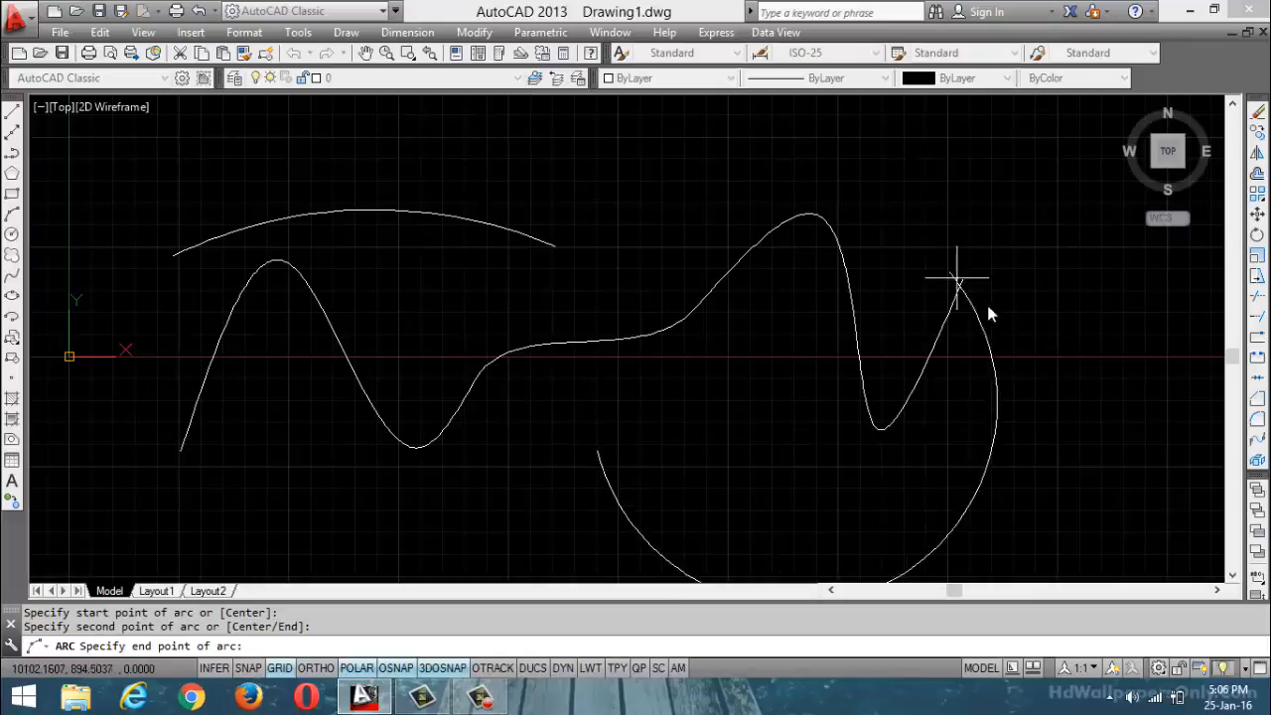
pyautogui.click(1015, 408)
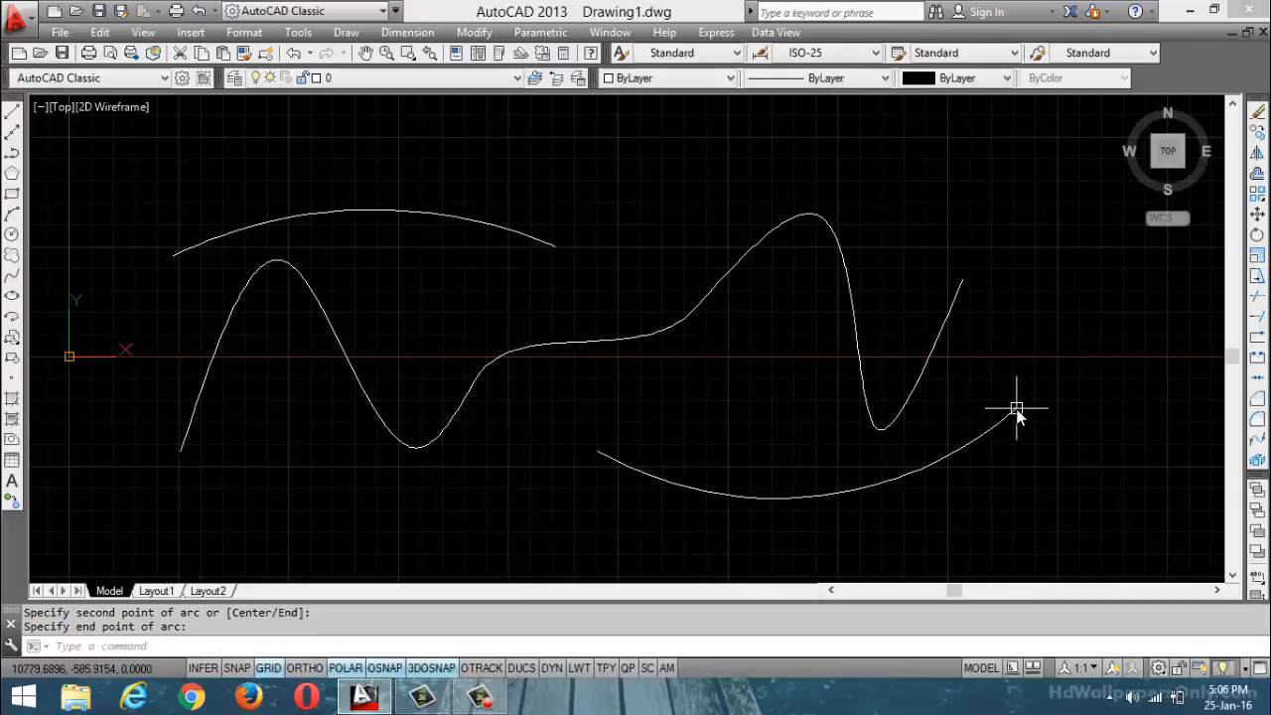
# - Blend the upper arc's right end with the lower arc's left end, using Tangent continuity
pyautogui.click(474, 32)
pyautogui.click(529, 518)
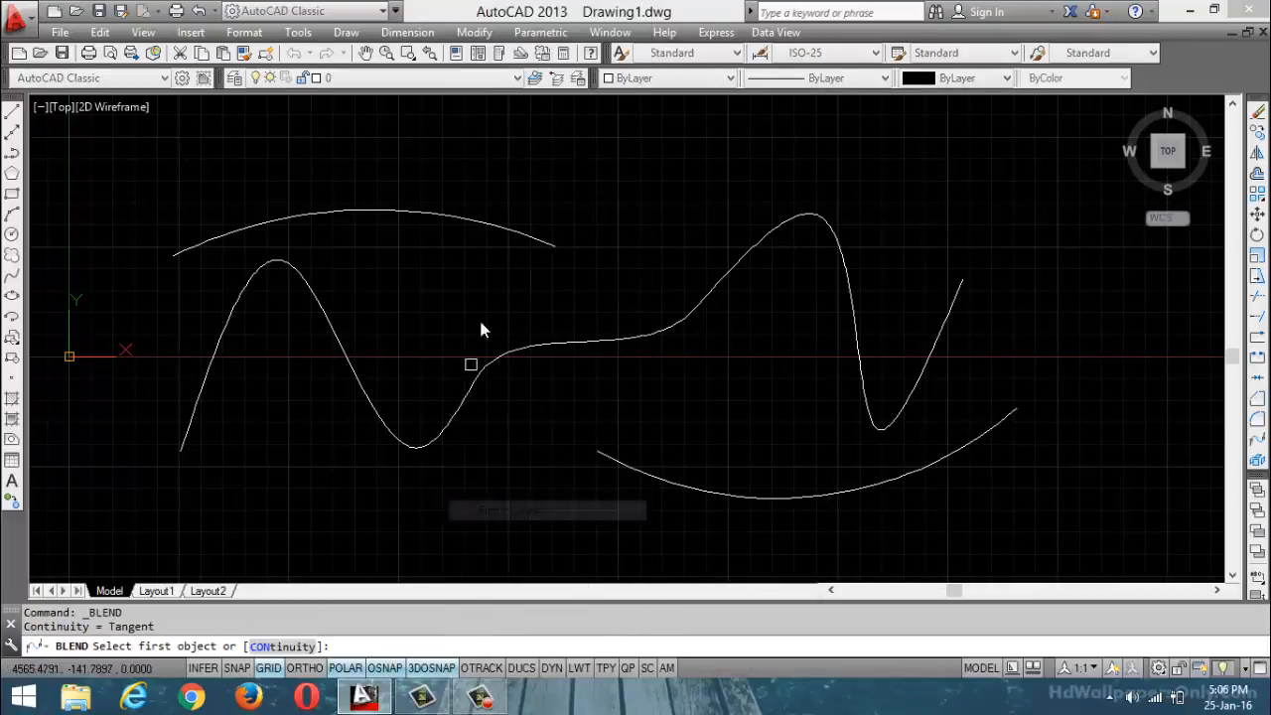
pyautogui.click(525, 241)
pyautogui.click(642, 476)
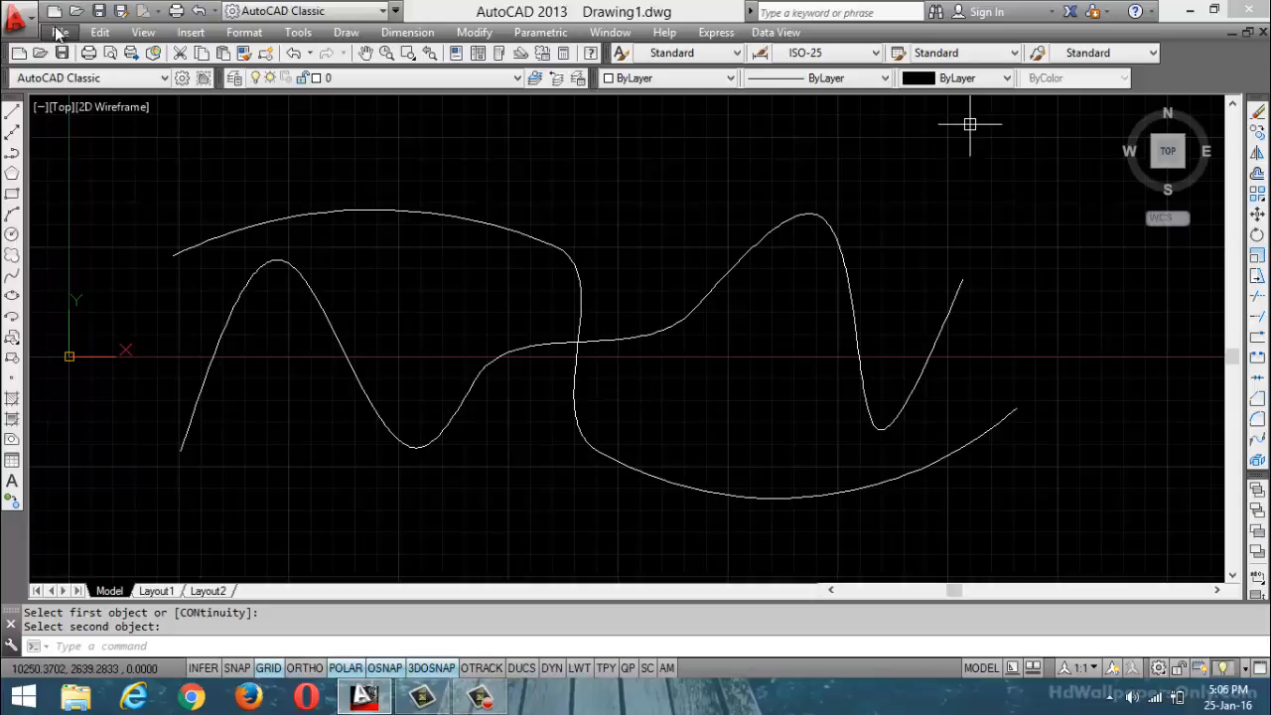
# - Draw a single straight line above the upper arc, sloping gently down to the right
pyautogui.click(12, 112)
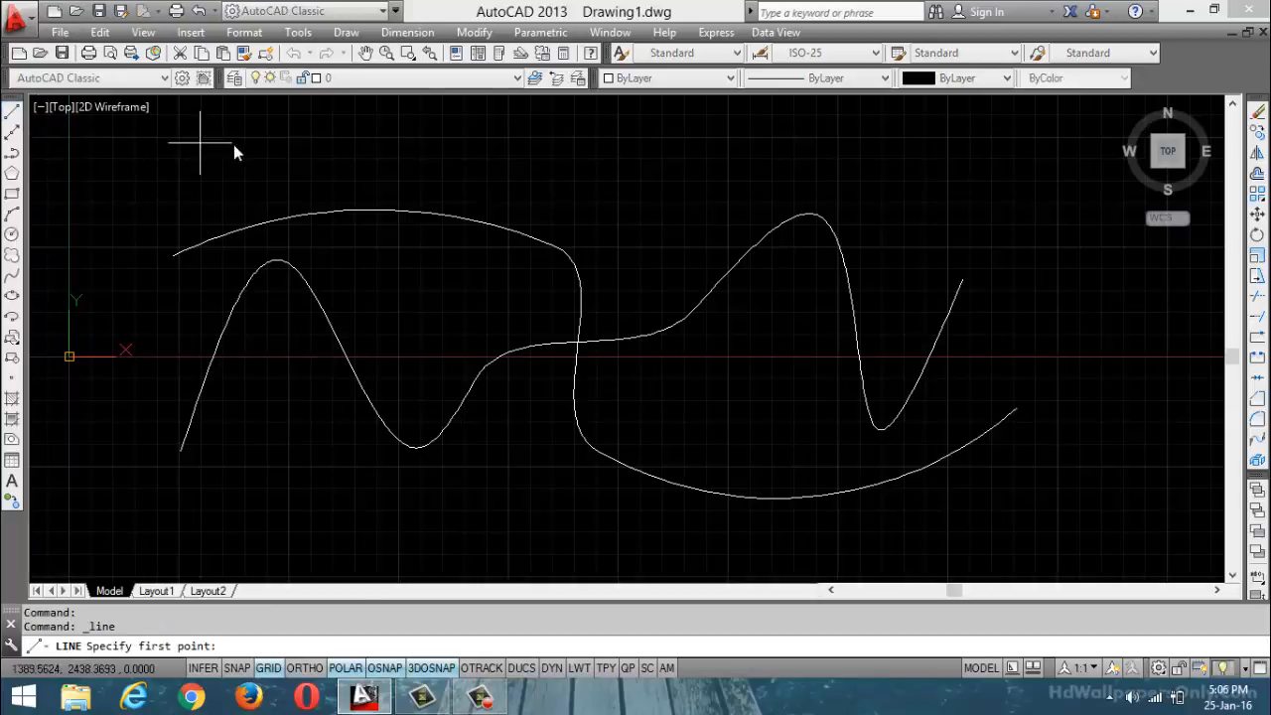
pyautogui.click(329, 137)
pyautogui.click(648, 220)
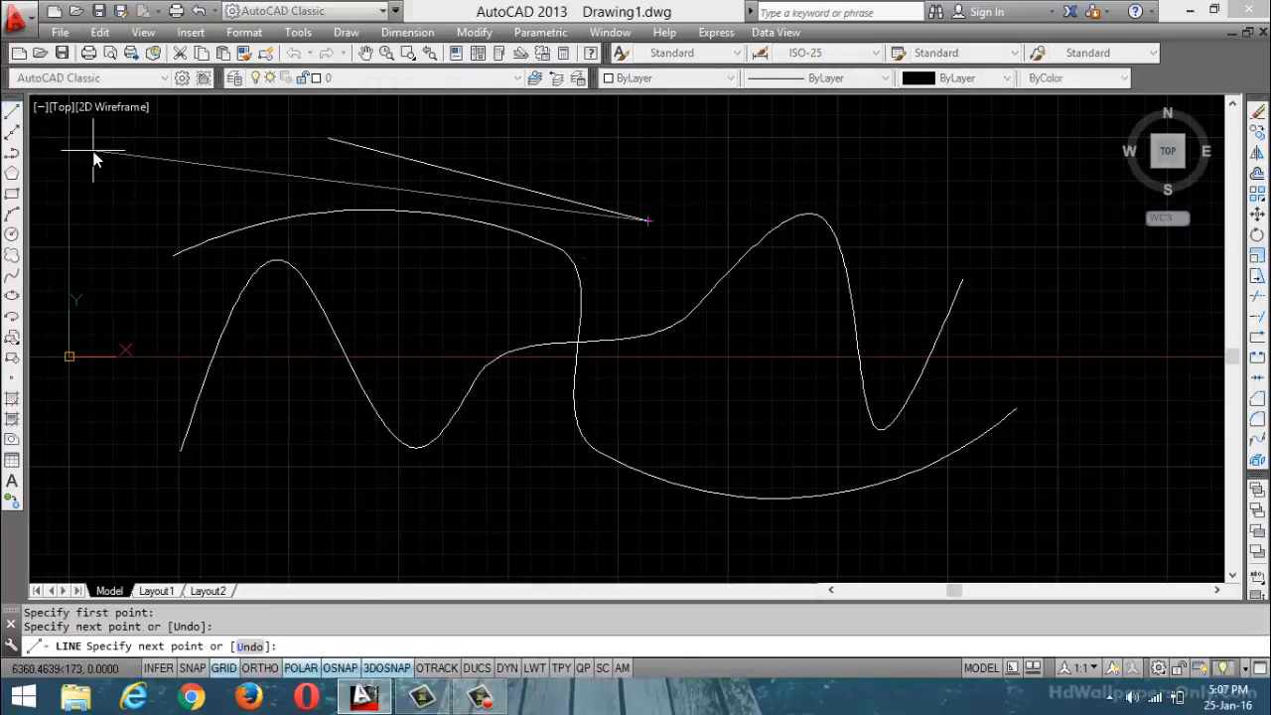
pyautogui.press('Escape')
# - Draw a second straight line rising to the right across the right spline, above the lower arc
pyautogui.click(12, 113)
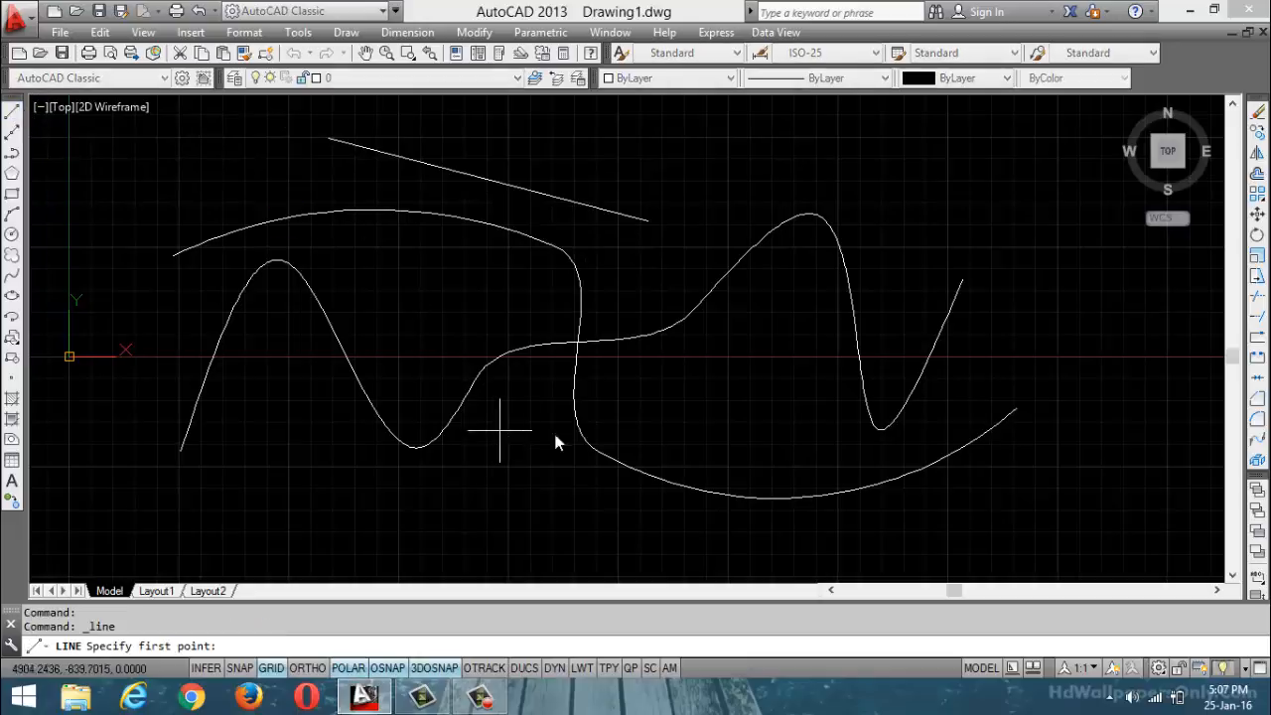
pyautogui.click(688, 415)
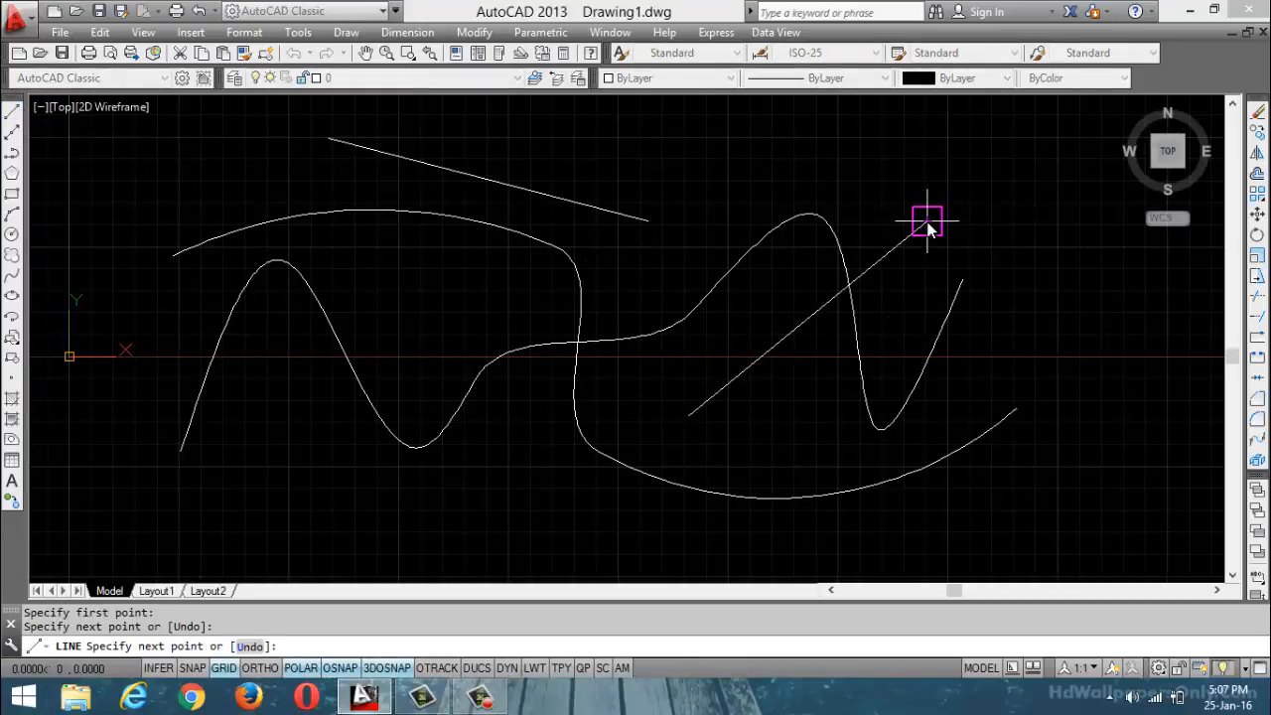
pyautogui.click(927, 220)
pyautogui.press('Return')
# - Blend the upper line's right end with the rising line's lower end, using Tangent continuity
pyautogui.click(473, 33)
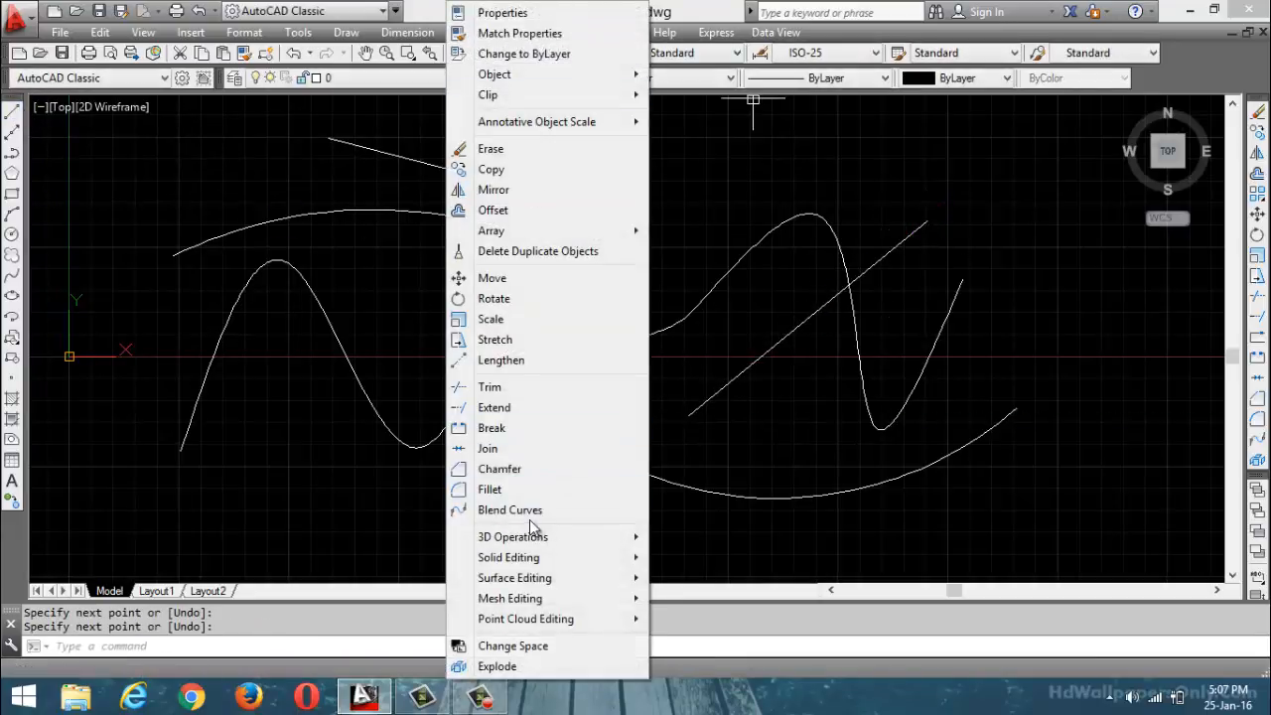
pyautogui.click(497, 509)
pyautogui.click(606, 206)
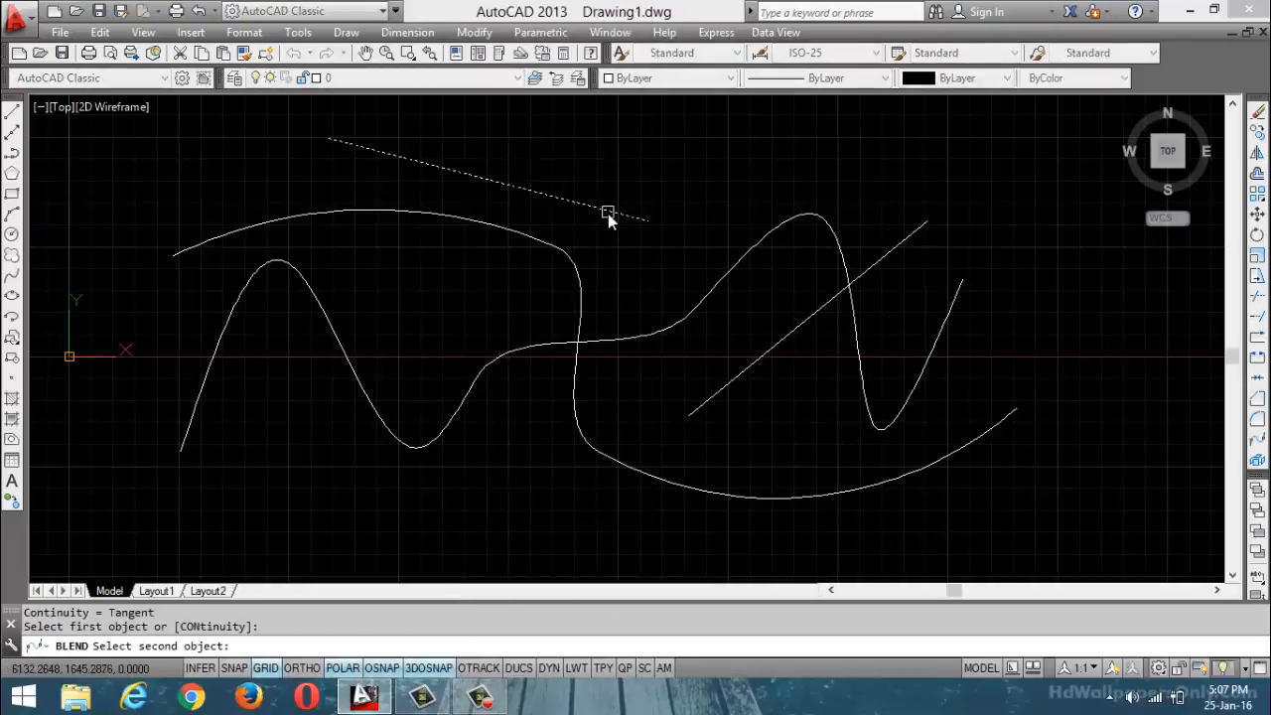
pyautogui.click(744, 373)
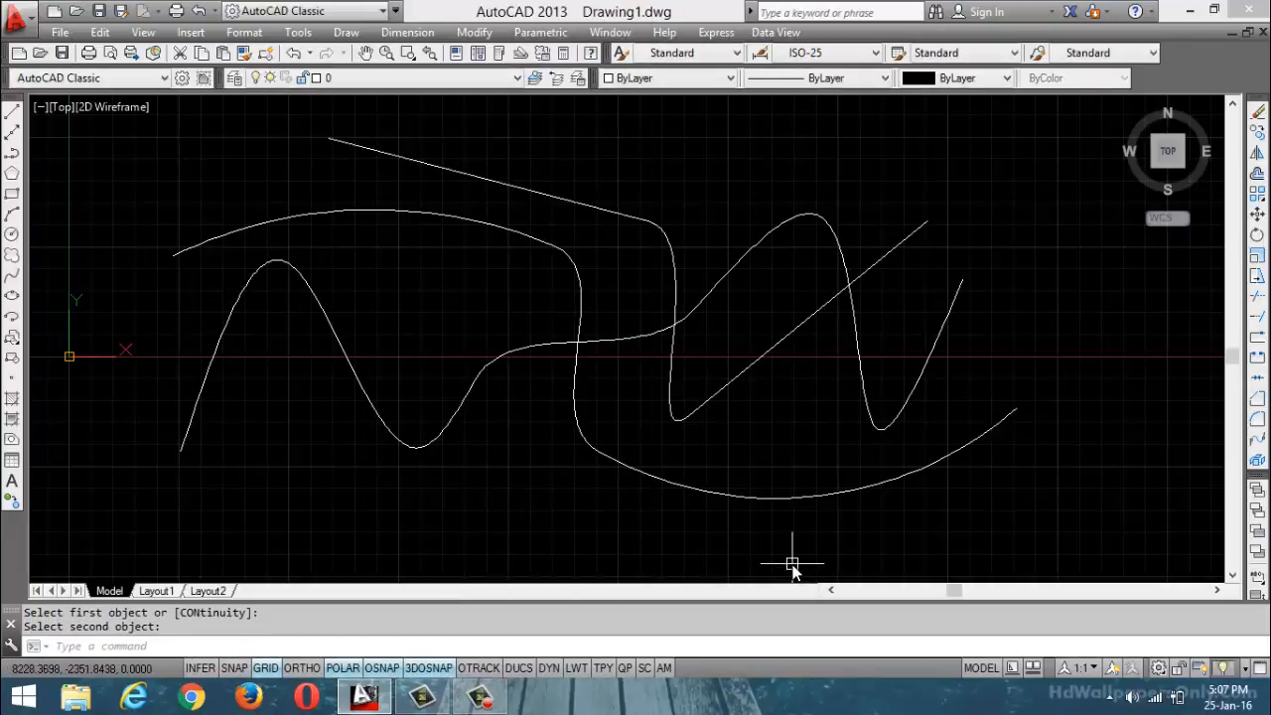
# - Inspect the upper straight line and the blend curve attached to it as separately selectable objects
pyautogui.click(644, 222)
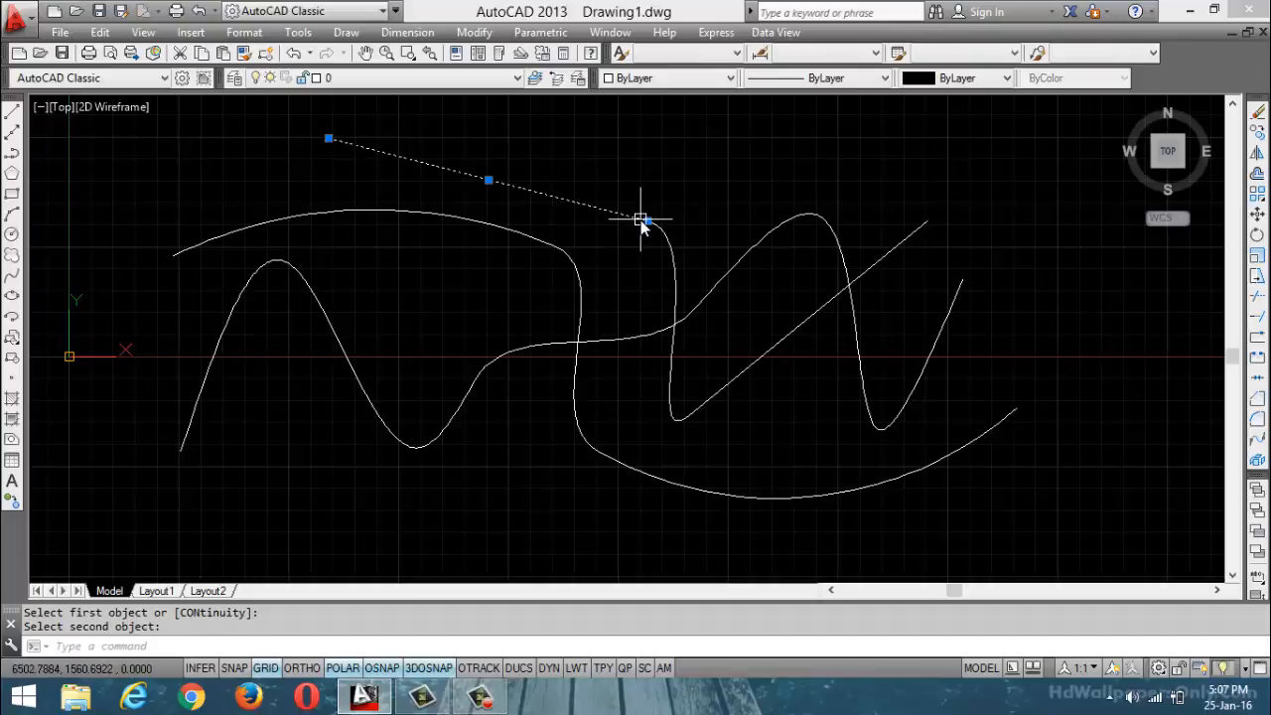
pyautogui.click(673, 377)
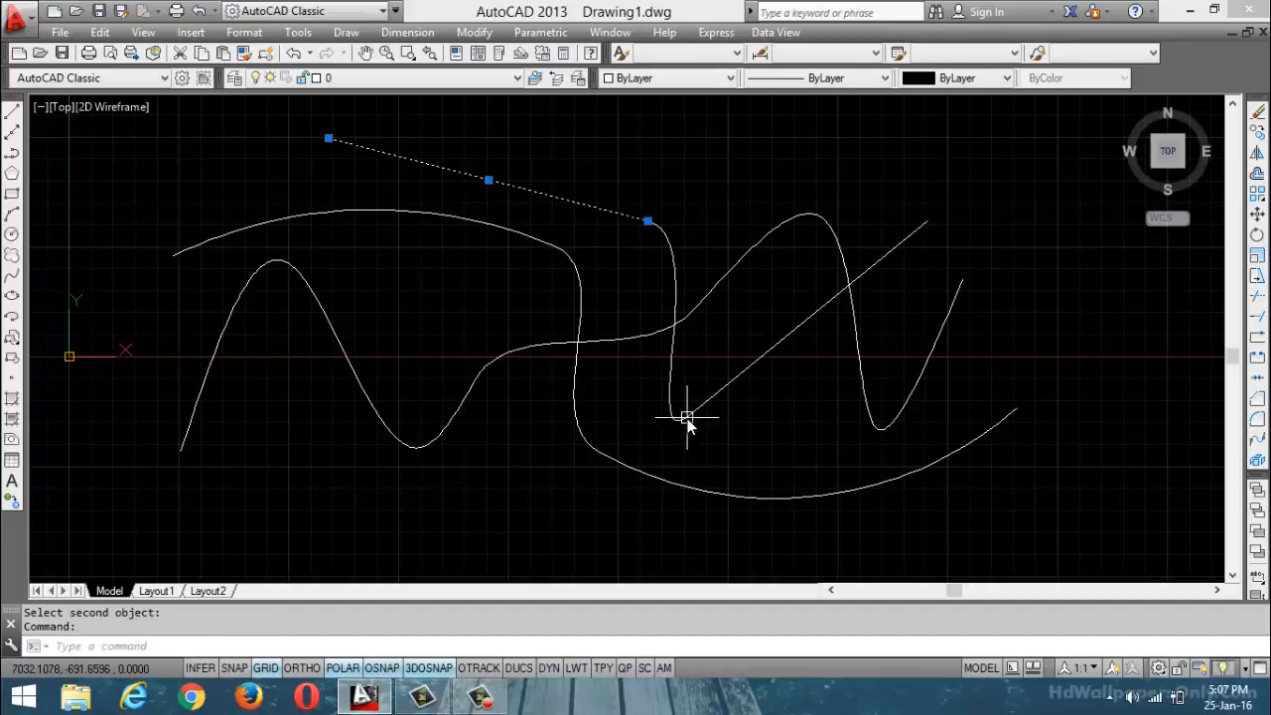
pyautogui.moveTo(692, 422)
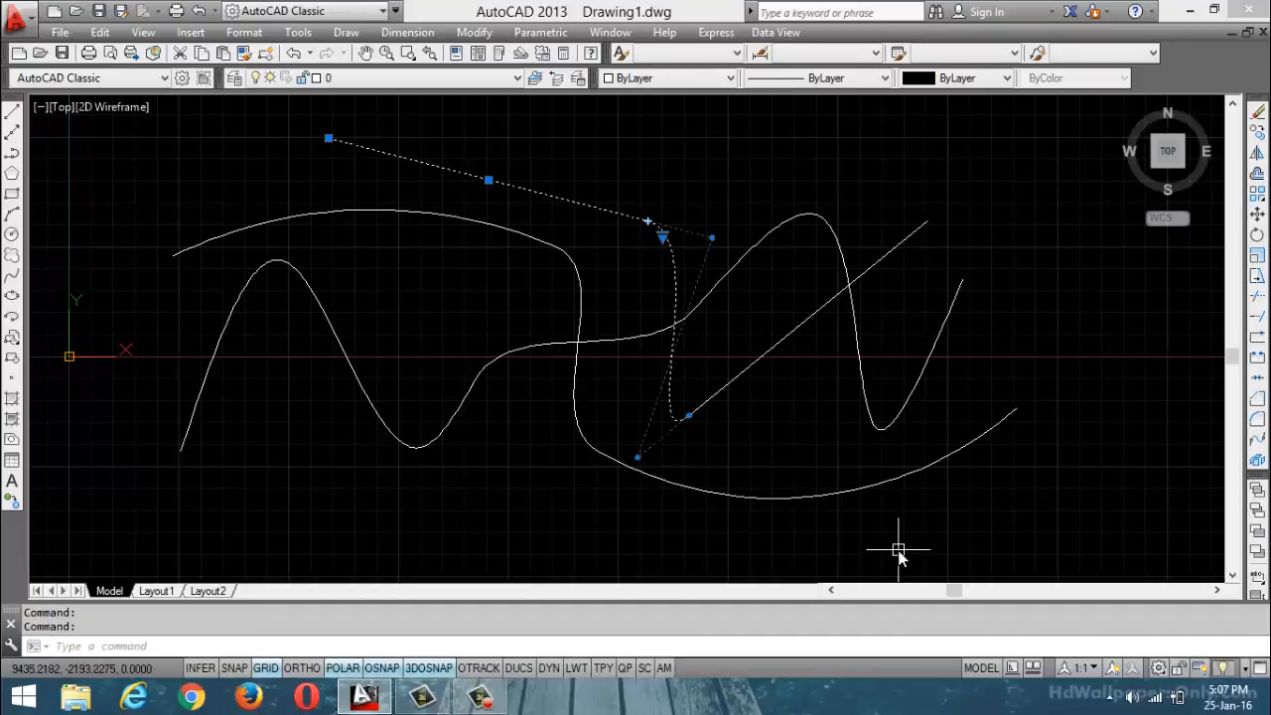
pyautogui.press('Escape')
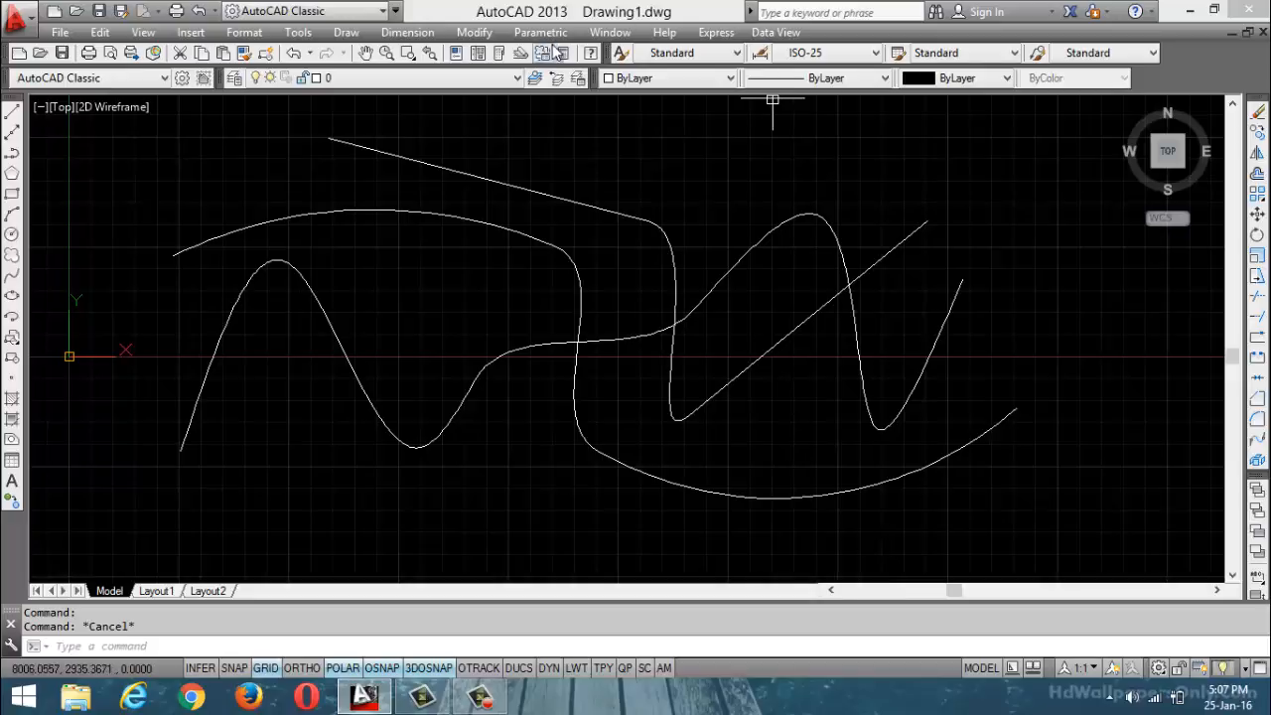
pyautogui.click(474, 31)
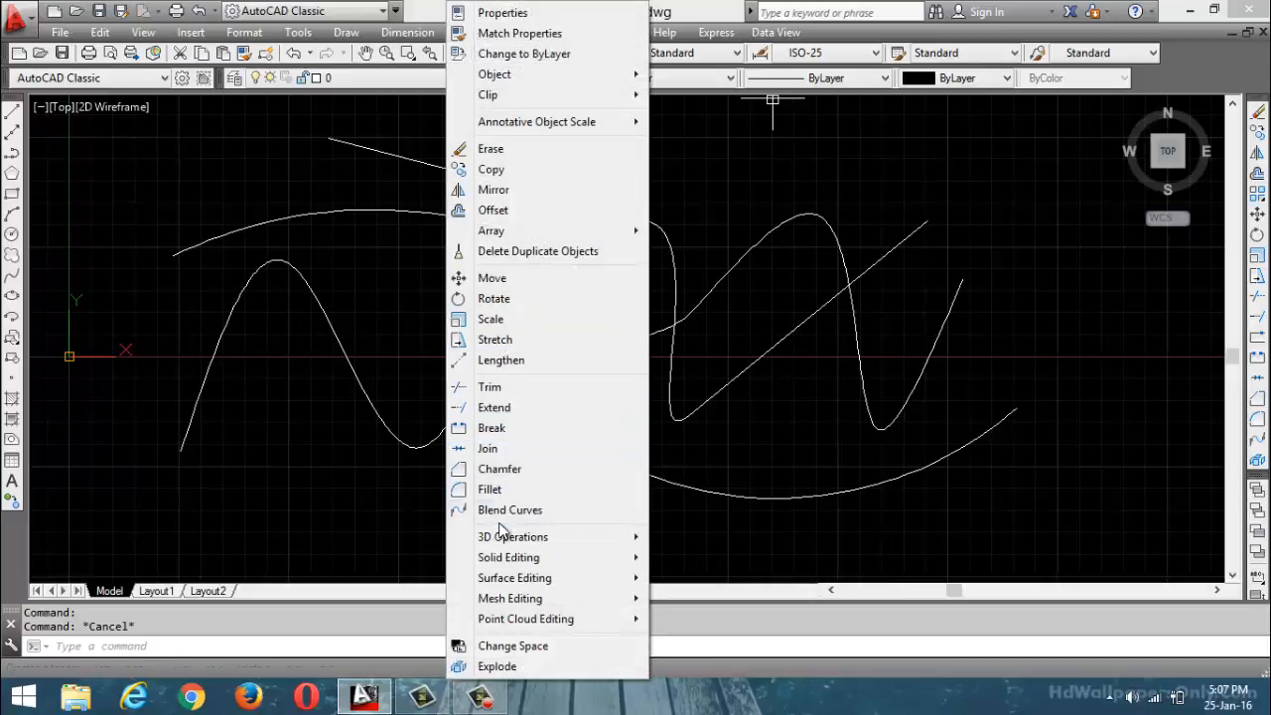
pyautogui.click(757, 553)
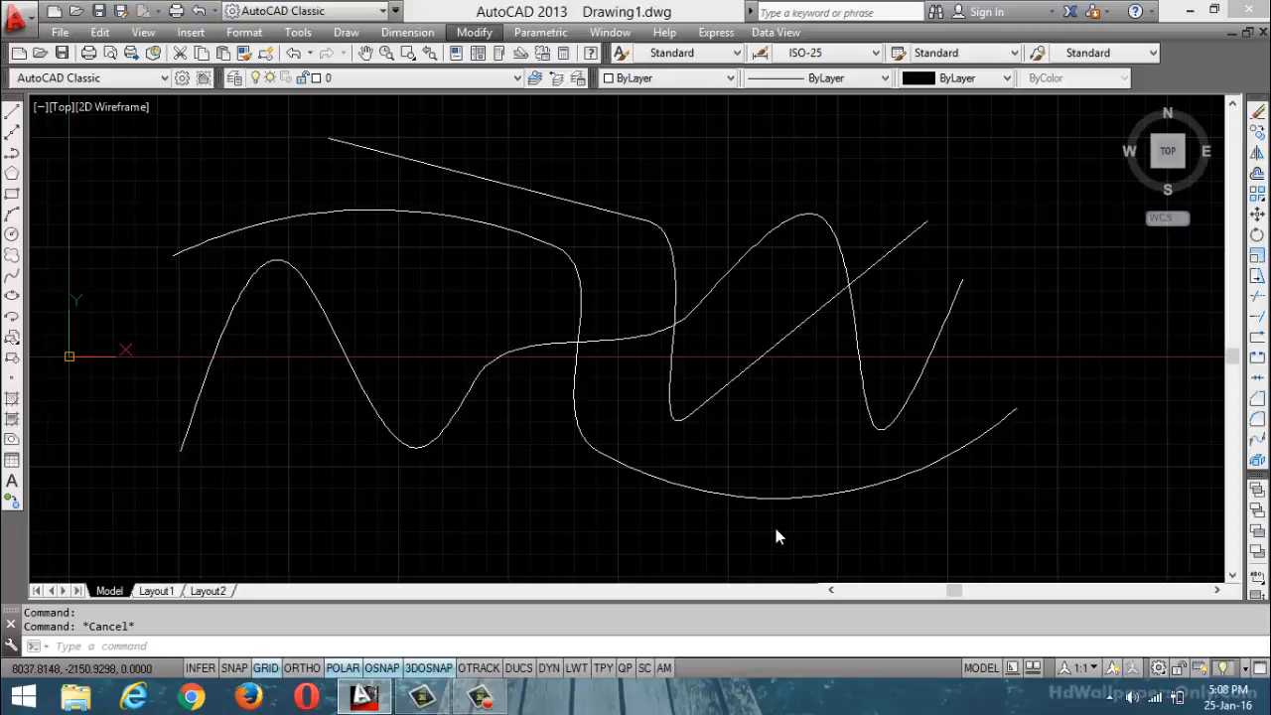
# - Erase all the splines, arcs, lines and blend curves from the drawing
pyautogui.click(625, 334)
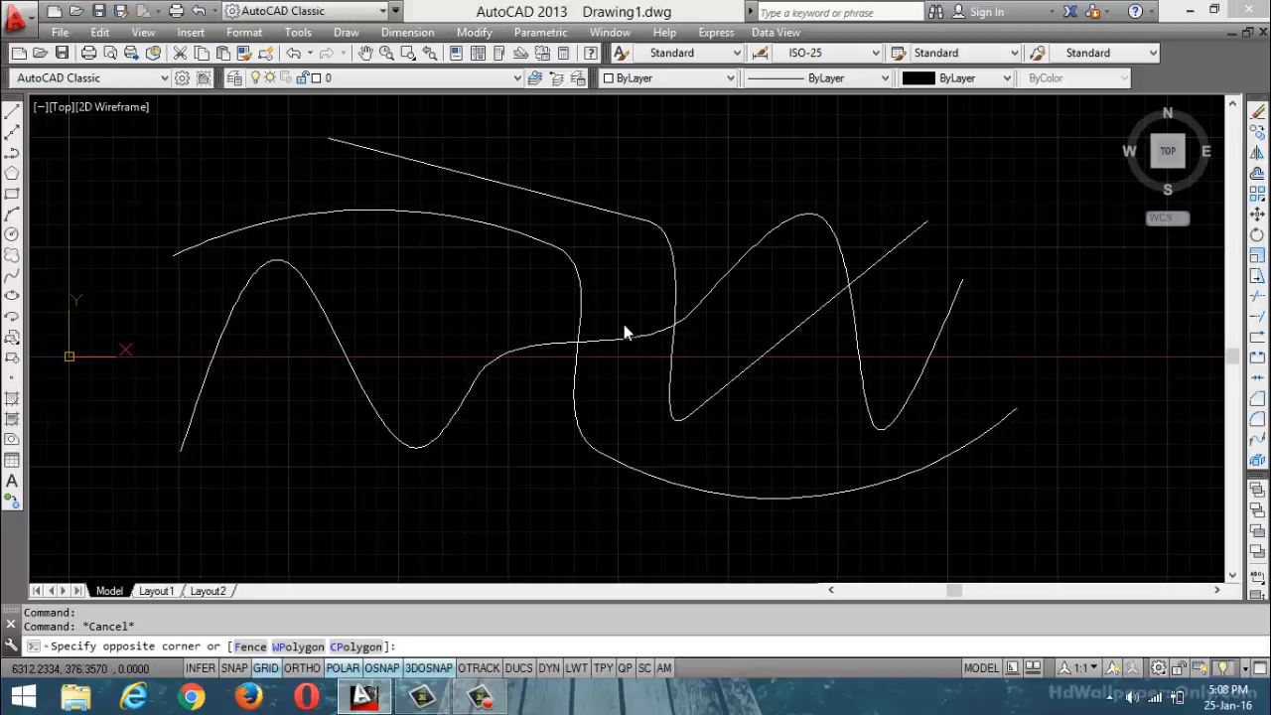
pyautogui.hotkey('ctrl', 'a')
pyautogui.press('Delete')
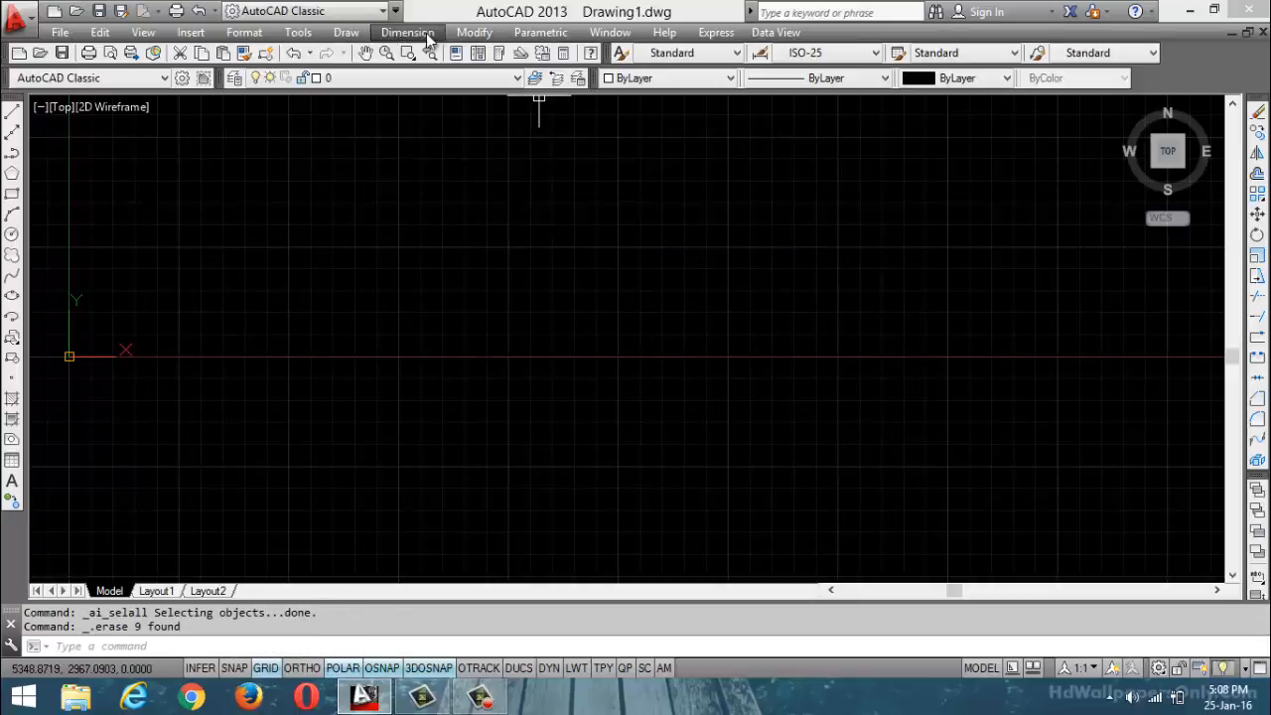
# - Draw a wide rectangle above the X axis, roughly twice as wide as it is tall
pyautogui.click(473, 32)
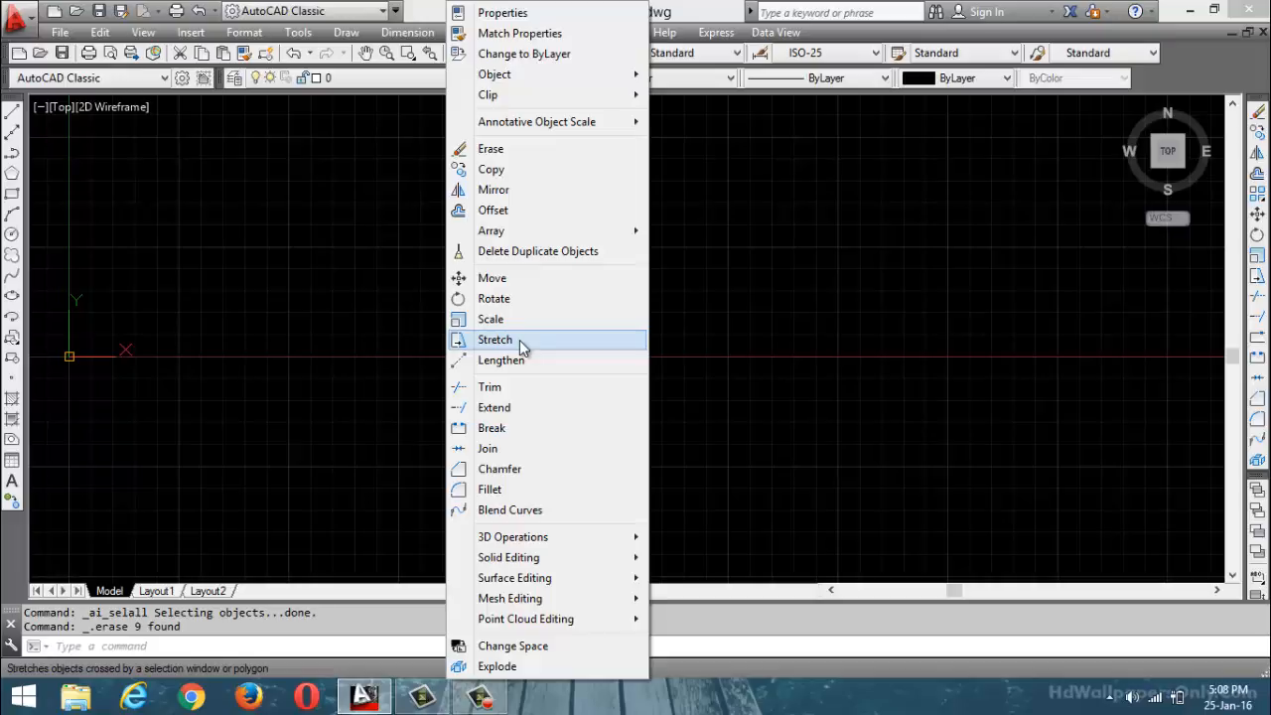
pyautogui.click(159, 227)
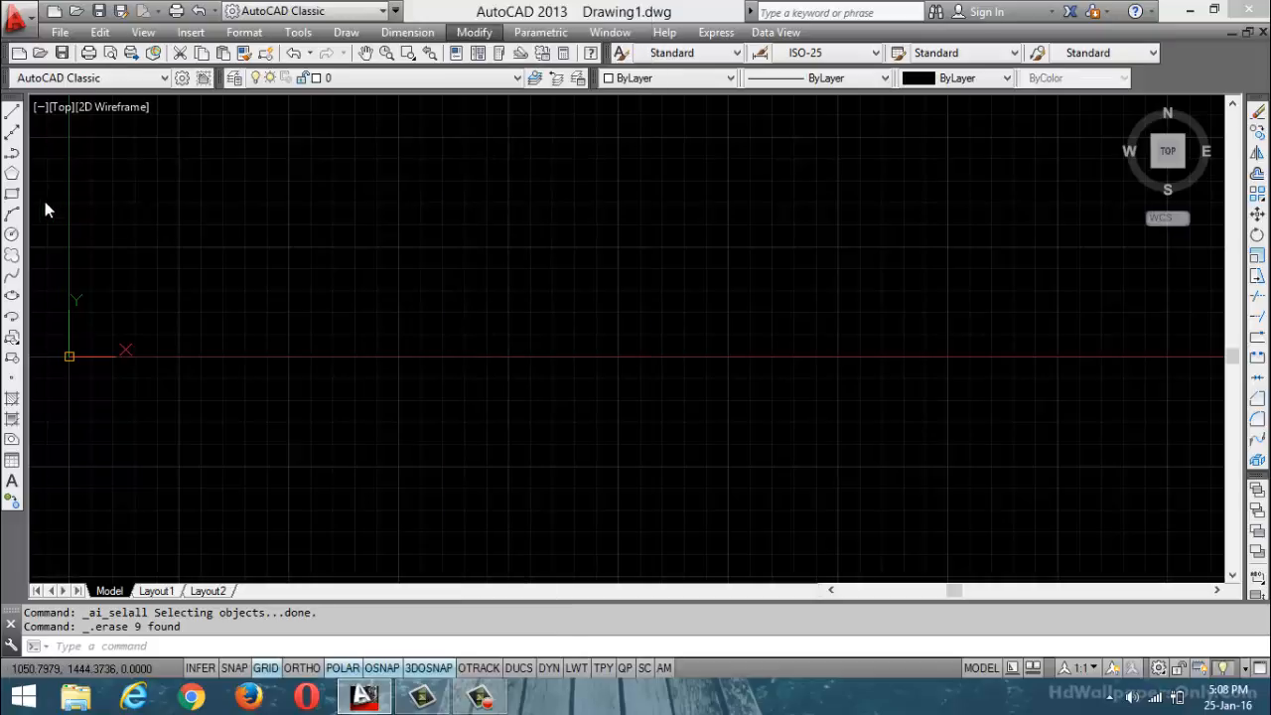
pyautogui.click(12, 194)
pyautogui.click(370, 172)
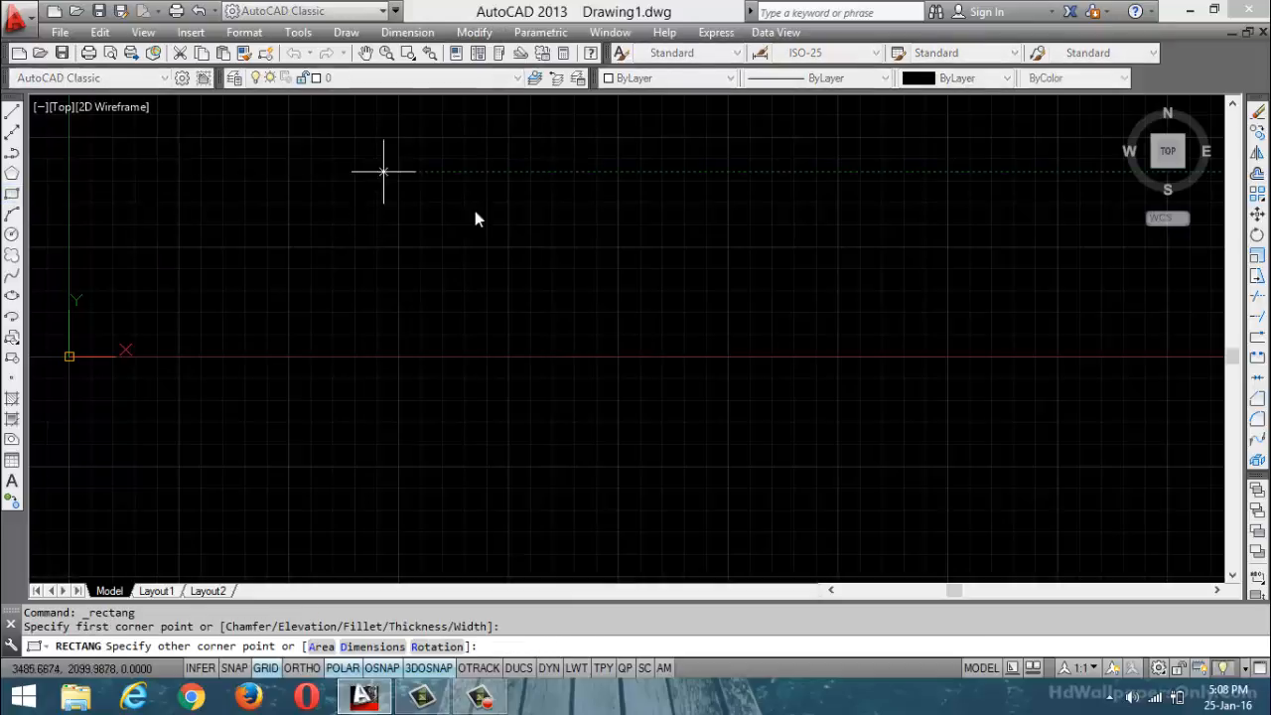
pyautogui.click(652, 311)
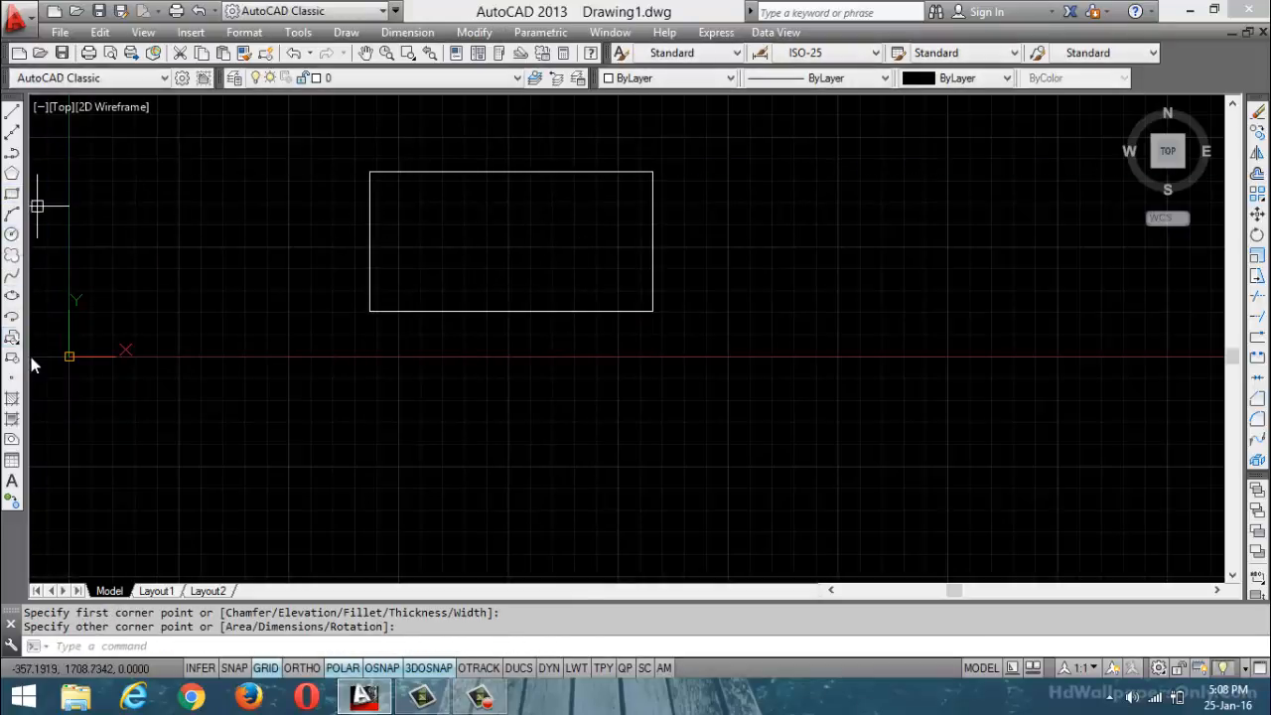
# - Draw a single horizontal line about 5210 units long below the rectangle and the X axis
pyautogui.click(13, 113)
pyautogui.click(253, 483)
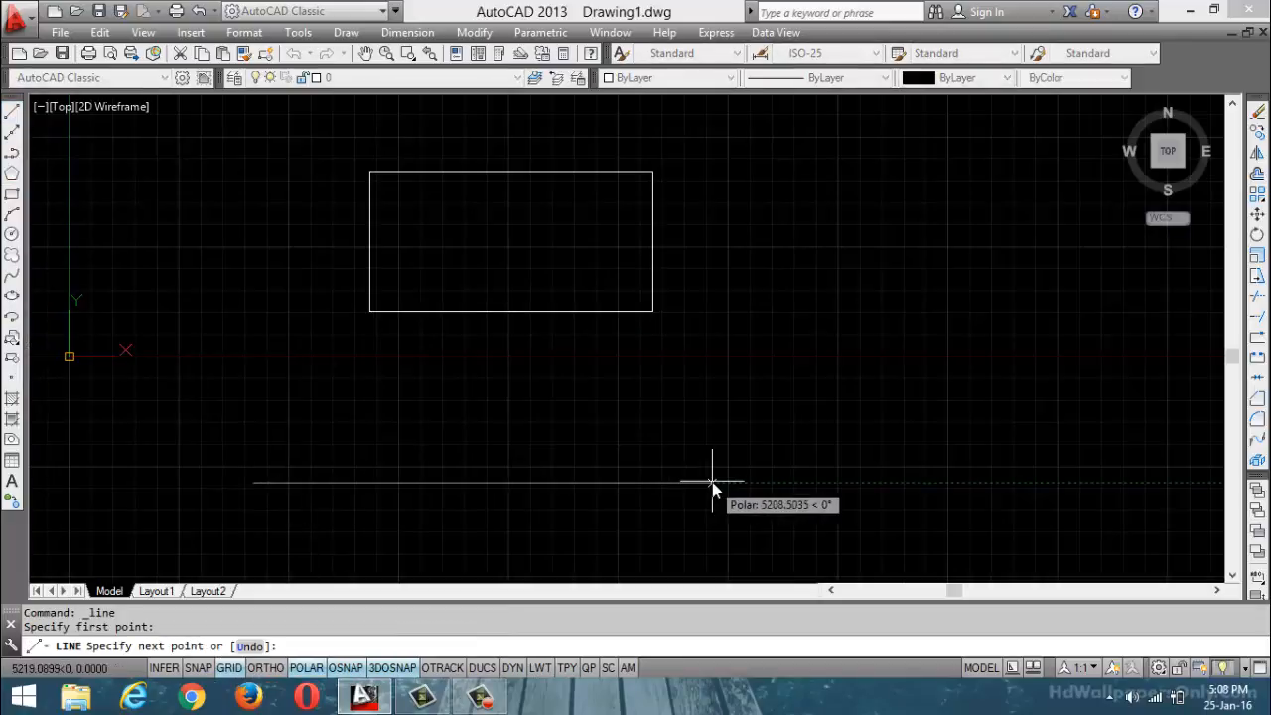
pyautogui.click(711, 483)
pyautogui.press('Return')
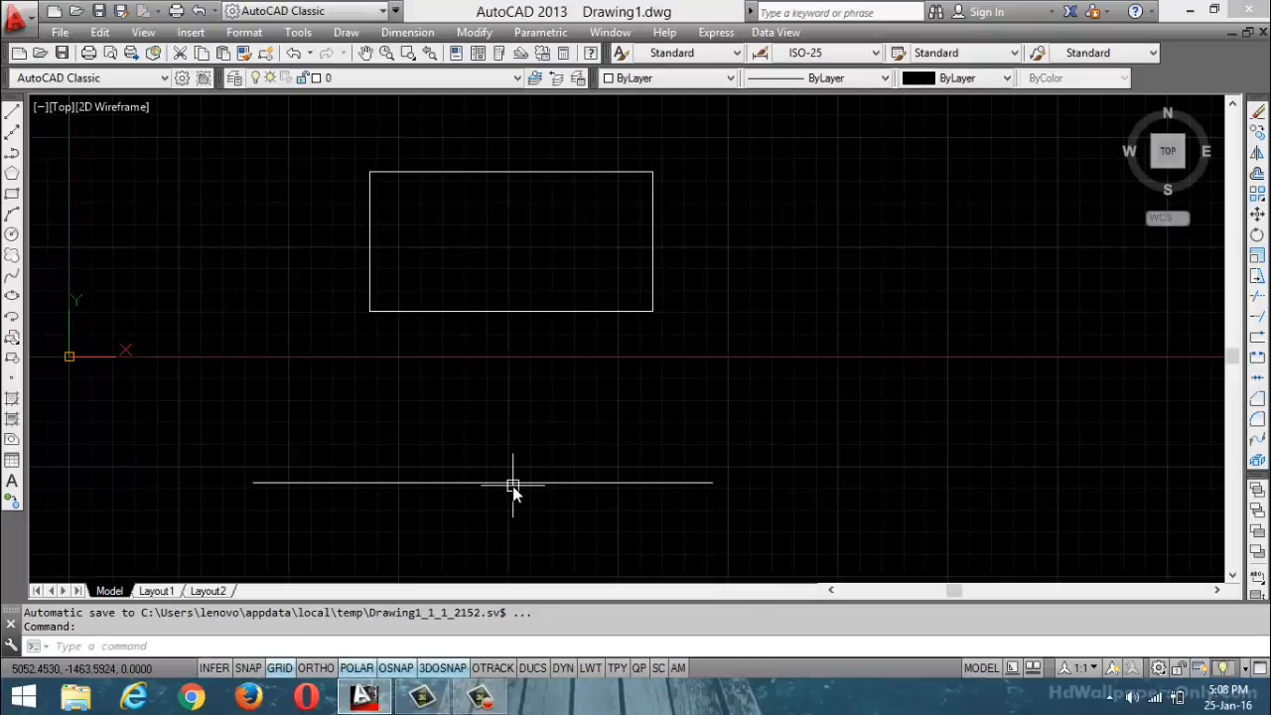
pyautogui.moveTo(513, 487)
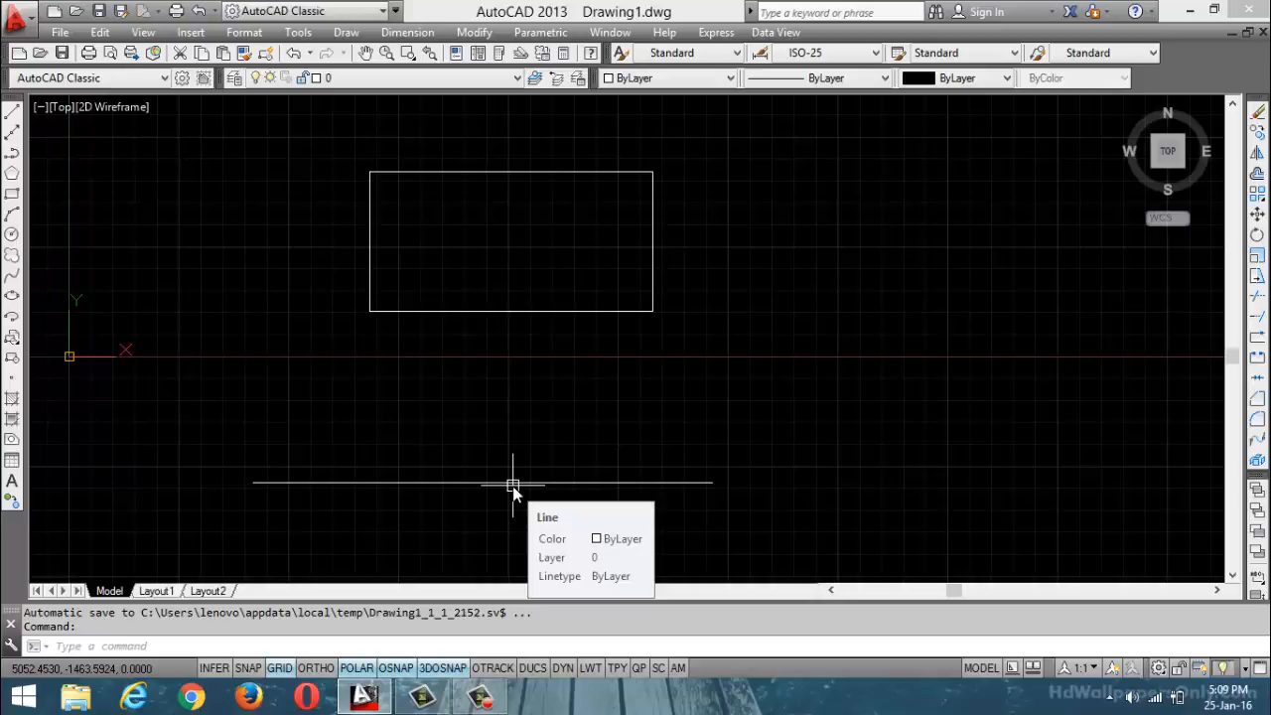
pyautogui.press('Escape')
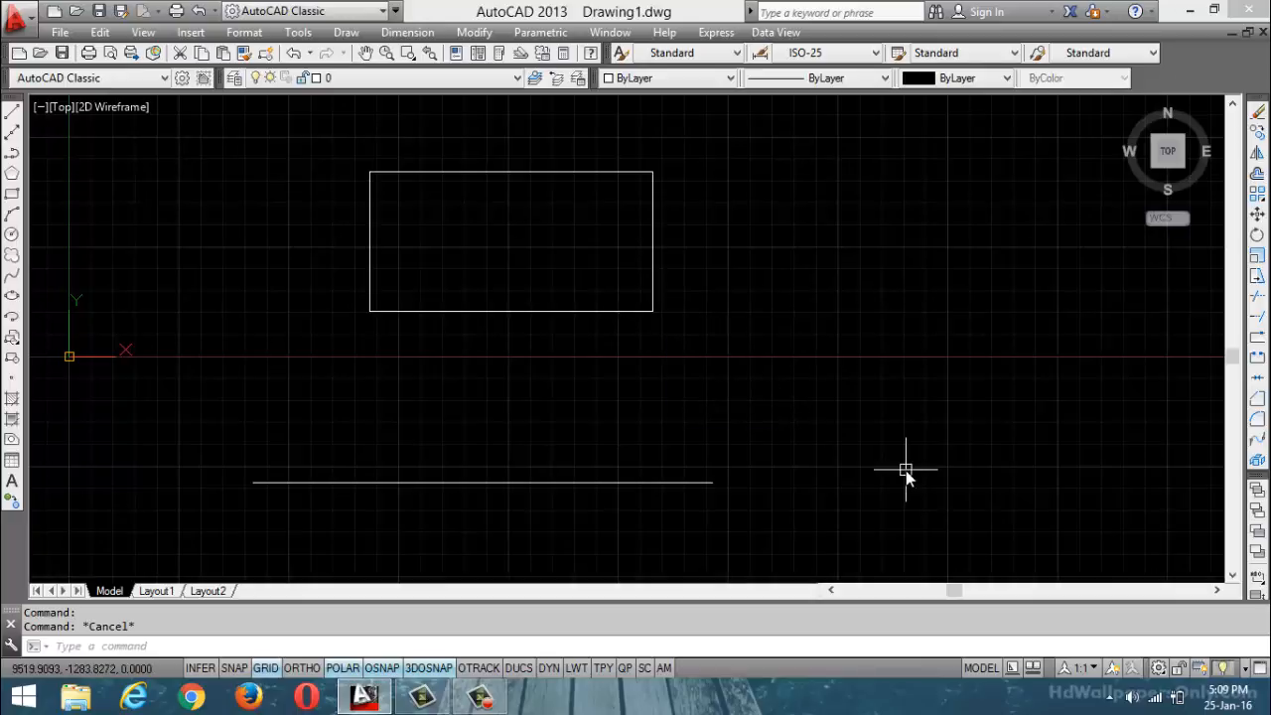
# - Try Stretch on the directly picked rectangle, from its lower-right corner to a point below the X axis, and undo it
pyautogui.write('s]')
pyautogui.press('Return')
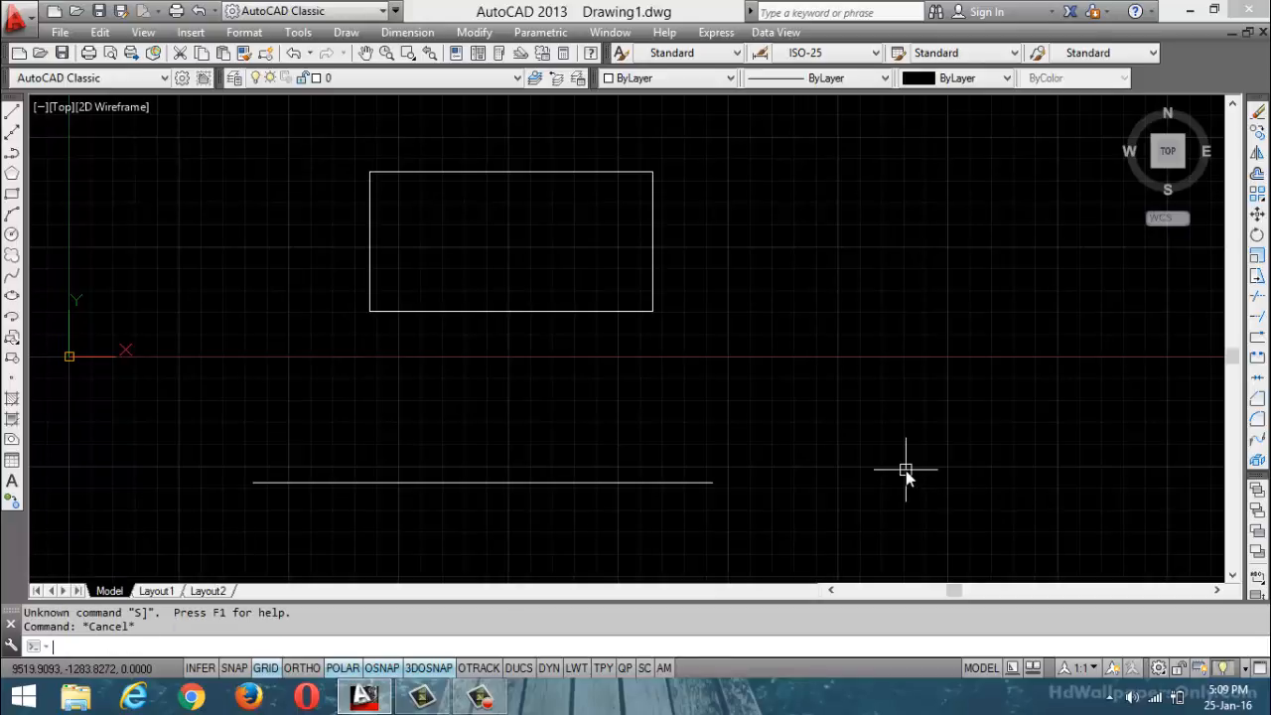
pyautogui.write('s')
pyautogui.press('Return')
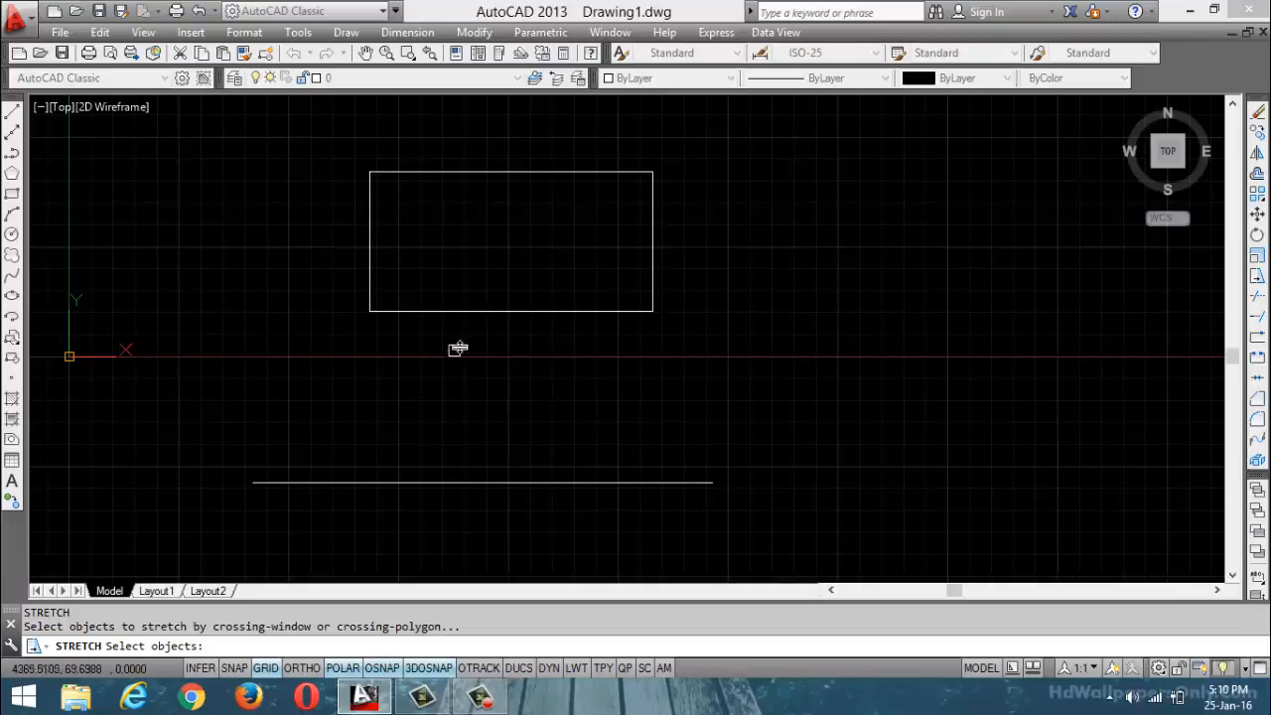
pyautogui.click(505, 313)
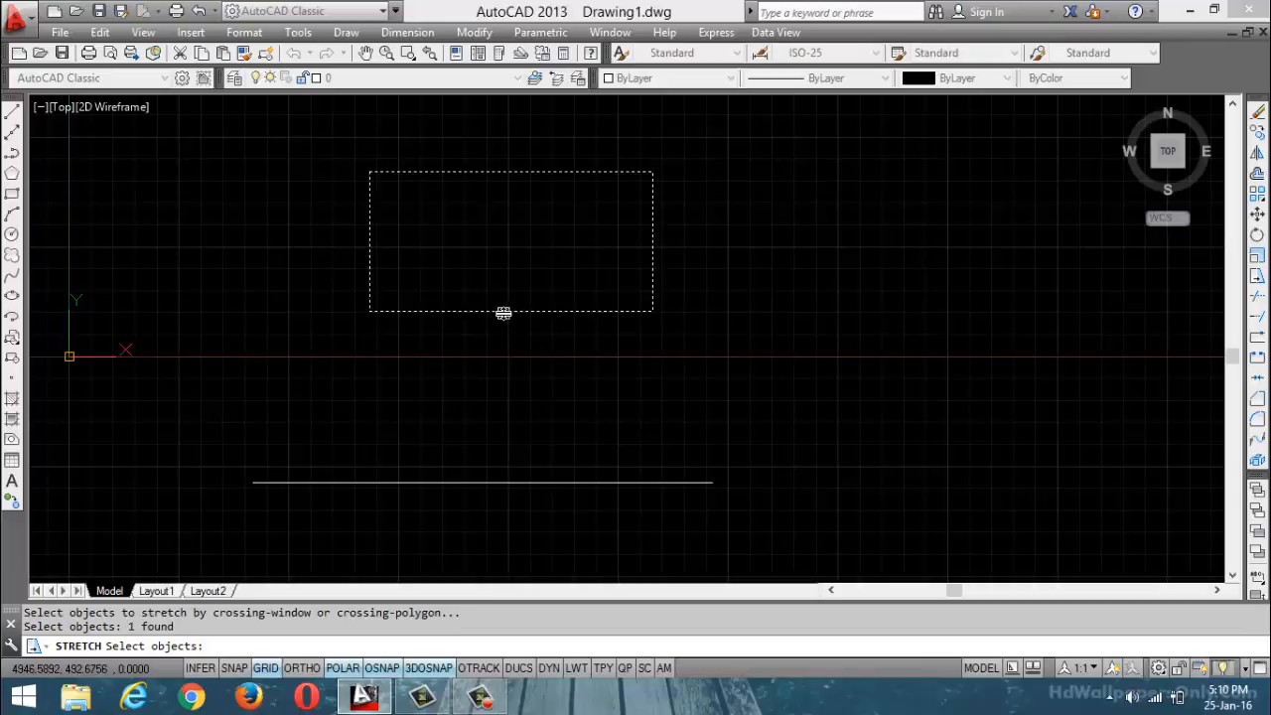
pyautogui.press('Return')
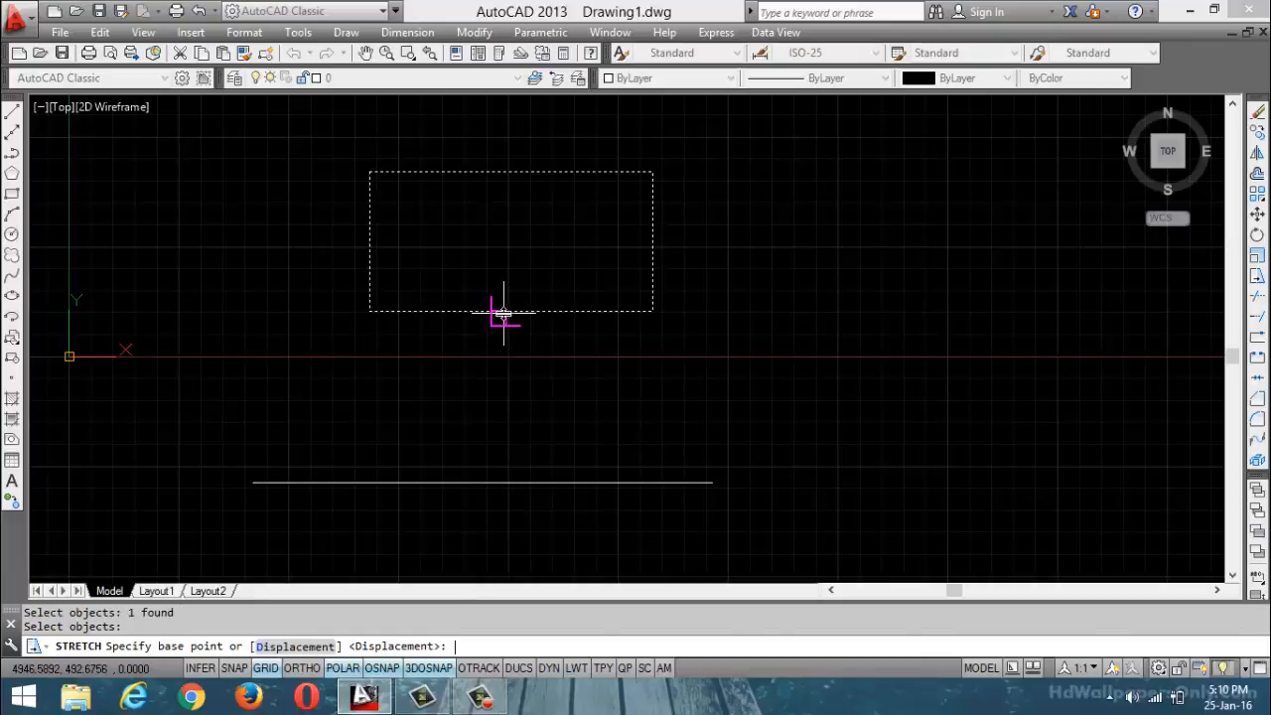
pyautogui.click(647, 316)
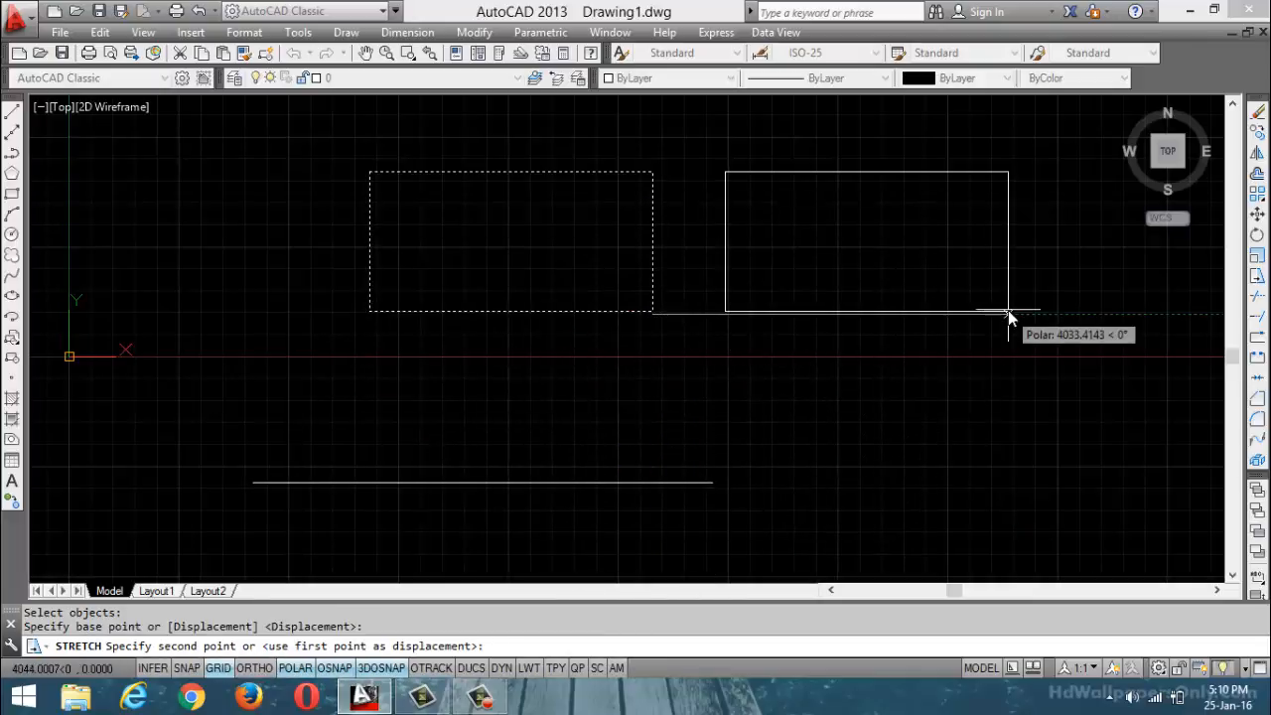
pyautogui.click(1034, 388)
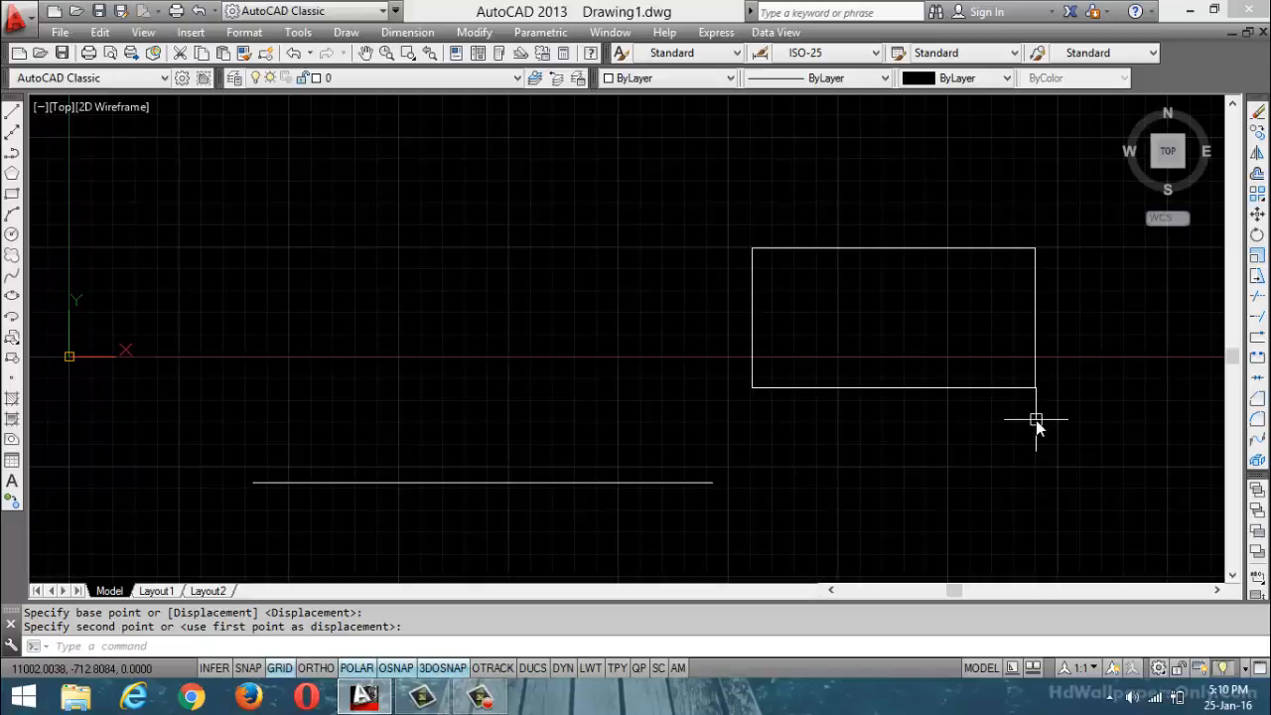
pyautogui.hotkey('ctrl', 'z')
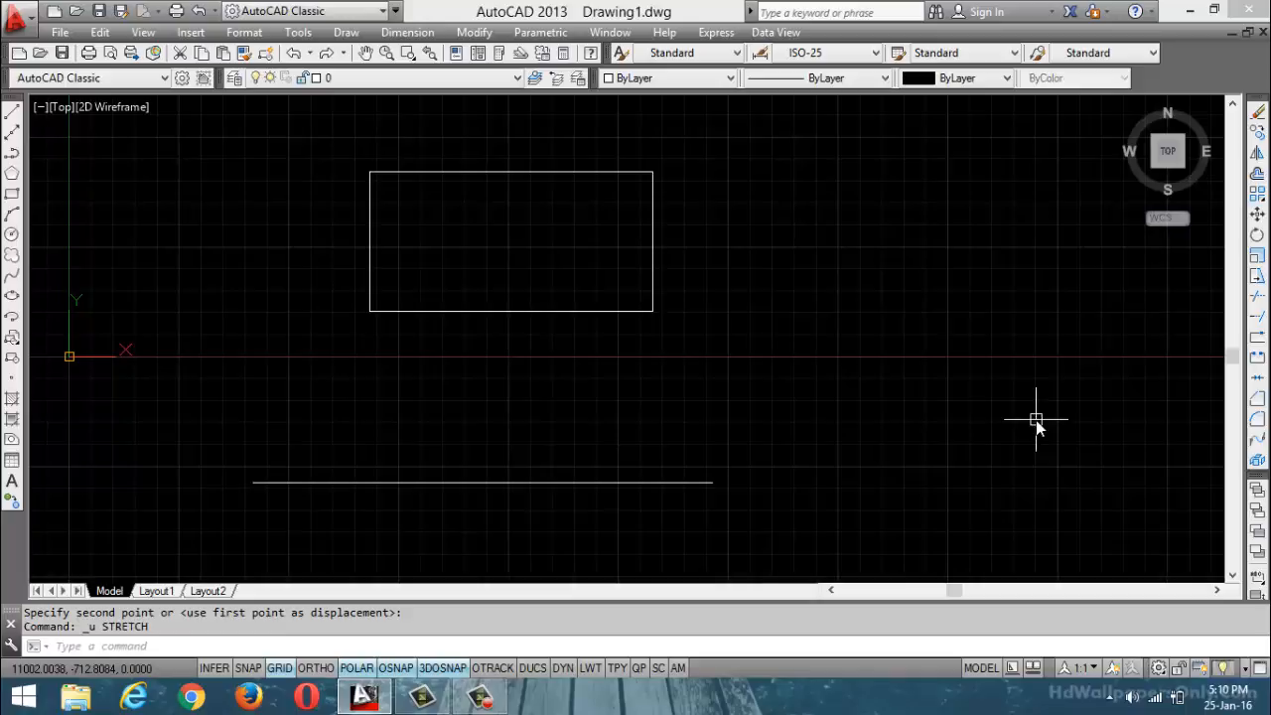
# - Try Stretch again on the individually picked rectangle, displacing it from its lower-right corner to the right and slightly down, and undo it
pyautogui.write('s')
pyautogui.press('Return')
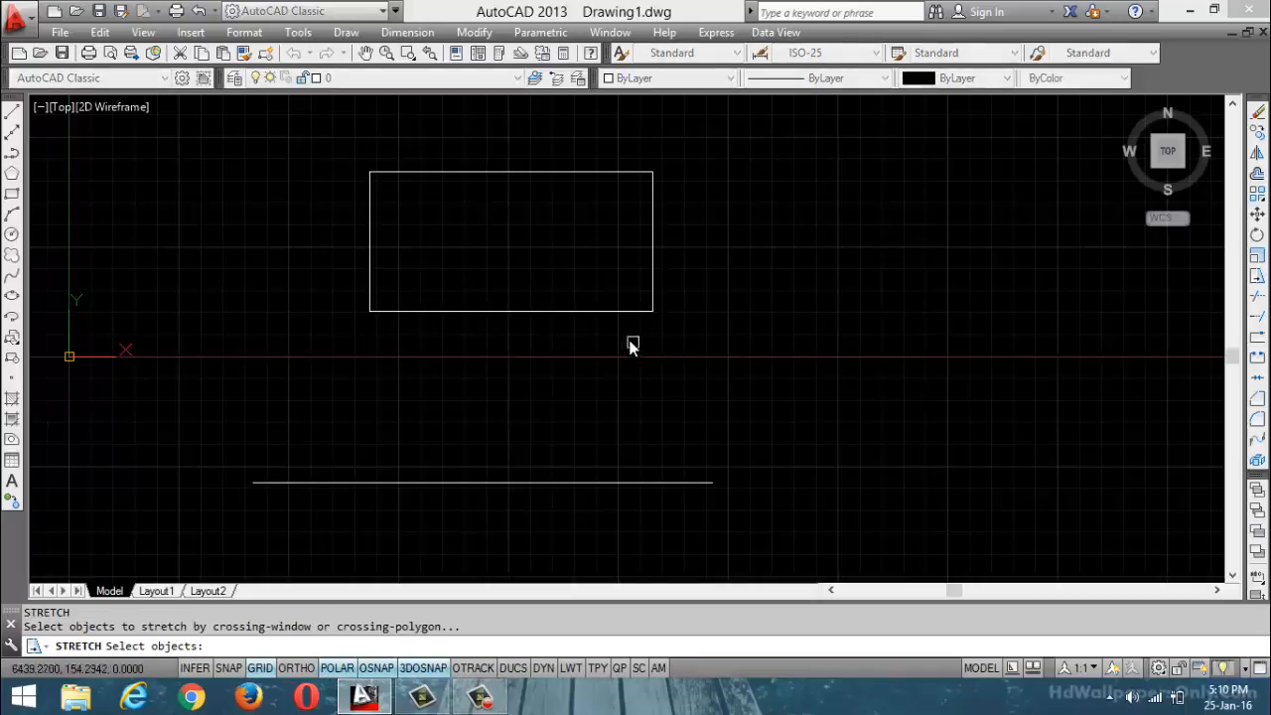
pyautogui.click(603, 315)
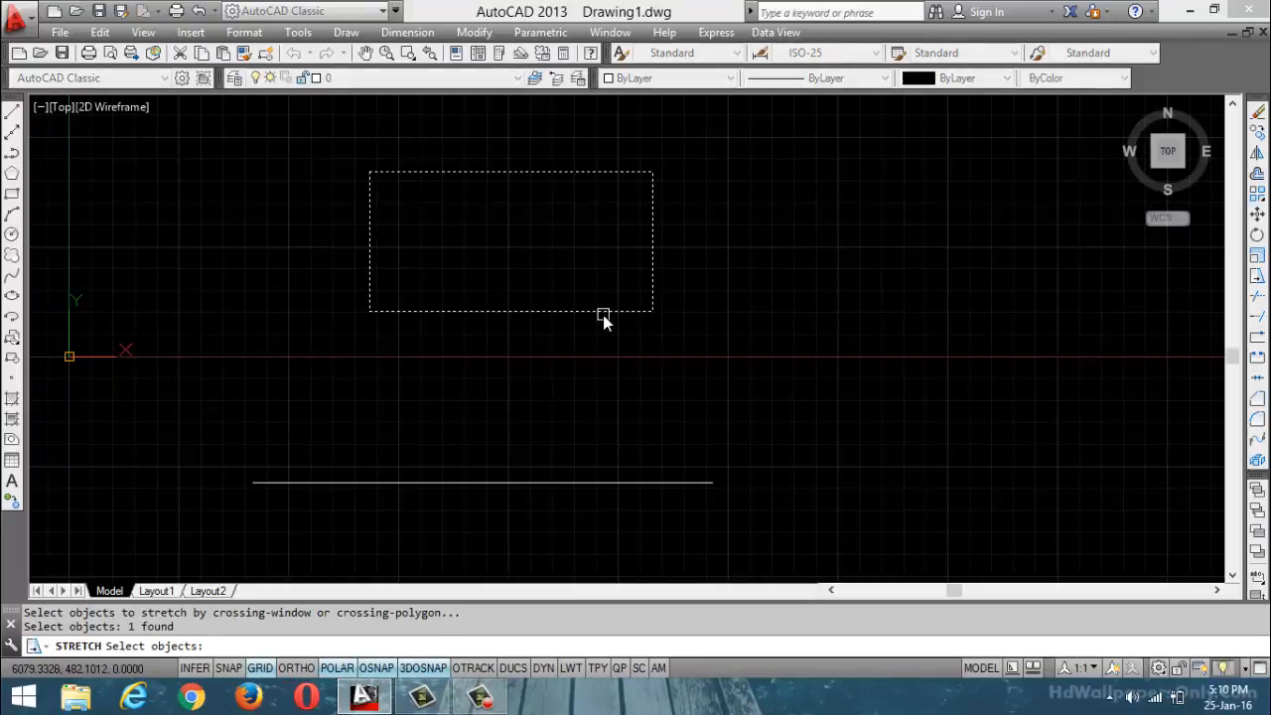
pyautogui.press('Return')
pyautogui.click(652, 310)
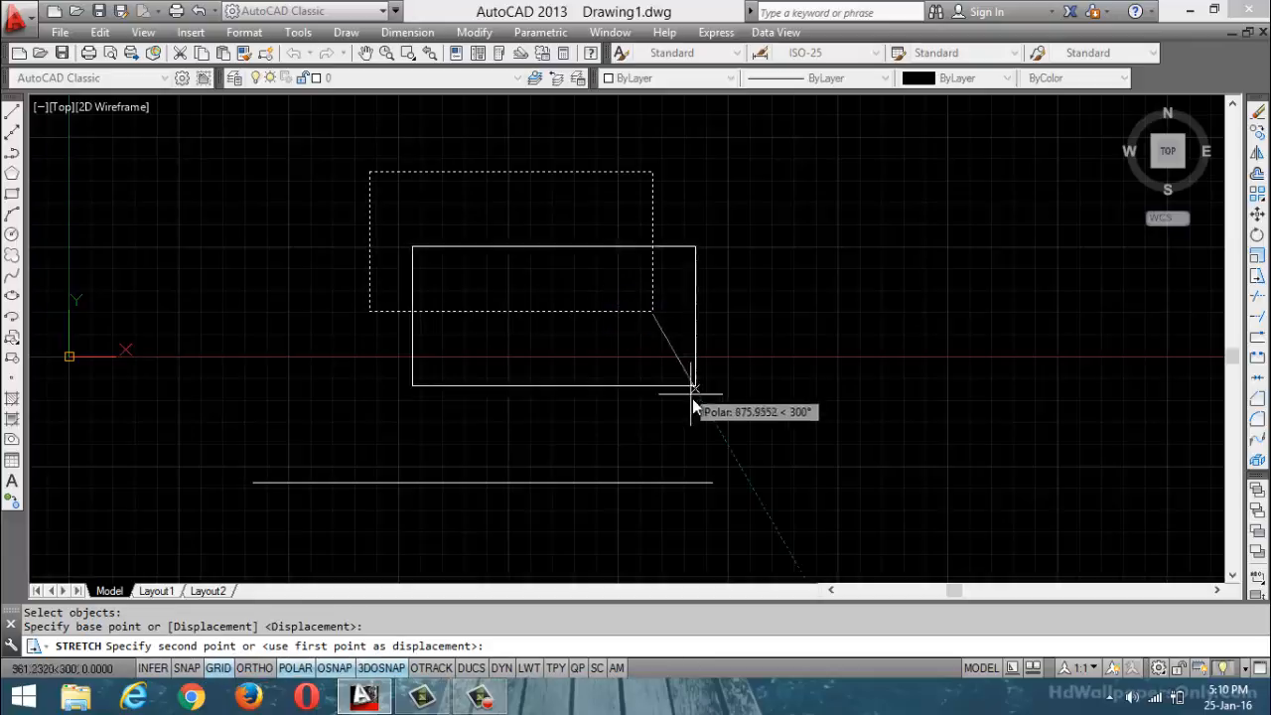
pyautogui.click(986, 369)
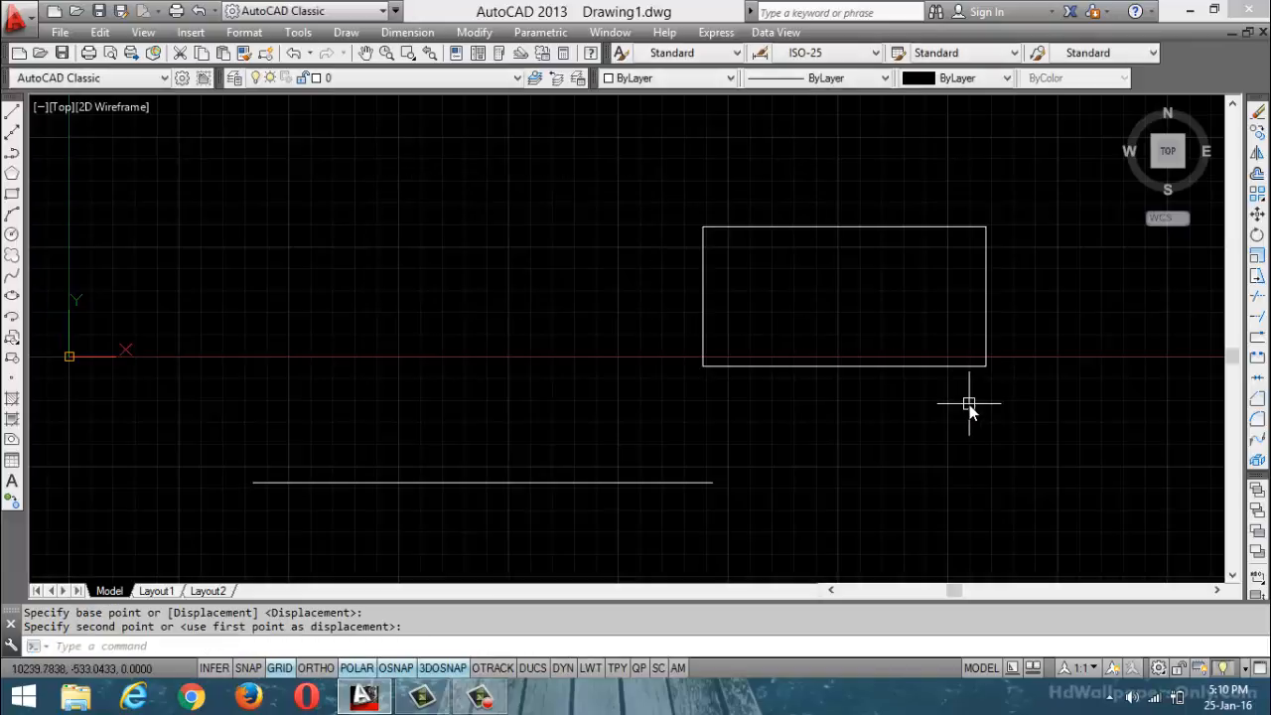
pyautogui.hotkey('ctrl', 'z')
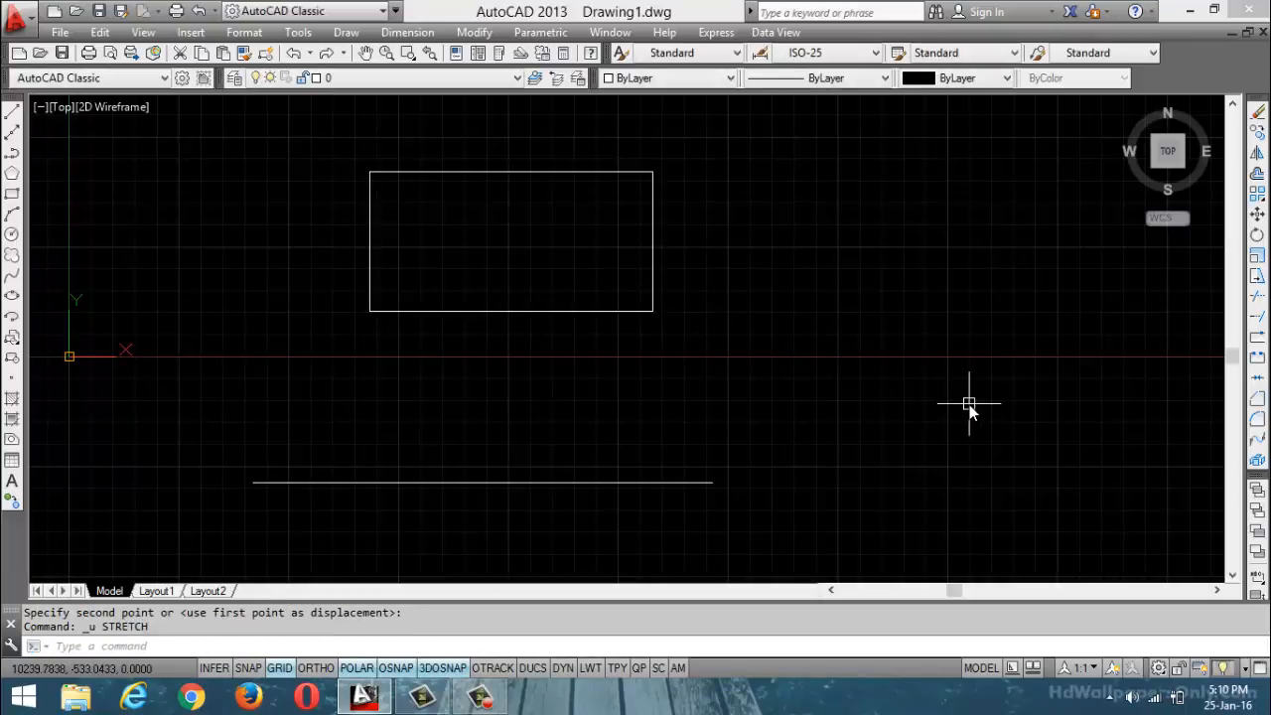
# - Stretch only the rectangle's lower-right corner with a crossing window, pulling it down and right to just above the horizontal line's level
pyautogui.write('s')
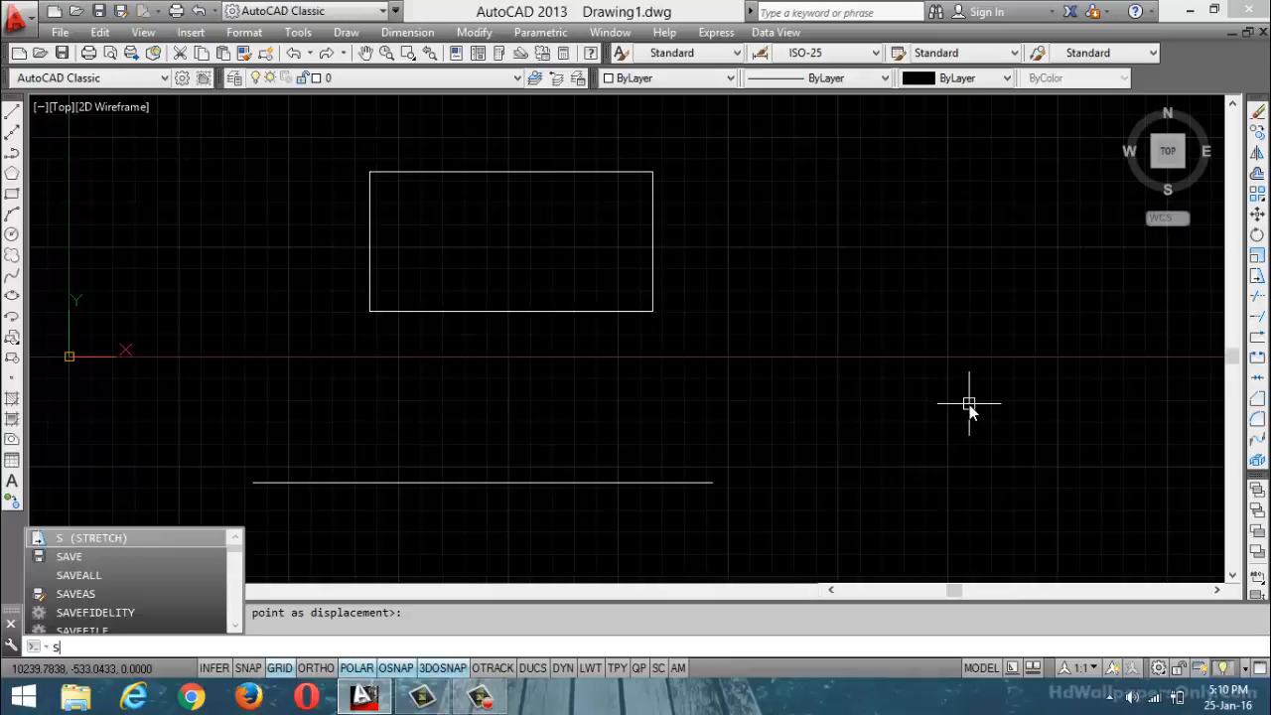
pyautogui.press('Return')
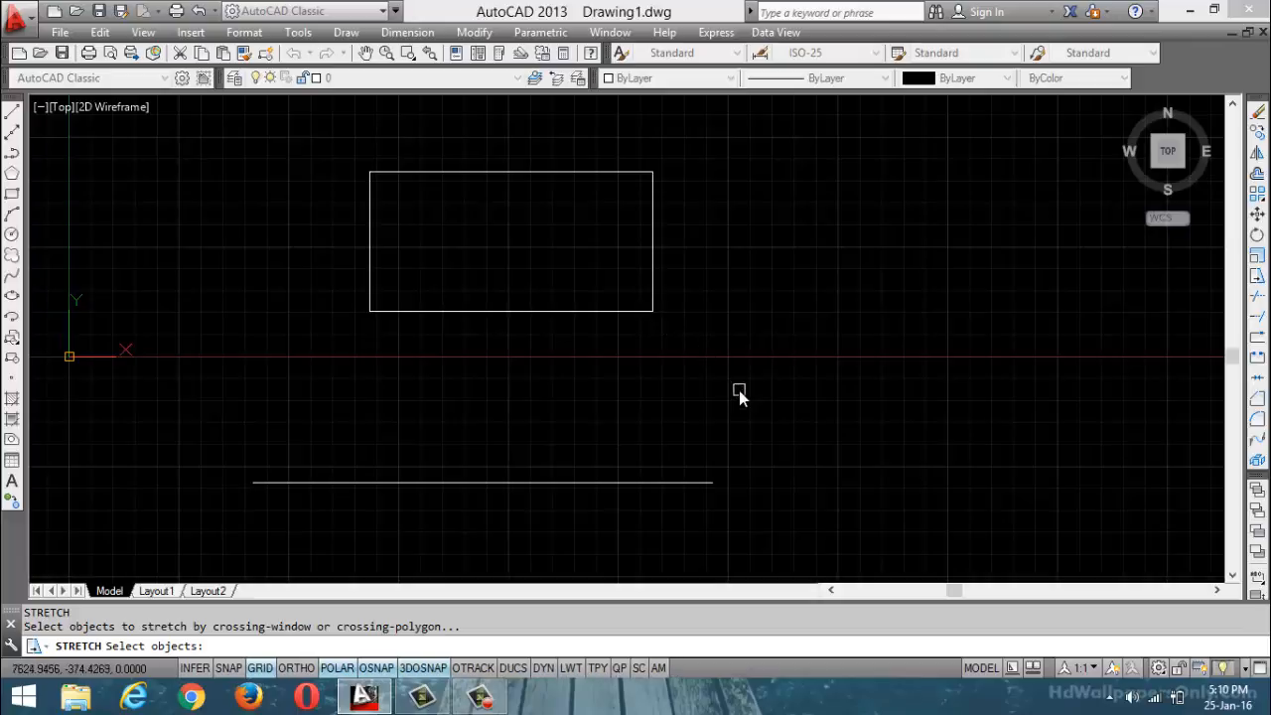
pyautogui.click(793, 370)
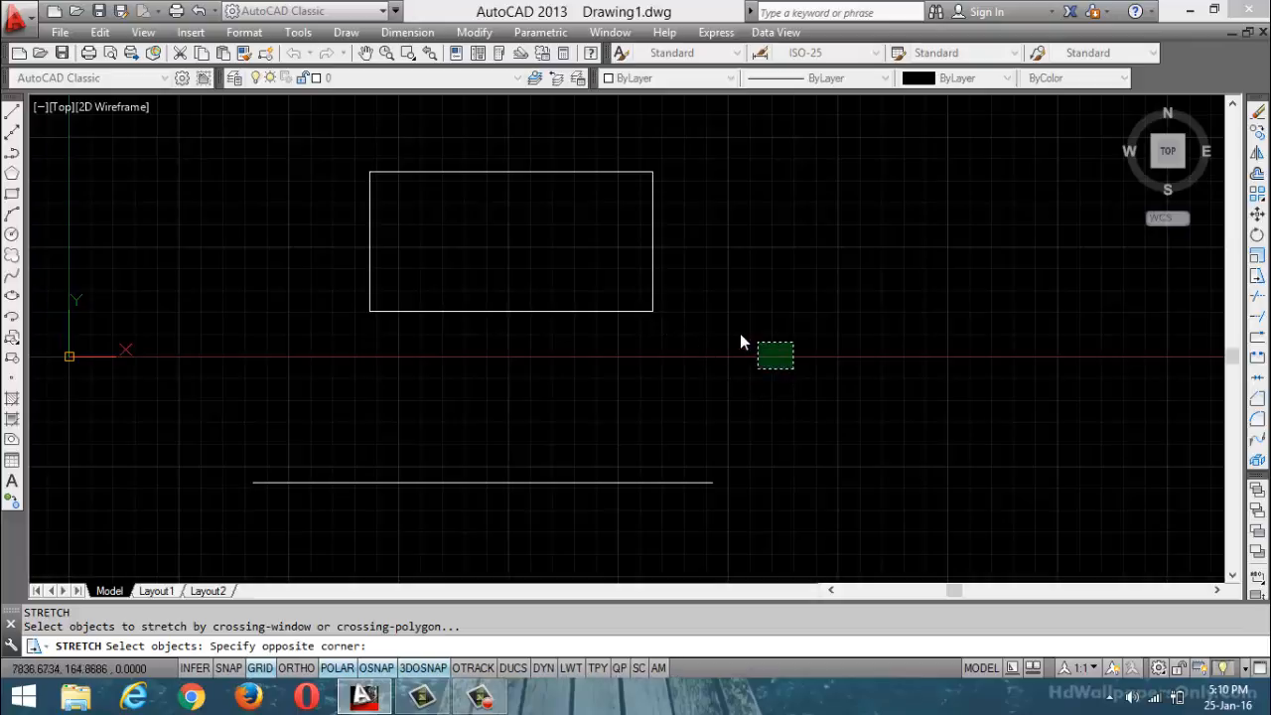
pyautogui.click(562, 256)
pyautogui.press('Return')
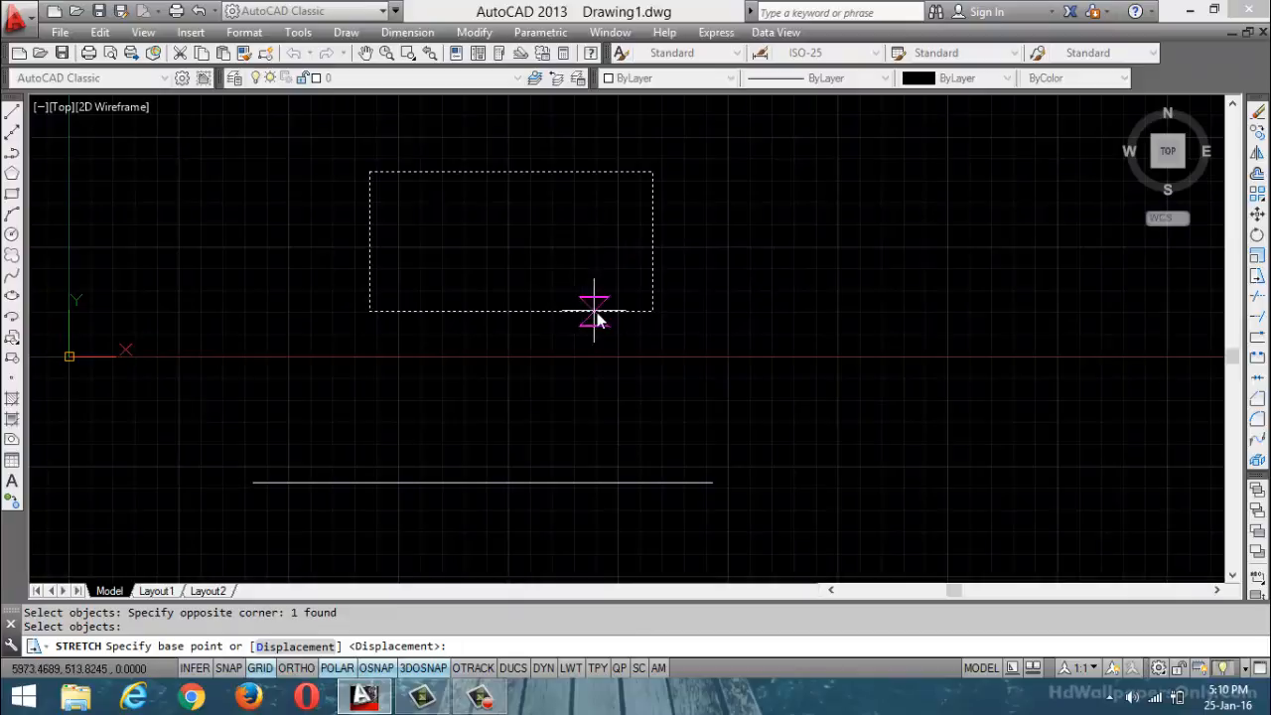
pyautogui.click(652, 310)
pyautogui.click(837, 468)
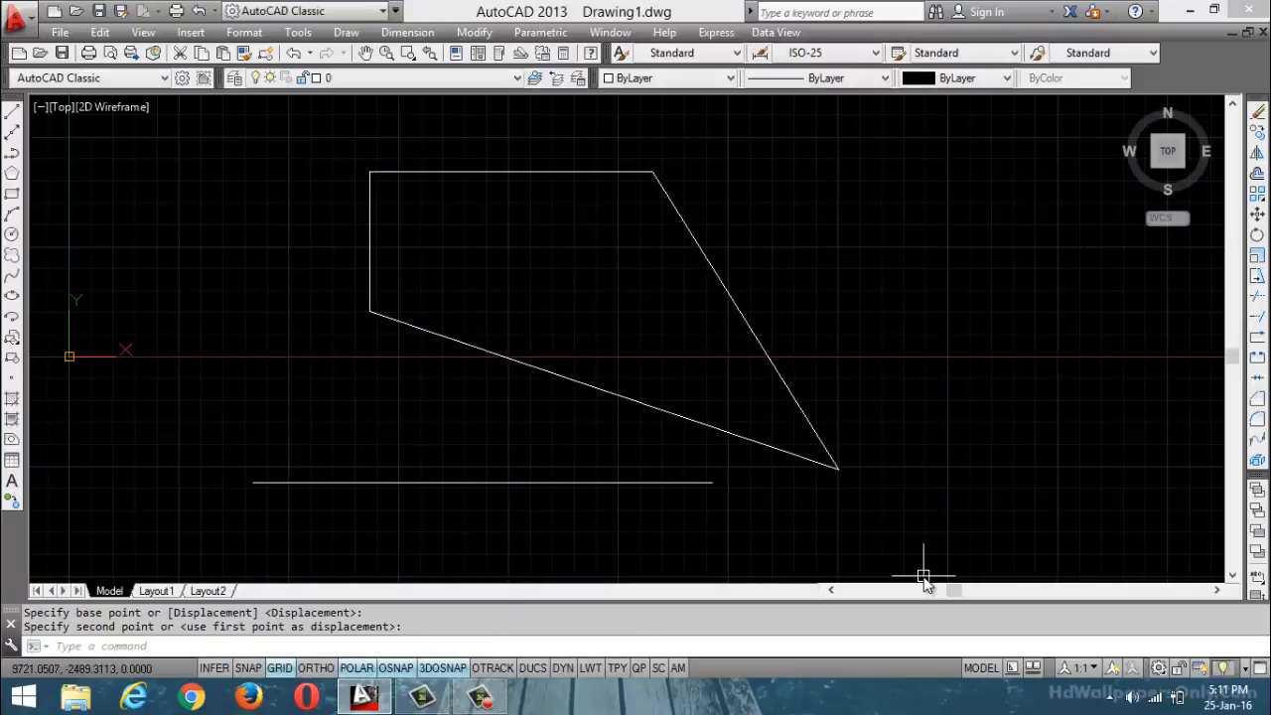
# - Stretch the quadrilateral's upper-right corner with a crossing window, moving it right and slightly down to above the lower-right corner
pyautogui.press('Return')
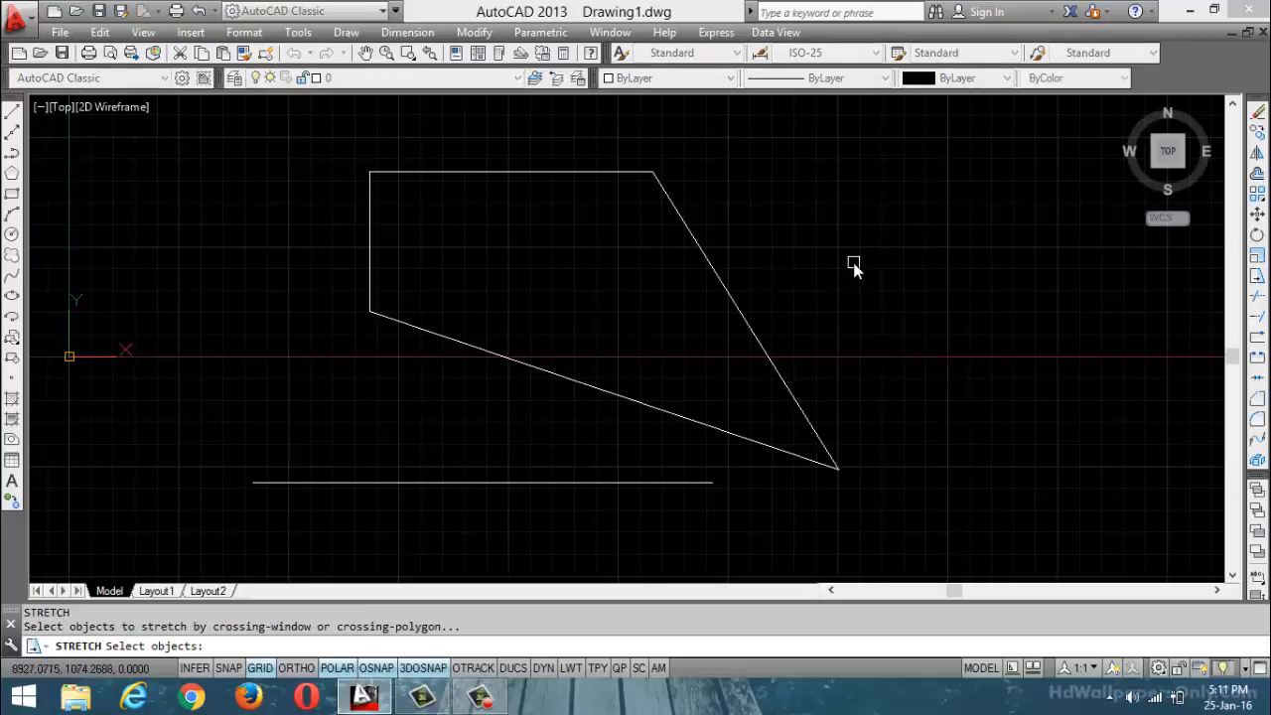
pyautogui.click(853, 265)
pyautogui.click(553, 142)
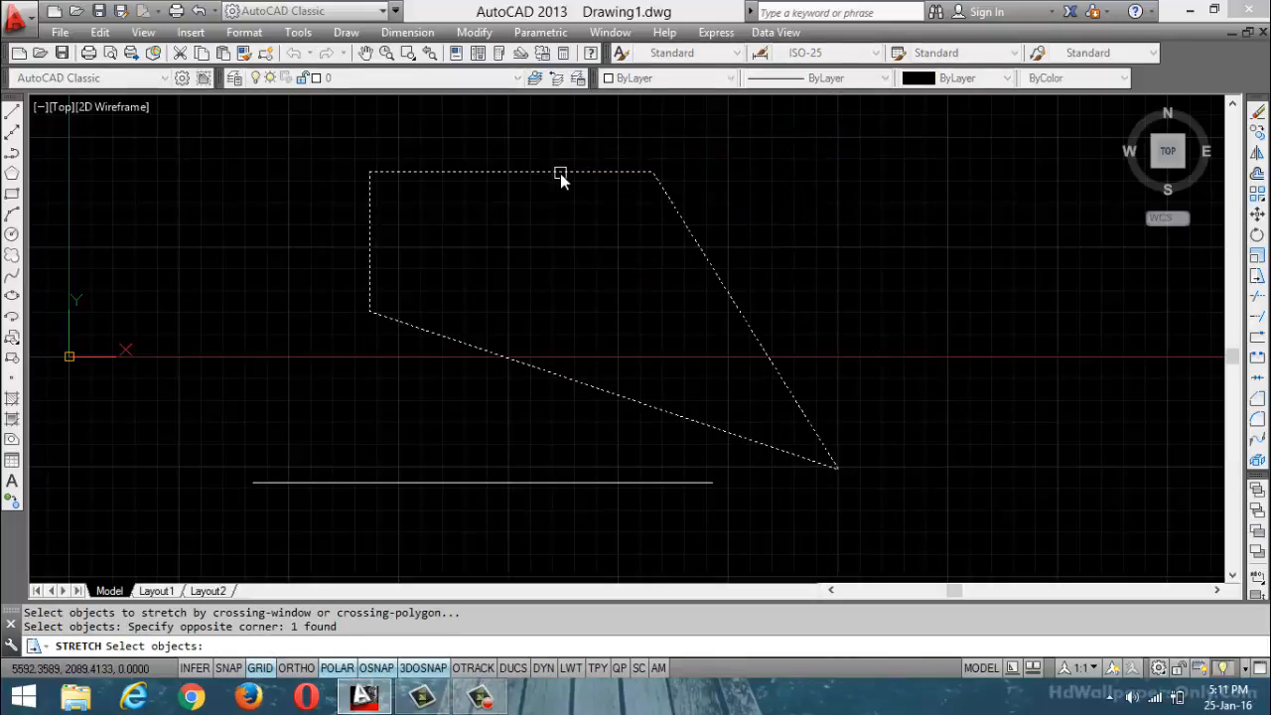
pyautogui.press('Return')
pyautogui.click(652, 173)
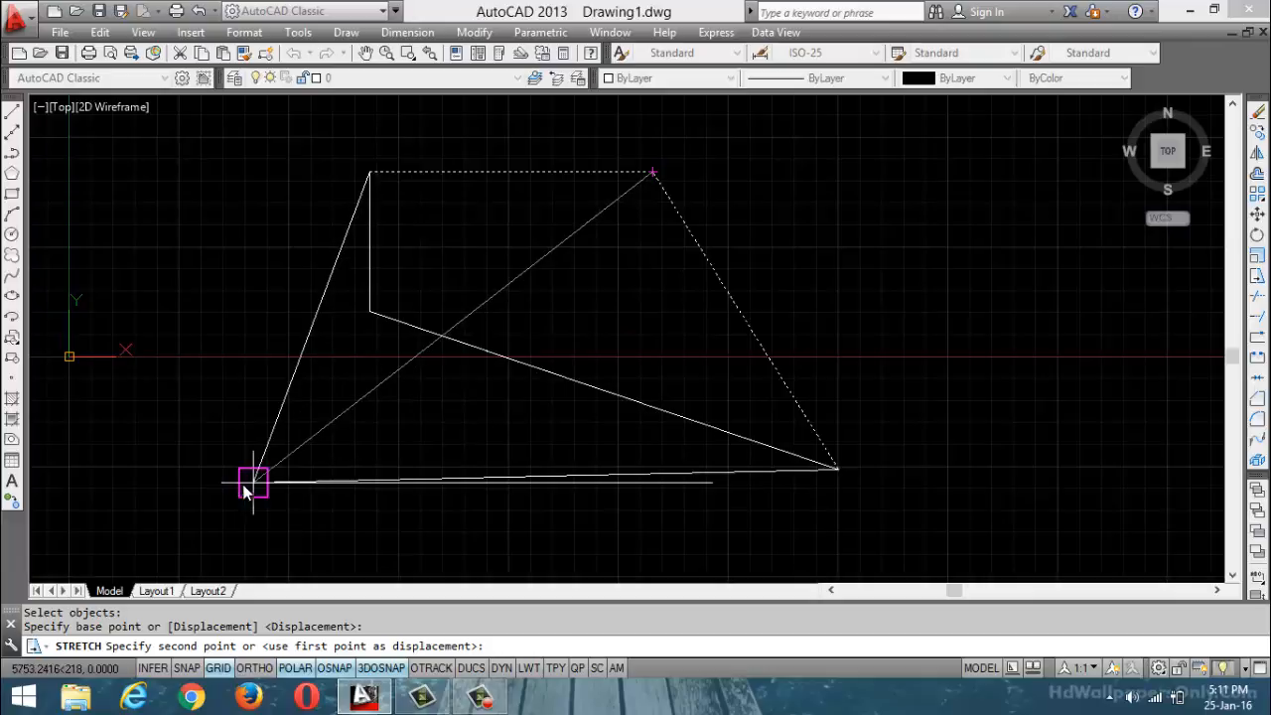
pyautogui.click(819, 225)
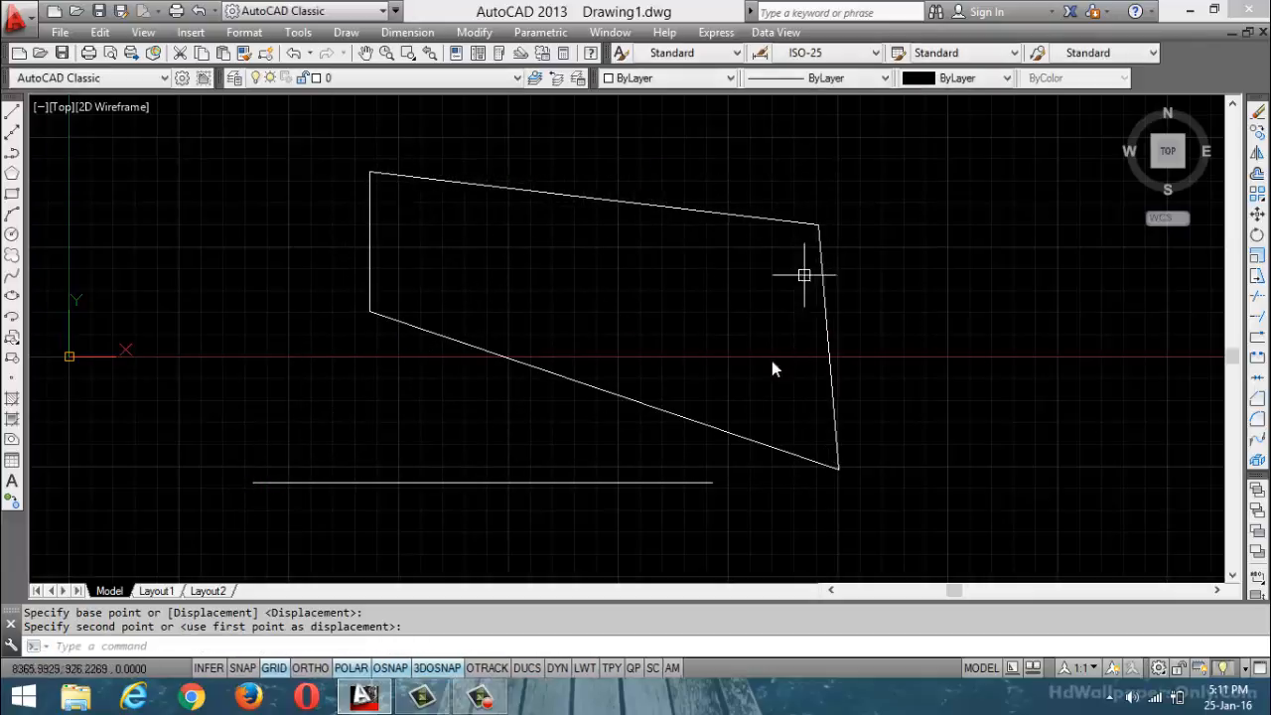
# - Stretch the quadrilateral's upper-left corner with a crossing window, moving it left and slightly down
pyautogui.write('s')
pyautogui.press('Return')
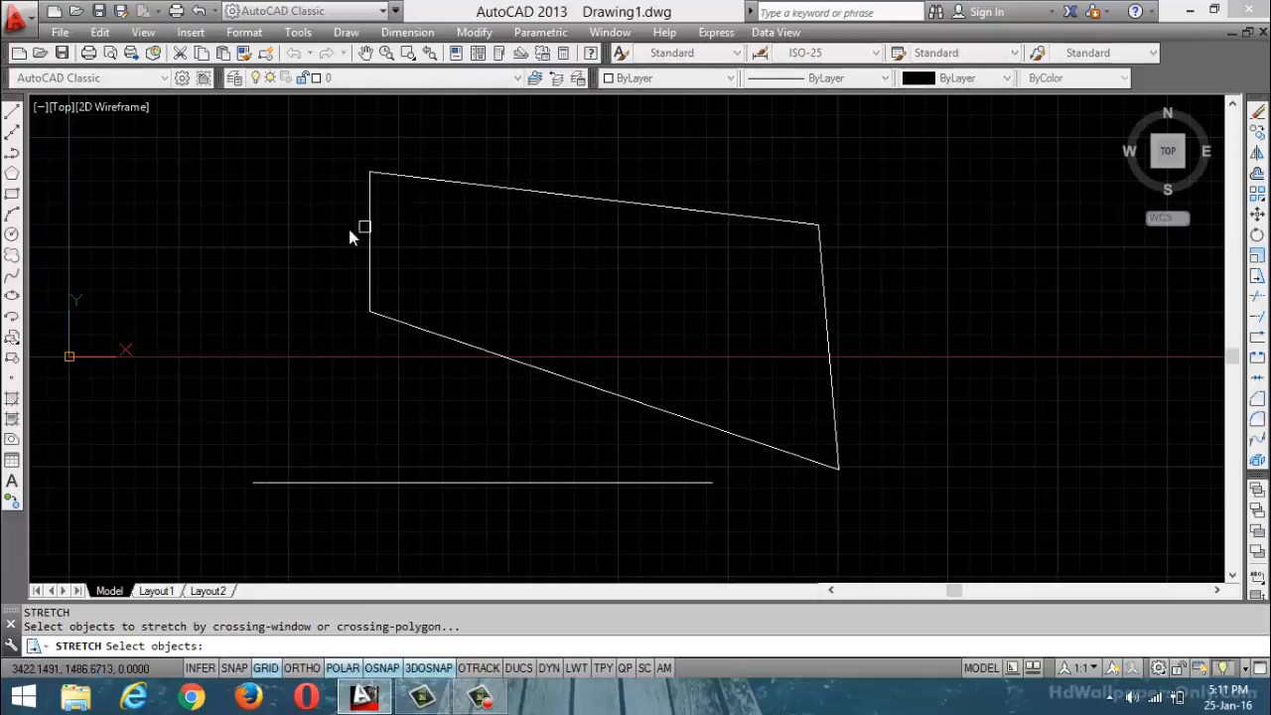
pyautogui.click(290, 237)
pyautogui.click(417, 147)
pyautogui.click(513, 276)
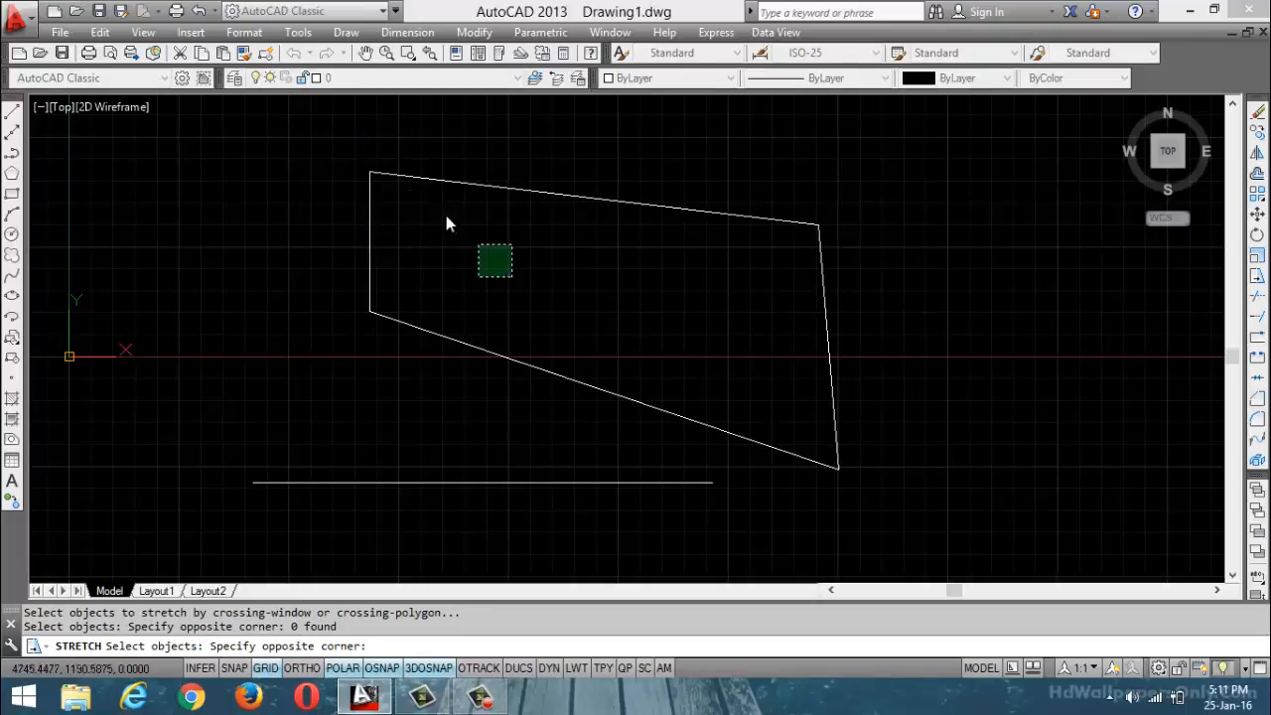
pyautogui.click(310, 155)
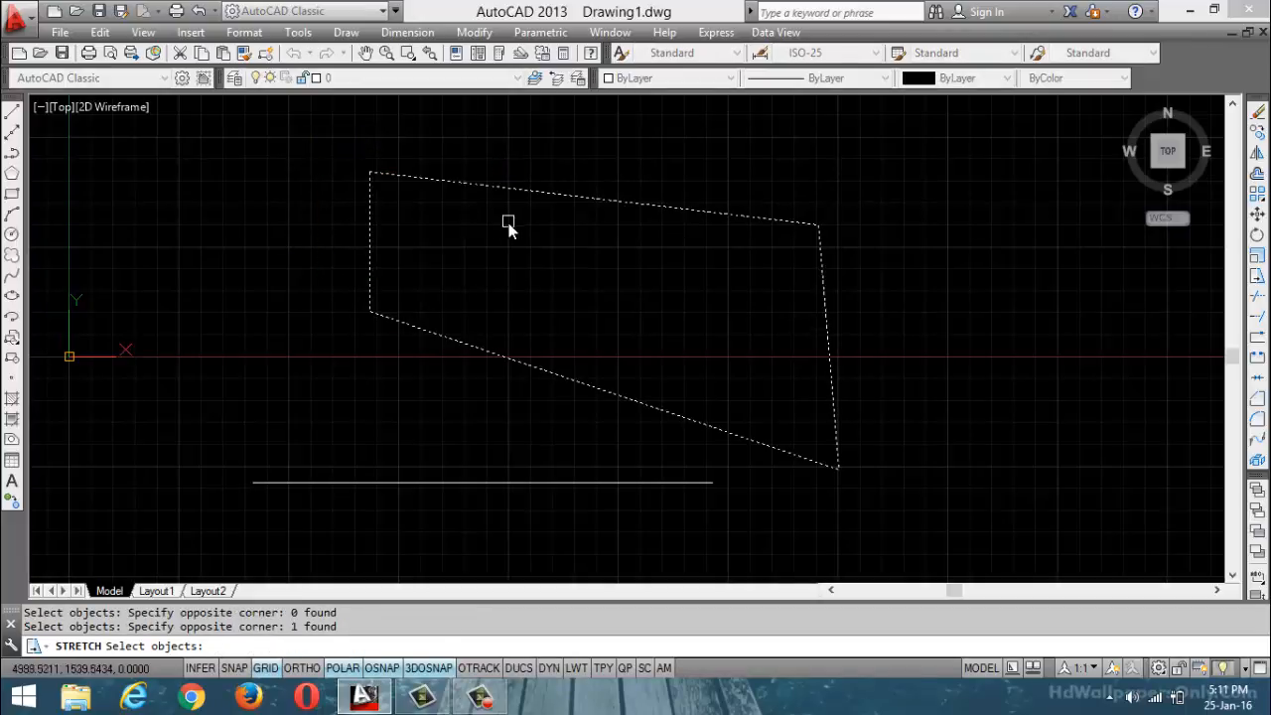
pyautogui.press('Return')
pyautogui.click(369, 174)
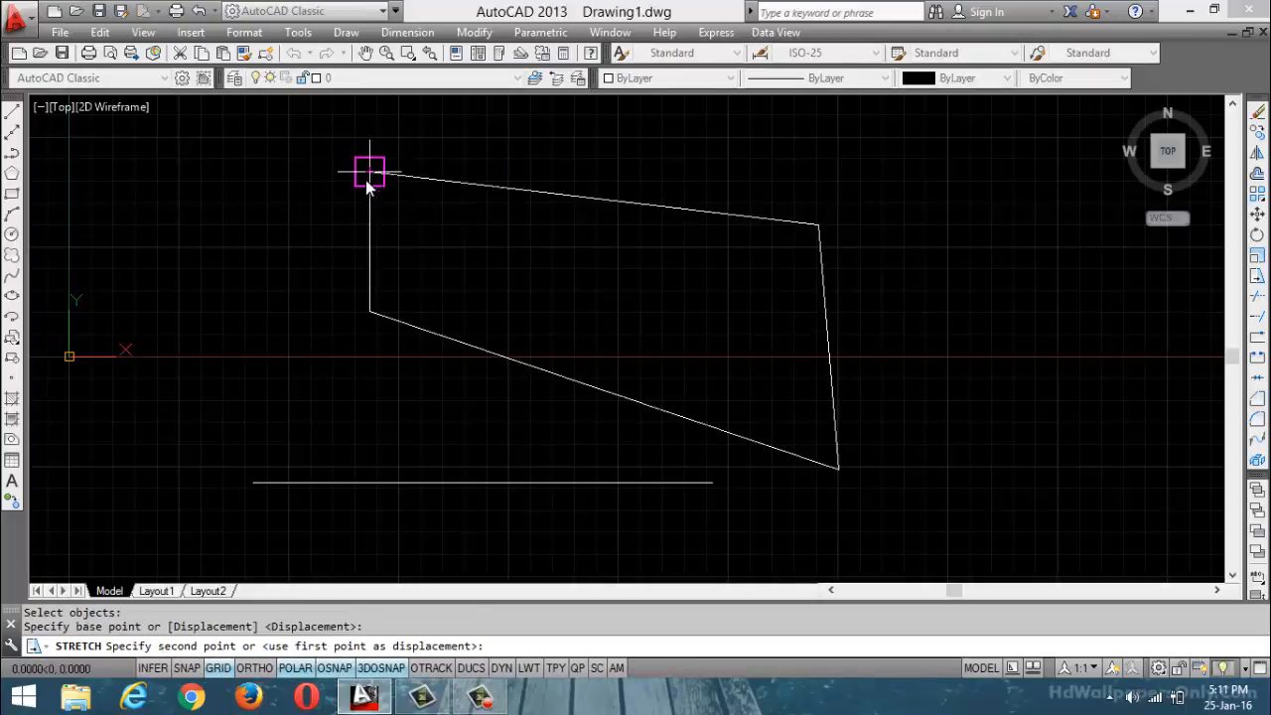
pyautogui.click(233, 183)
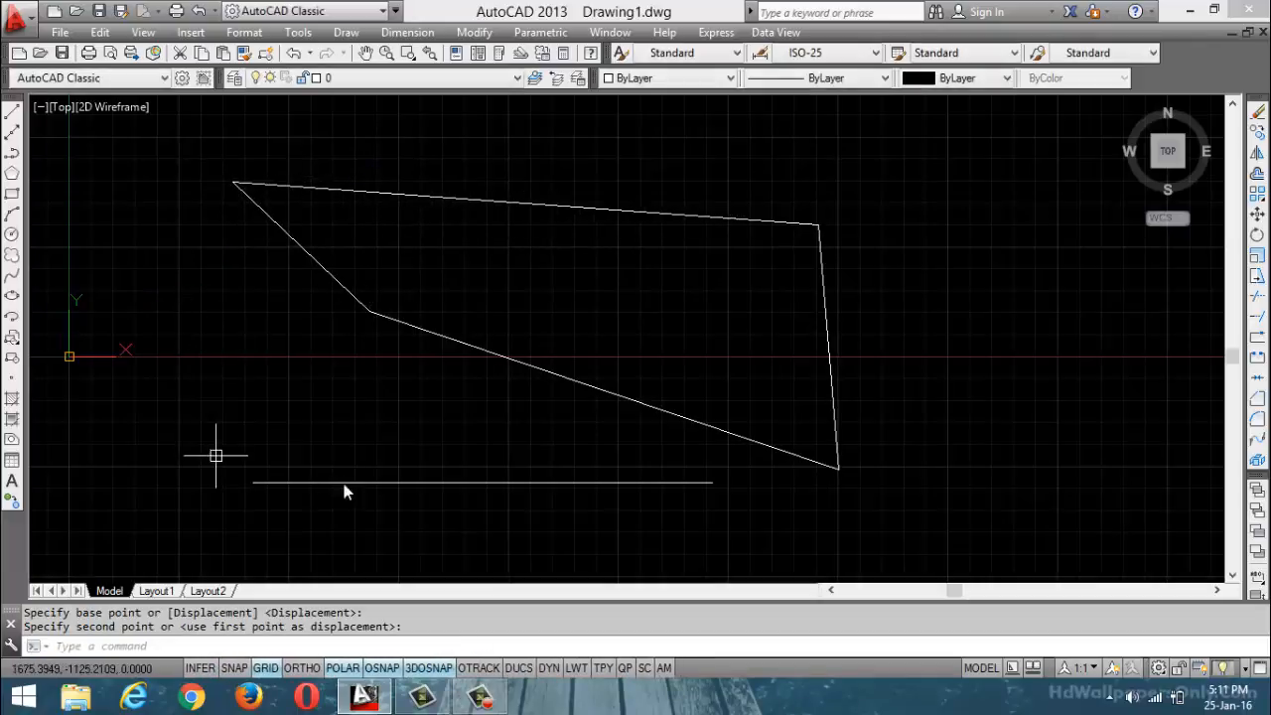
# - Stretch the right end of the horizontal line with a crossing window, moving it onto the quadrilateral's upper-right corner
pyautogui.press('Return')
pyautogui.click(772, 509)
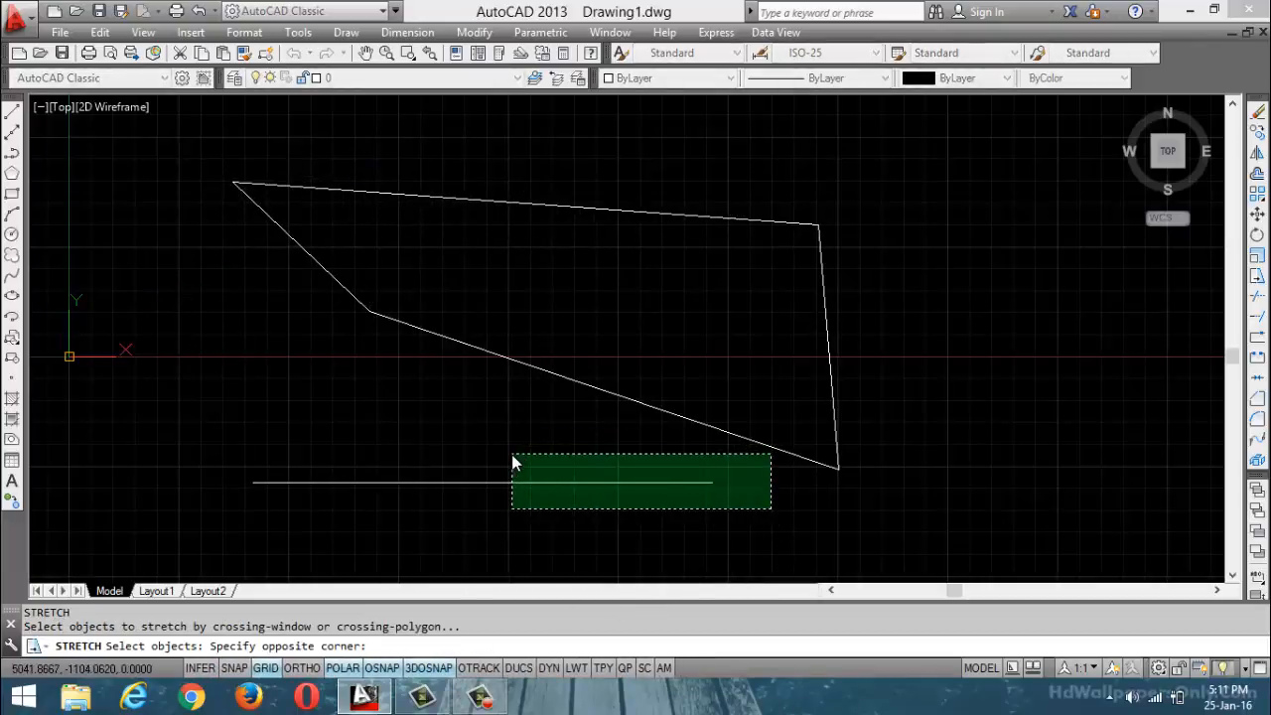
pyautogui.click(448, 475)
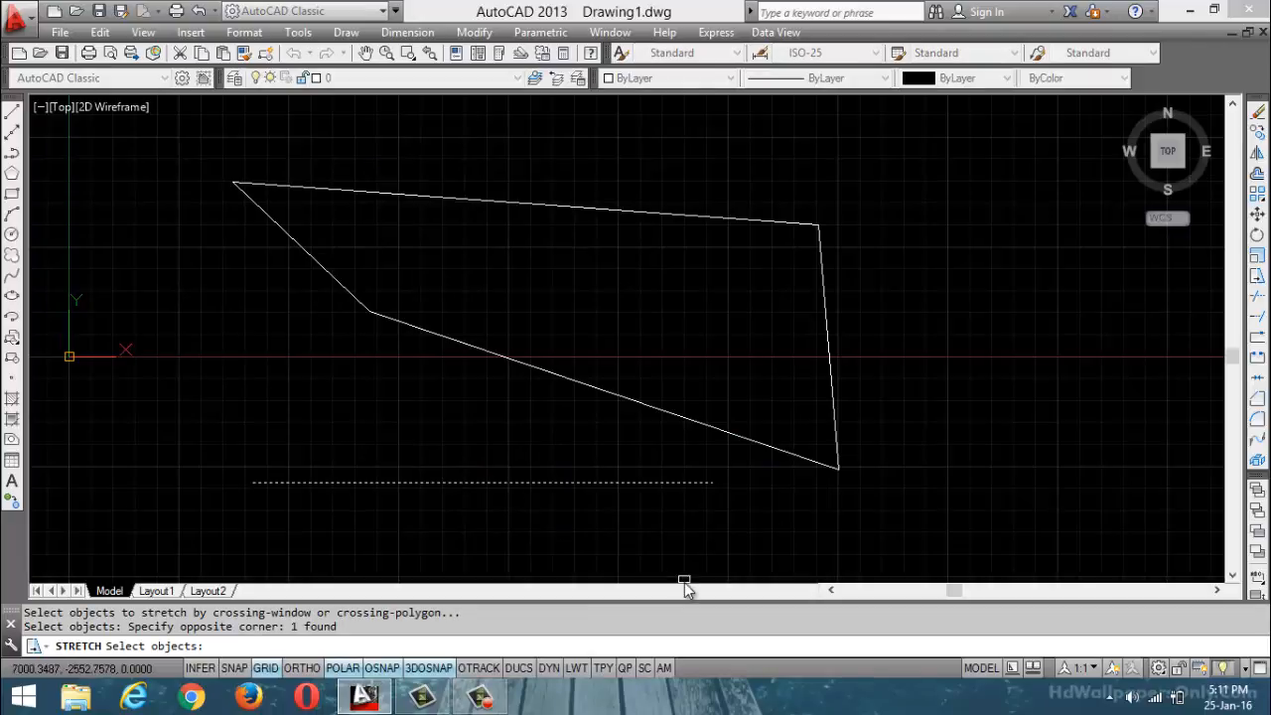
pyautogui.press('Return')
pyautogui.click(711, 481)
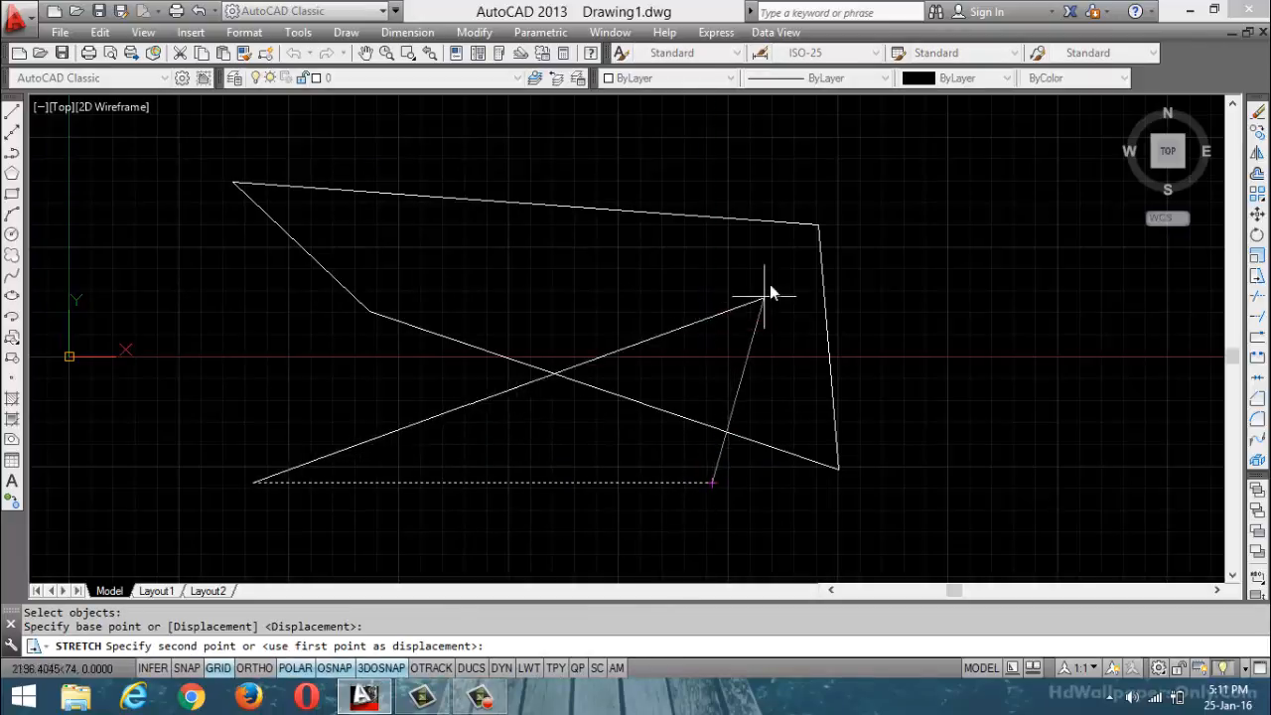
pyautogui.click(816, 225)
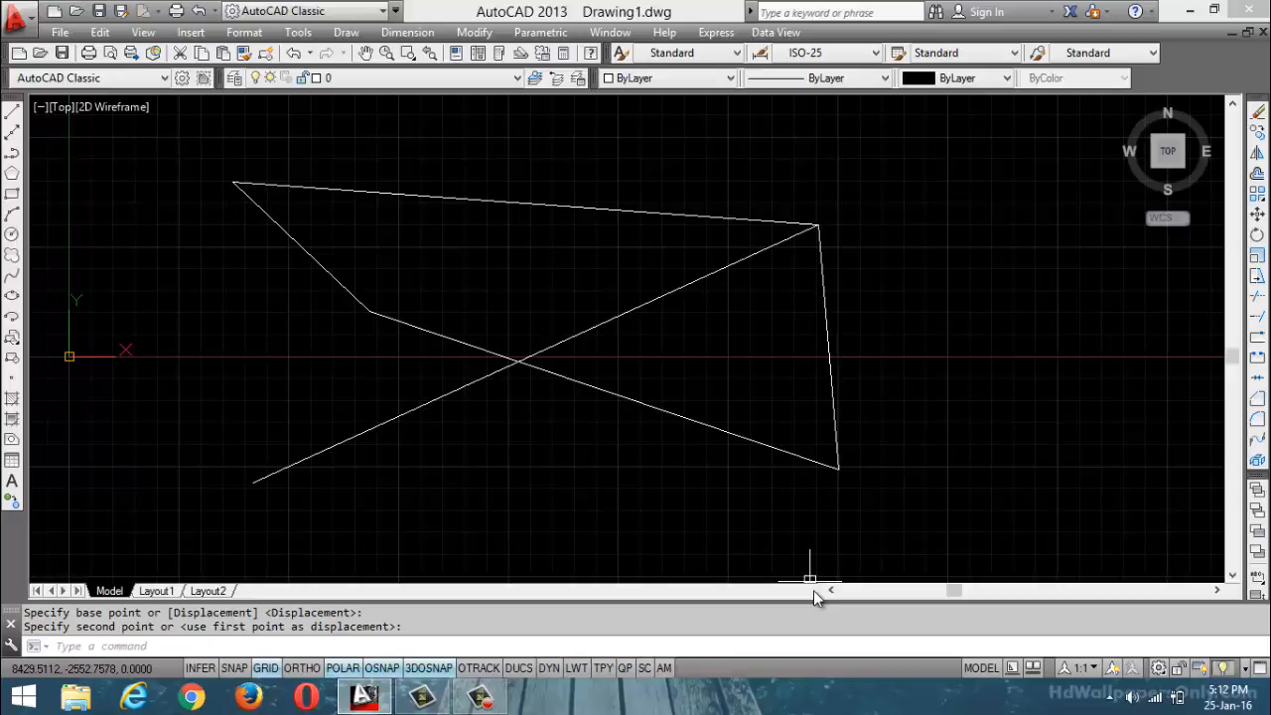
# - Erase all objects in the drawing, including the stretched quadrilateral and the line
pyautogui.press('Escape')
pyautogui.press('Escape')
pyautogui.hotkey('ctrl', 'a')
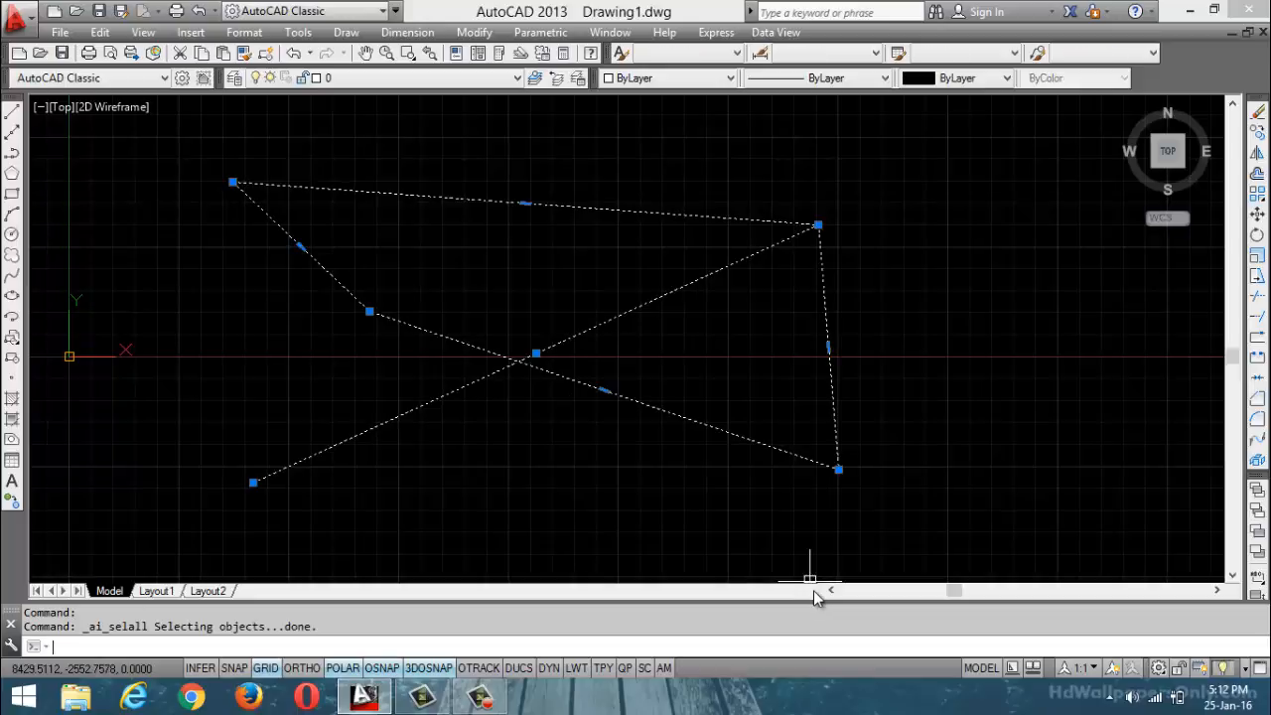
pyautogui.press('Delete')
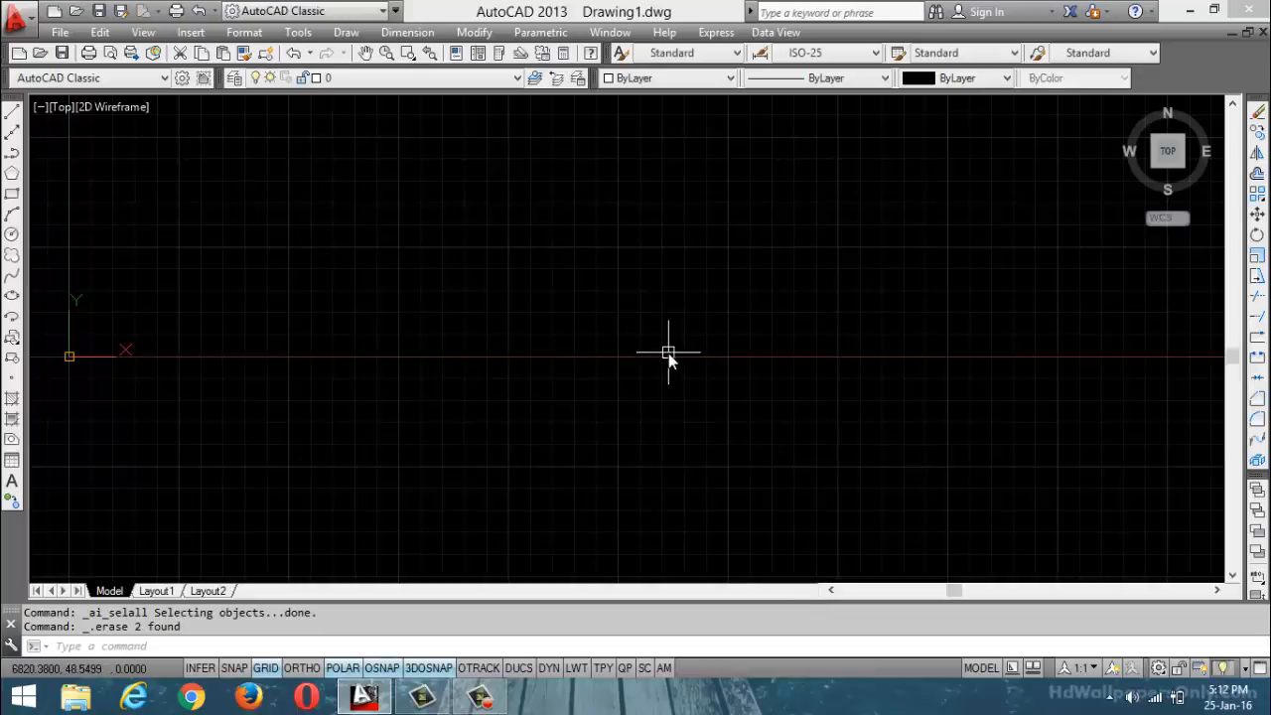
pyautogui.click(475, 32)
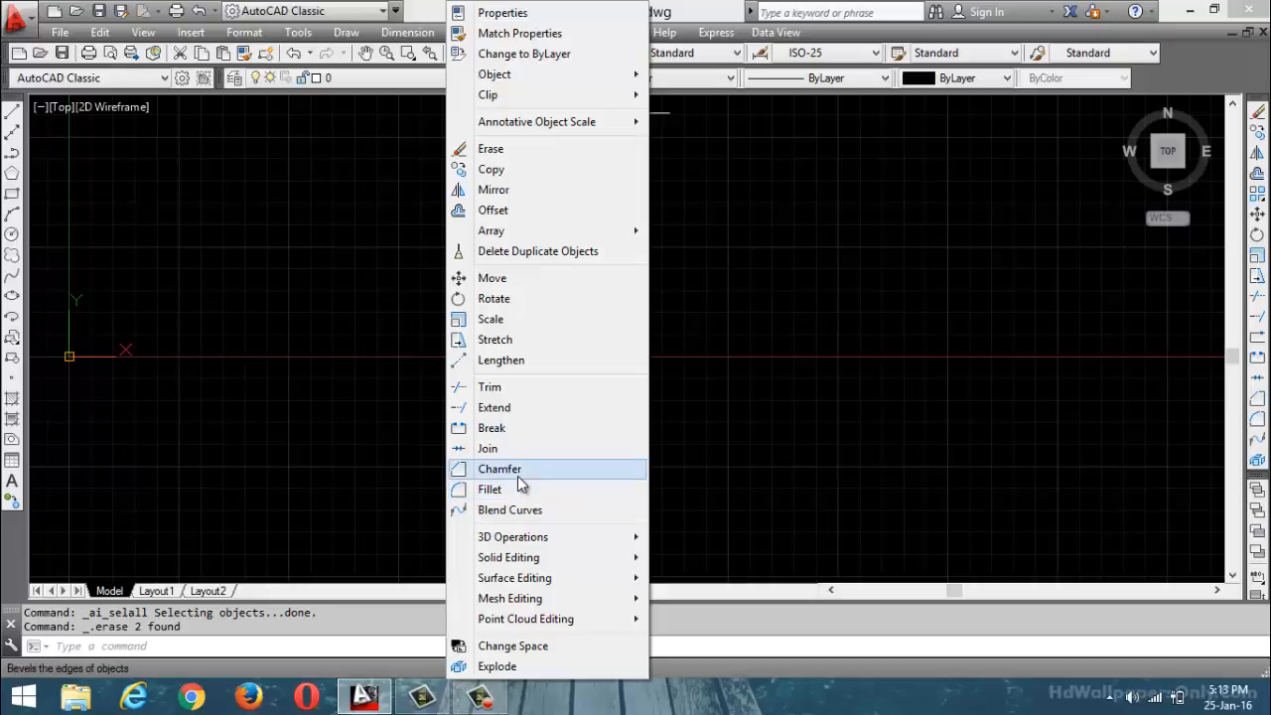
pyautogui.moveTo(512, 539)
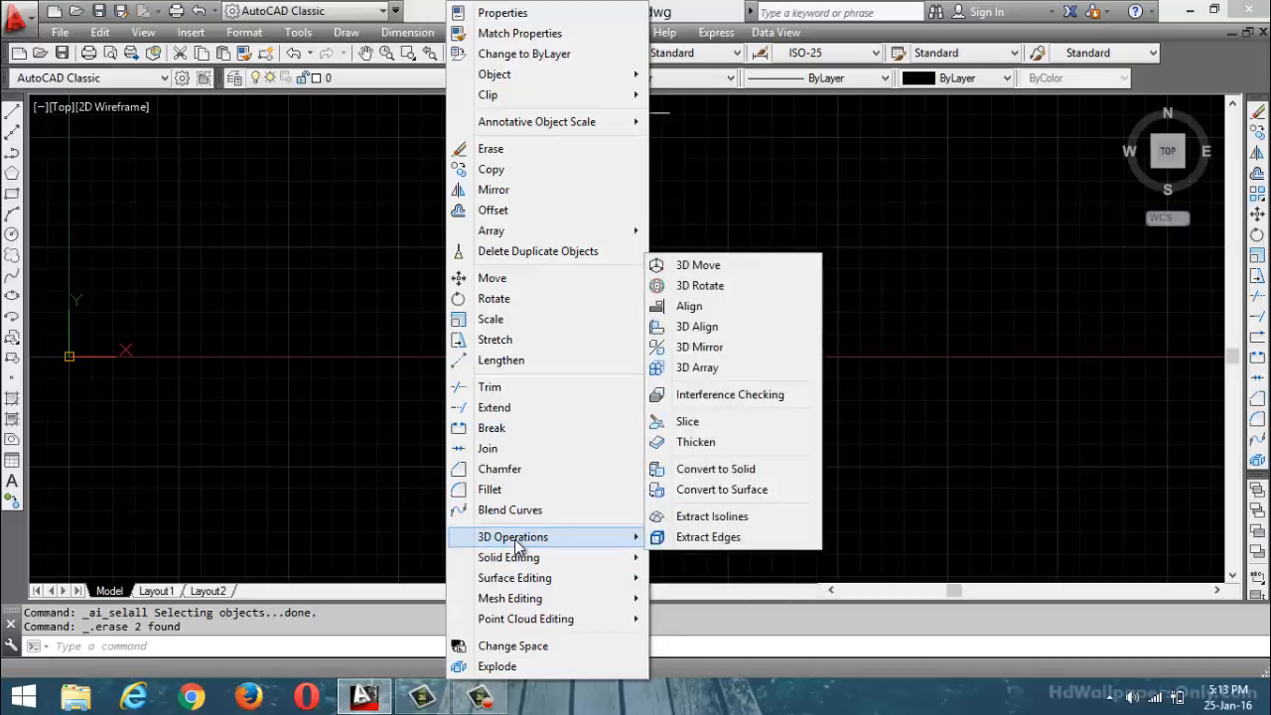
pyautogui.moveTo(527, 585)
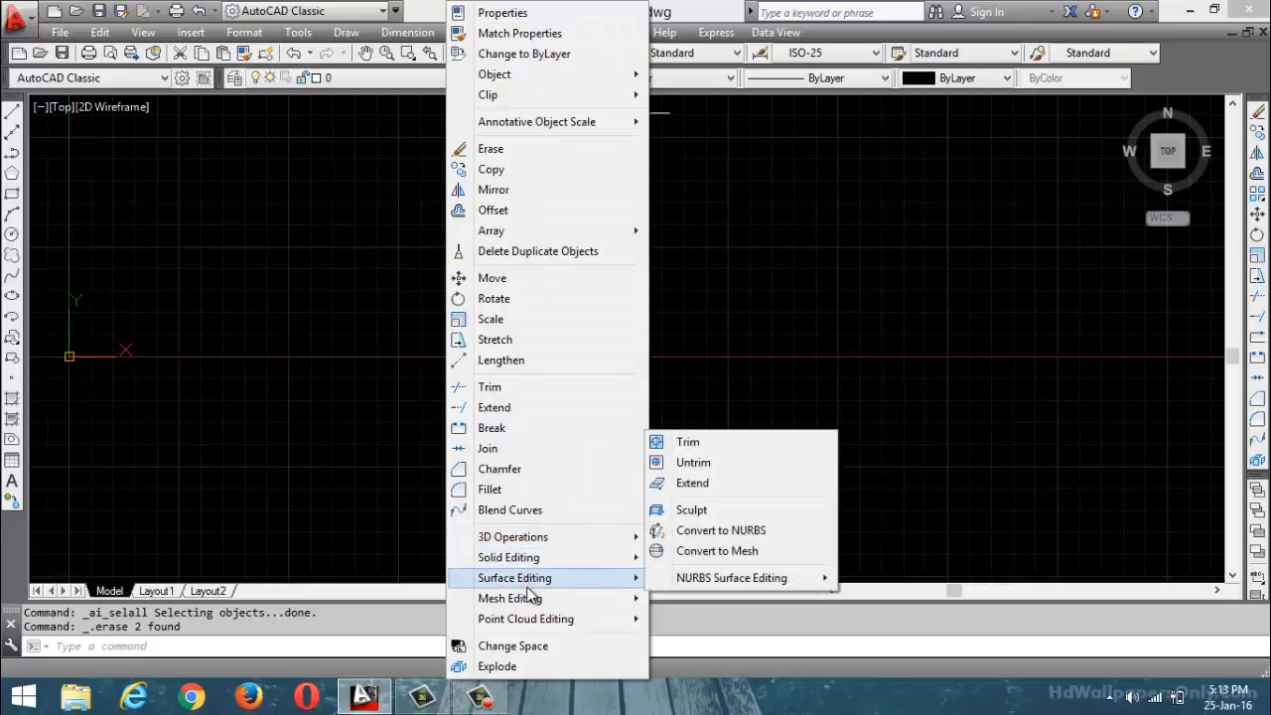
pyautogui.moveTo(539, 632)
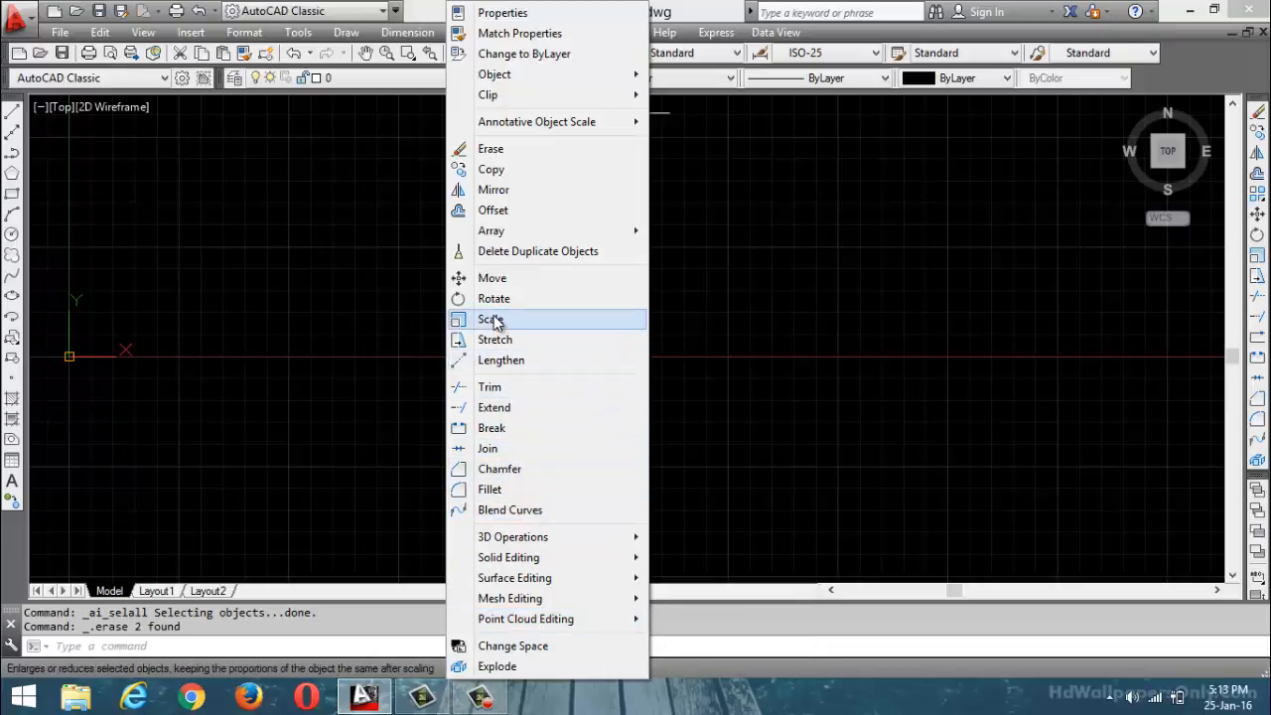
pyautogui.moveTo(483, 234)
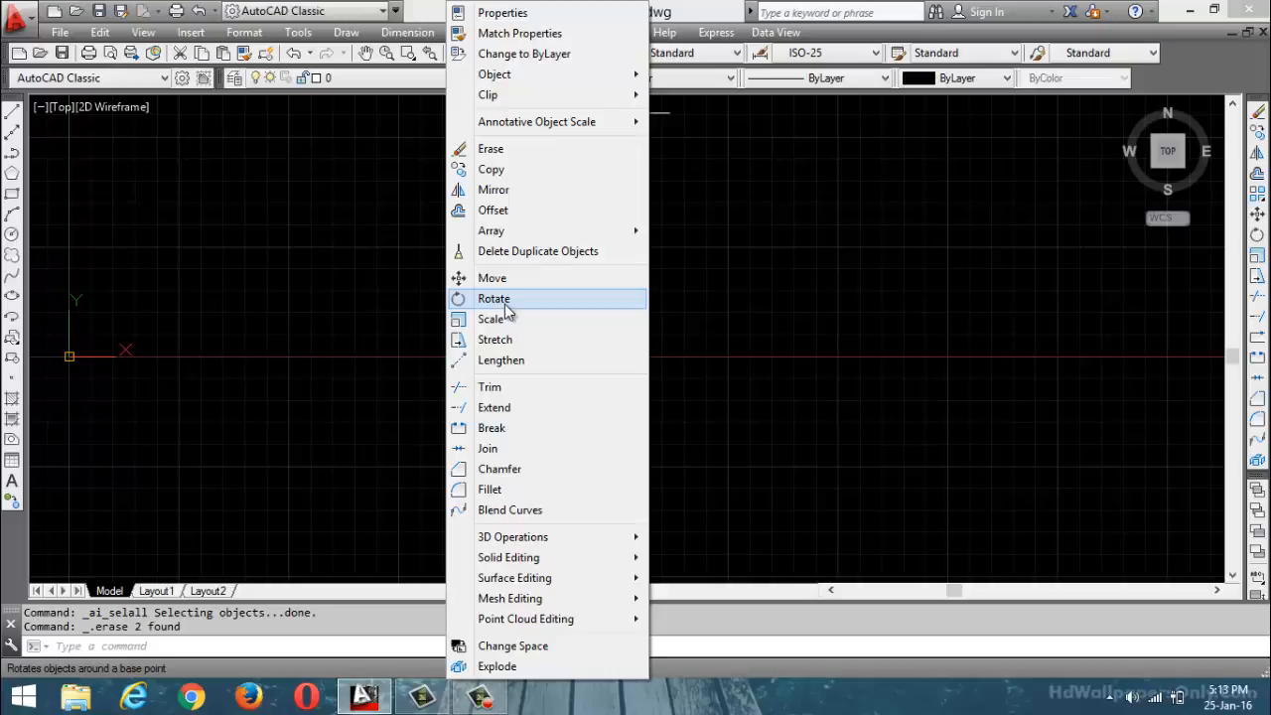
pyautogui.press('Escape')
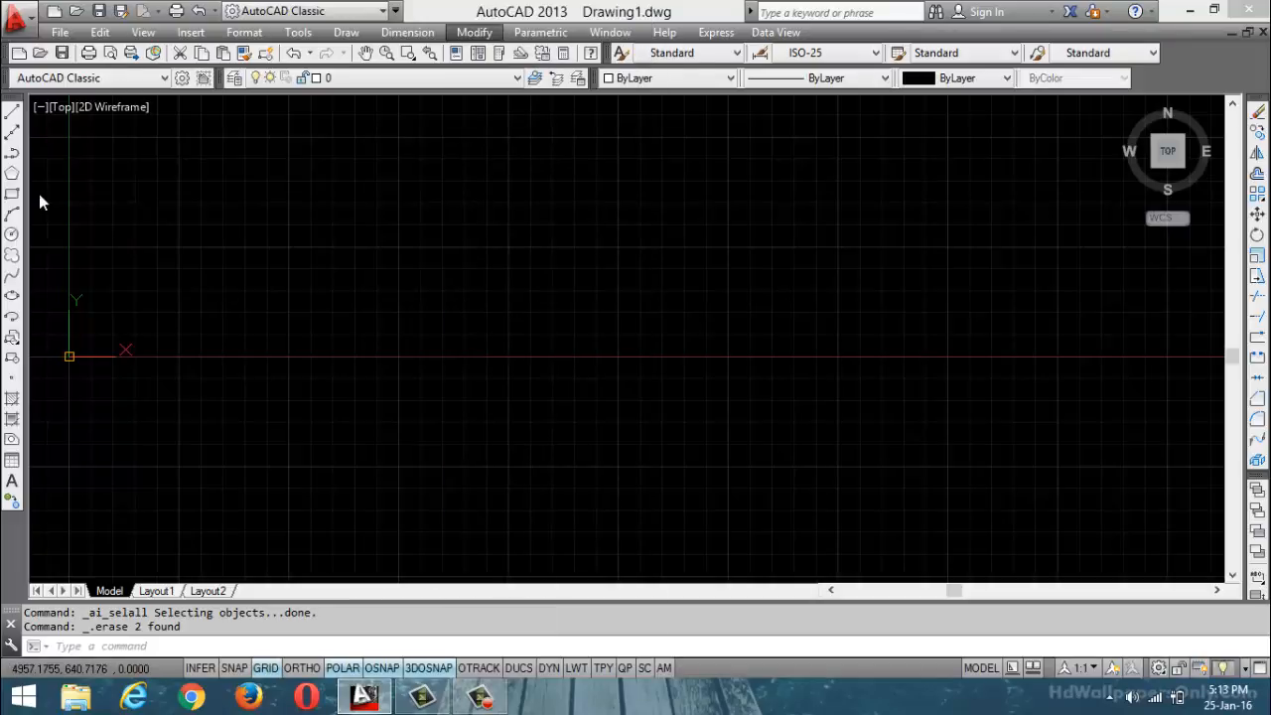
# - Draw a rectangle straddling the X axis, to the right of the origin, with its lower edge just below the axis
pyautogui.click(12, 194)
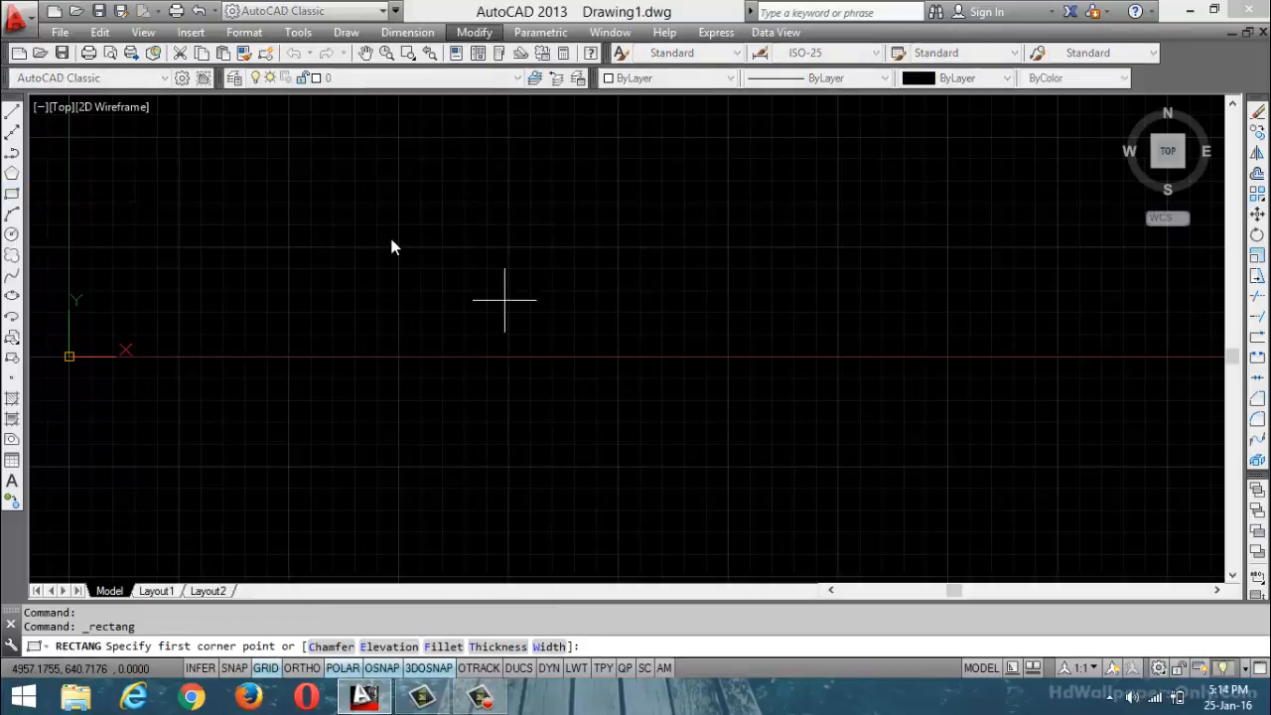
pyautogui.click(392, 238)
pyautogui.click(598, 389)
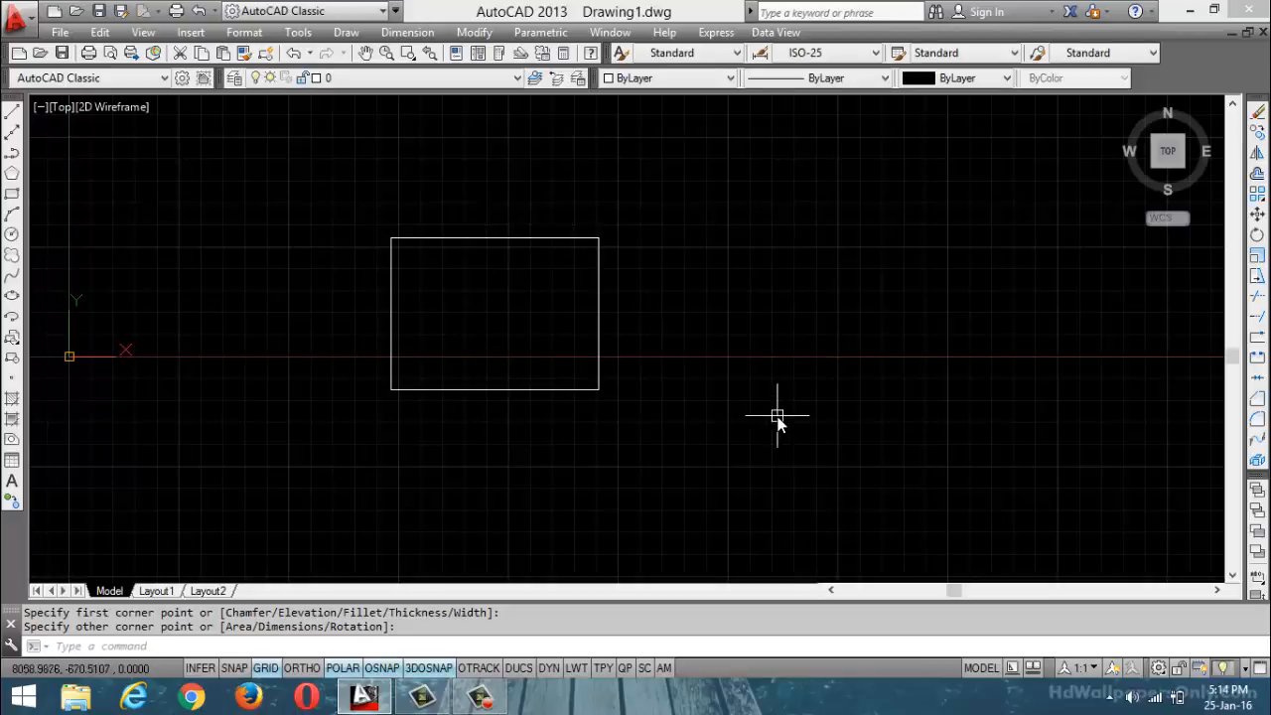
# - Rotate the rectangle by 45 degrees about its lower-left corner
pyautogui.write('ro')
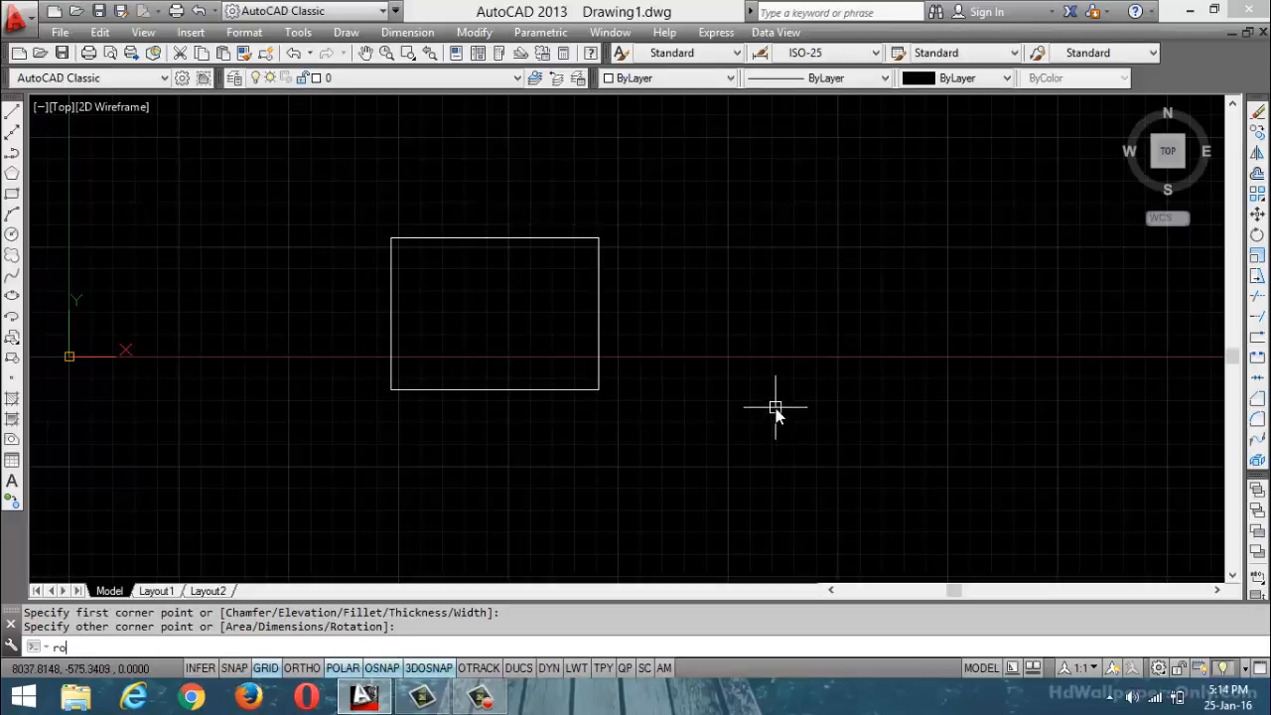
pyautogui.press('Return')
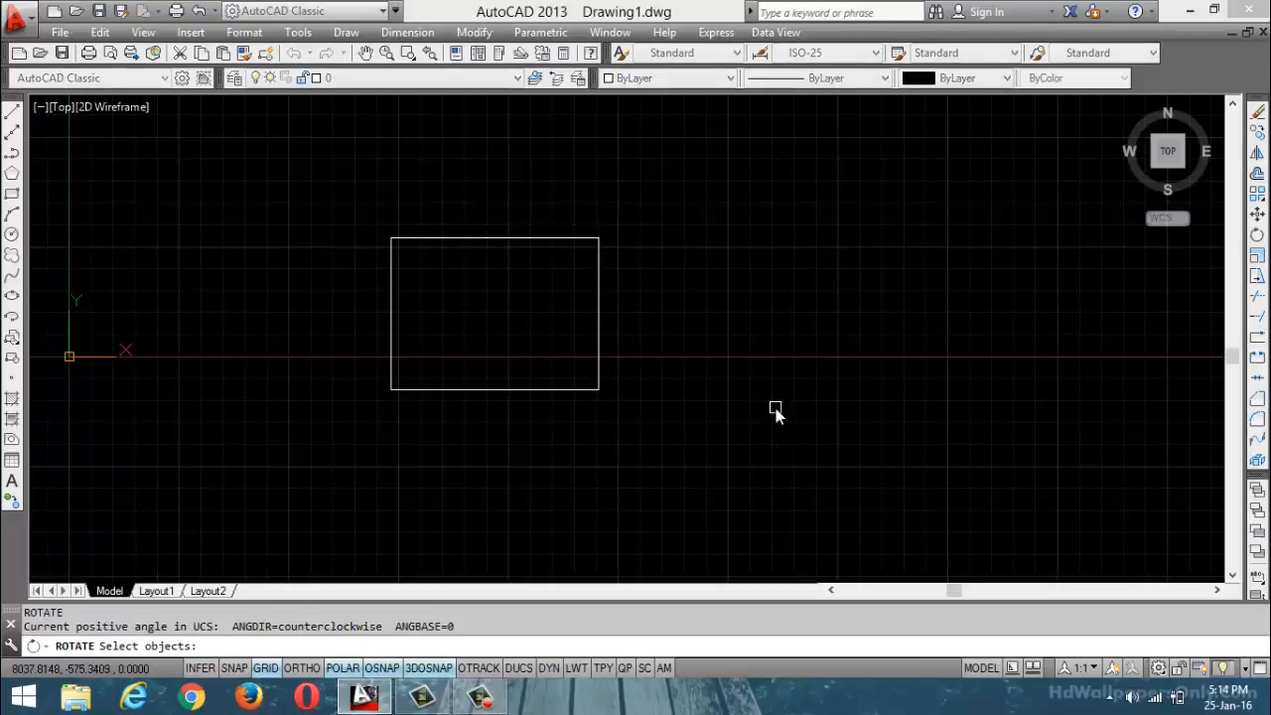
pyautogui.click(555, 389)
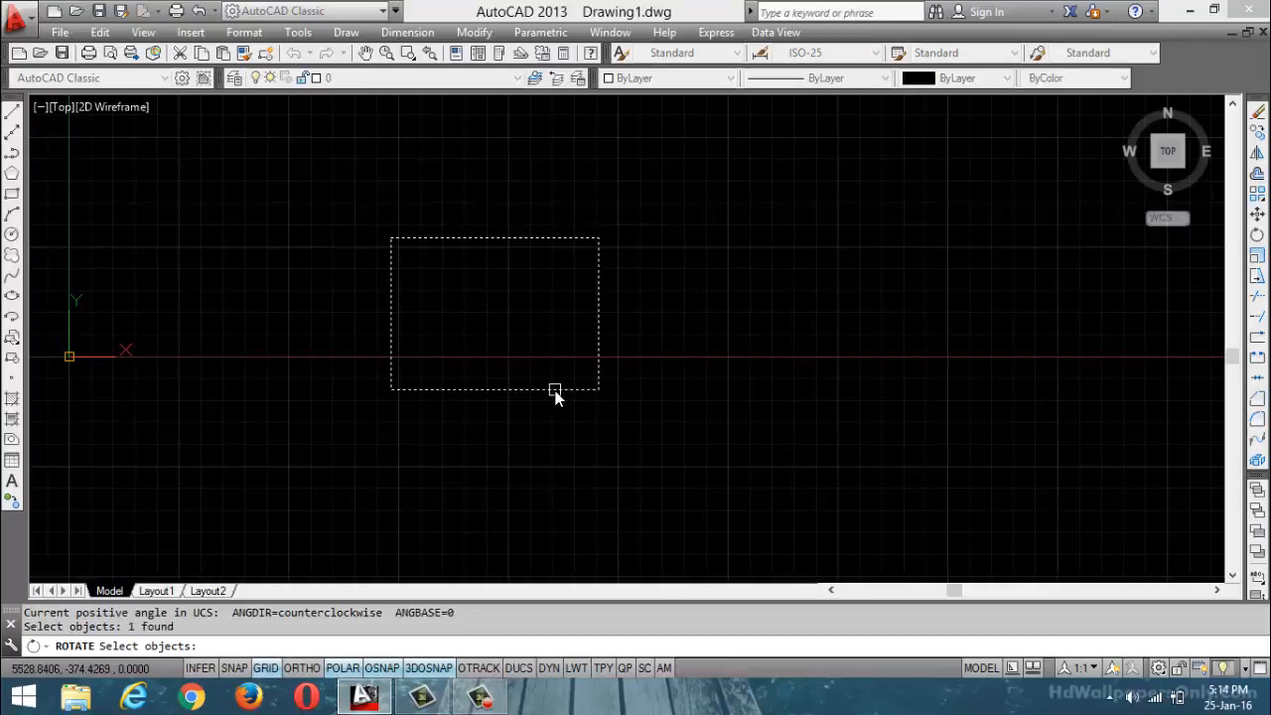
pyautogui.press('Return')
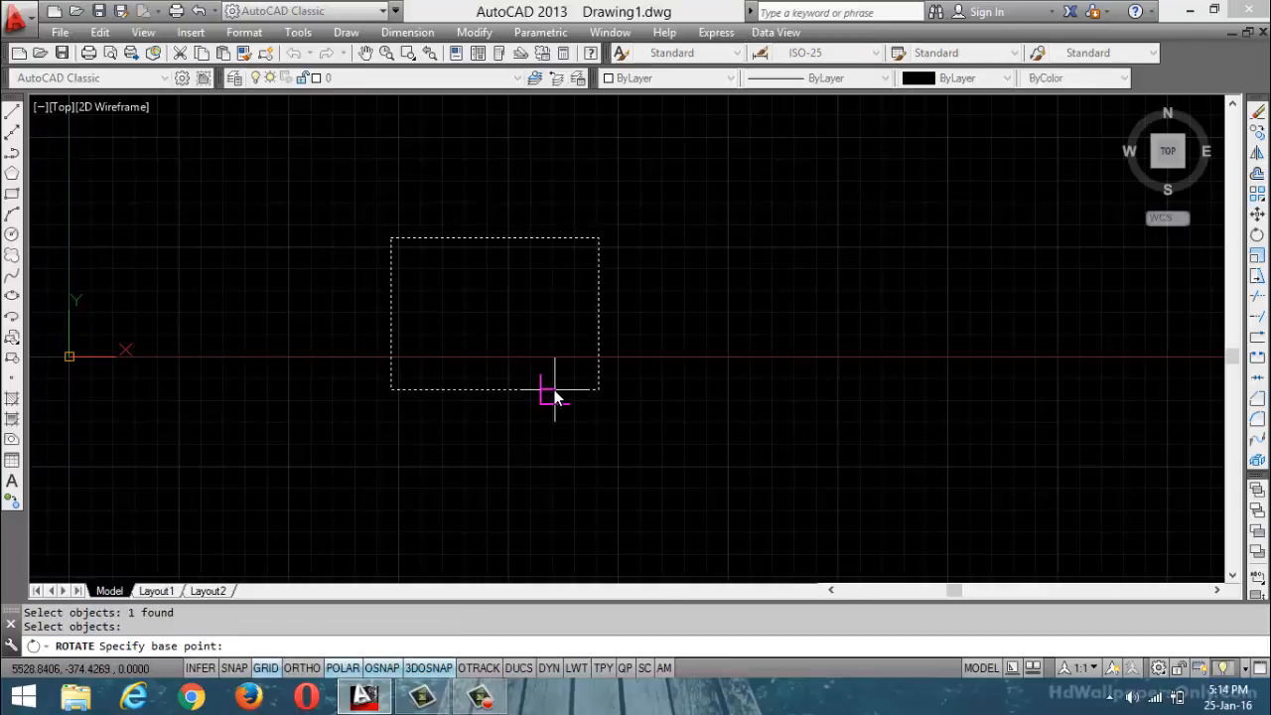
pyautogui.click(391, 389)
pyautogui.write('45')
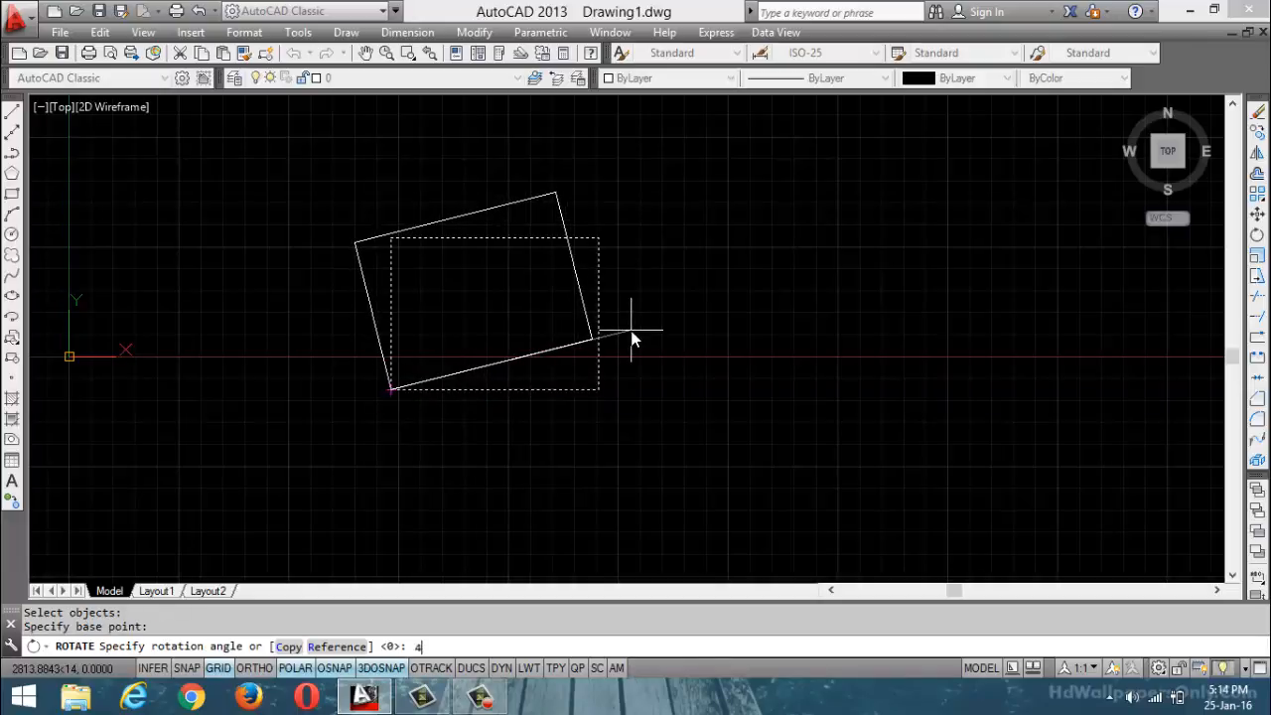
pyautogui.press('Return')
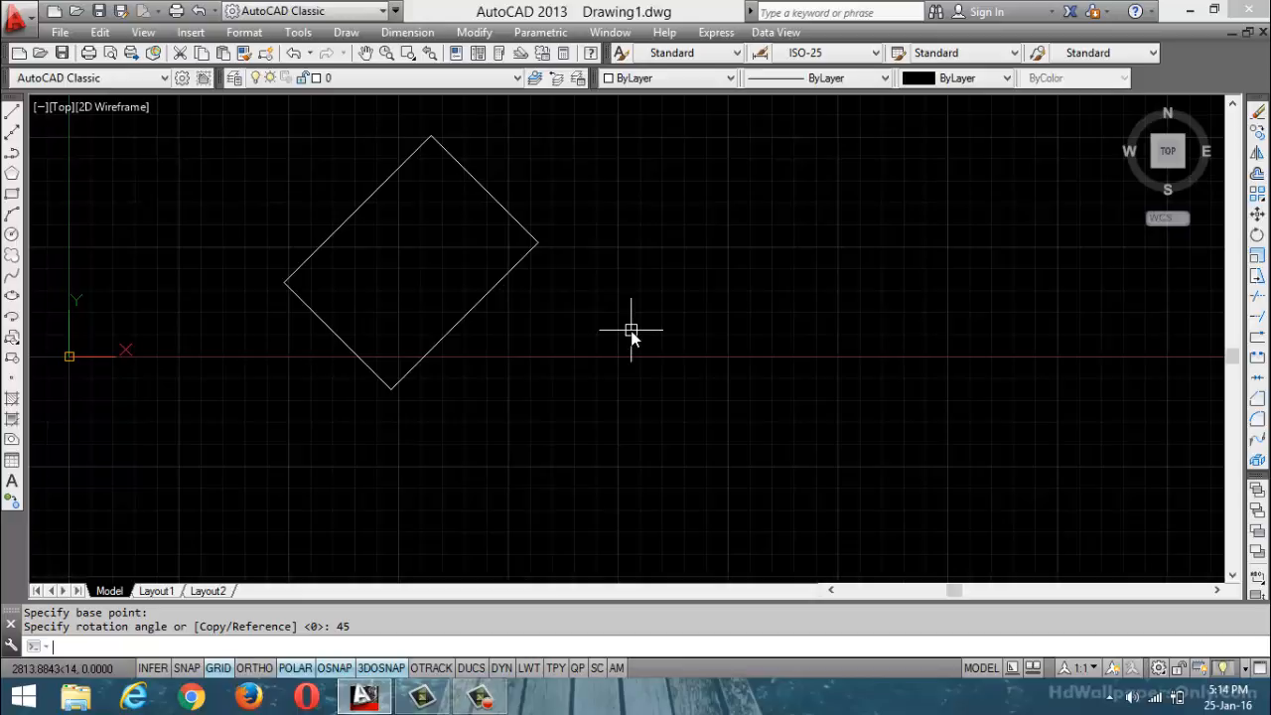
pyautogui.write('ro')
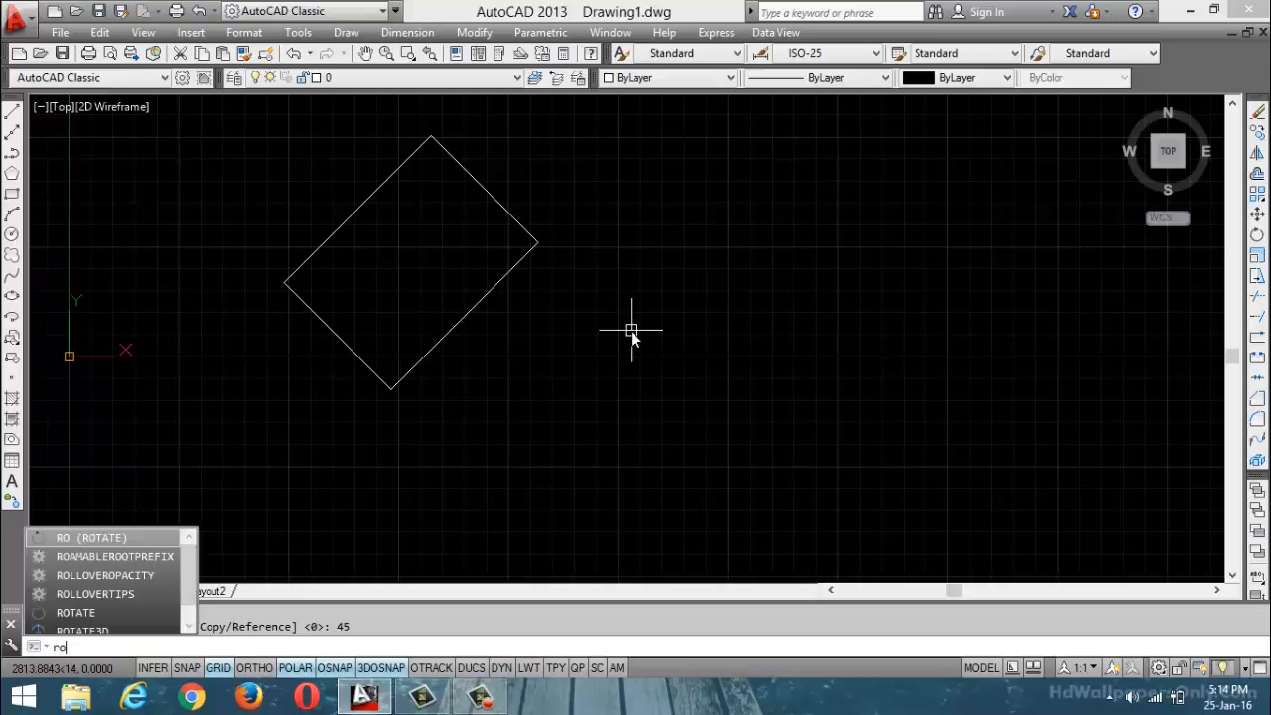
pyautogui.press('Return')
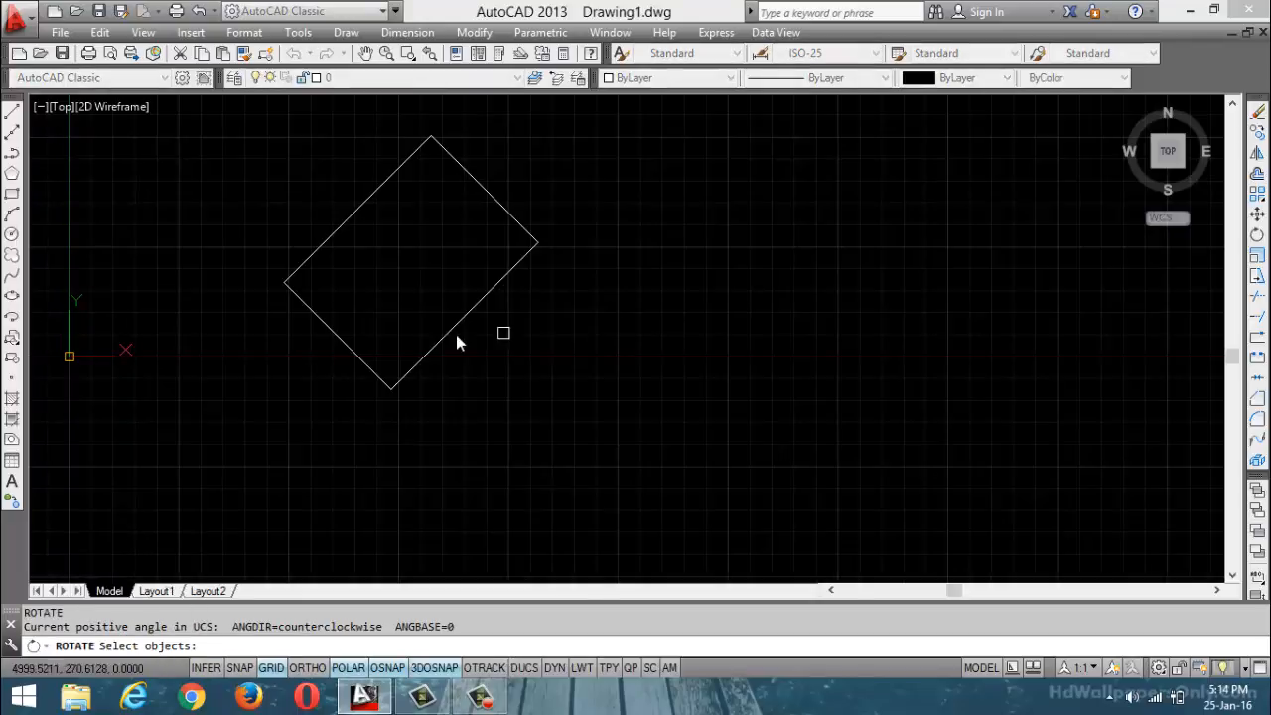
pyautogui.press('Escape')
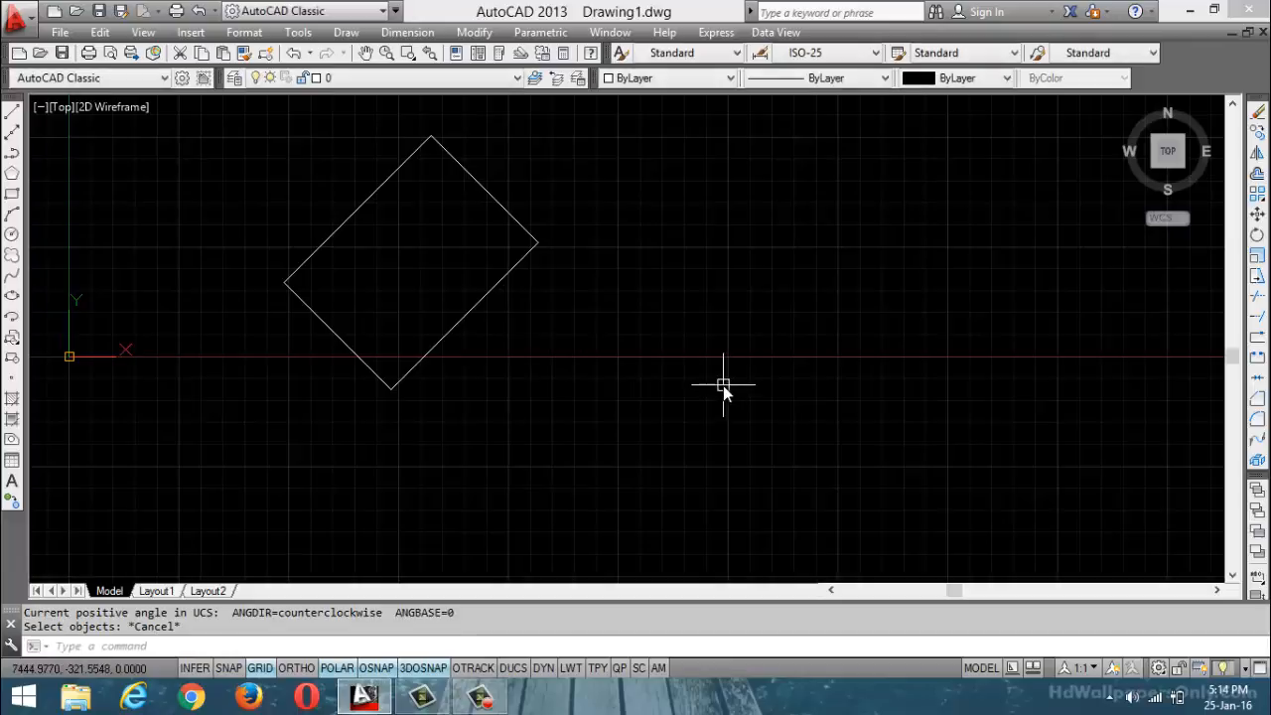
# - Undo the rectangle's 45-degree rotation
pyautogui.hotkey('ctrl', 'z')
pyautogui.hotkey('ctrl', 'z')
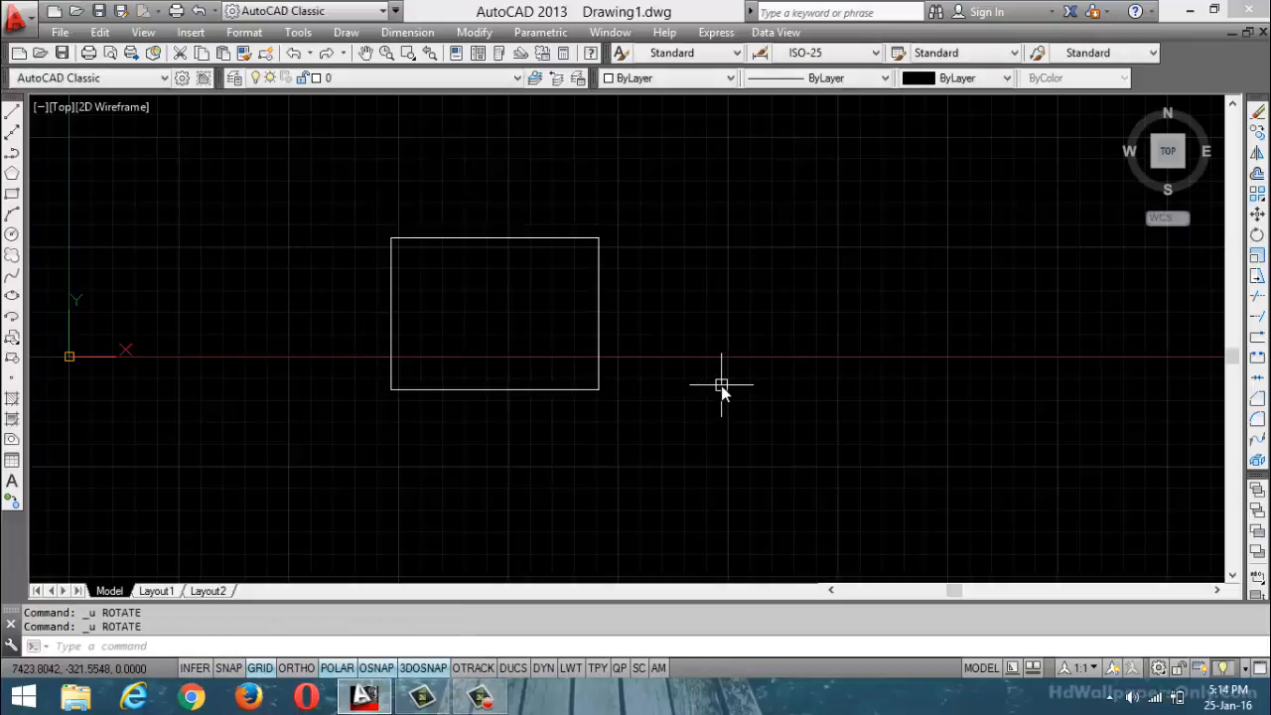
# - Rotate the rectangle by 45 degrees about its lower-left corner
pyautogui.write('ro')
pyautogui.press('Return')
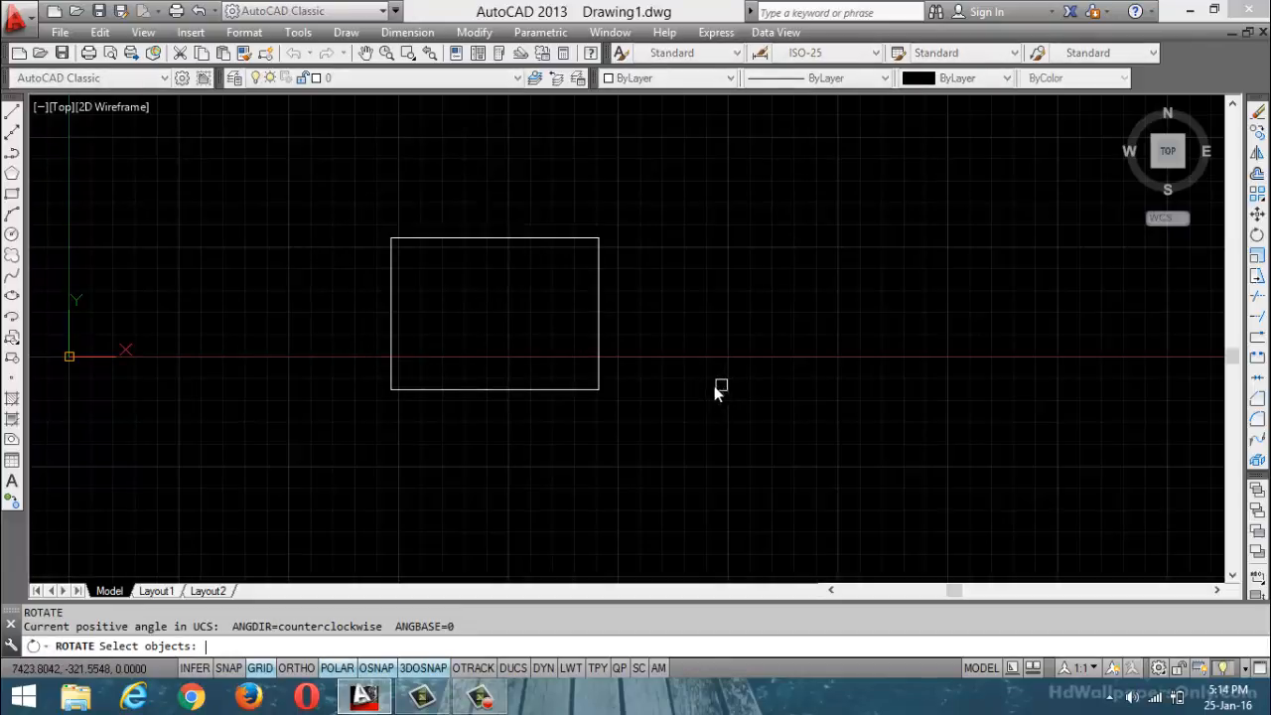
pyautogui.click(591, 389)
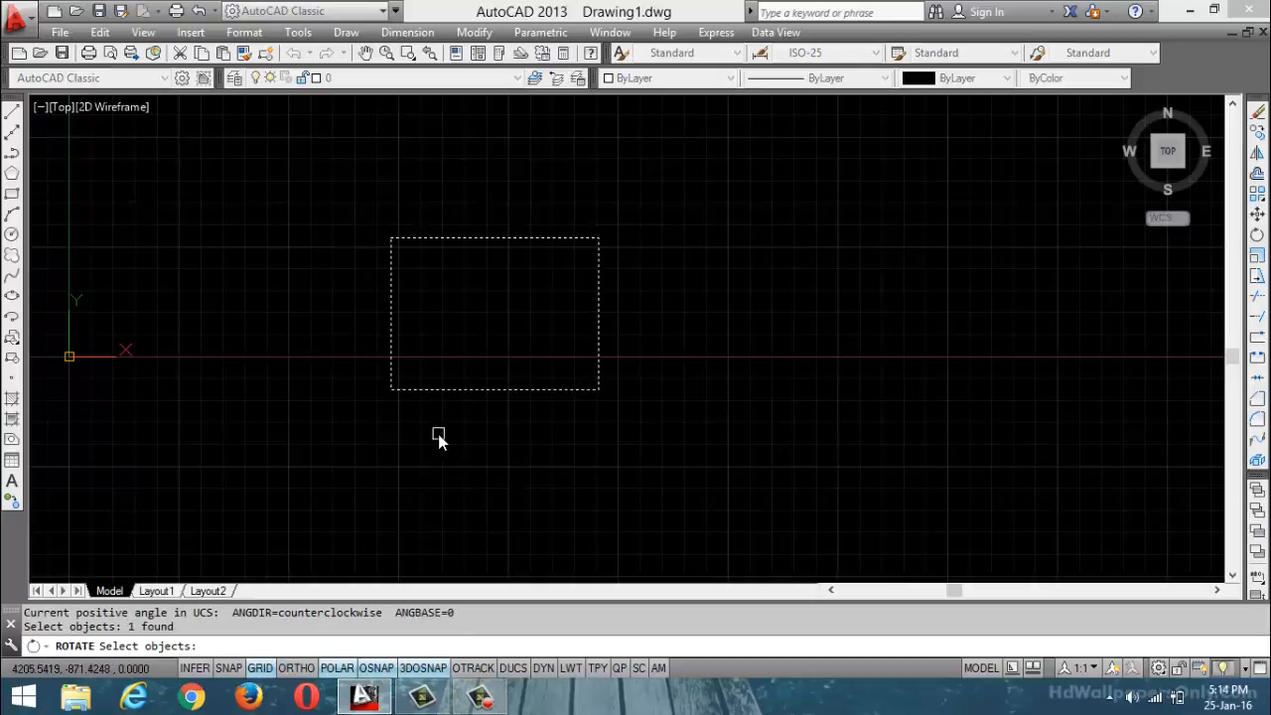
pyautogui.press('Return')
pyautogui.click(391, 389)
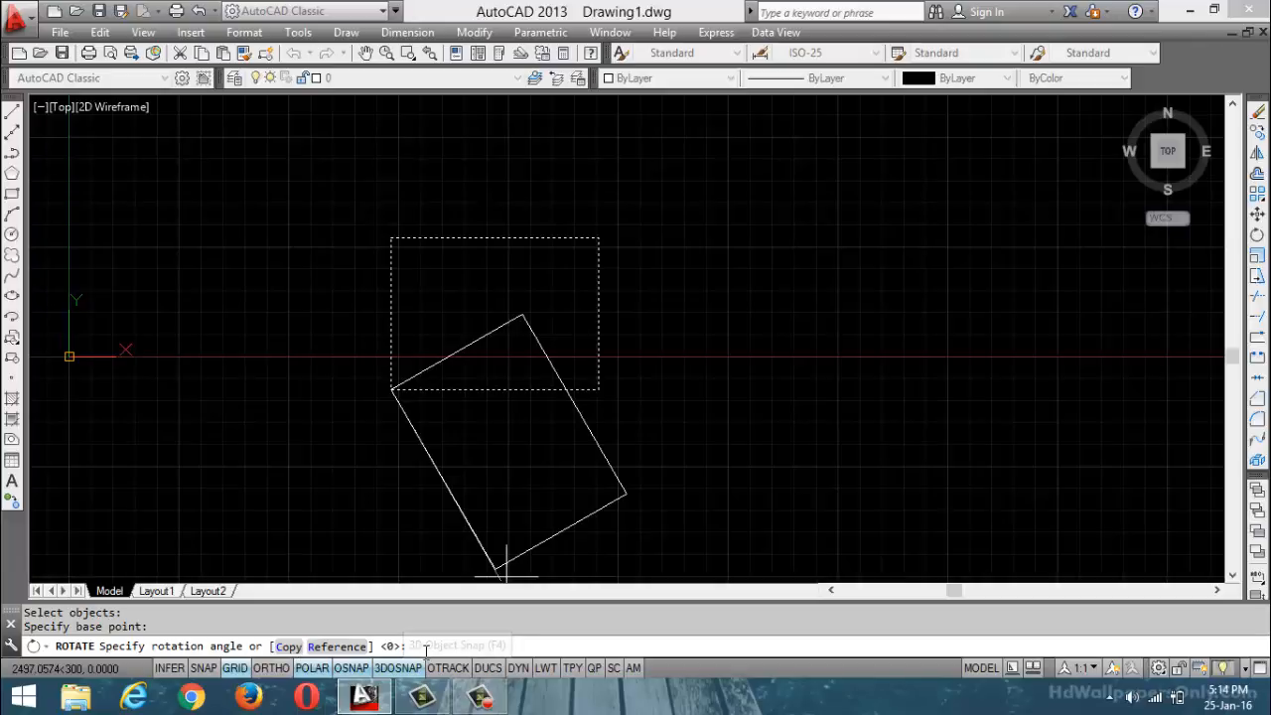
pyautogui.write('45')
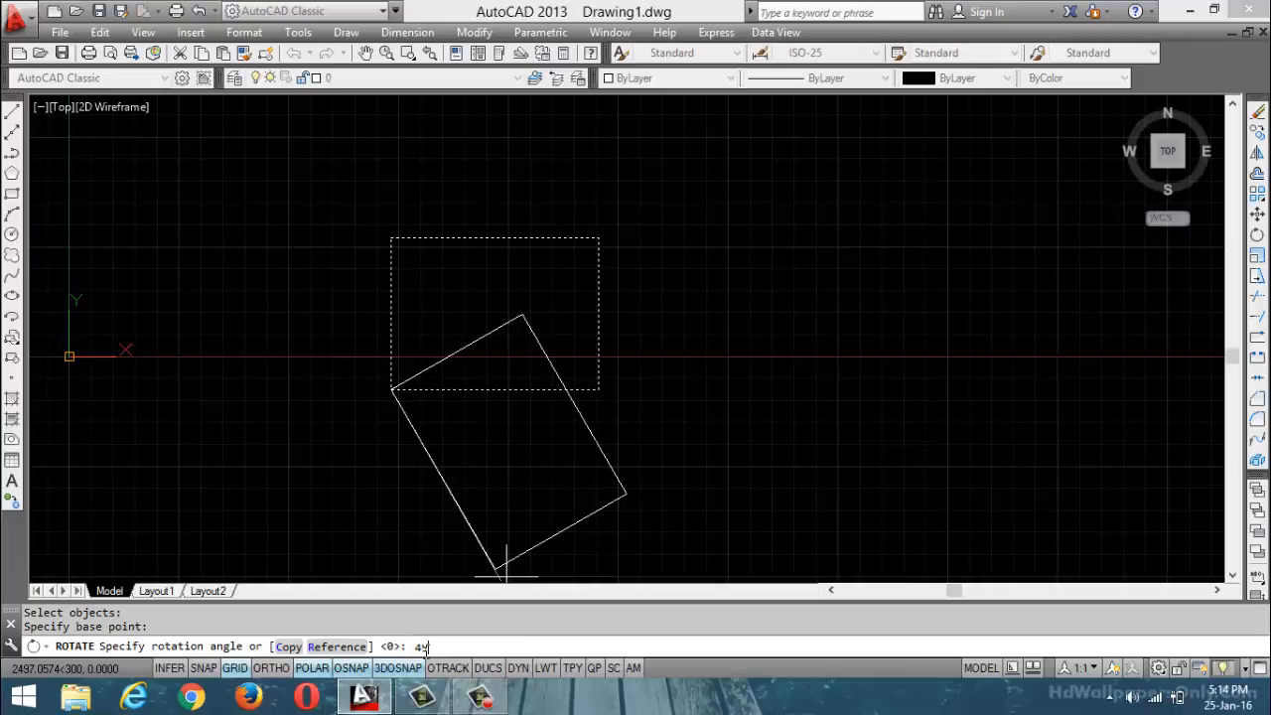
pyautogui.press('Return')
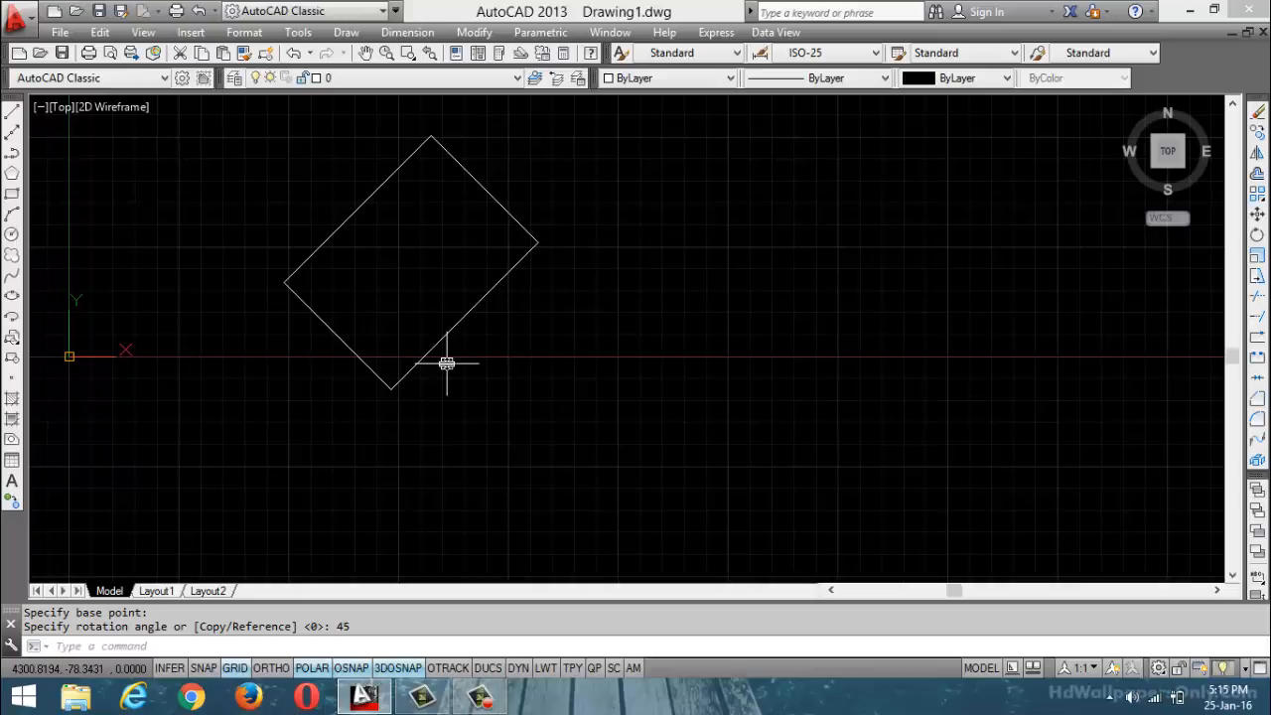
# - Clear the stray command entry and undo the rectangle's 45-degree rotation
pyautogui.write('Zz')
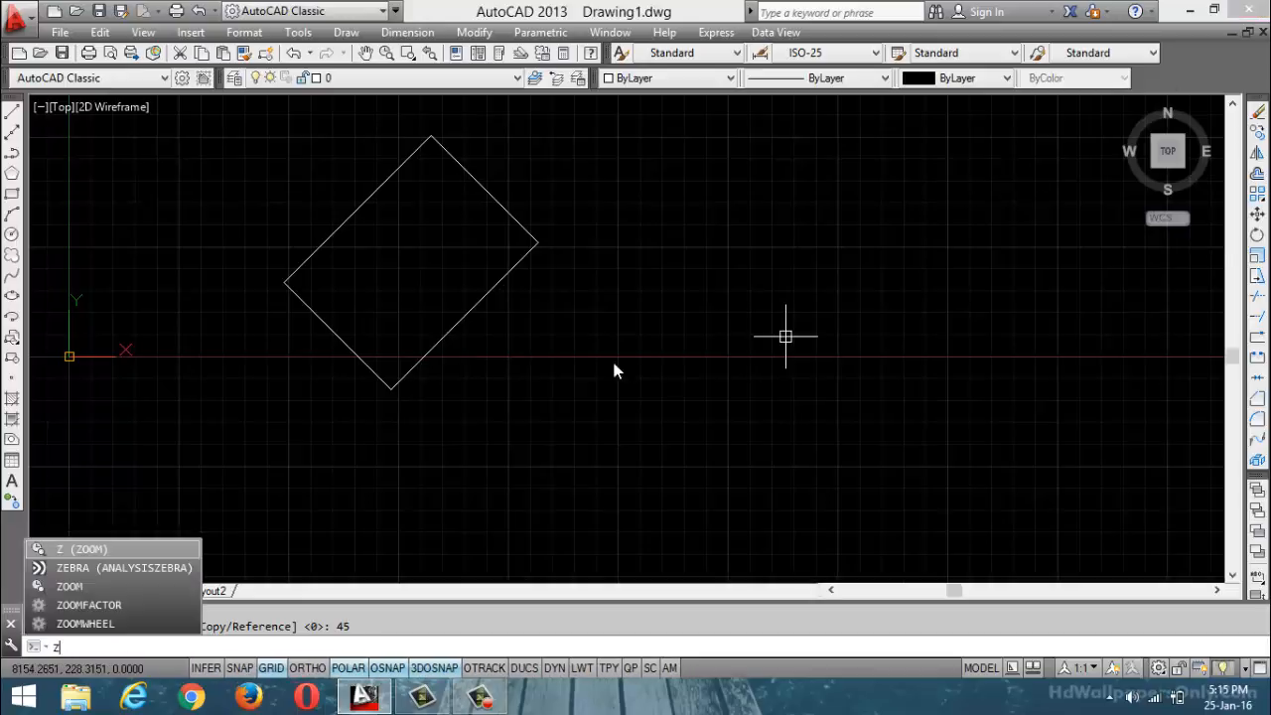
pyautogui.press('Escape')
pyautogui.press('Escape')
pyautogui.press('Escape')
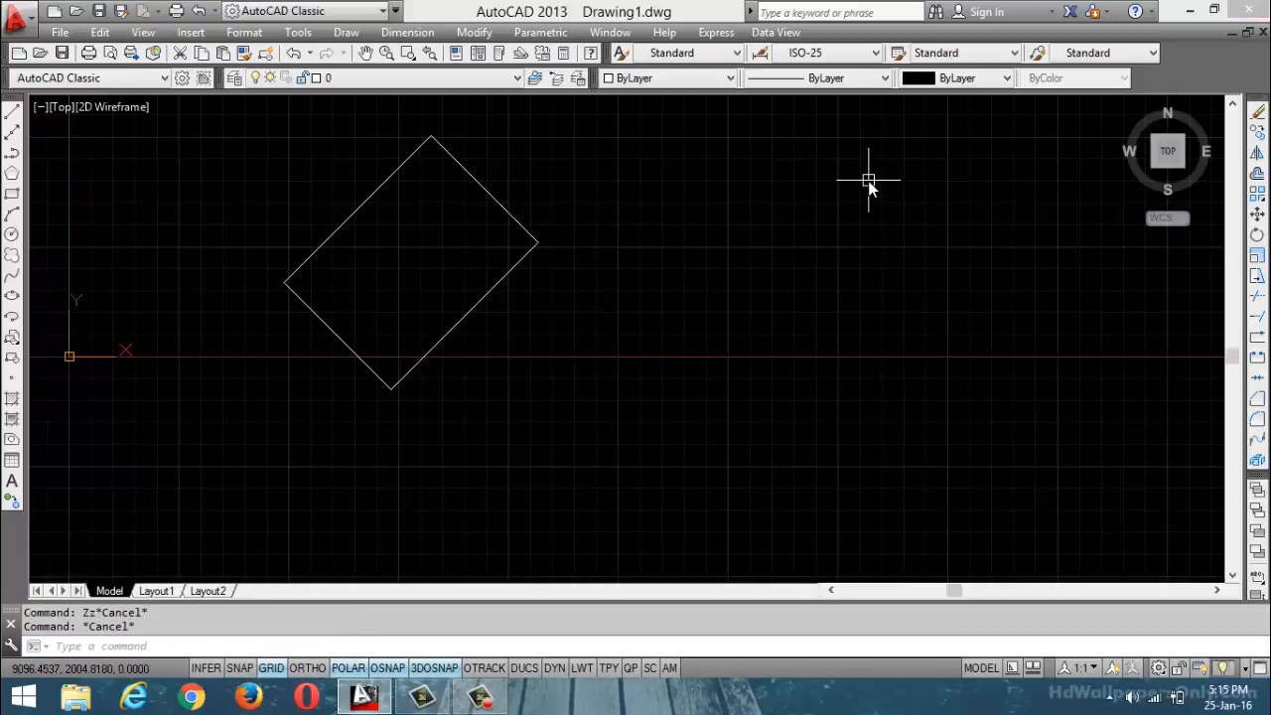
pyautogui.hotkey('ctrl', 'z')
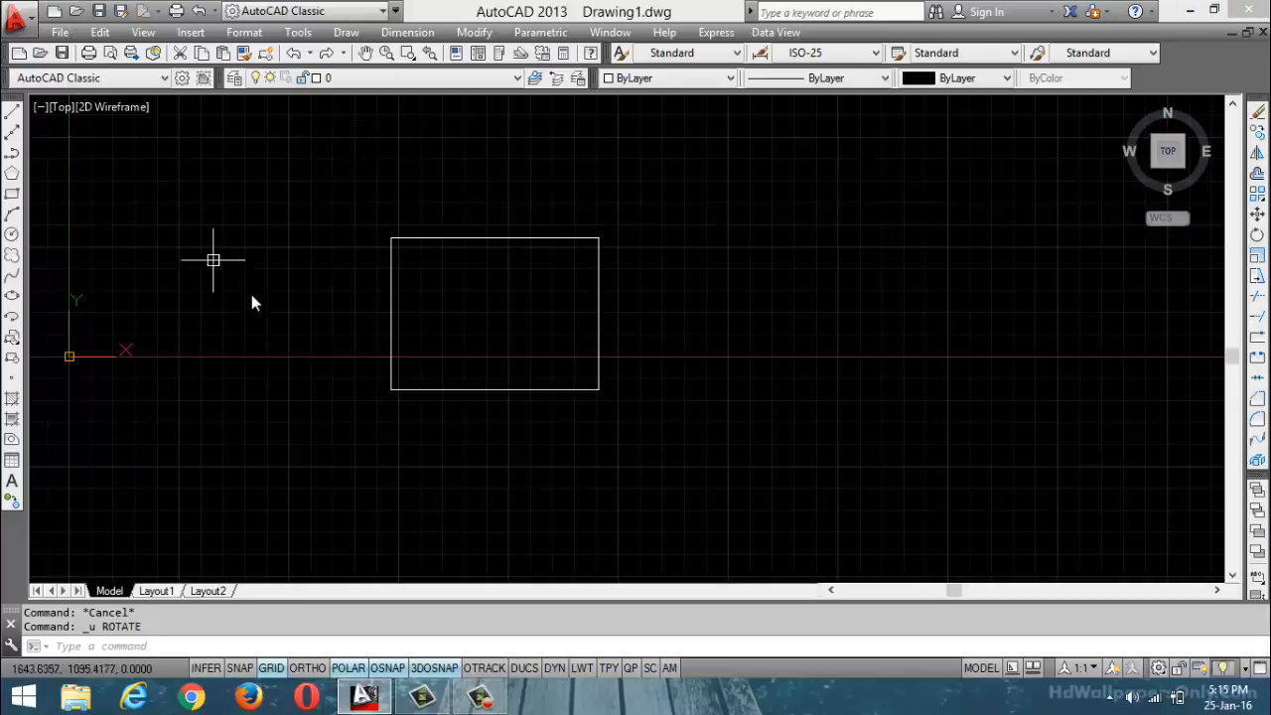
# - Draw a horizontal line from the rectangle's lower-left corner along its lower edge, extending well beyond the rectangle's right side
pyautogui.scroll(-4, 405, 340)
pyautogui.scroll(4, 536, 363)
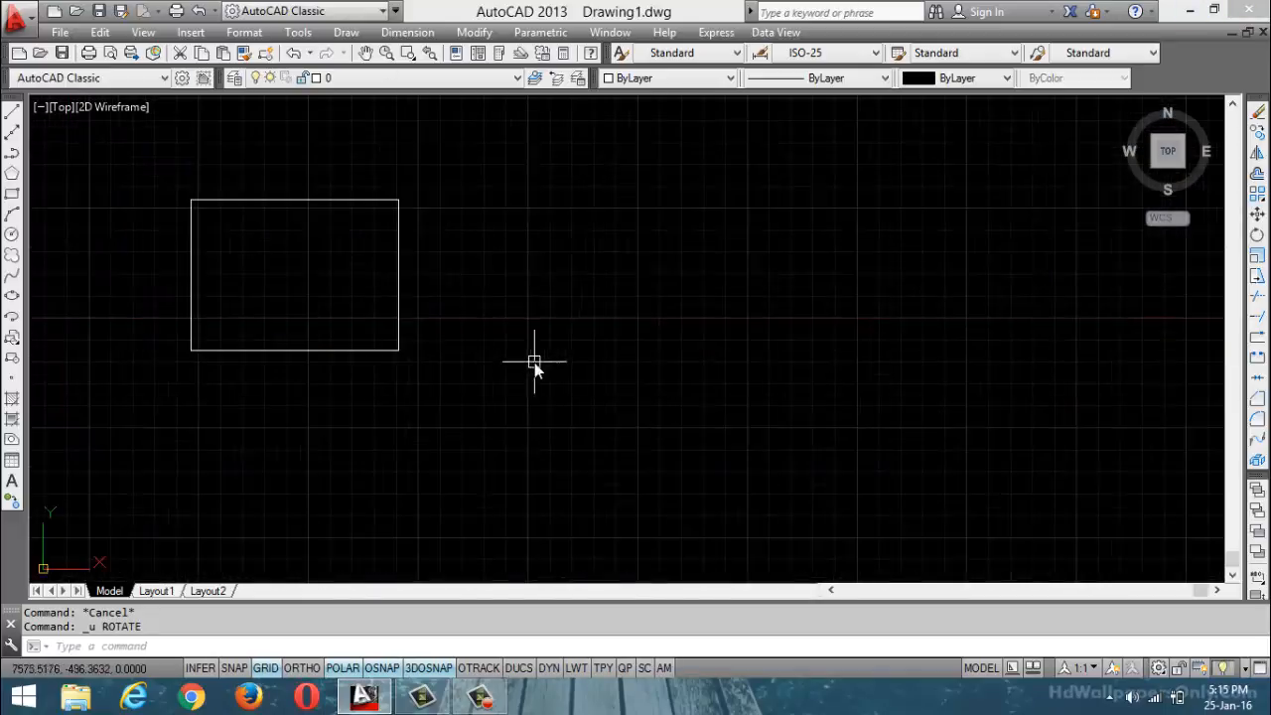
pyautogui.click(12, 111)
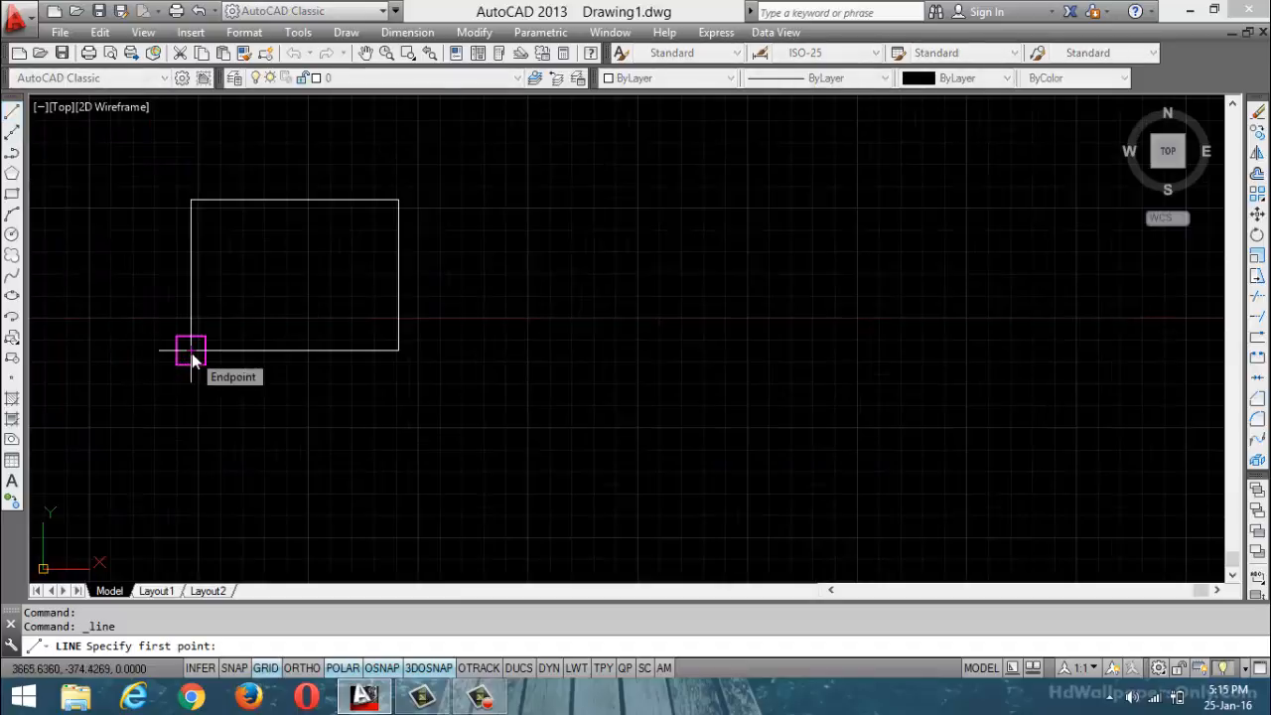
pyautogui.click(192, 353)
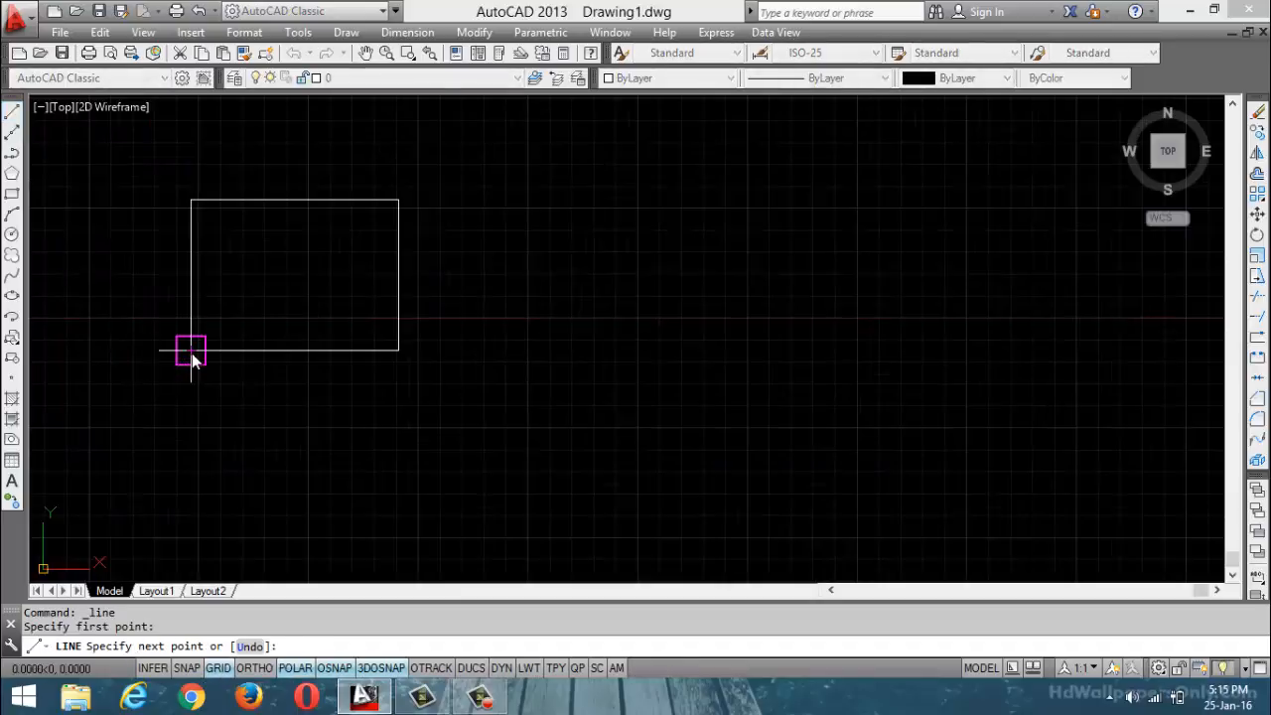
pyautogui.click(981, 350)
pyautogui.press('Return')
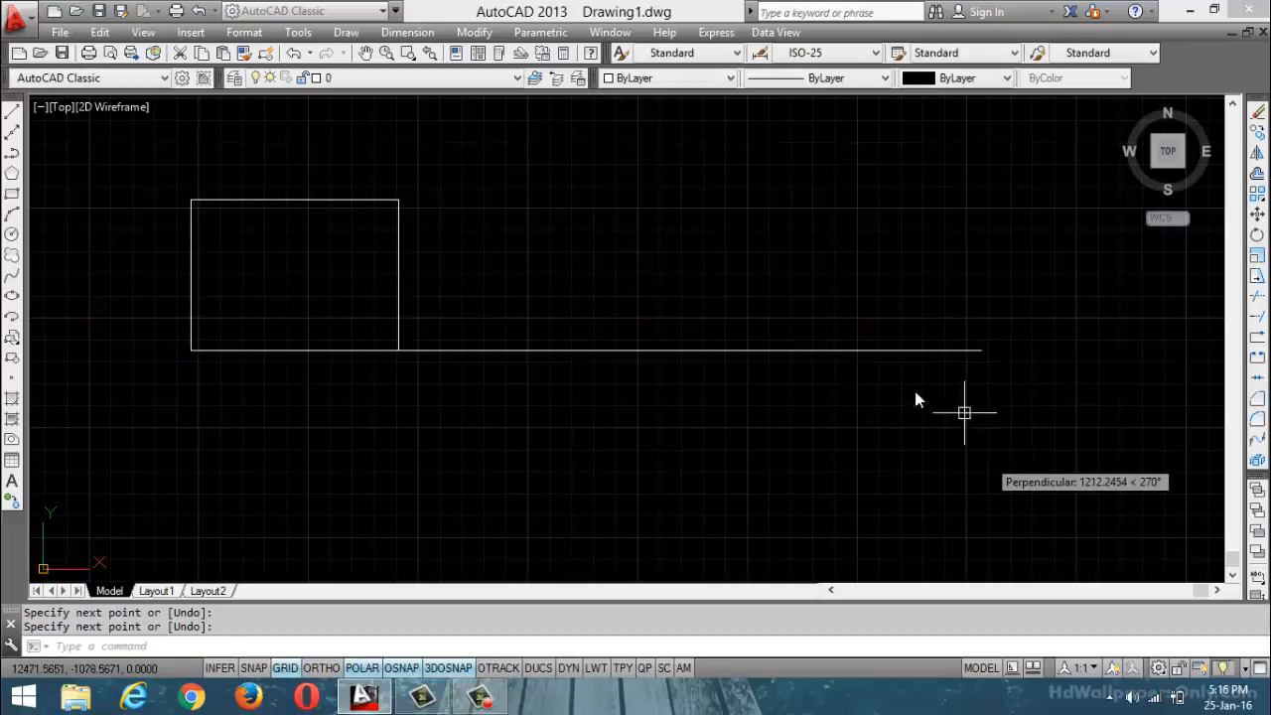
pyautogui.click(835, 350)
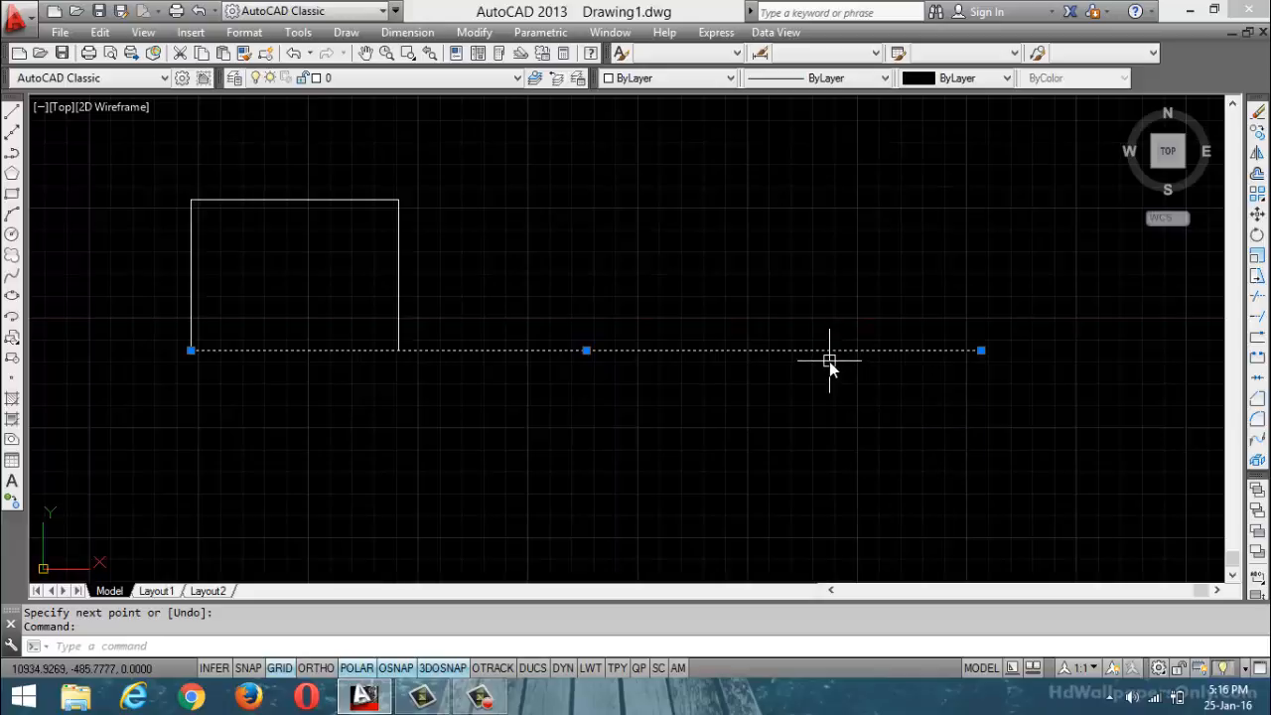
pyautogui.write('ro')
pyautogui.press('Return')
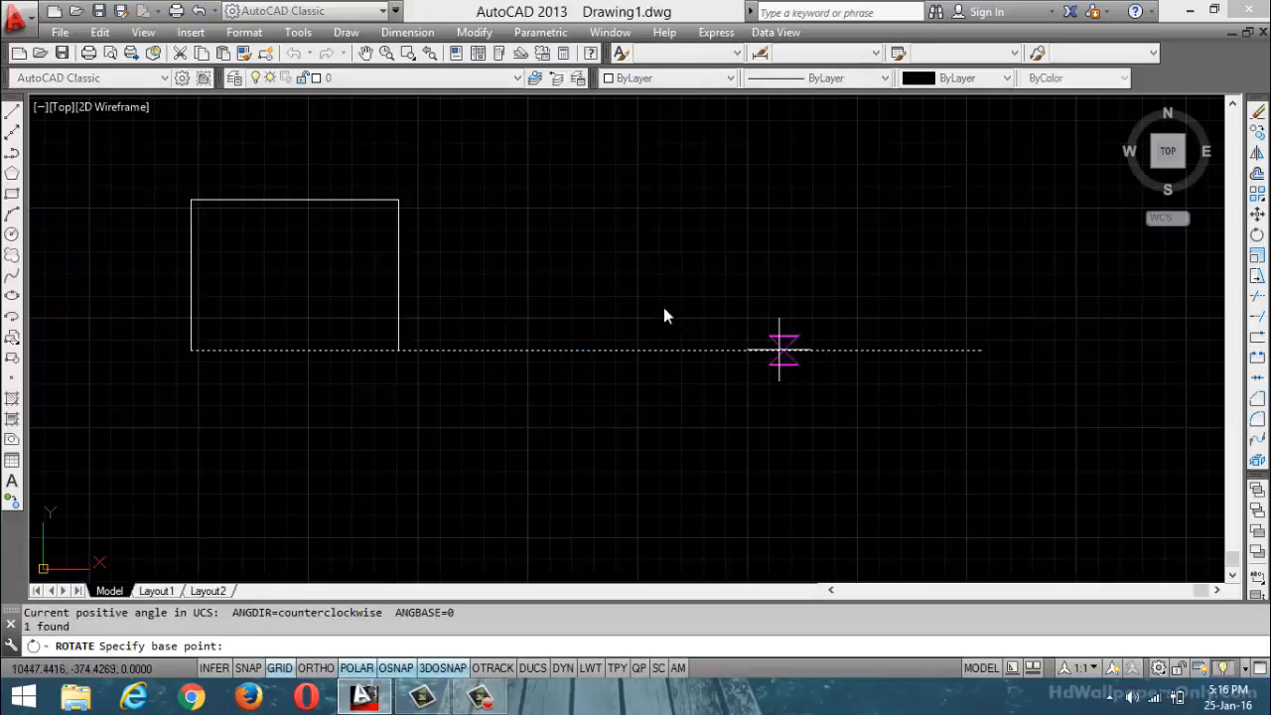
pyautogui.press('Escape')
pyautogui.press('Escape')
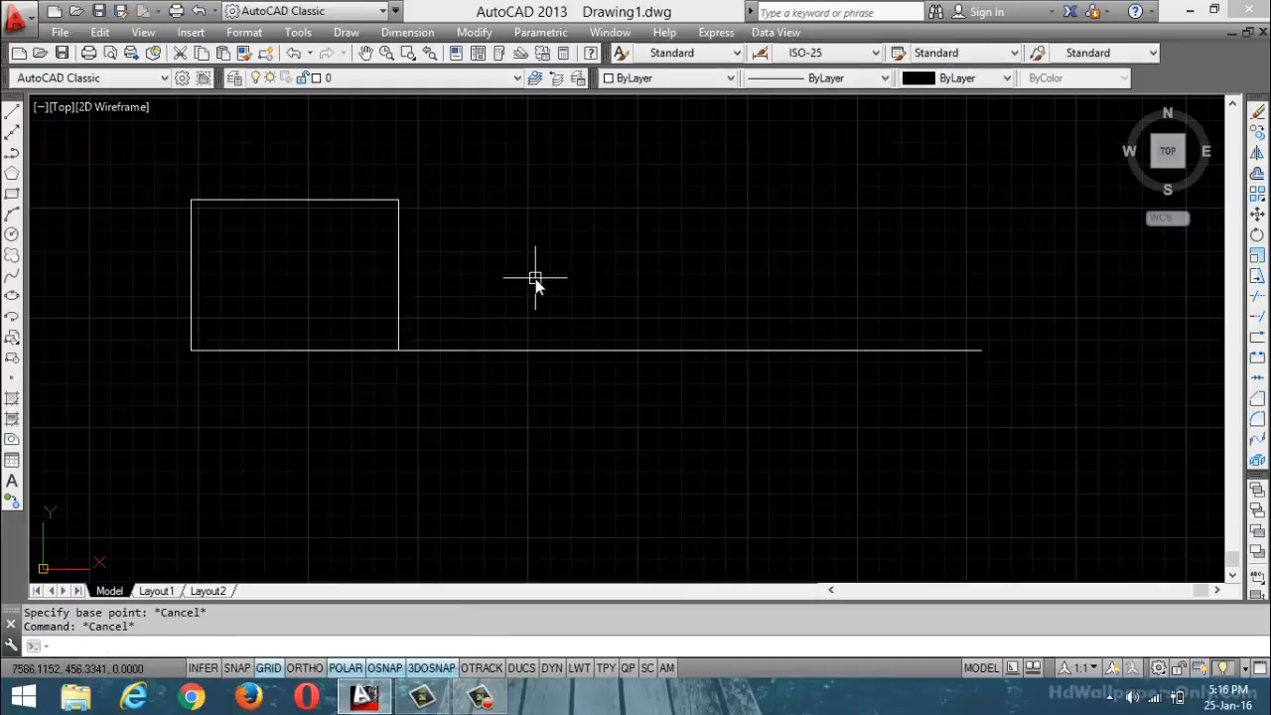
# - Rotate the rectangle by 45 degrees about the corner where the horizontal line starts, and undo that rotation
pyautogui.write('ro')
pyautogui.press('Return')
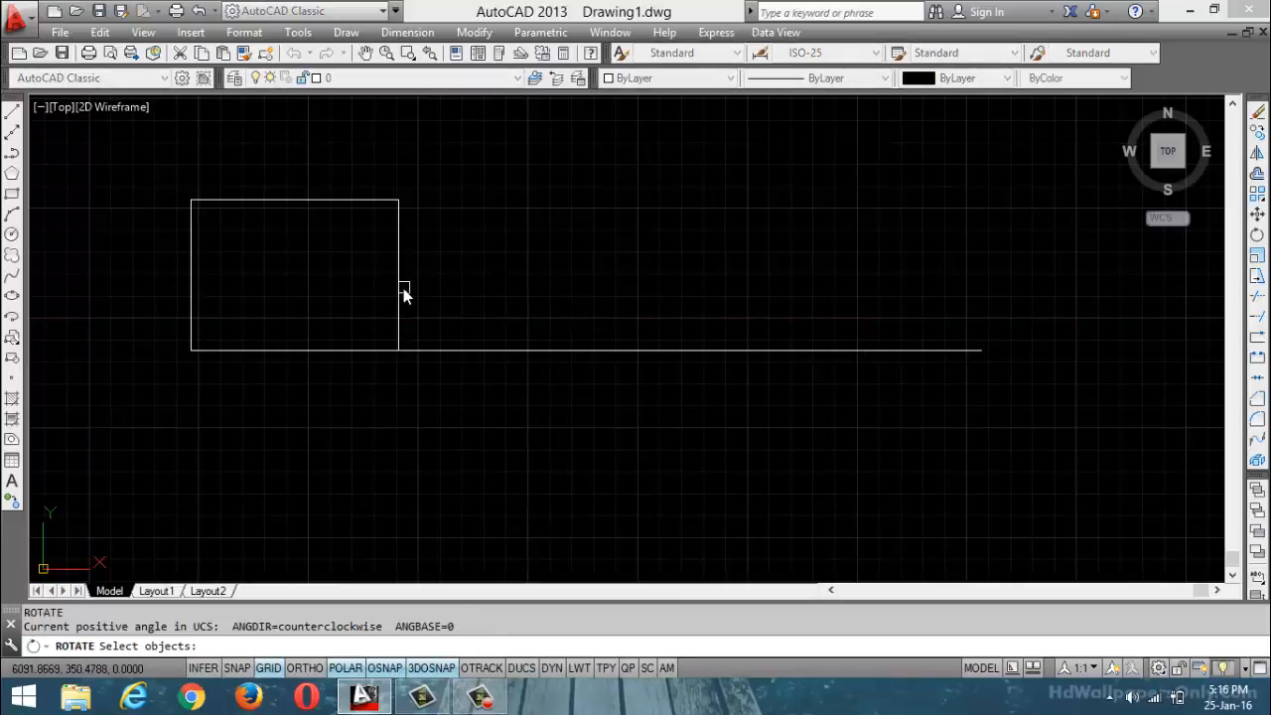
pyautogui.click(401, 291)
pyautogui.press('Return')
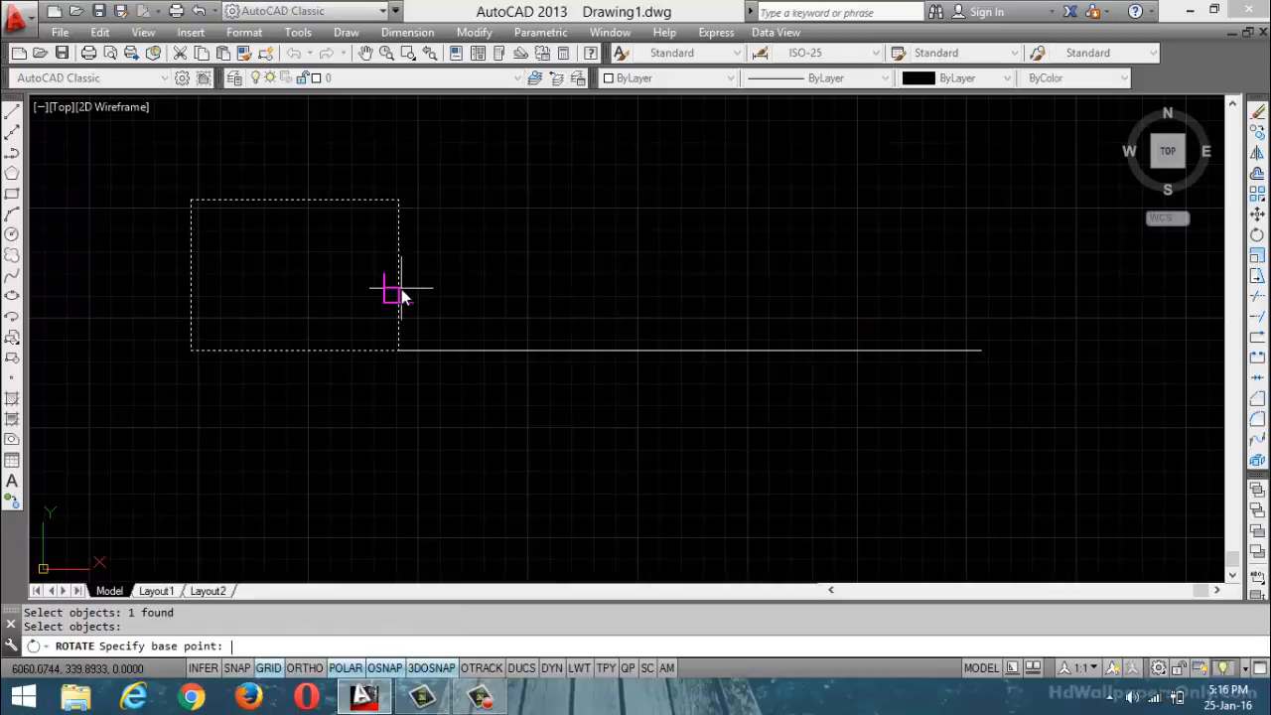
pyautogui.click(192, 350)
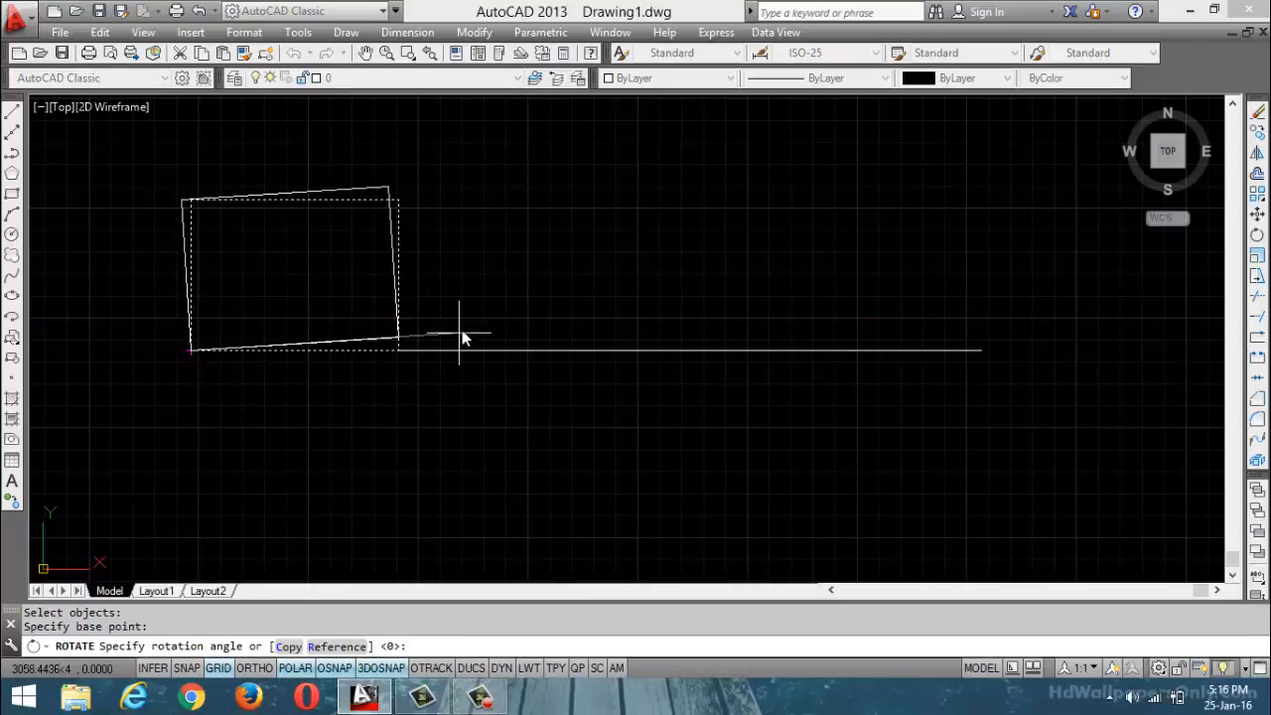
pyautogui.write('45')
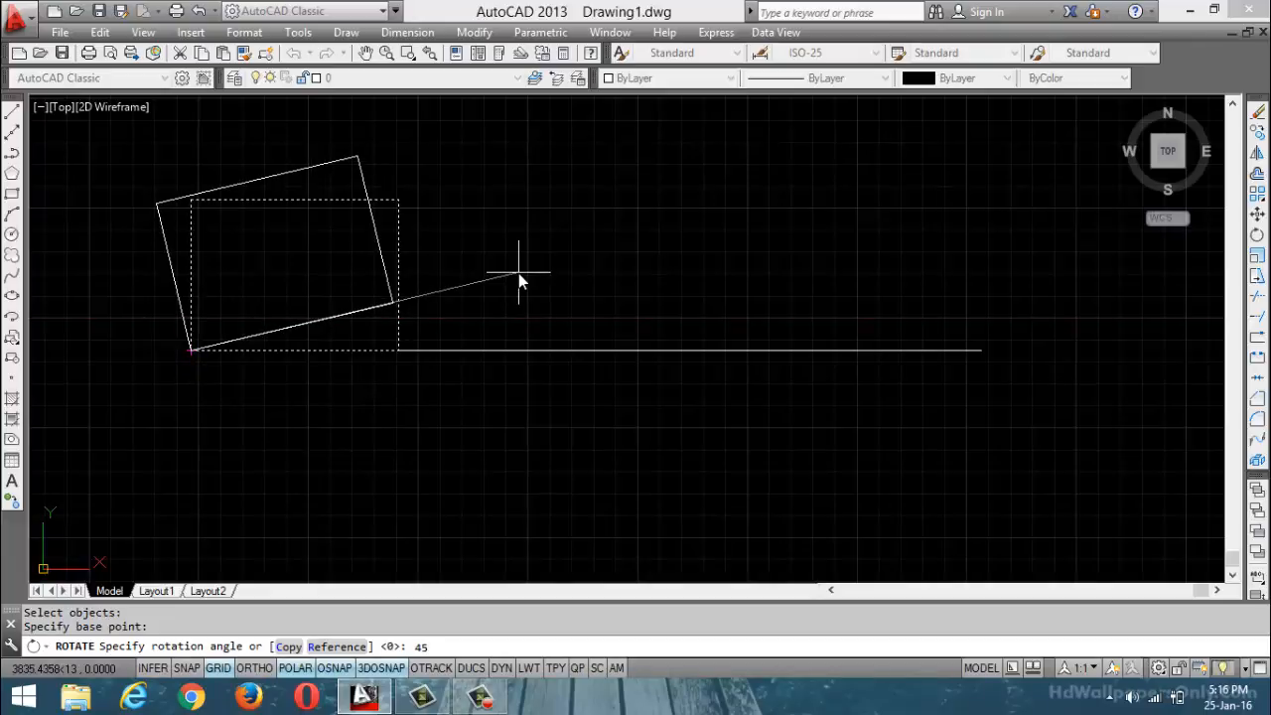
pyautogui.press('Return')
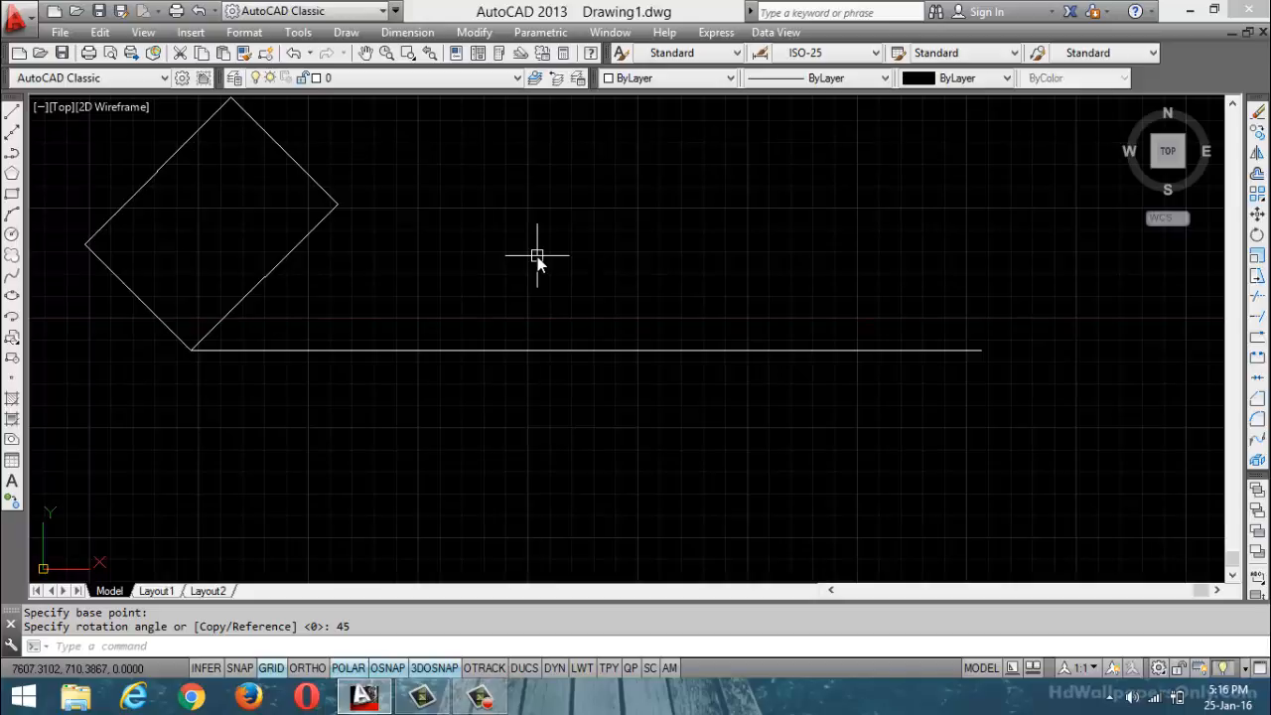
pyautogui.hotkey('ctrl', 'z')
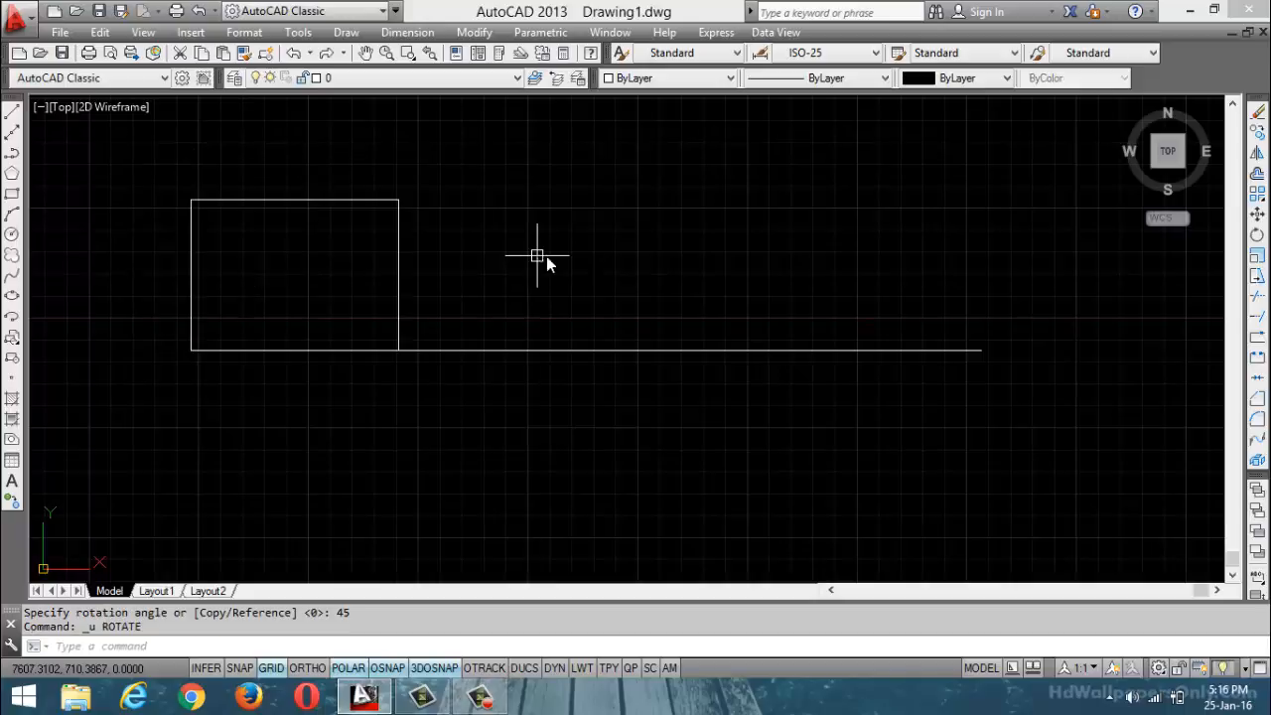
# - Draw an inclined line rising at 30 degrees from a point on the horizontal line, to the right of the rectangle
pyautogui.click(13, 113)
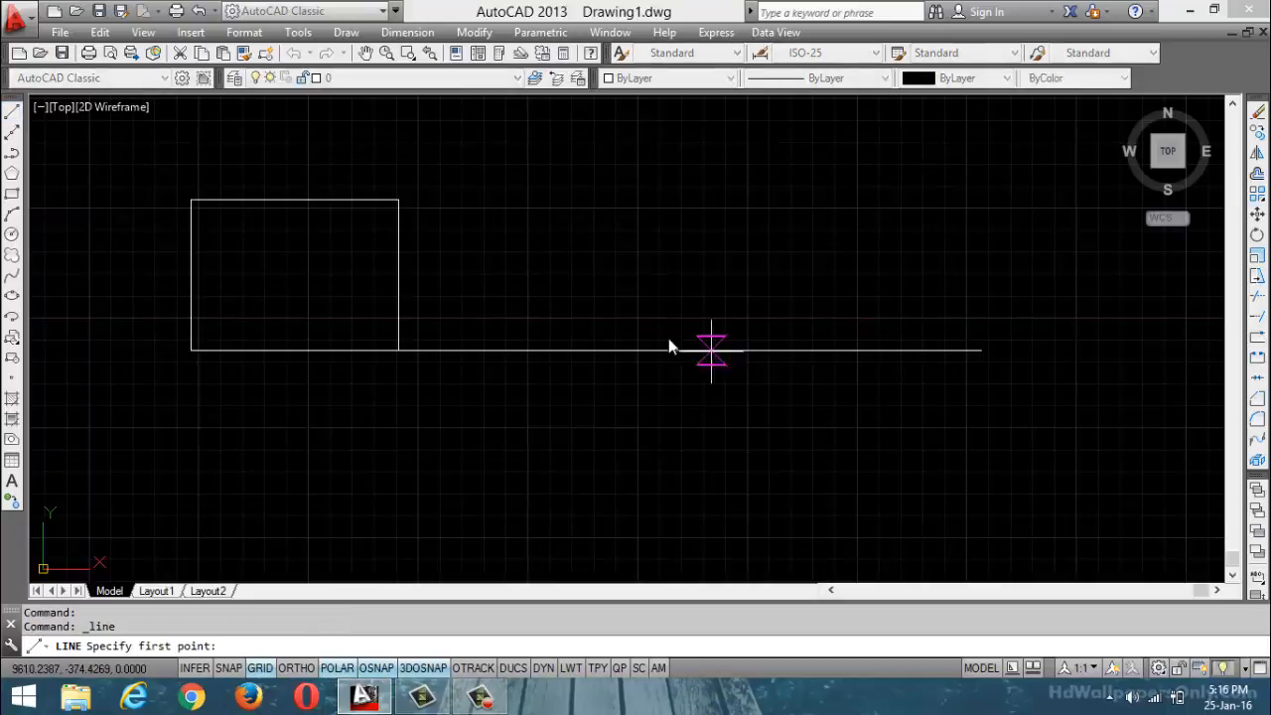
pyautogui.click(644, 350)
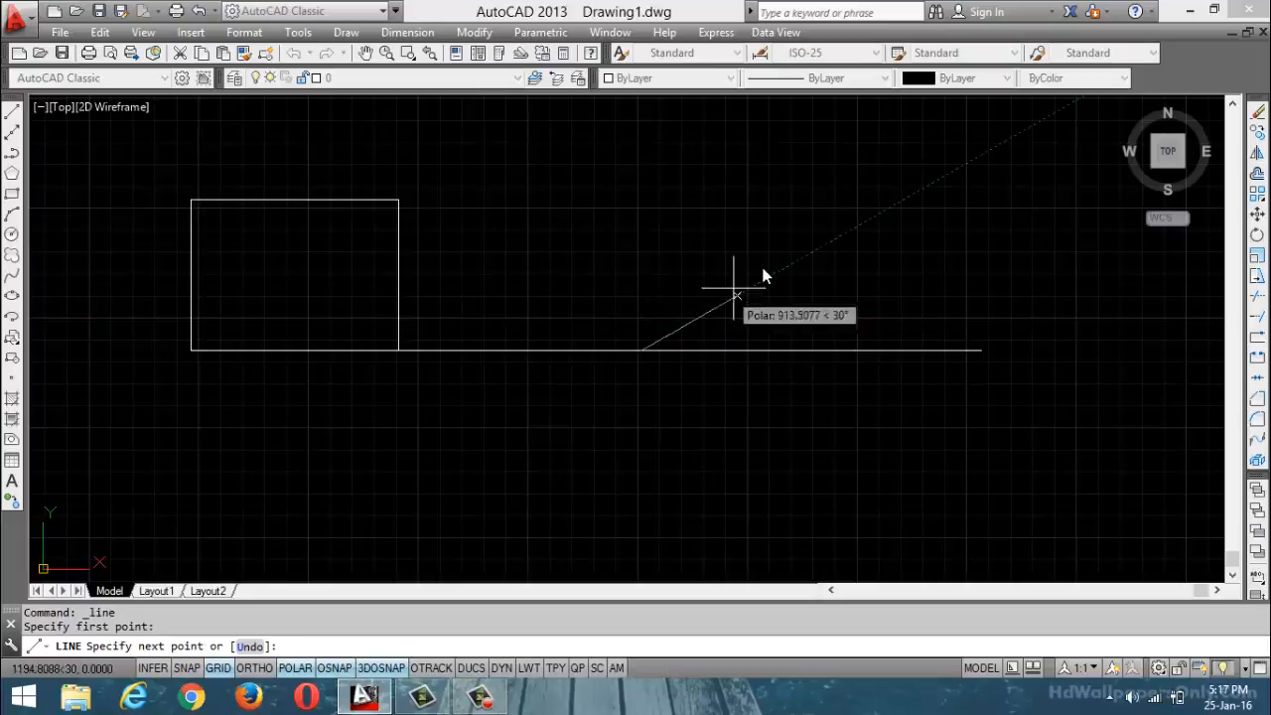
pyautogui.click(812, 251)
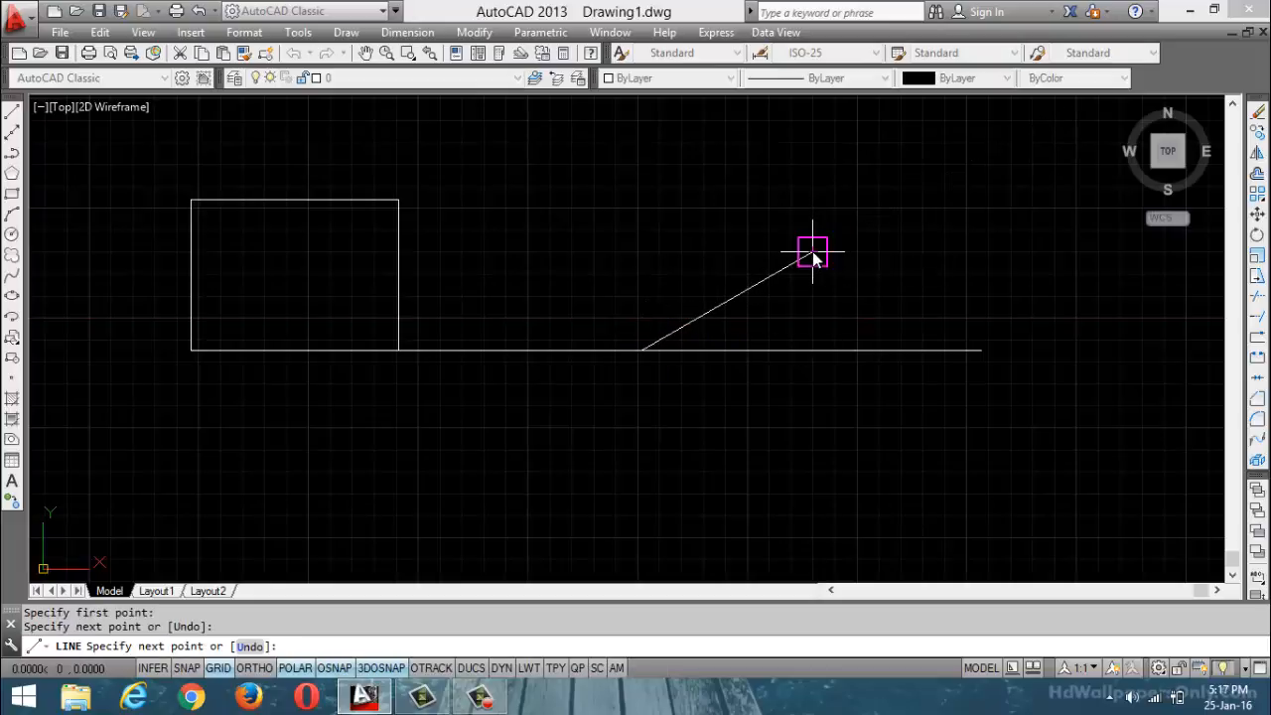
pyautogui.press('Return')
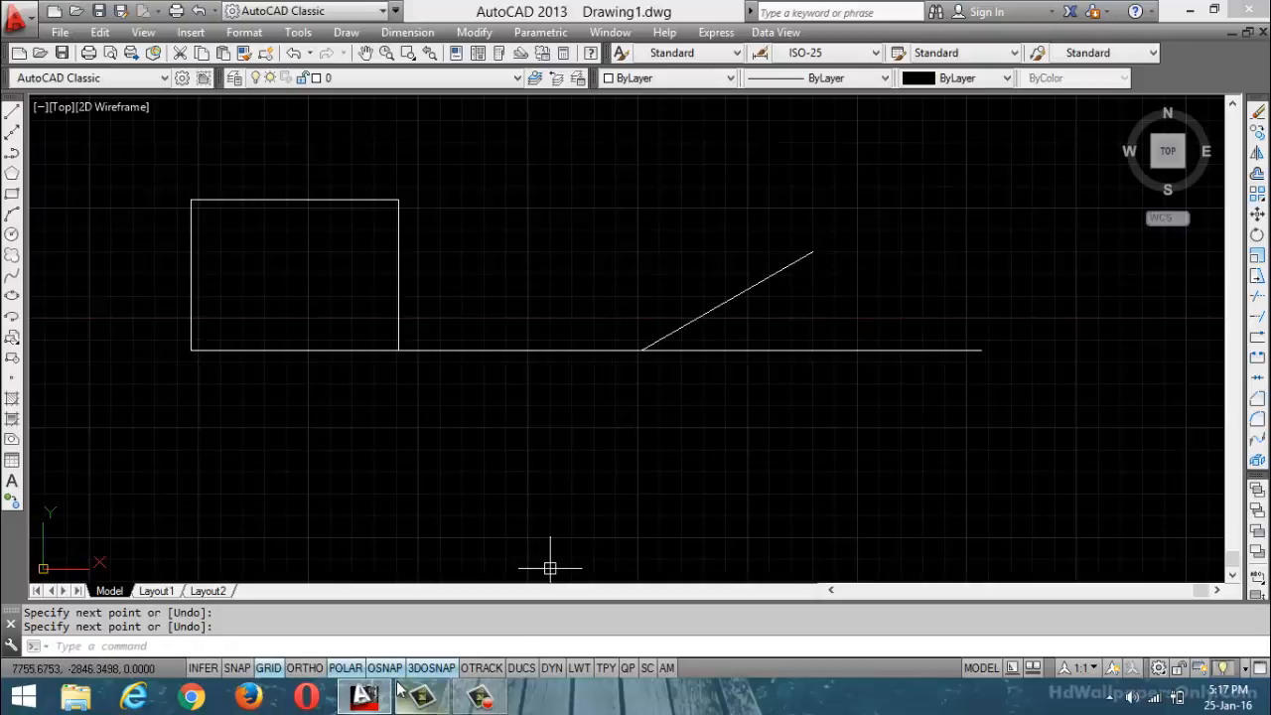
pyautogui.rightClick(346, 667)
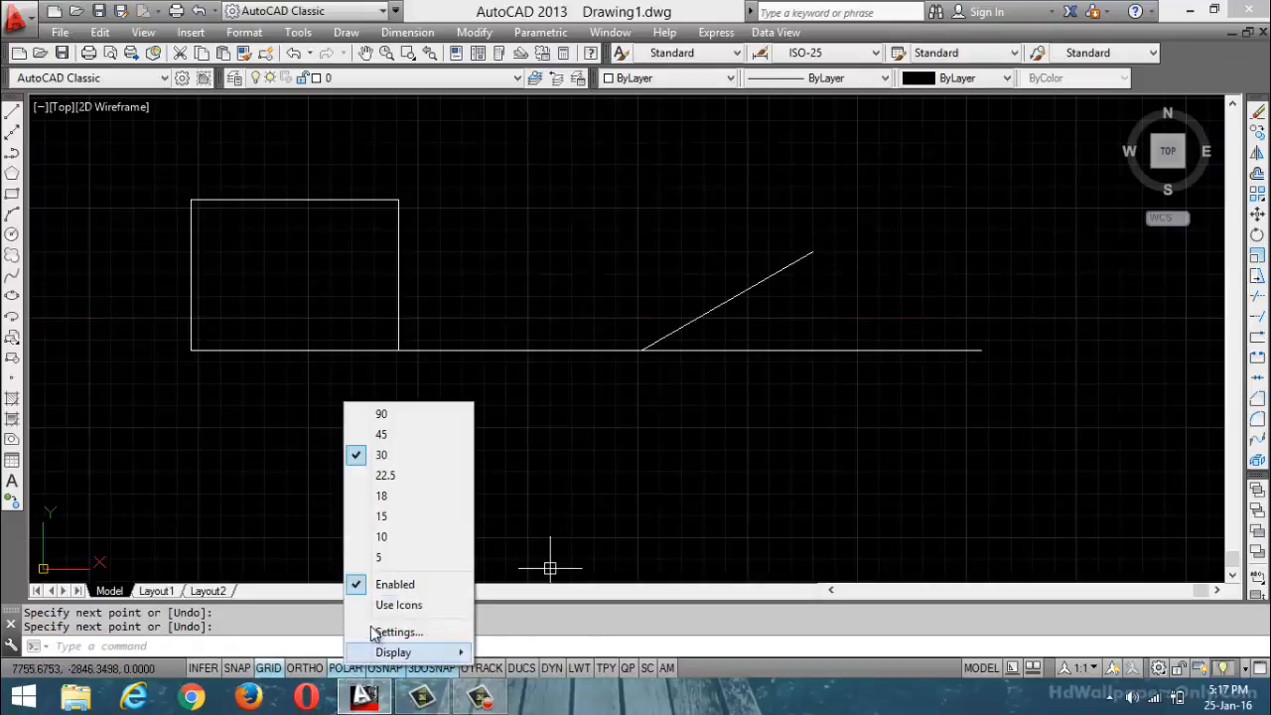
pyautogui.click(789, 262)
pyautogui.press('Return')
# - Add an angular dimension between the inclined line and the horizontal line, with its arc near the inclined line's upper end
pyautogui.click(766, 281)
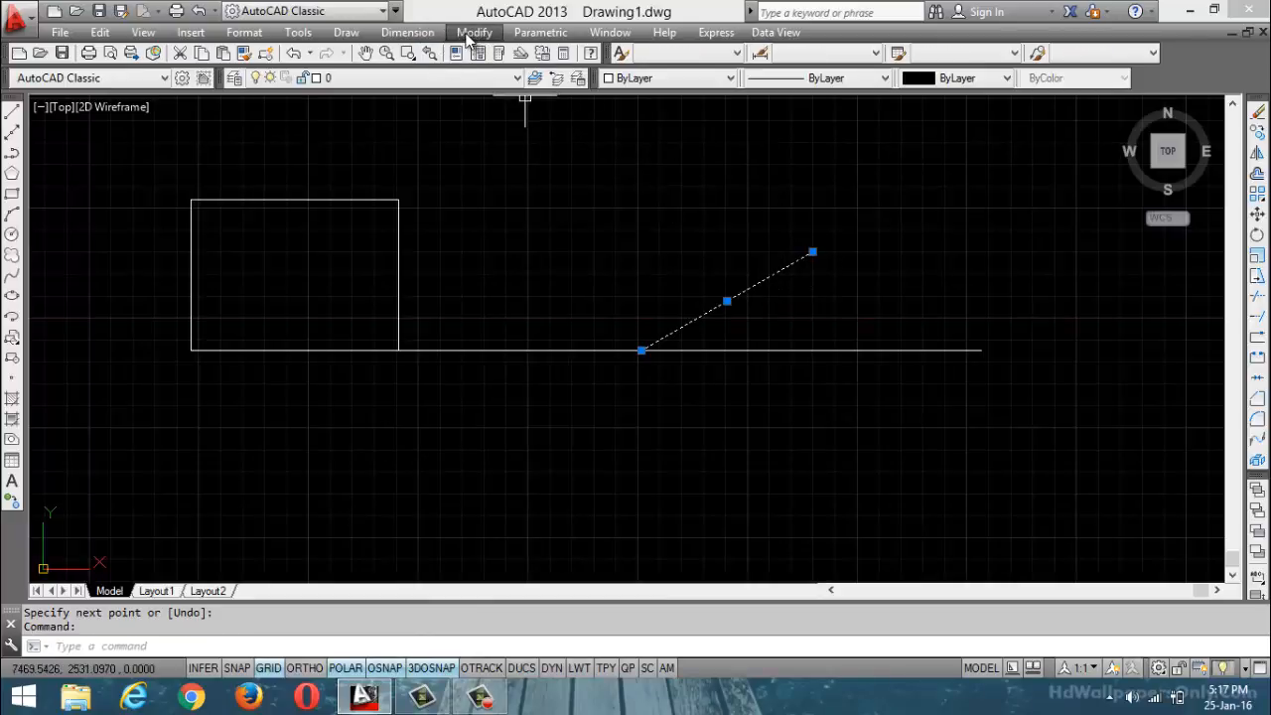
pyautogui.click(407, 32)
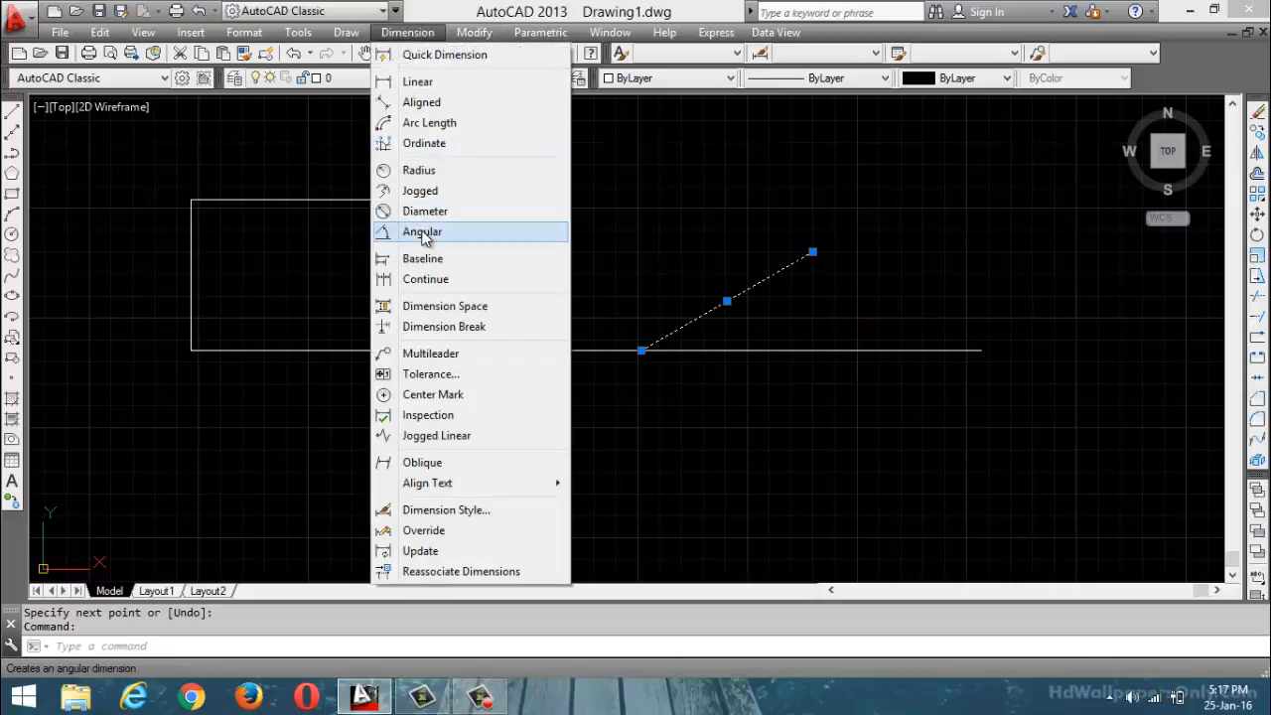
pyautogui.click(425, 231)
pyautogui.click(730, 300)
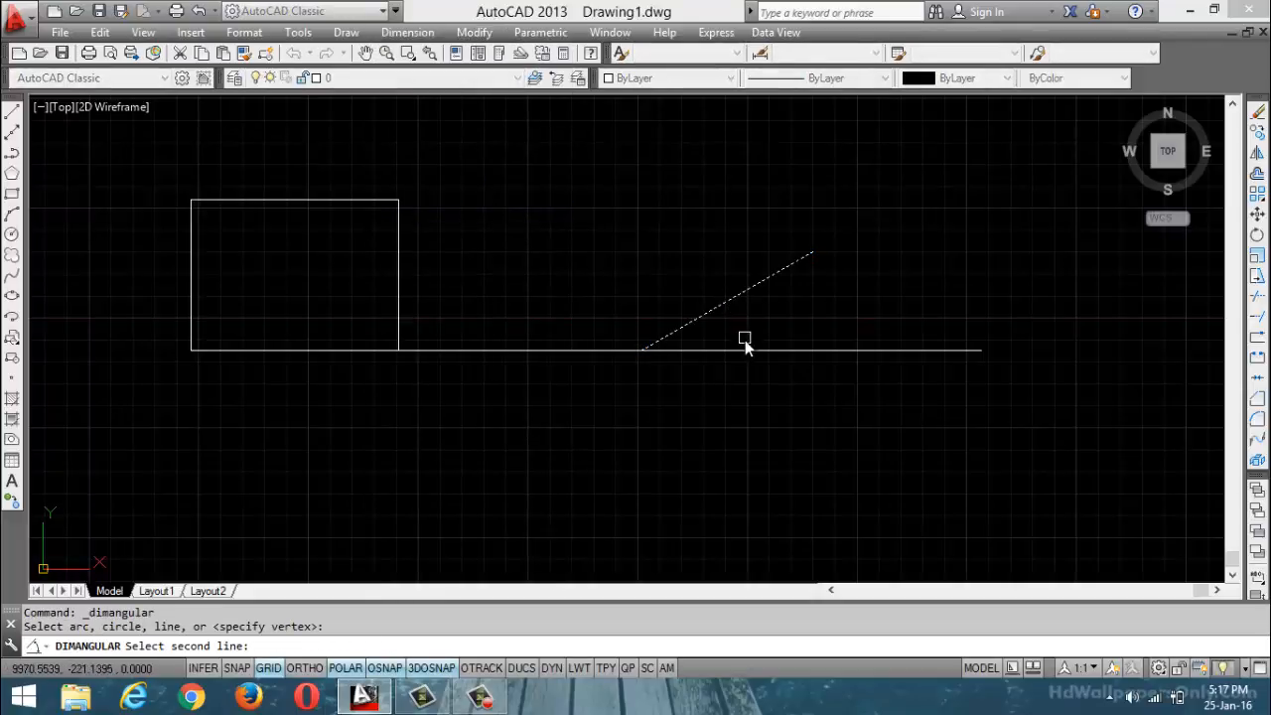
pyautogui.click(746, 347)
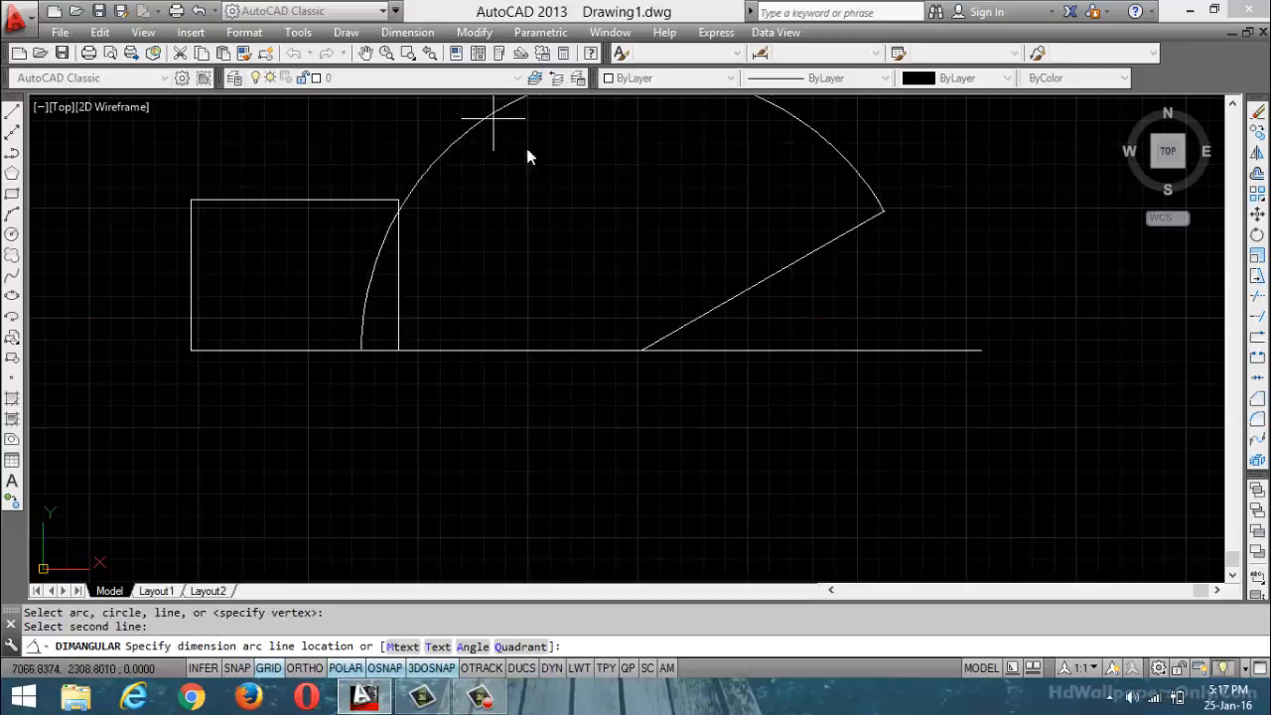
pyautogui.click(837, 309)
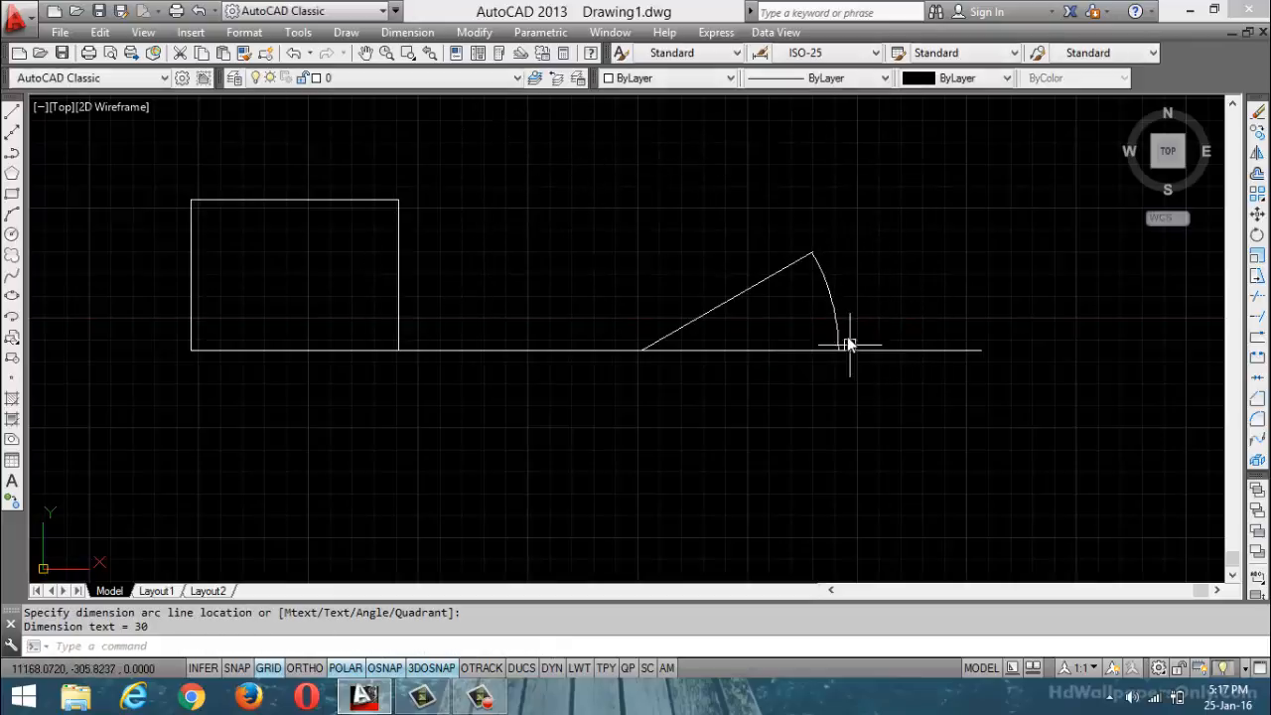
pyautogui.scroll(4, 832, 316)
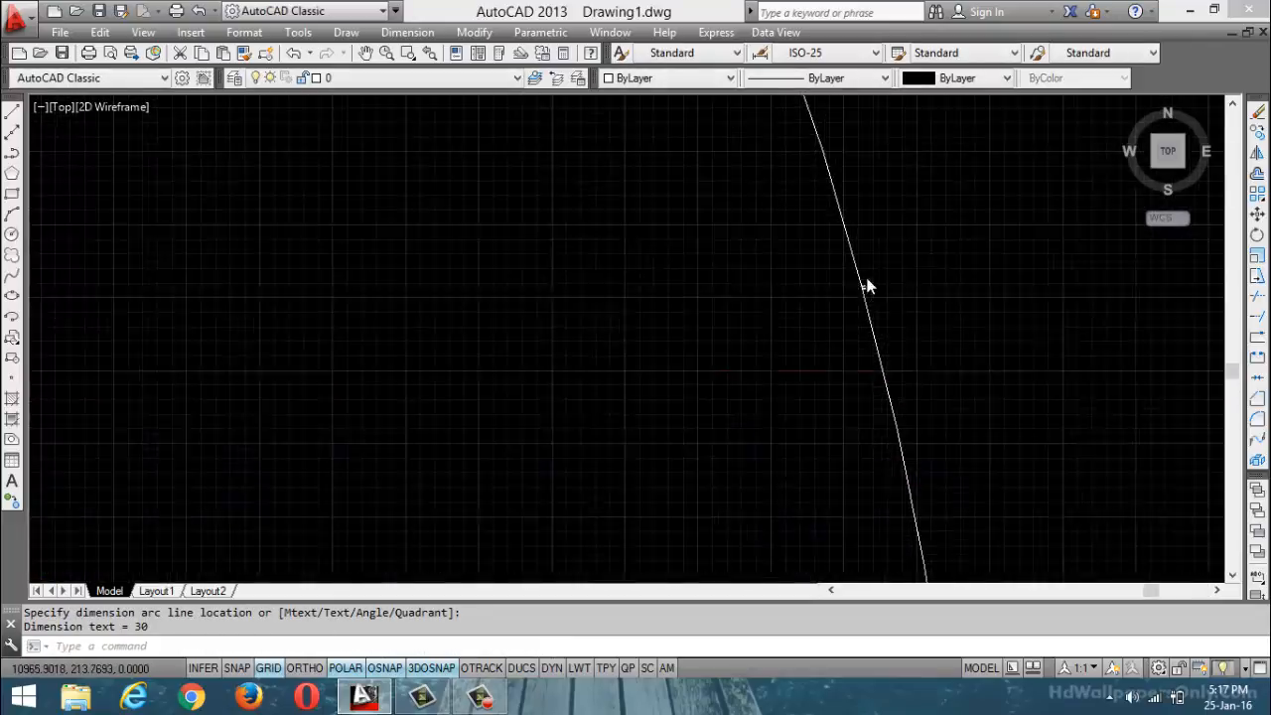
pyautogui.scroll(-2, 854, 288)
pyautogui.scroll(2, 851, 338)
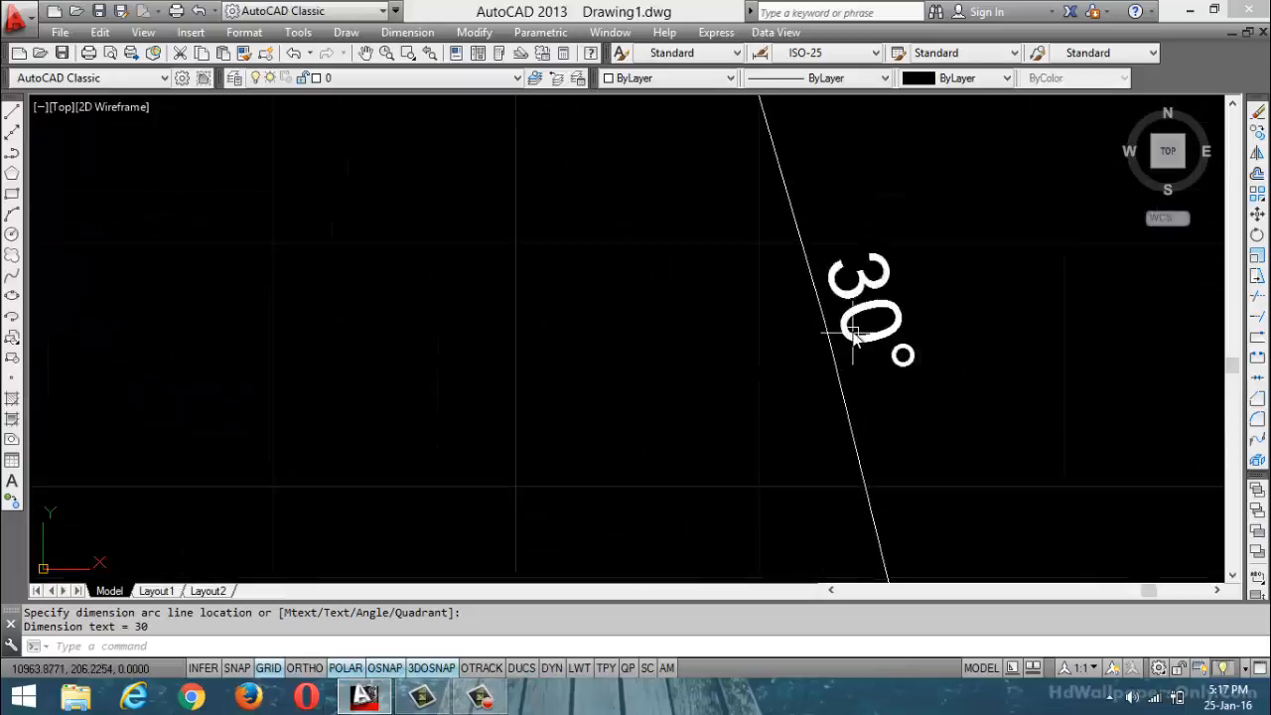
pyautogui.scroll(-5, 851, 334)
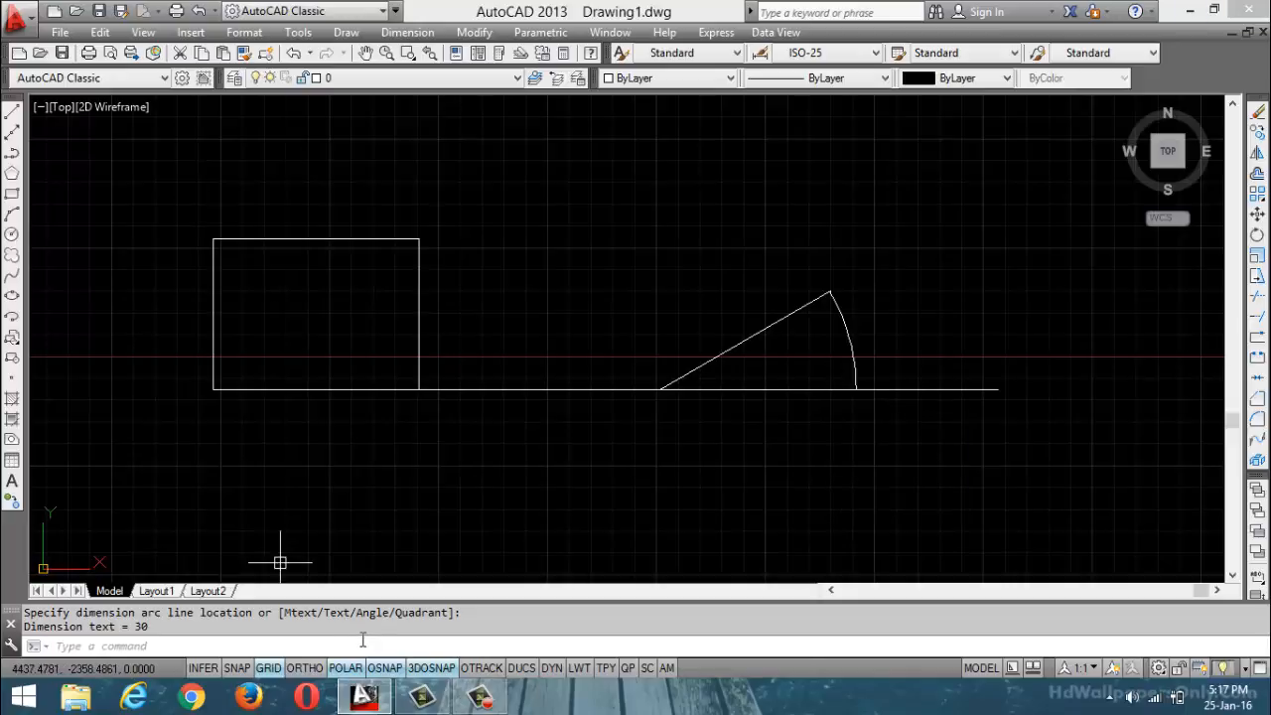
# - Rotate the rectangle about its lower-left corner, using the inclined line's endpoints as reference and 45 degrees as new angle, and undo it
pyautogui.write('ro')
pyautogui.press('Return')
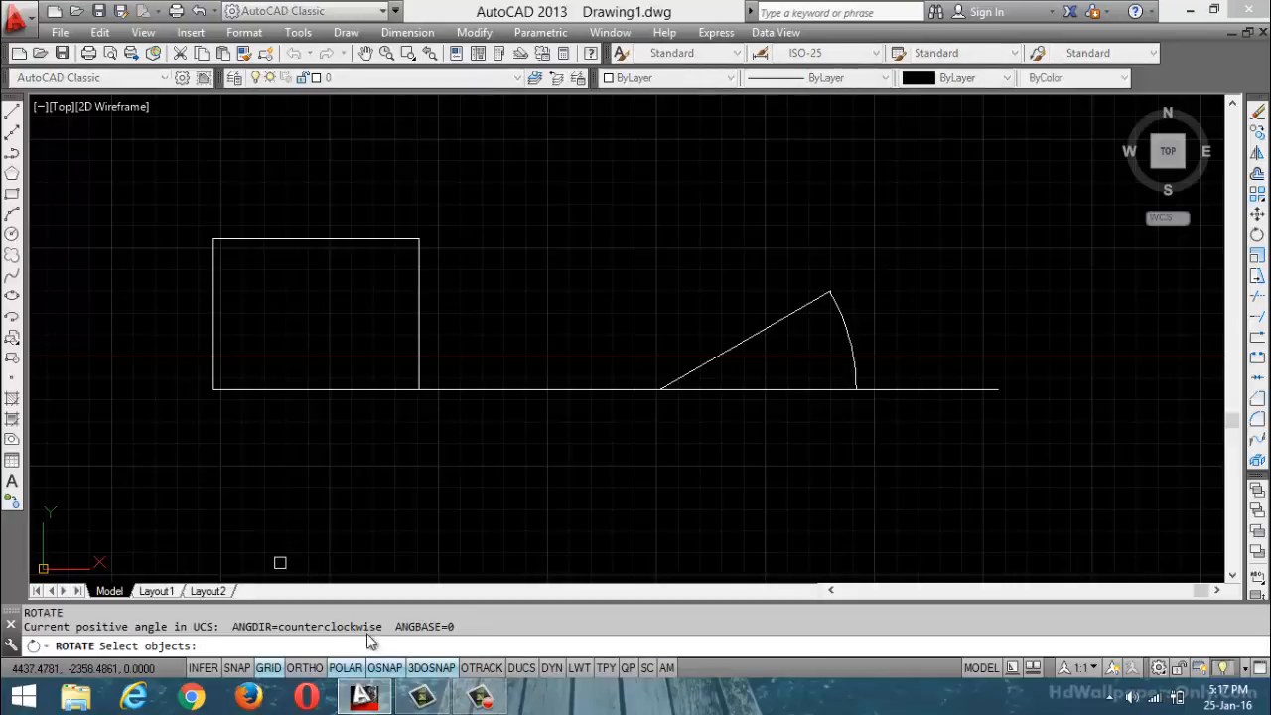
pyautogui.click(416, 330)
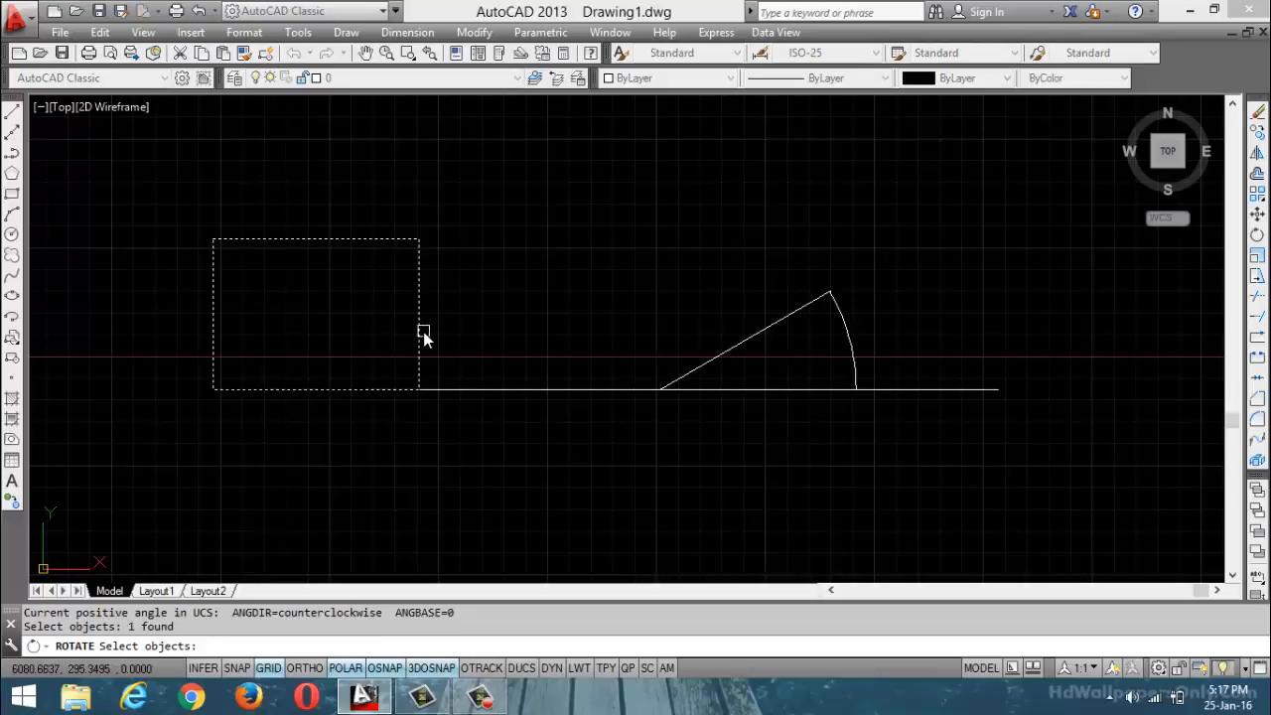
pyautogui.press('Return')
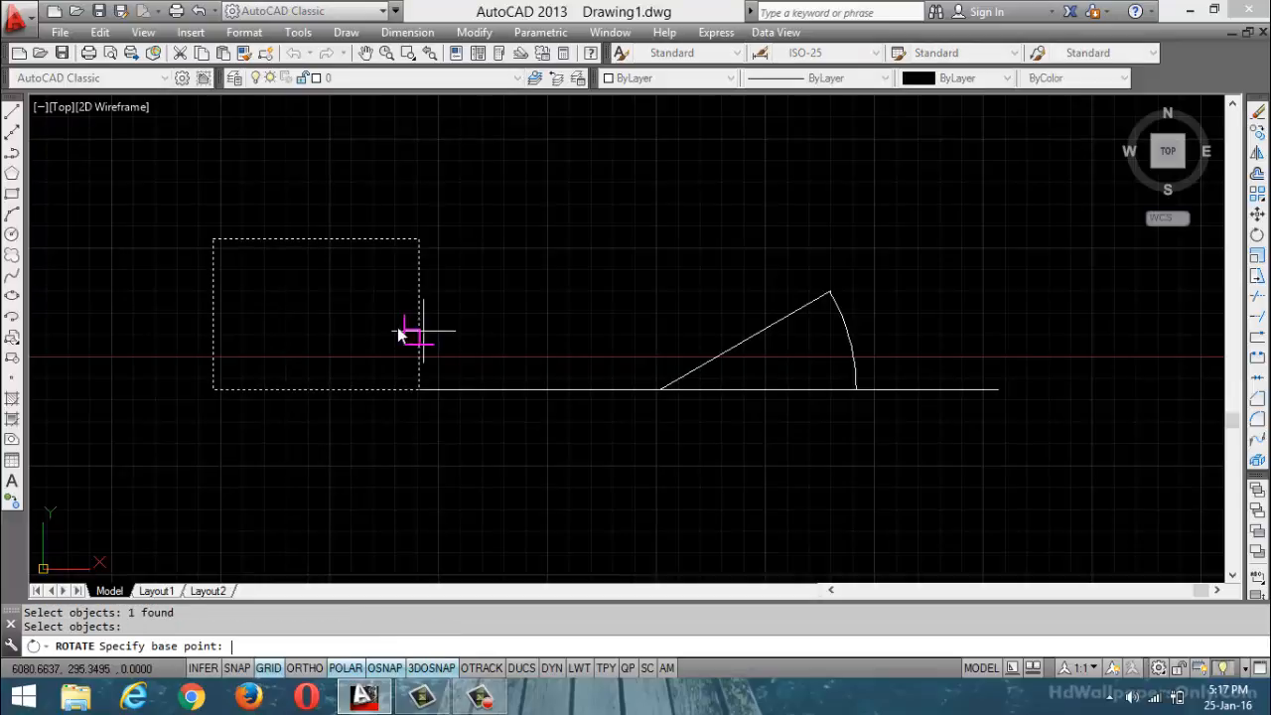
pyautogui.click(212, 389)
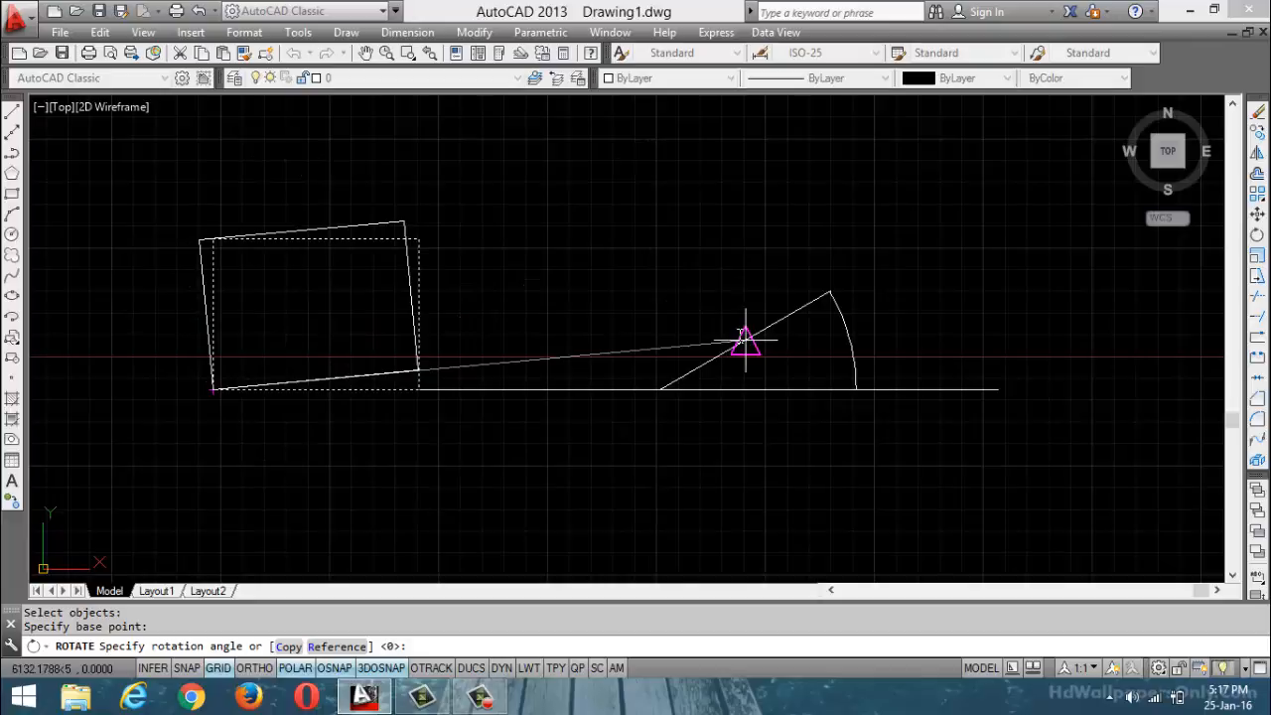
pyautogui.click(349, 652)
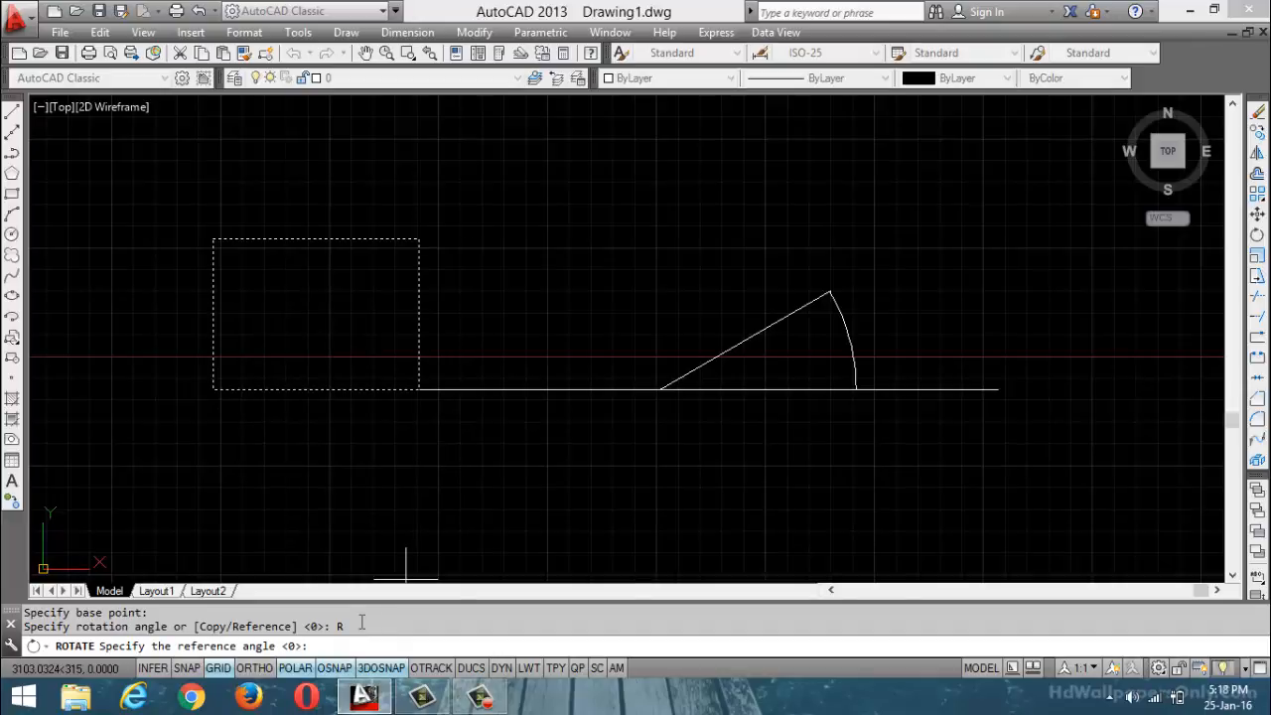
pyautogui.scroll(5, 849, 372)
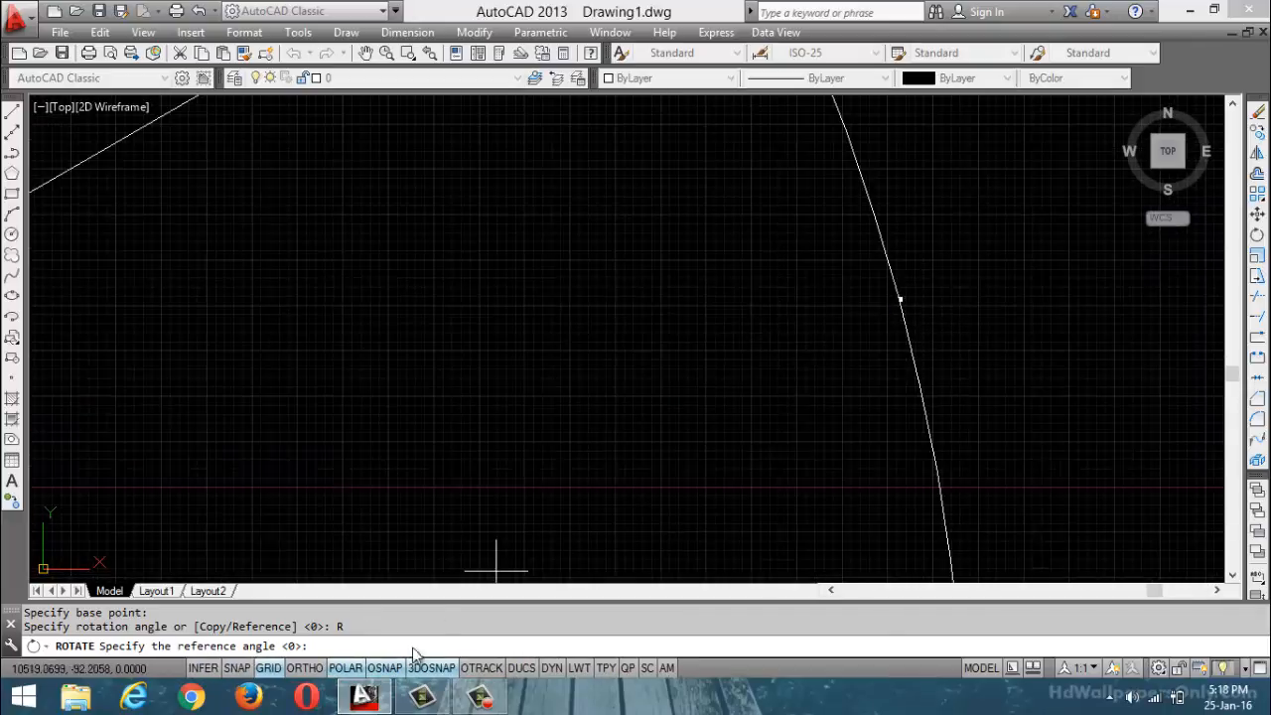
pyautogui.scroll(-5, 666, 387)
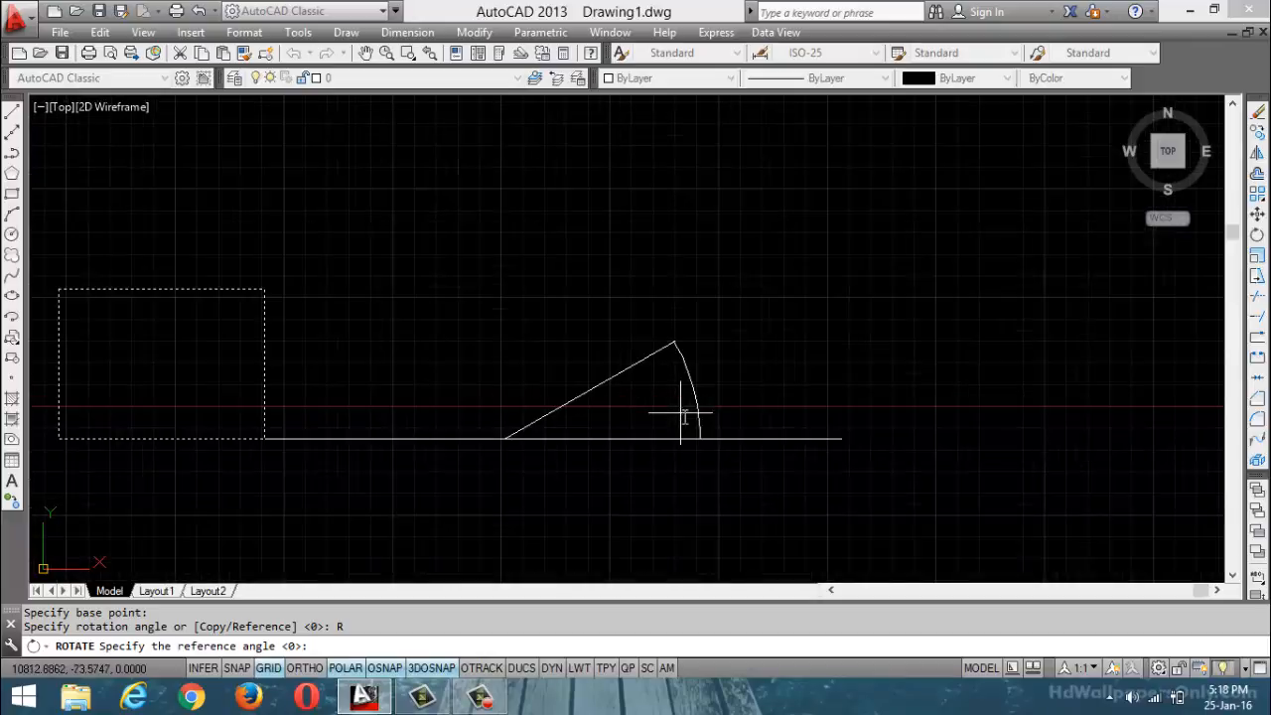
pyautogui.scroll(2, 450, 437)
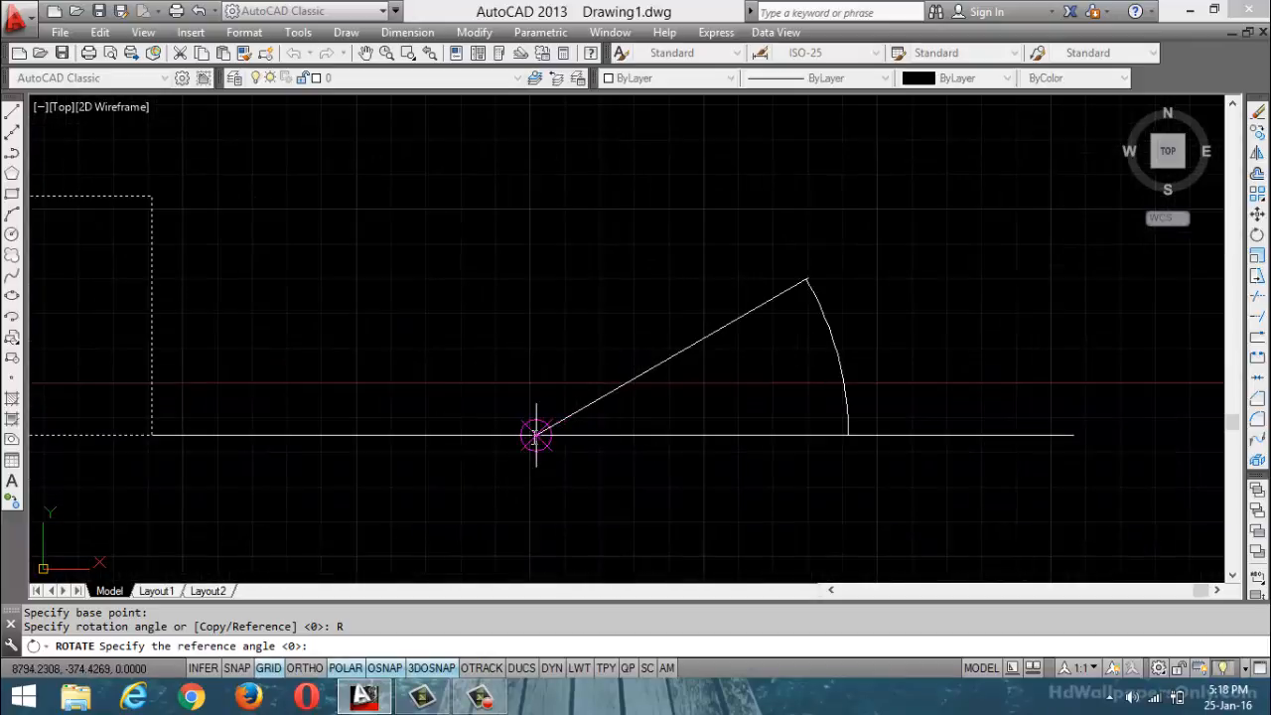
pyautogui.click(536, 435)
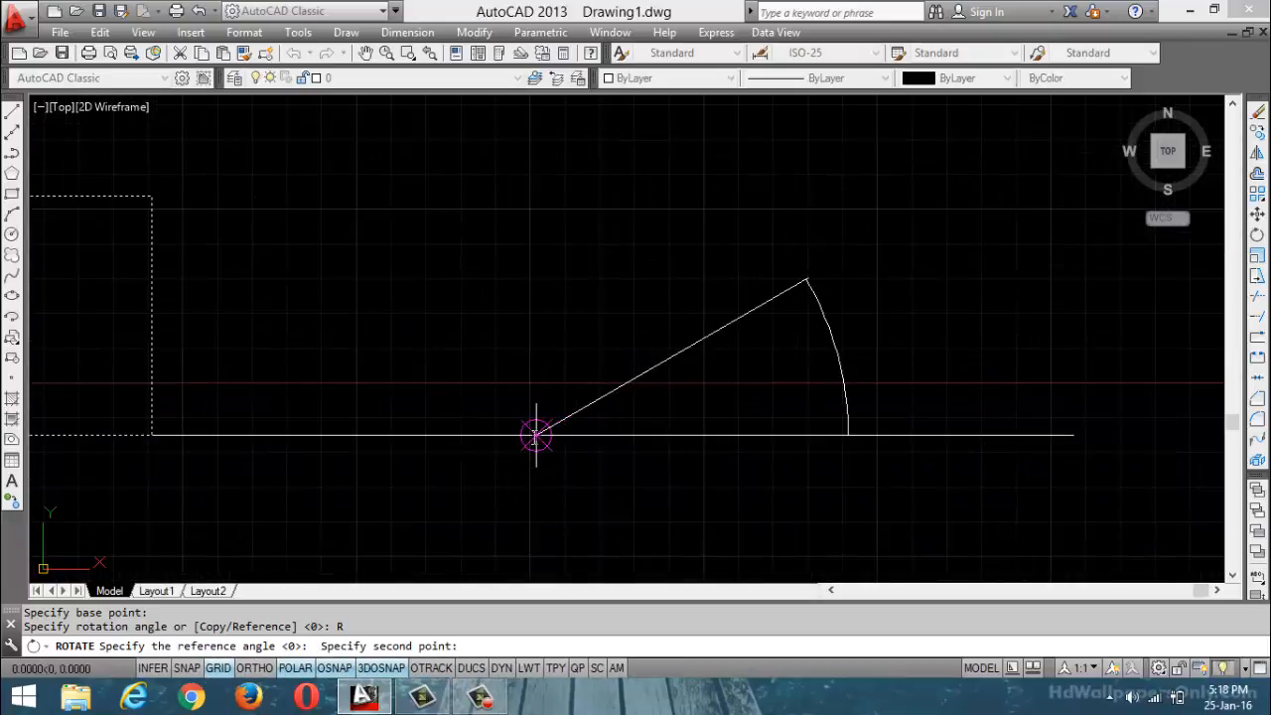
pyautogui.click(808, 278)
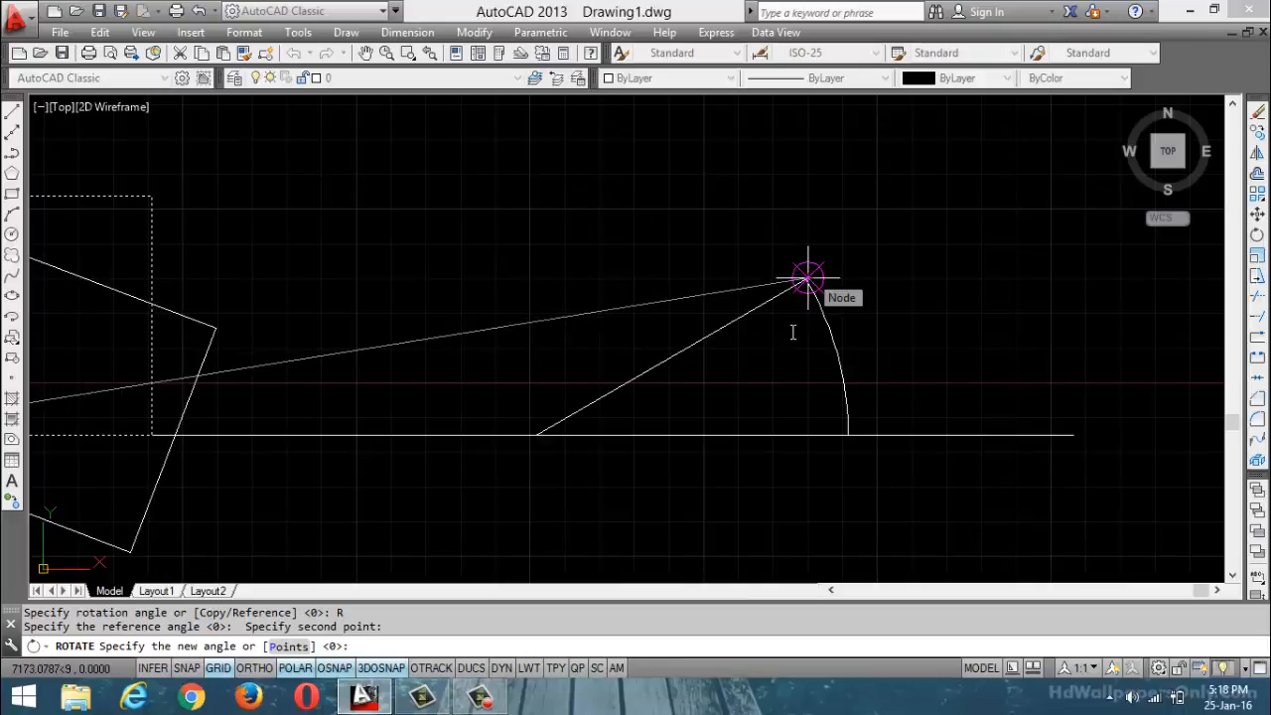
pyautogui.scroll(-4, 799, 342)
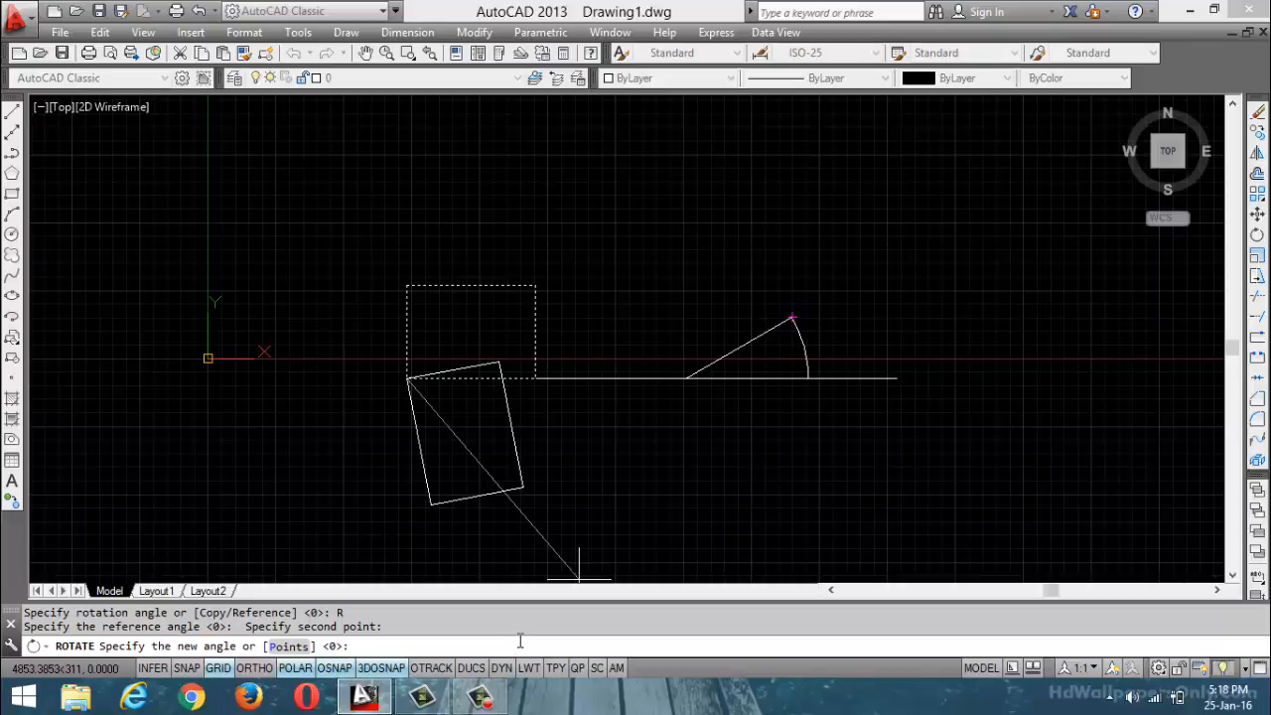
pyautogui.write('45')
pyautogui.press('Return')
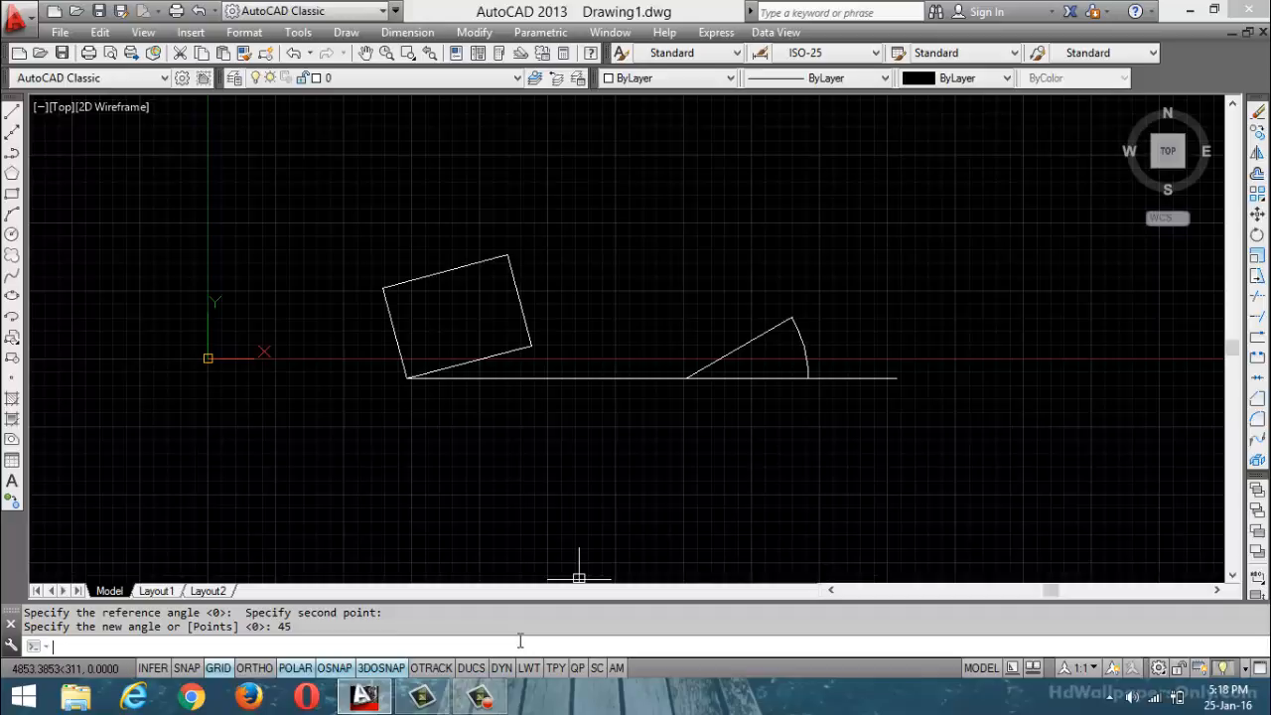
pyautogui.hotkey('ctrl', 'z')
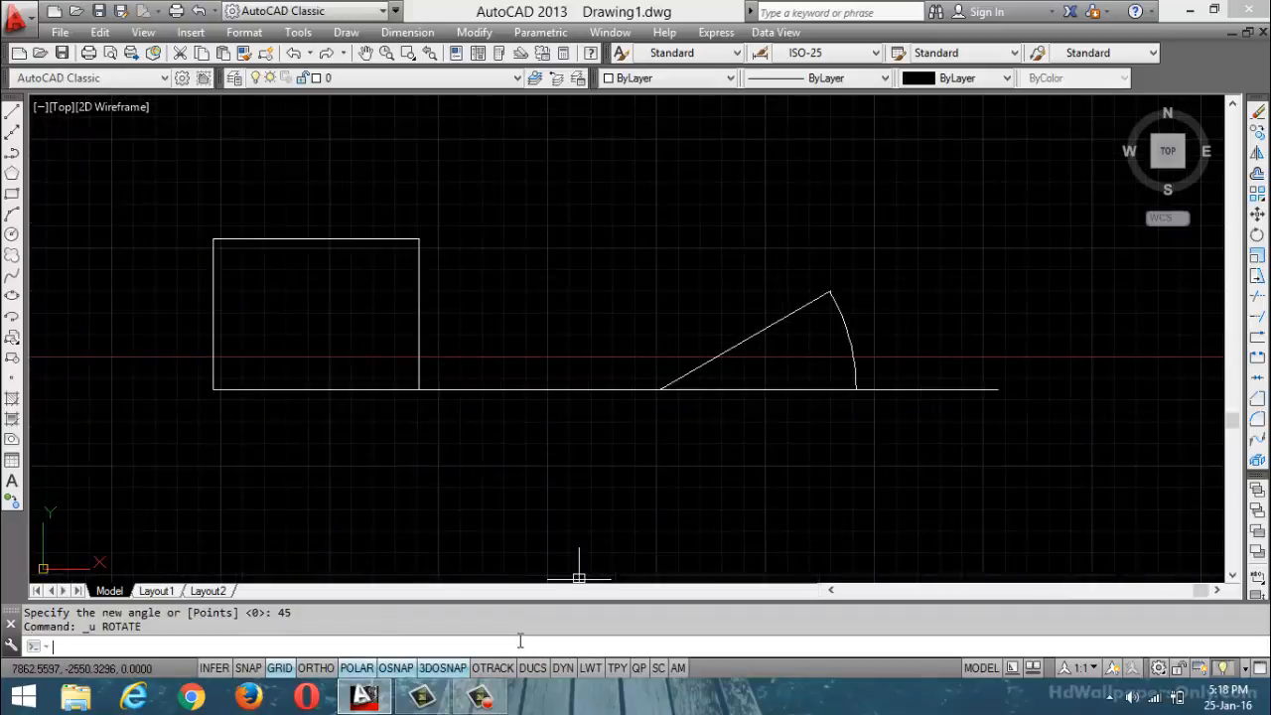
# - Delete the horizontal line, the inclined line and the angular dimension, keeping only the rectangle
pyautogui.click(759, 387)
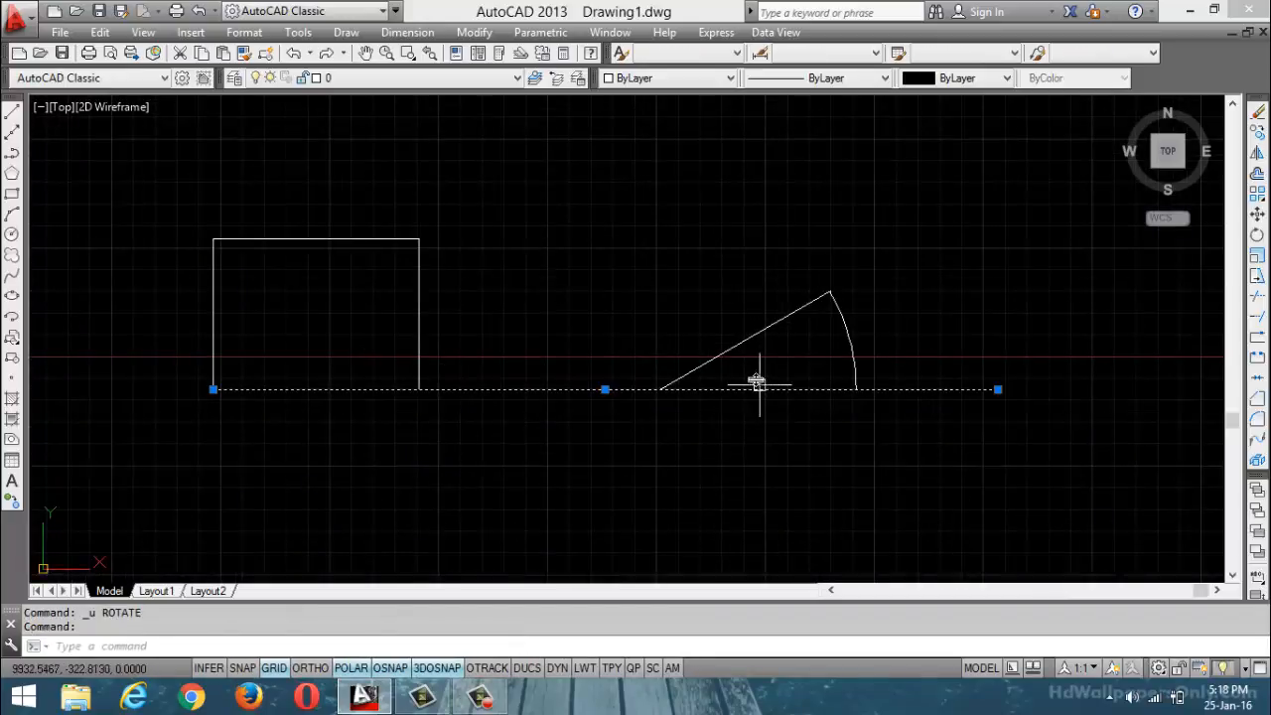
pyautogui.press('Delete')
pyautogui.click(752, 334)
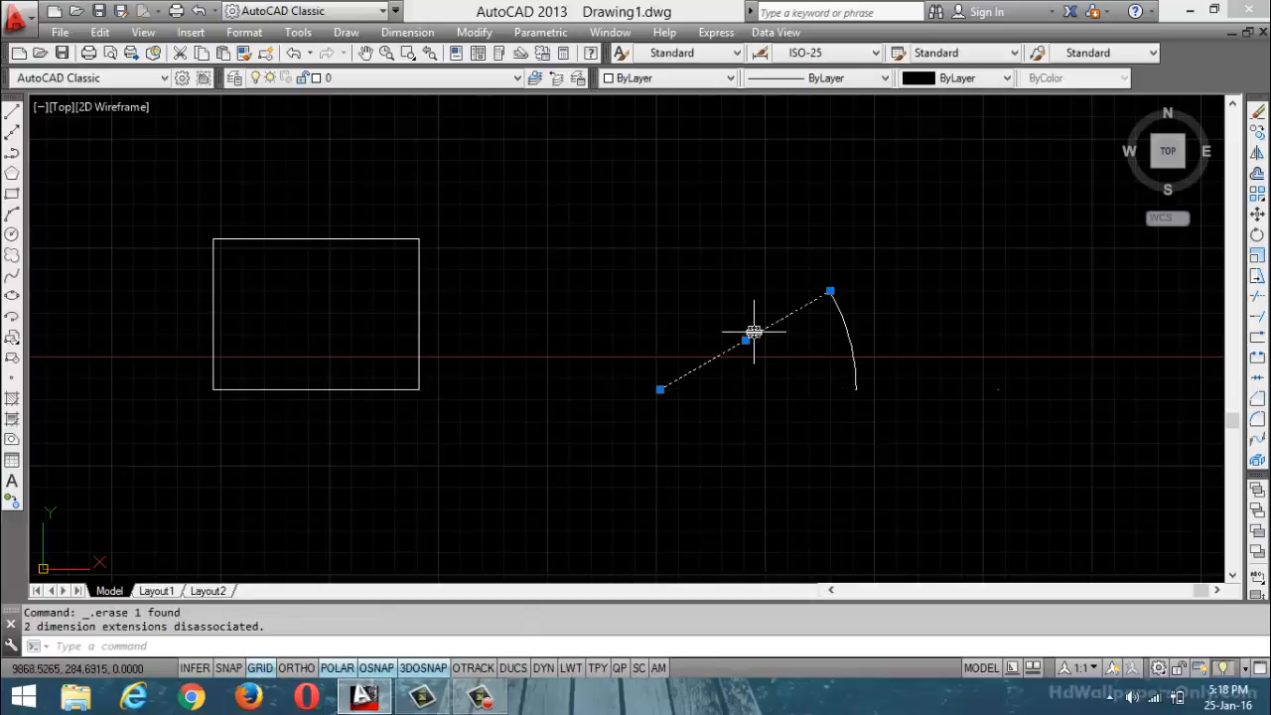
pyautogui.press('Delete')
pyautogui.click(849, 347)
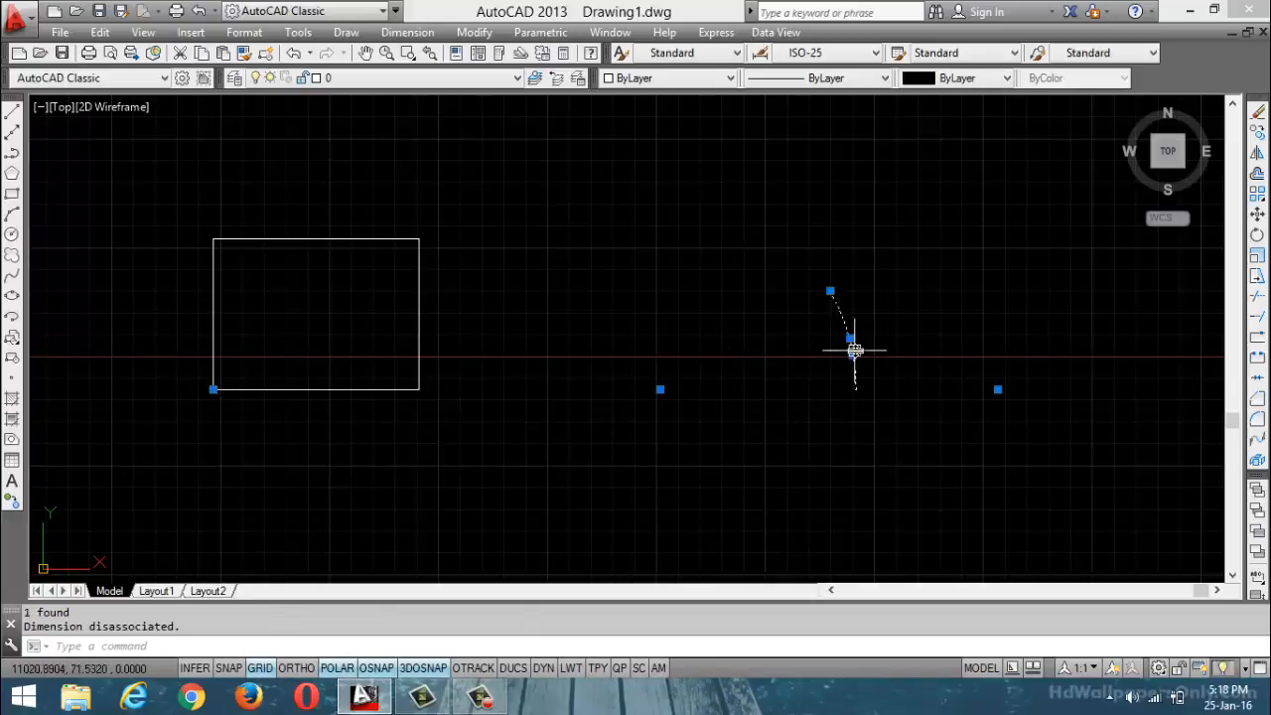
pyautogui.press('Delete')
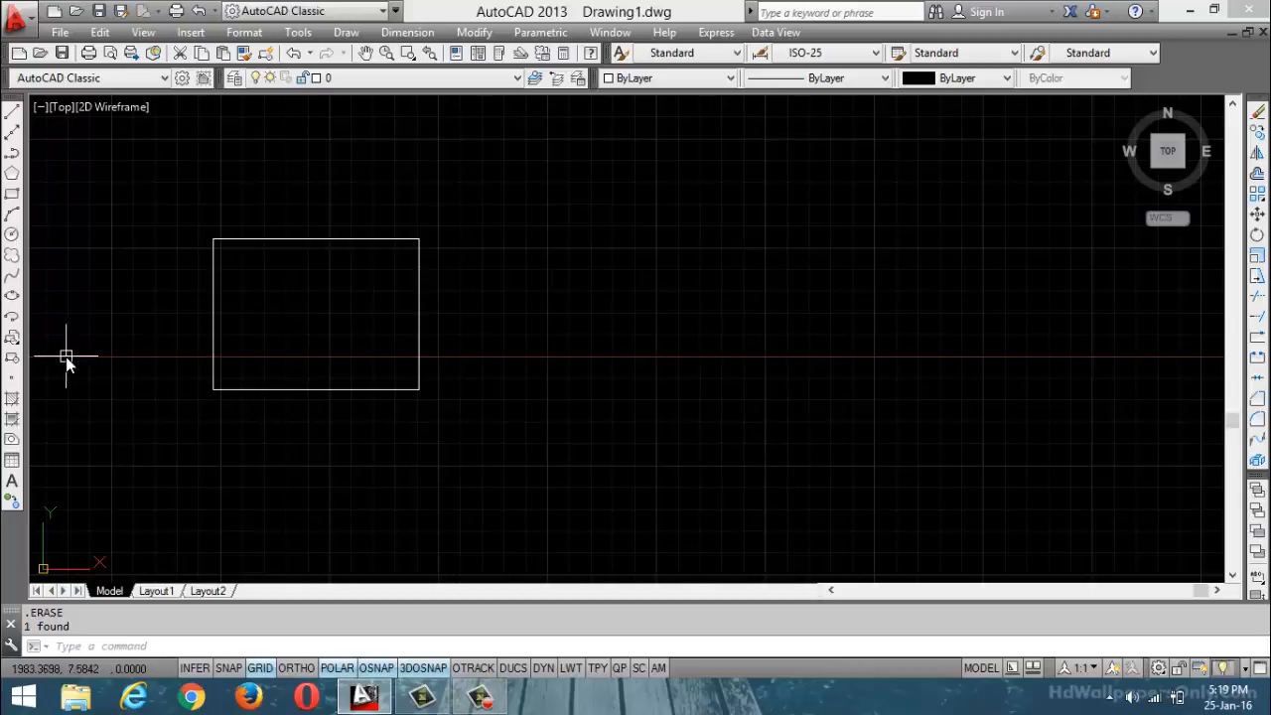
pyautogui.press('Escape')
pyautogui.press('Escape')
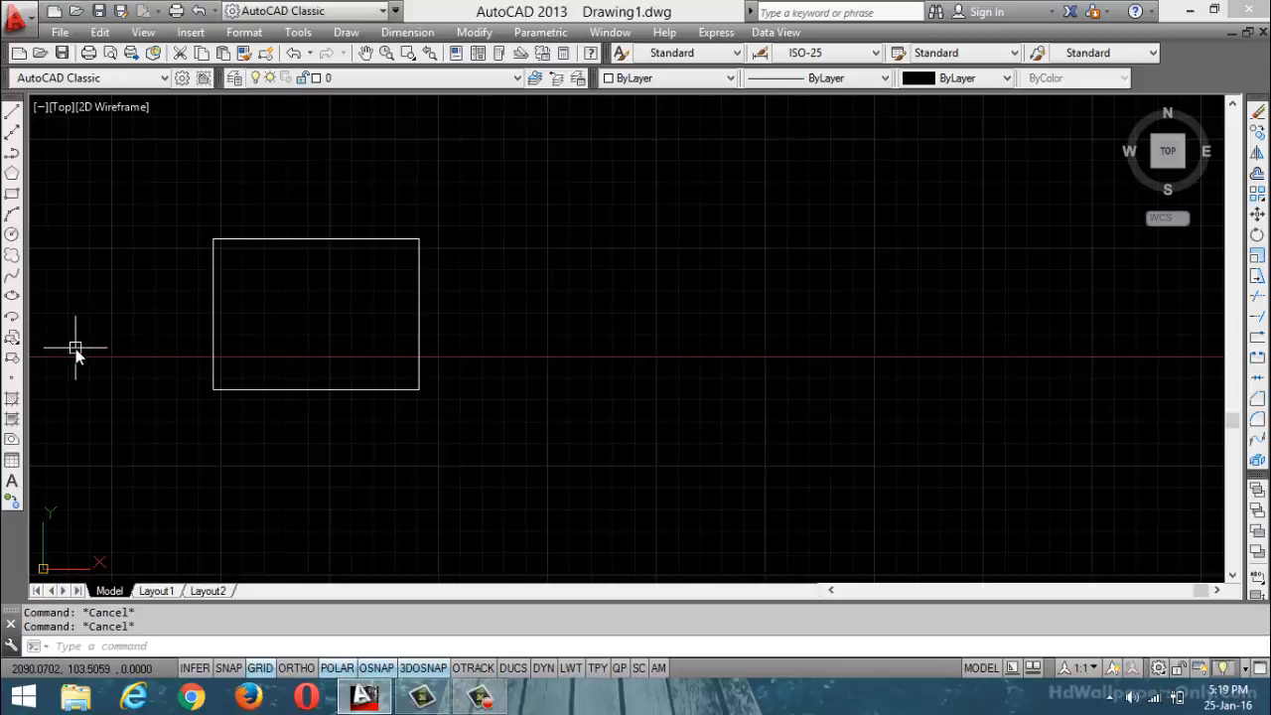
# - Rotate the rectangle by 45 degrees about its lower-left corner without keeping a copy, and undo that rotation
pyautogui.write('ro')
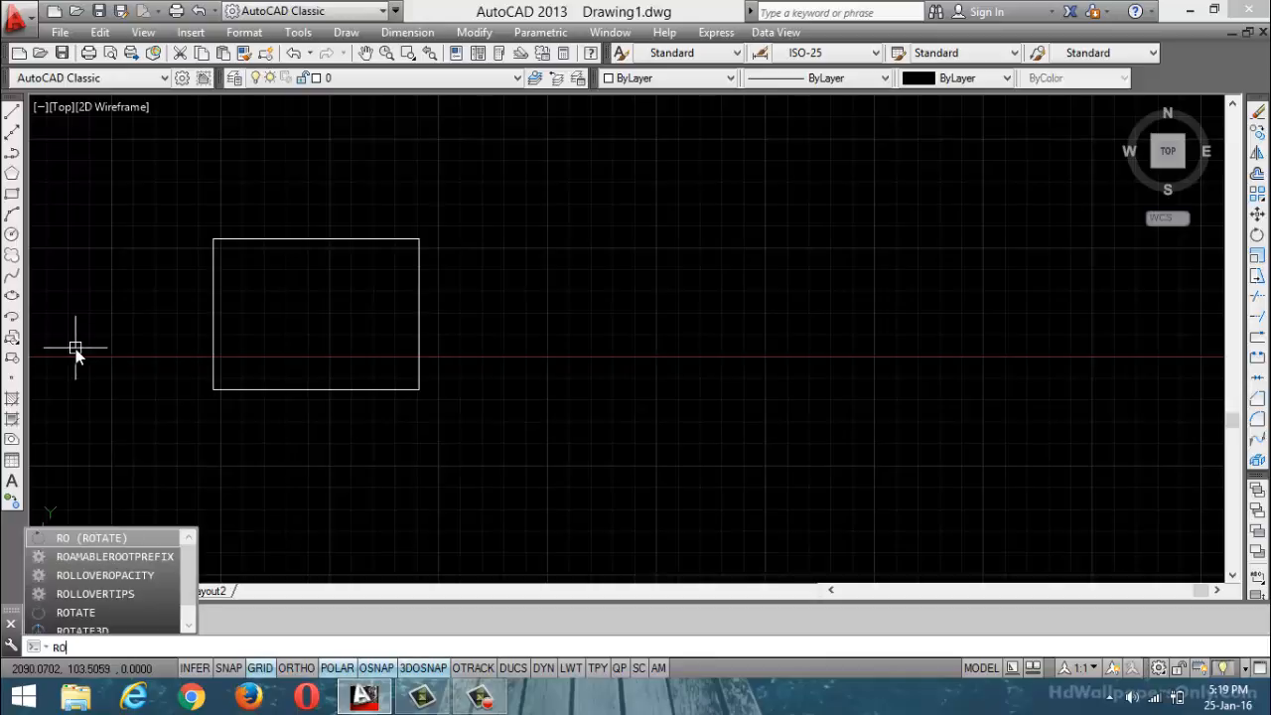
pyautogui.press('Return')
pyautogui.click(231, 393)
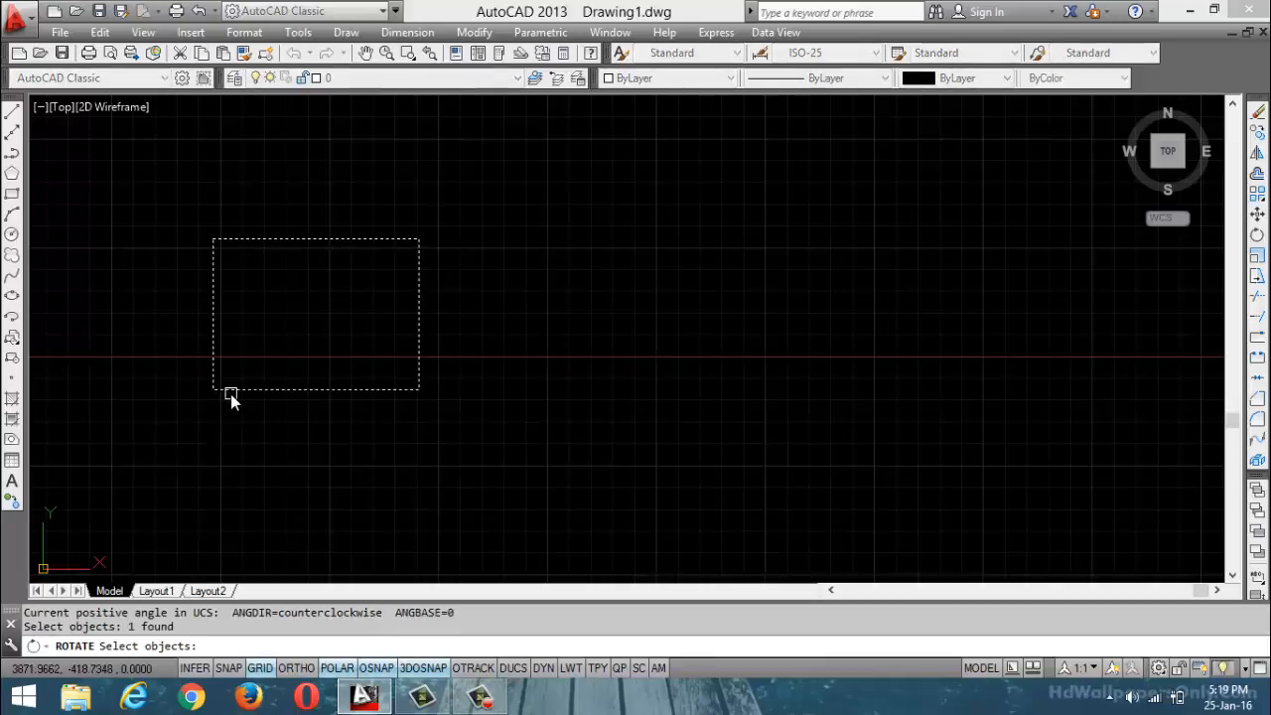
pyautogui.press('Return')
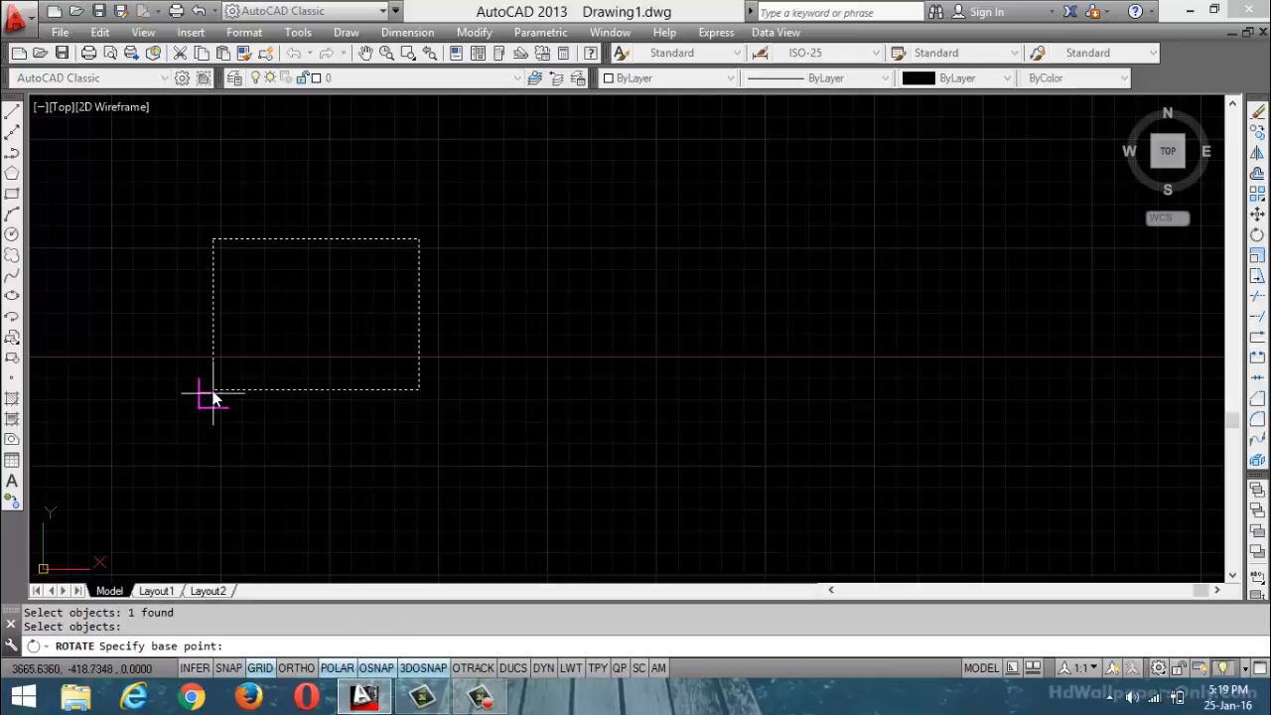
pyautogui.click(213, 393)
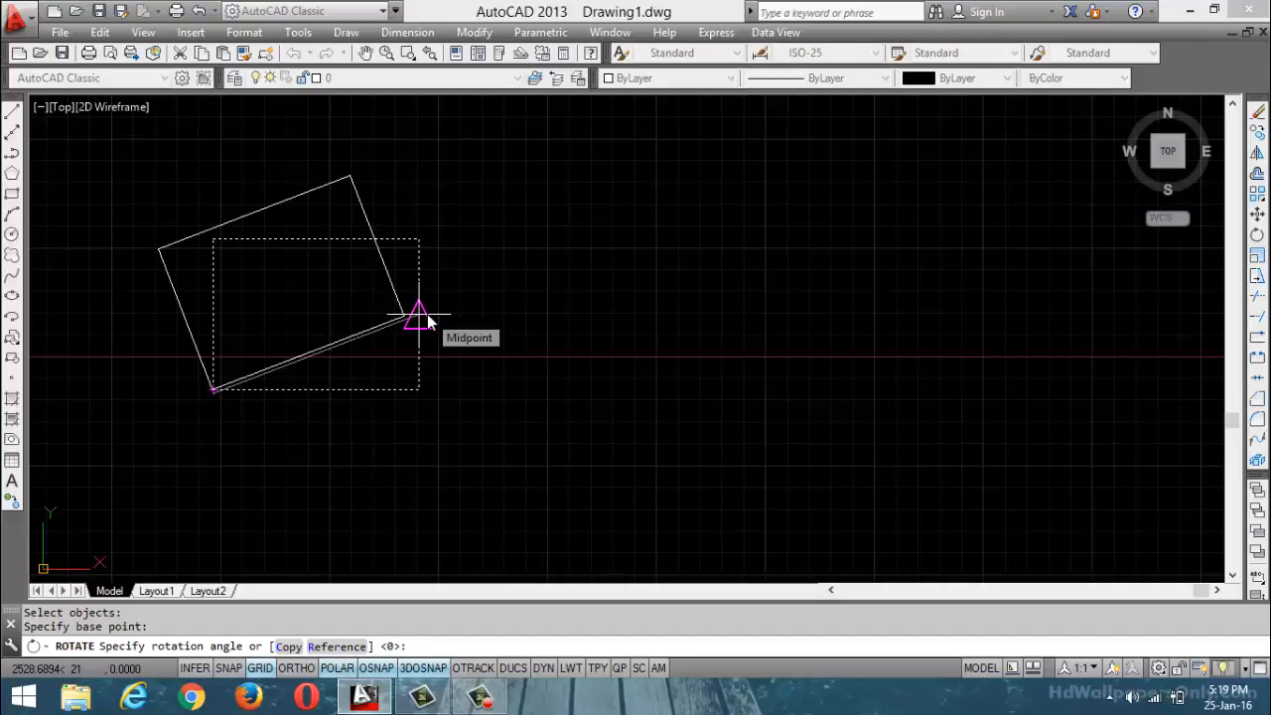
pyautogui.write('45')
pyautogui.press('Return')
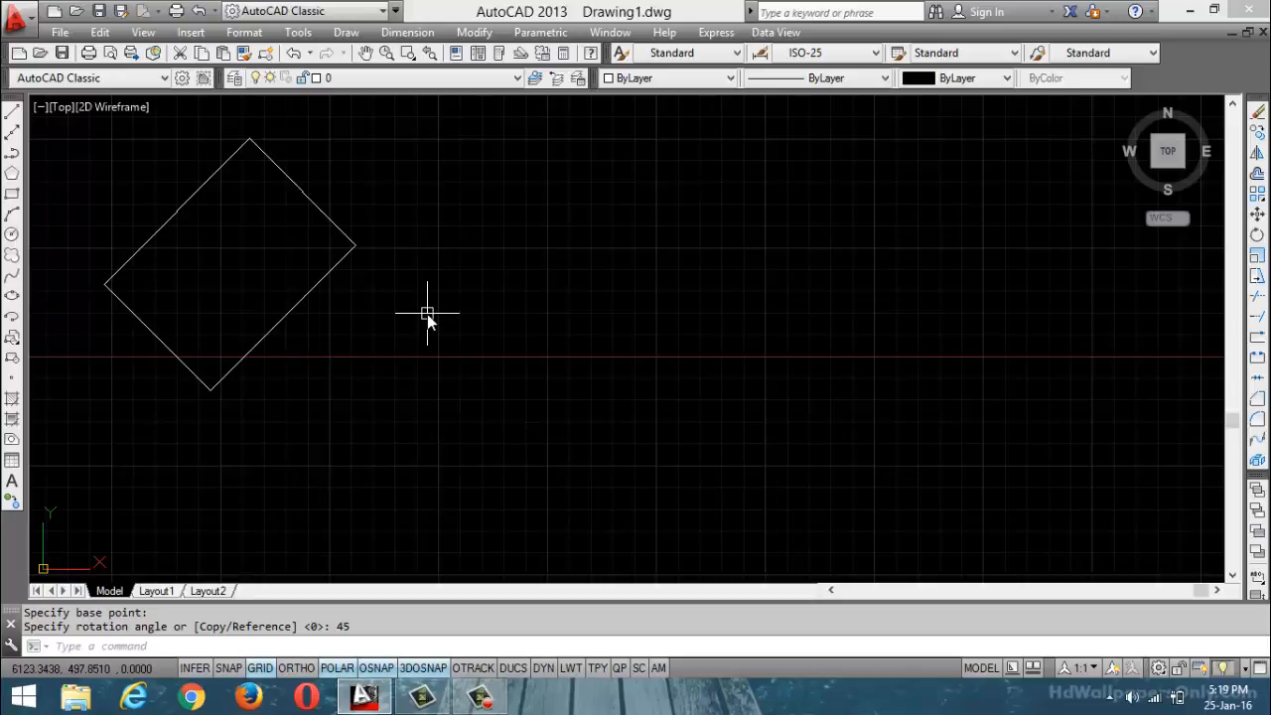
pyautogui.hotkey('ctrl', 'z')
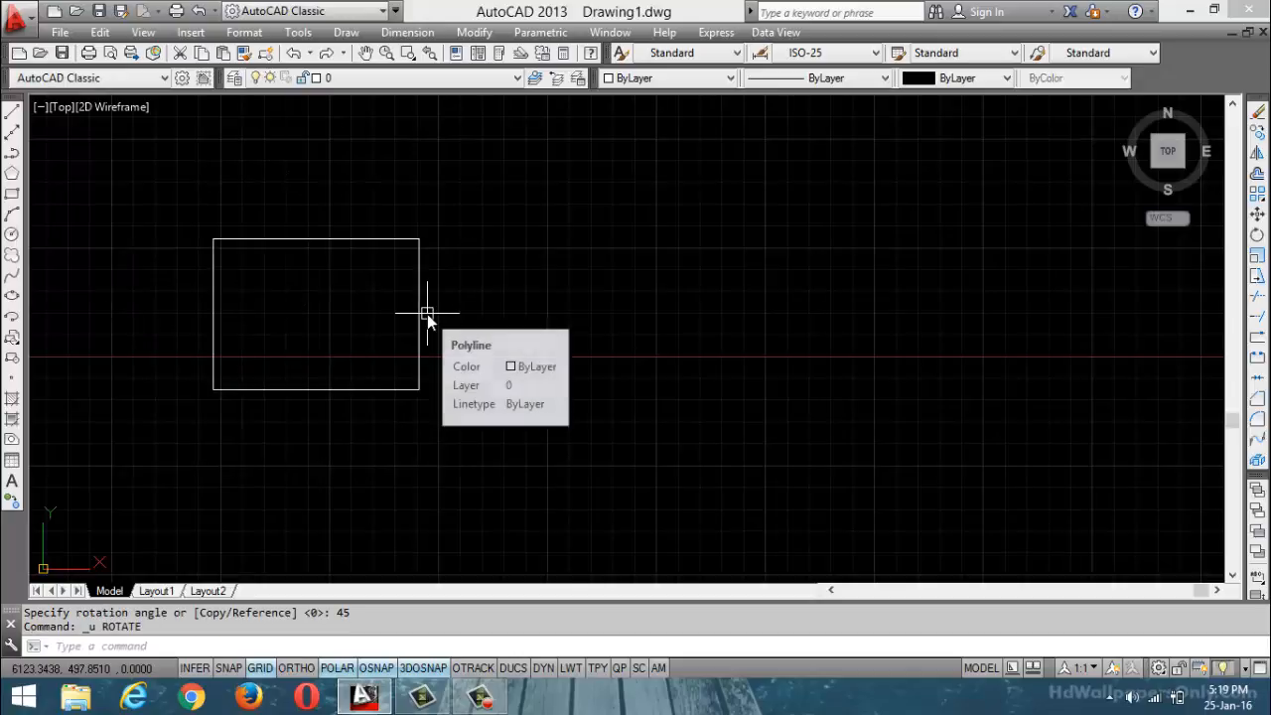
pyautogui.write('co')
pyautogui.press('Return')
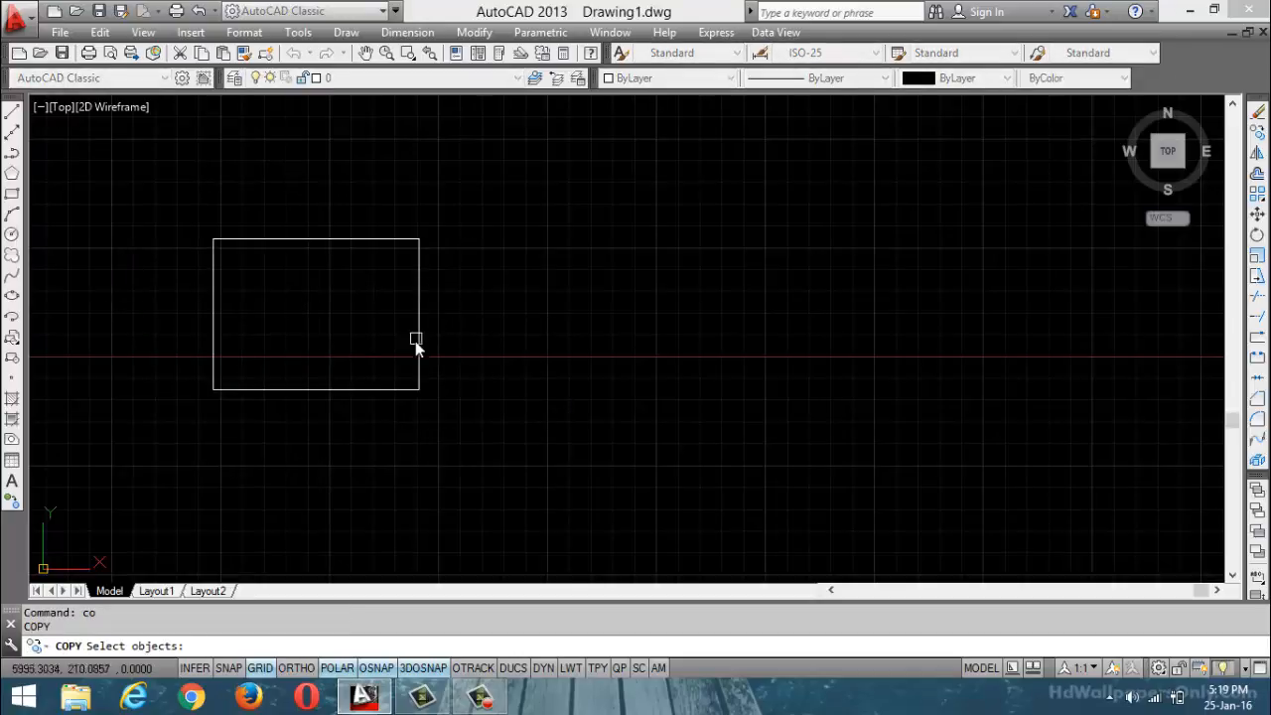
pyautogui.click(388, 385)
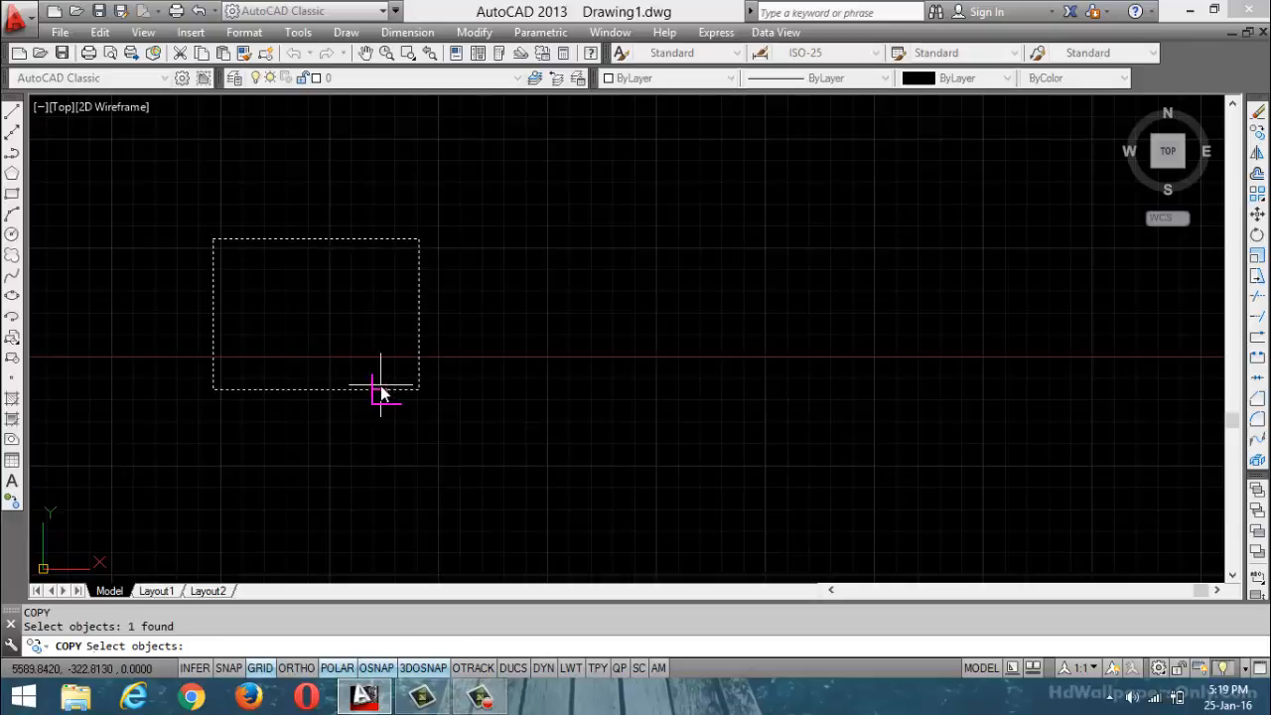
pyautogui.press('Return')
pyautogui.click(212, 389)
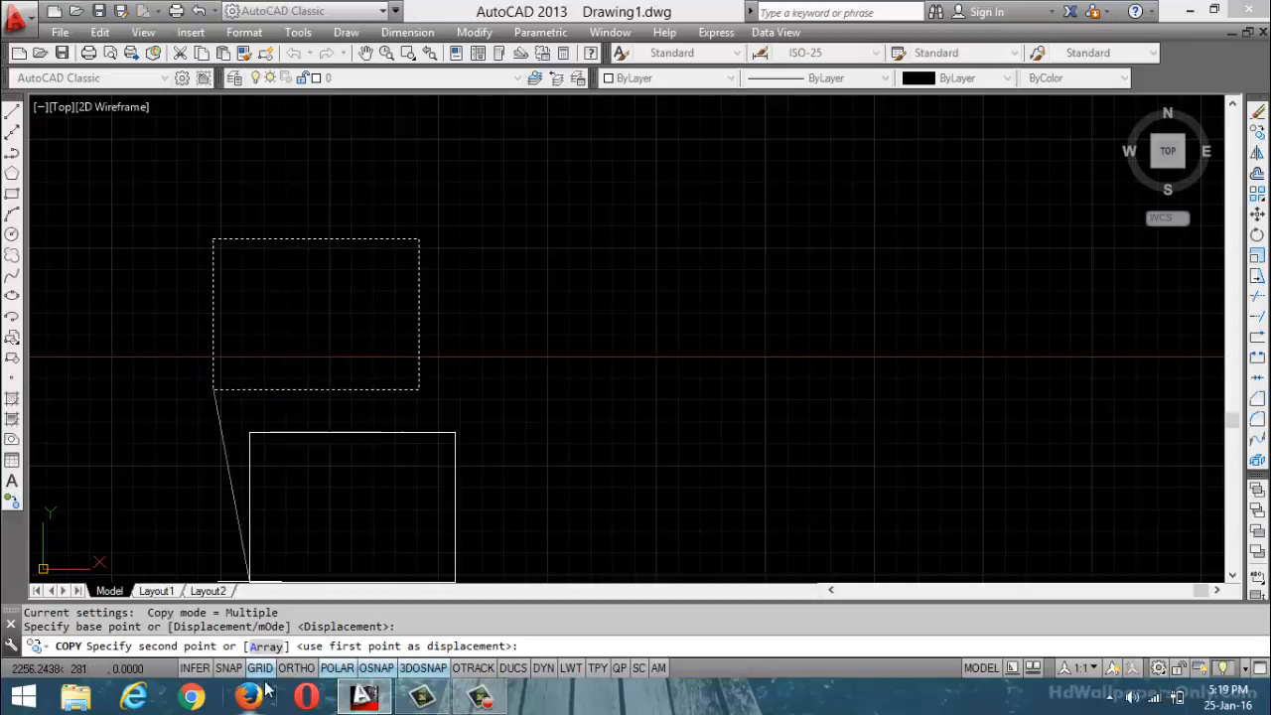
pyautogui.press('Escape')
pyautogui.press('Escape')
# - Rotate a copy of the rectangle by 45 degrees about its lower-left corner, keeping the original in place
pyautogui.write('ro')
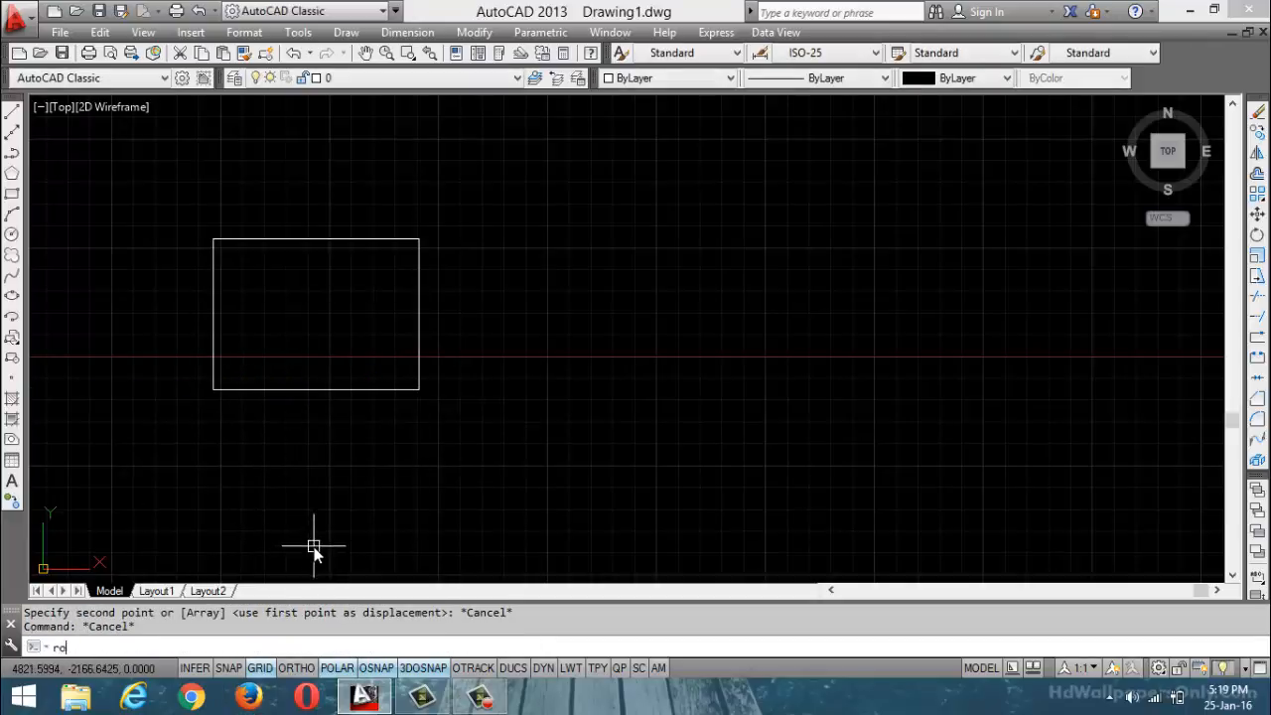
pyautogui.press('Return')
pyautogui.click(284, 393)
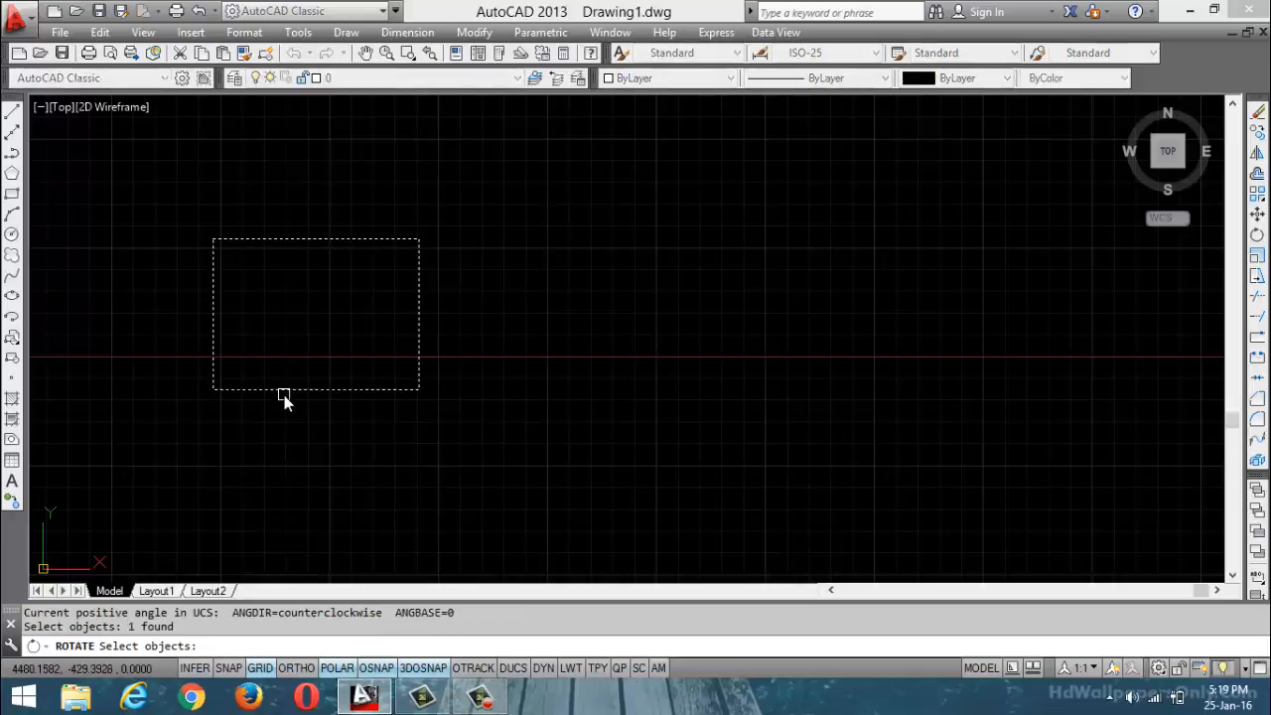
pyautogui.press('Return')
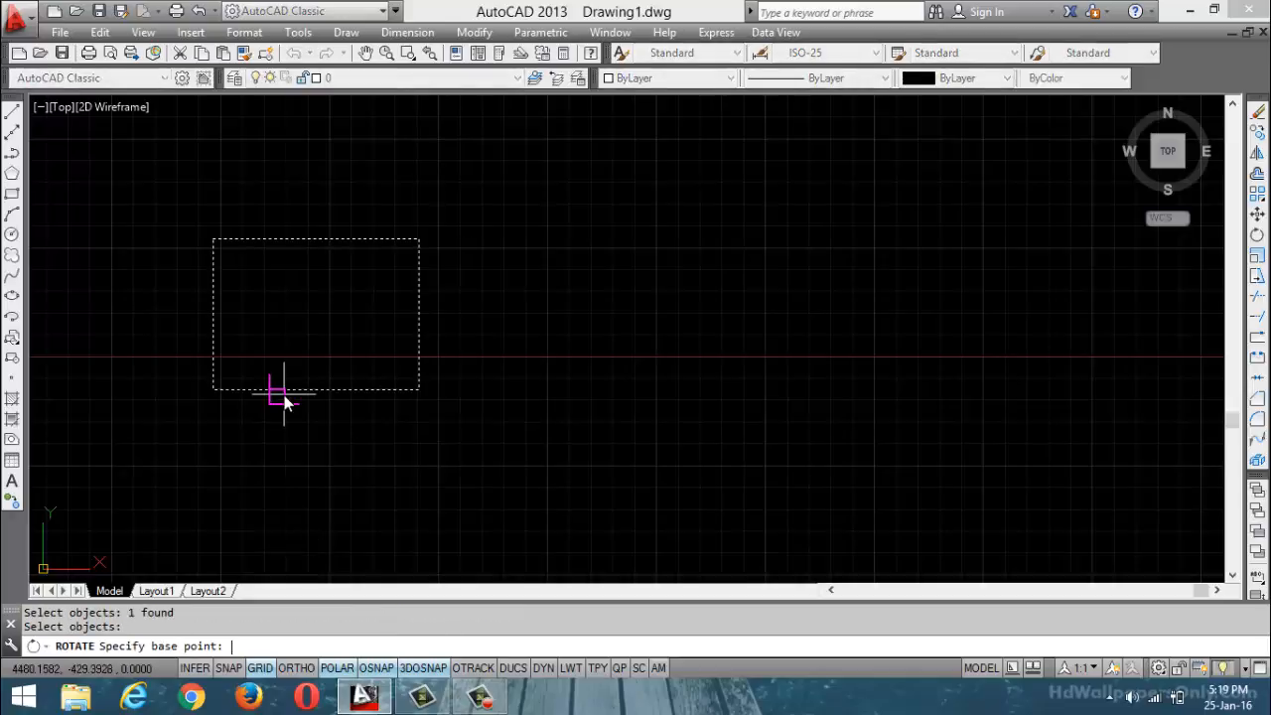
pyautogui.click(212, 391)
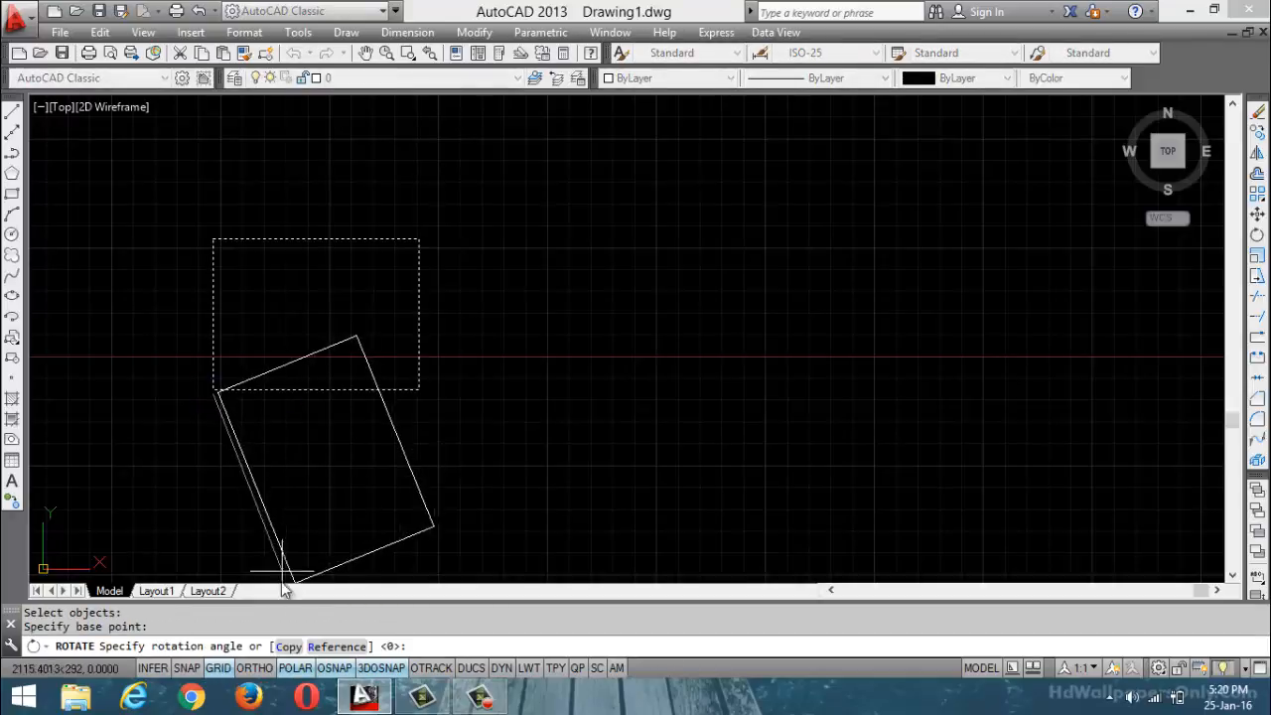
pyautogui.click(288, 647)
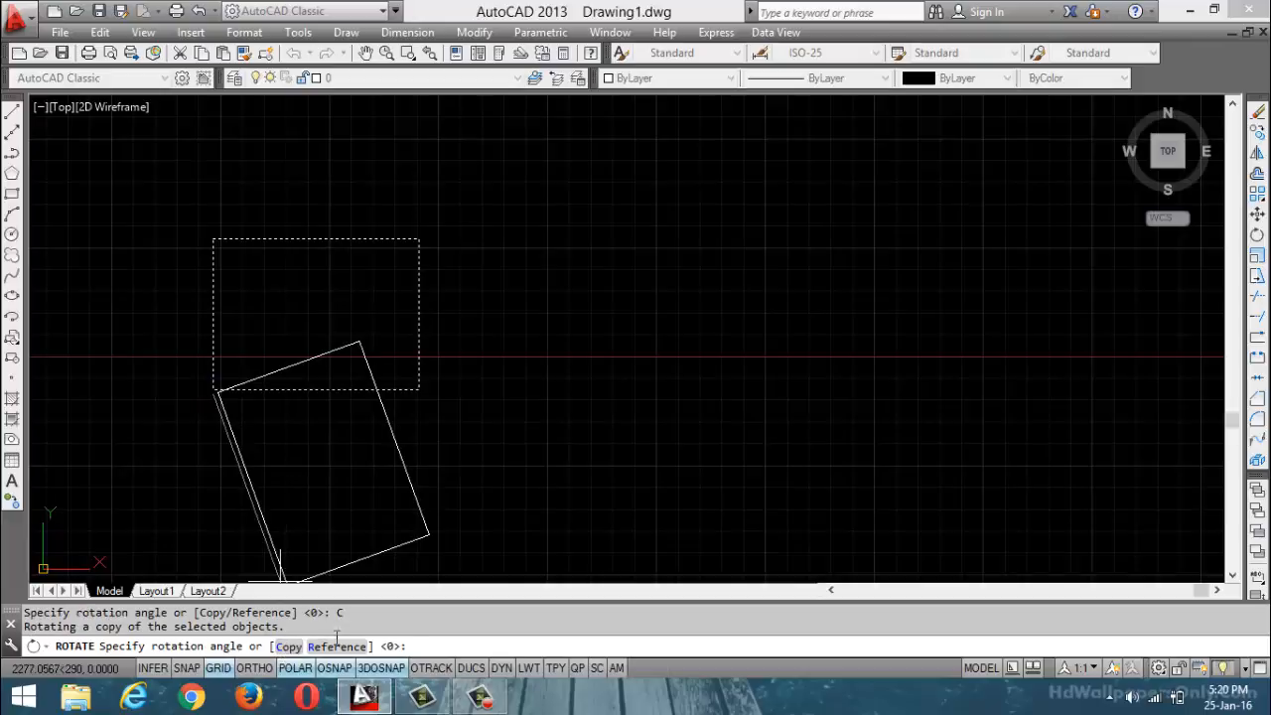
pyautogui.write('45')
pyautogui.press('Return')
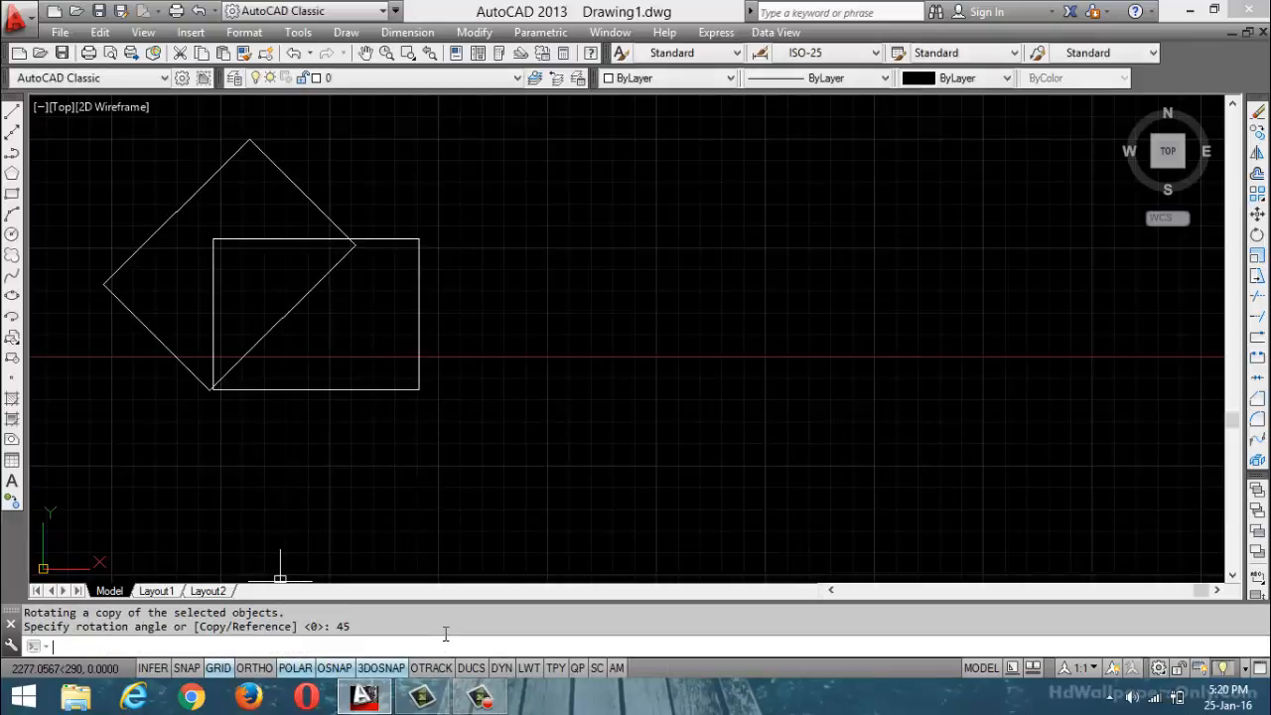
pyautogui.click(422, 334)
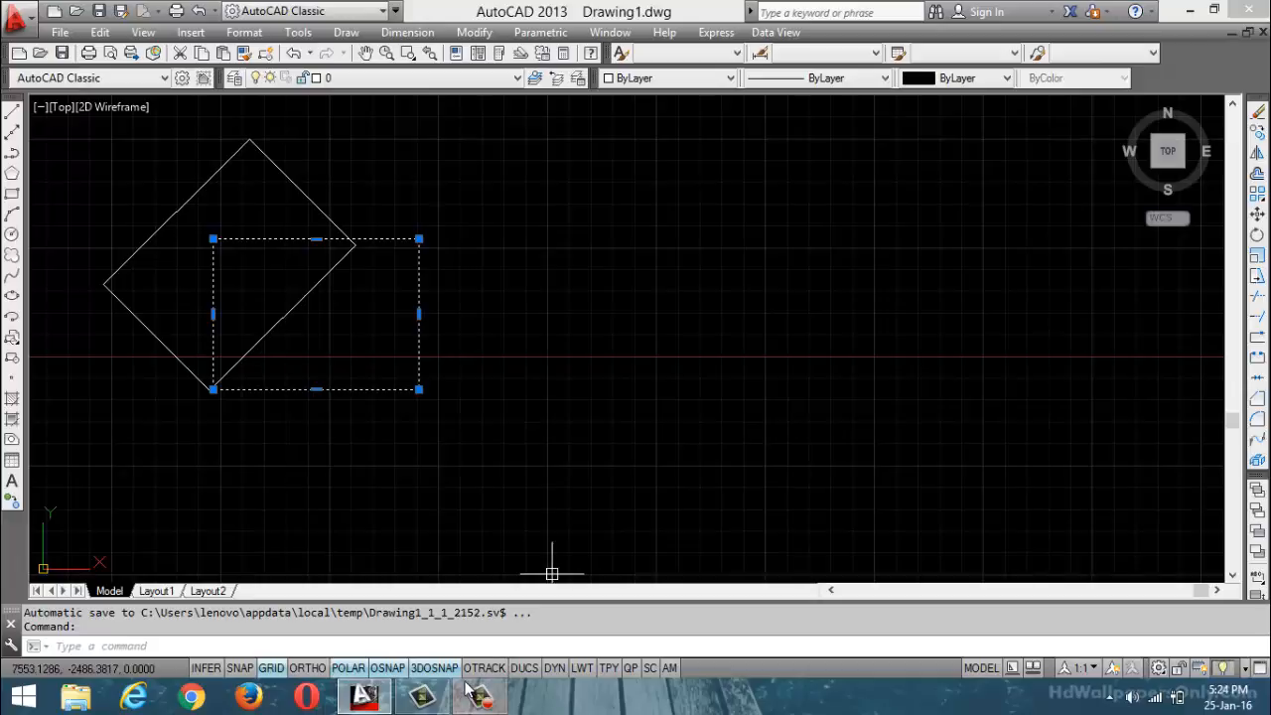
pyautogui.moveTo(475, 694)
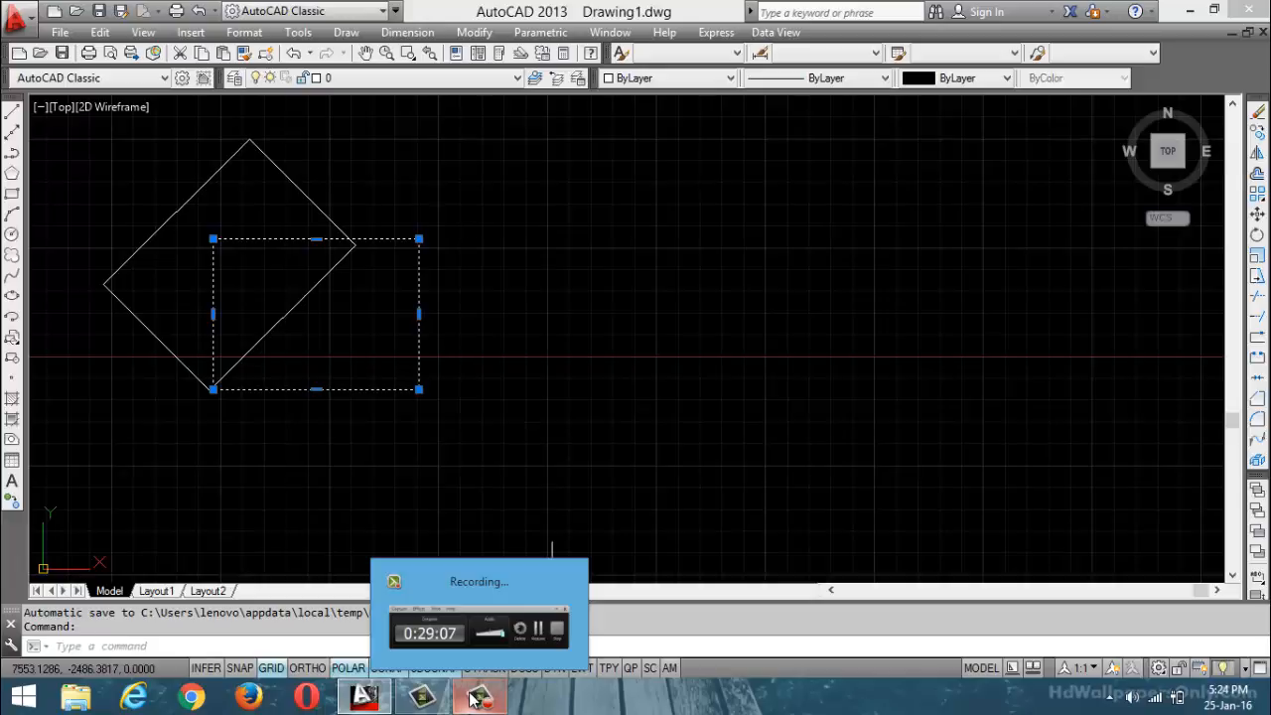
pyautogui.click(475, 698)
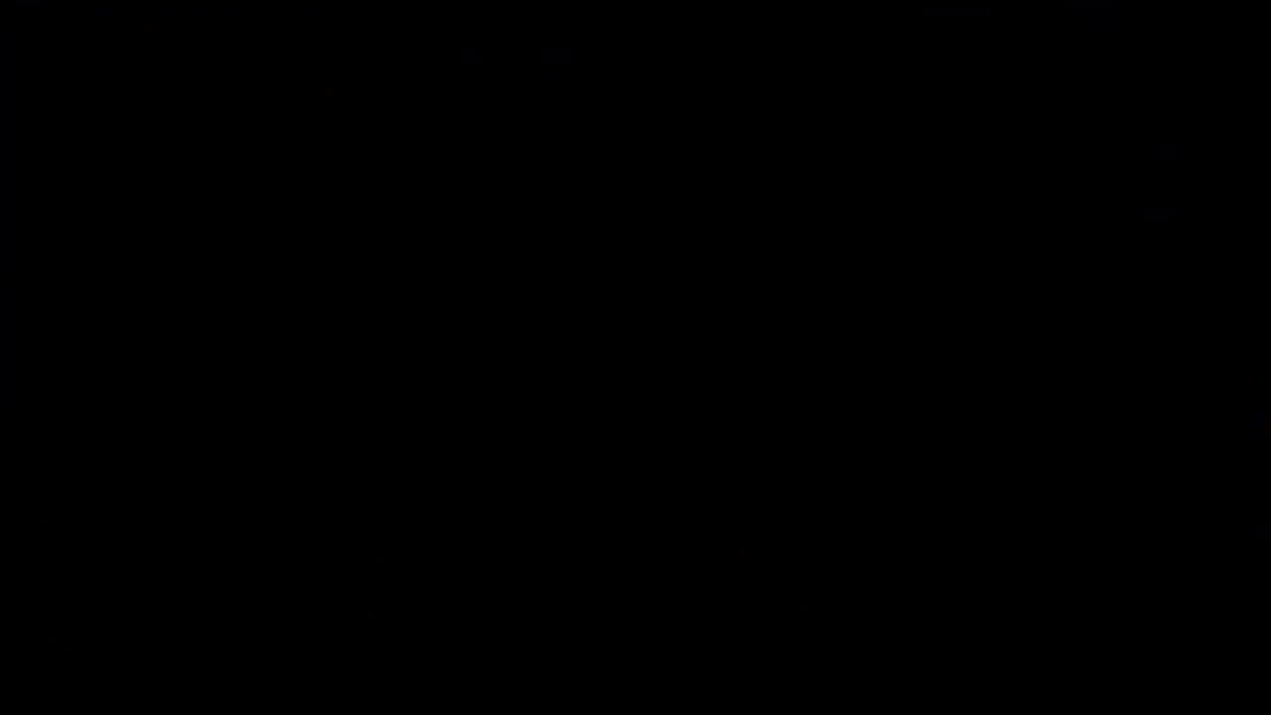